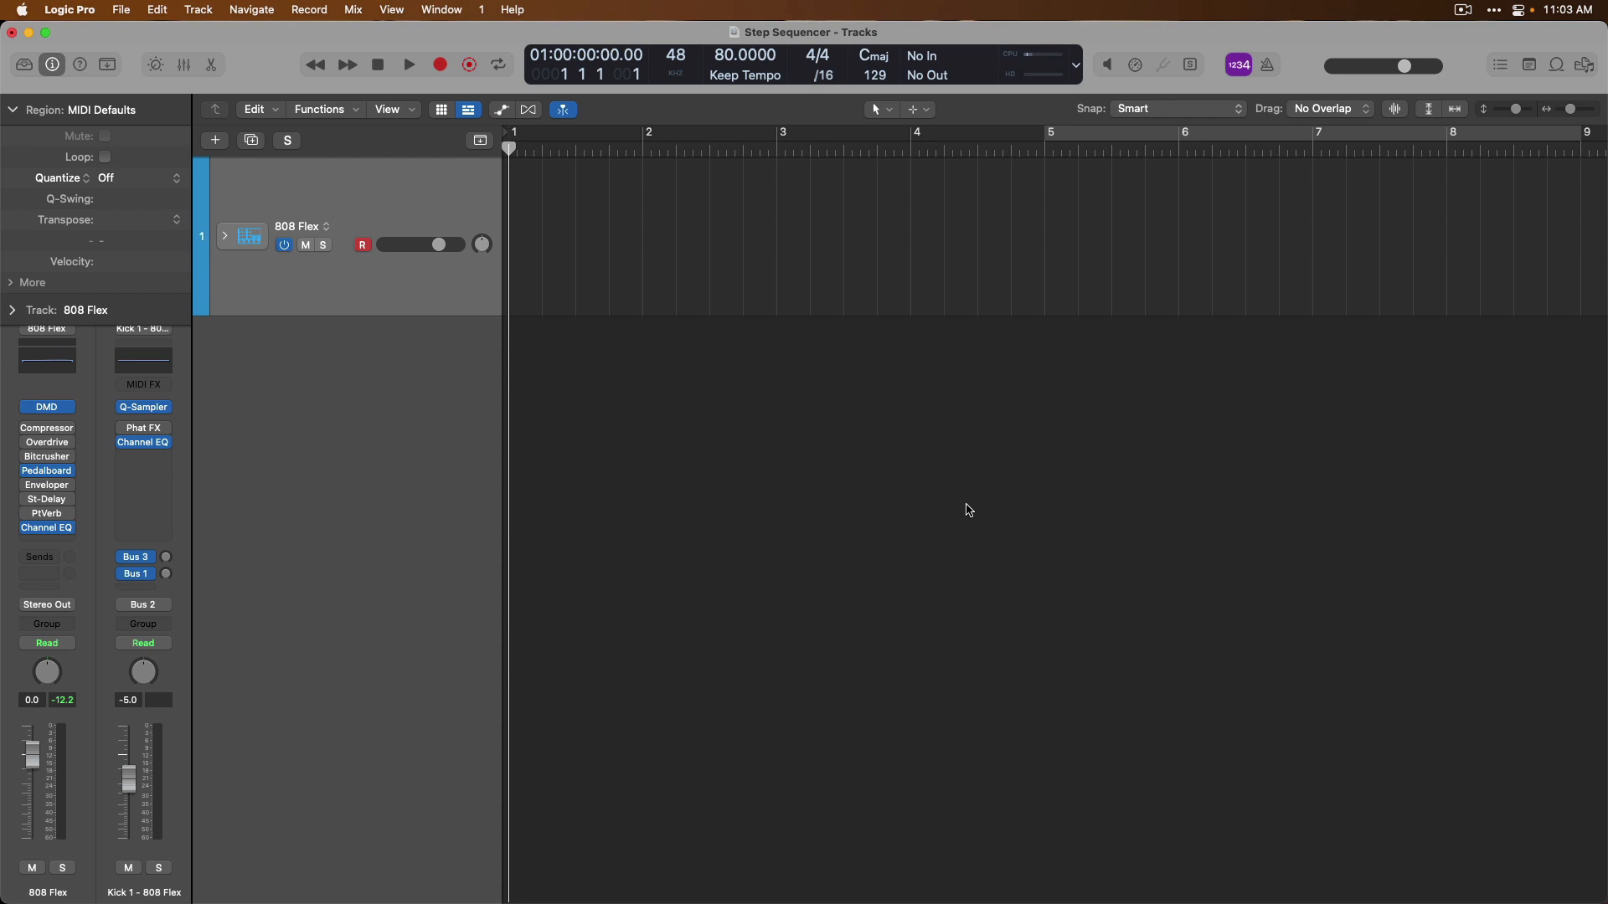
- Open the Step Sequencer for the 808 Flex track and program Kick 1 on steps 1, 12 and 15 and Snare 1 on steps 5 and 13
{"action": "key", "text": "e"}
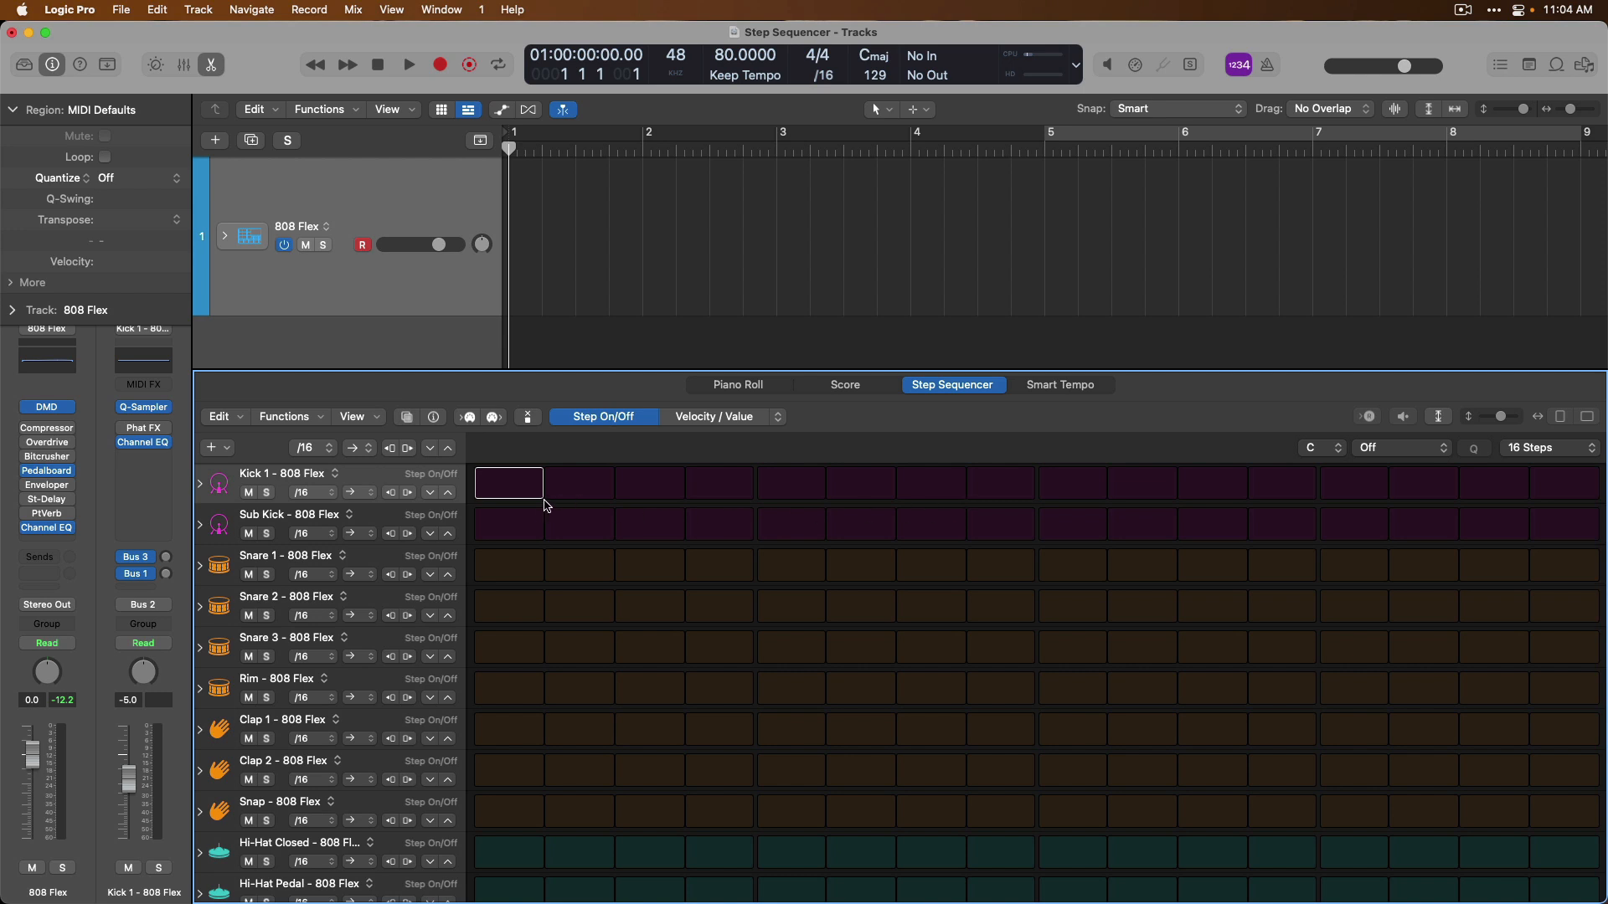
{"action": "left_click", "coordinate": [516, 485]}
{"action": "left_click", "coordinate": [760, 565]}
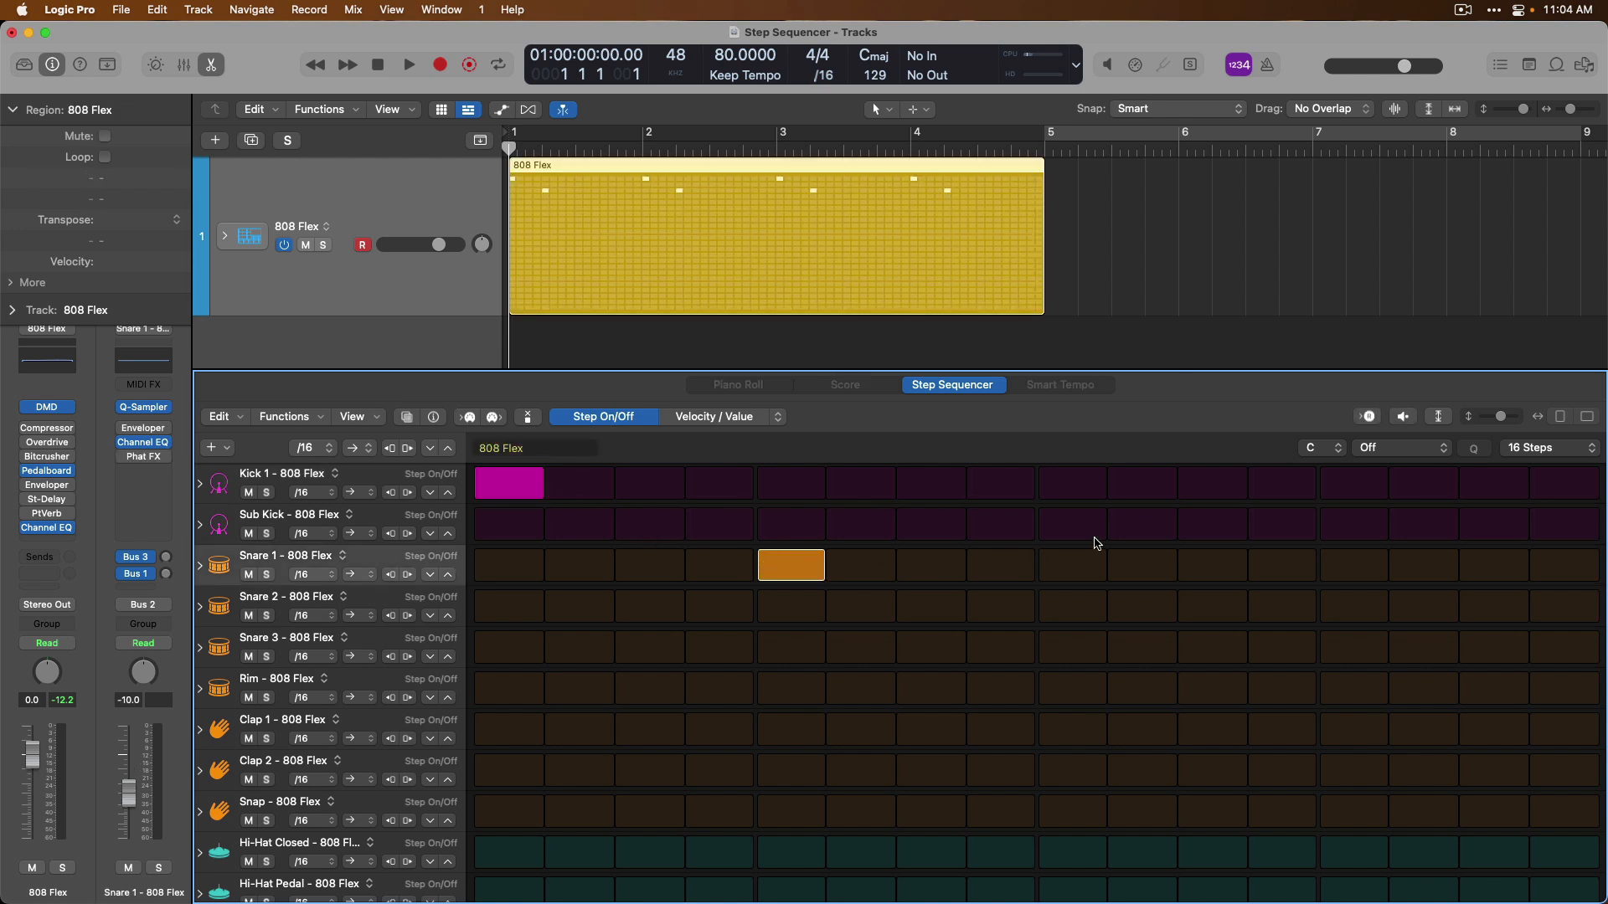
{"action": "left_click", "coordinate": [1267, 487]}
{"action": "left_click", "coordinate": [1376, 568]}
{"action": "left_click", "coordinate": [1495, 488]}
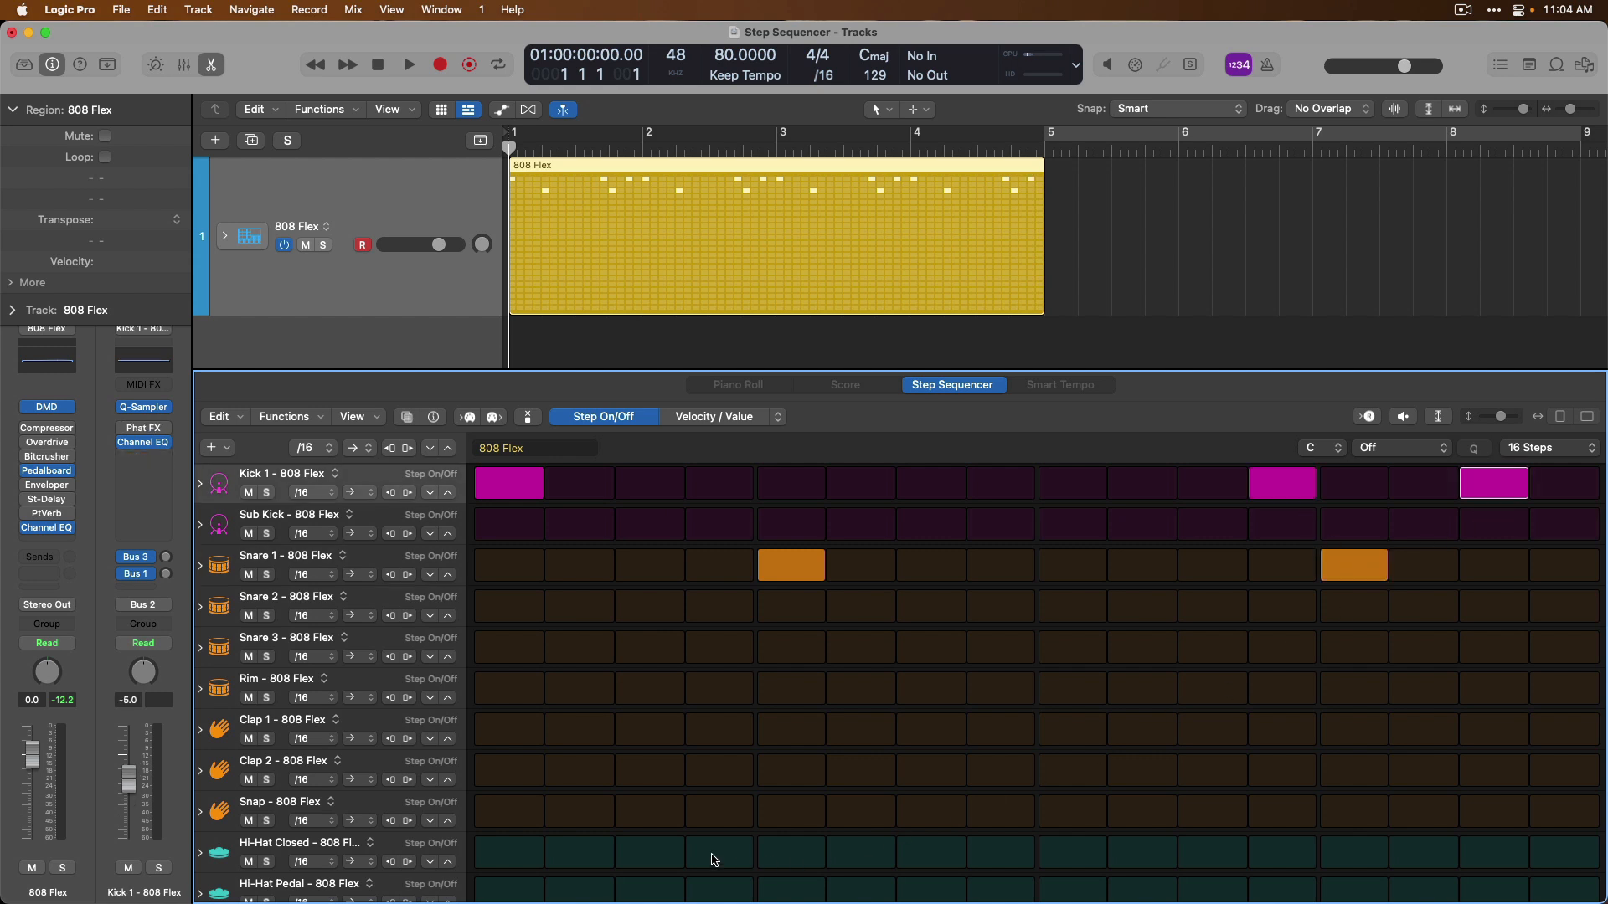
- Fill all 16 steps of the Hi-Hat Closed row
{"action": "left_click", "coordinate": [514, 852]}
{"action": "left_click_drag", "start_coordinate": [553, 853], "coordinate": [1550, 854]}
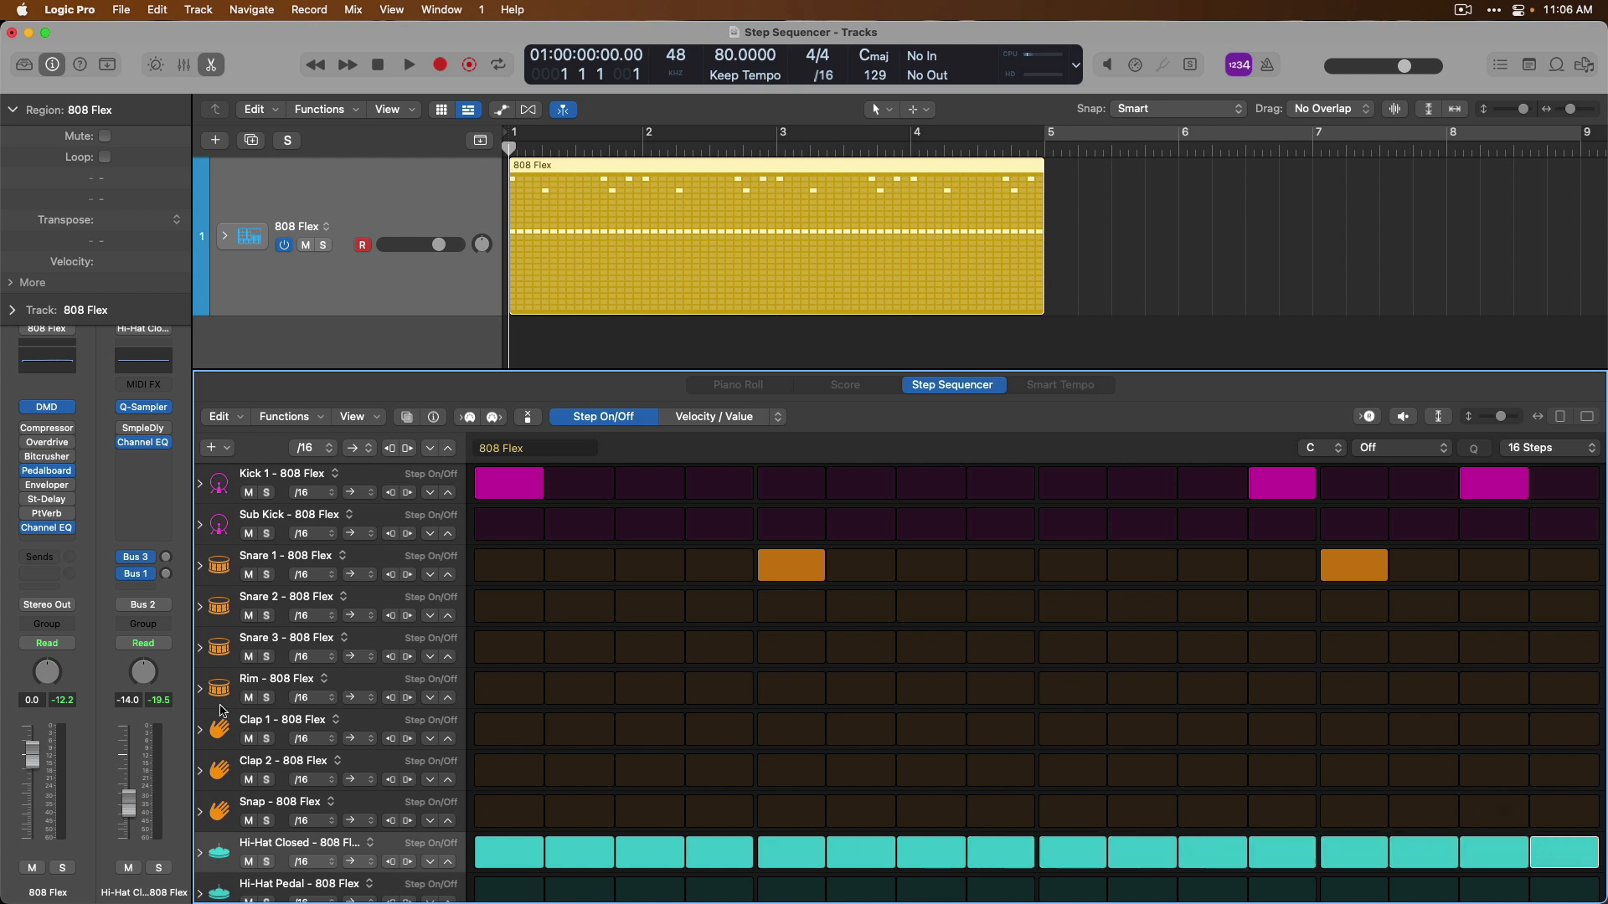
{"action": "left_click", "coordinate": [48, 409]}
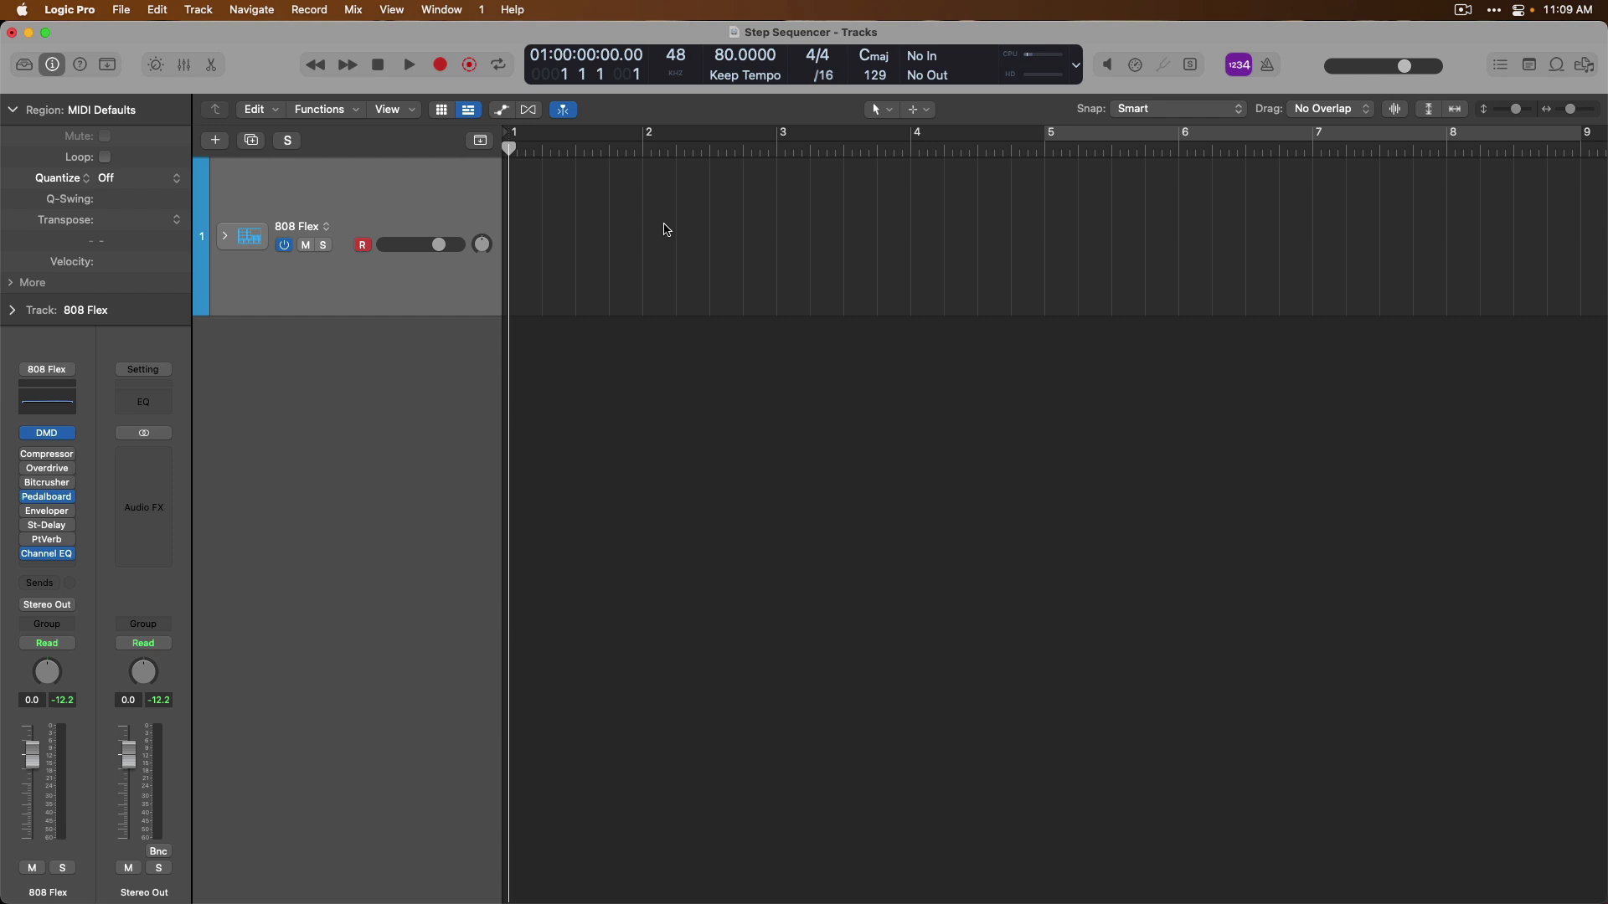
- Create a pattern region at bar 2 with Kick 1 on steps 1, 11 and 15 and Snare 1 on steps 5 and 13
{"action": "right_click", "coordinate": [666, 227]}
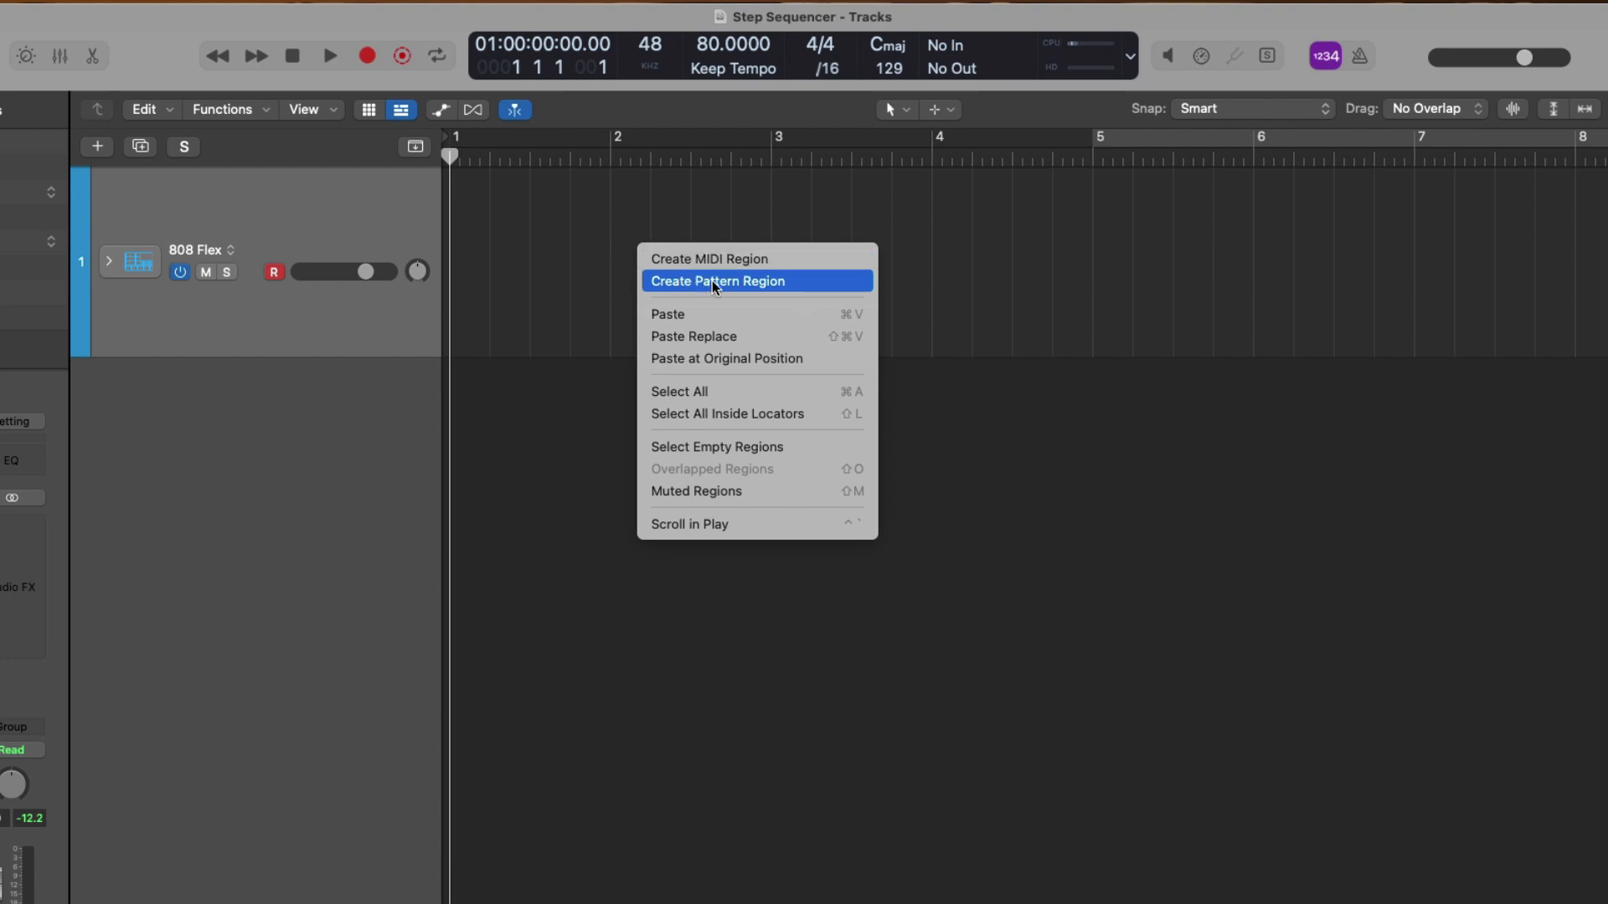
{"action": "left_click", "coordinate": [811, 283]}
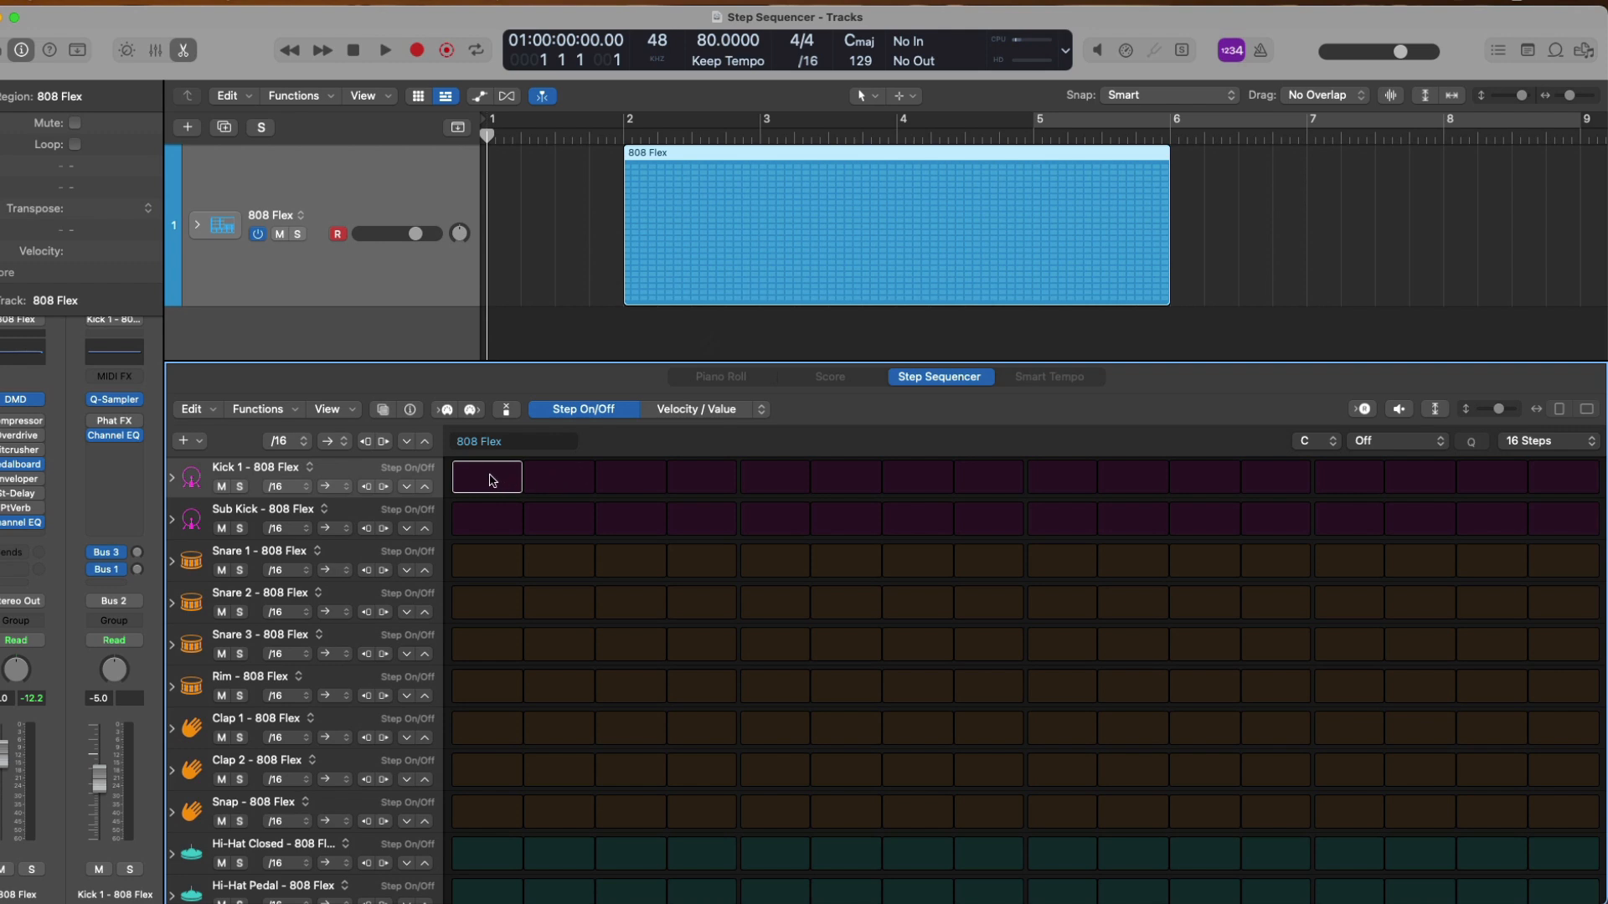
{"action": "left_click", "coordinate": [492, 479]}
{"action": "left_click", "coordinate": [750, 560]}
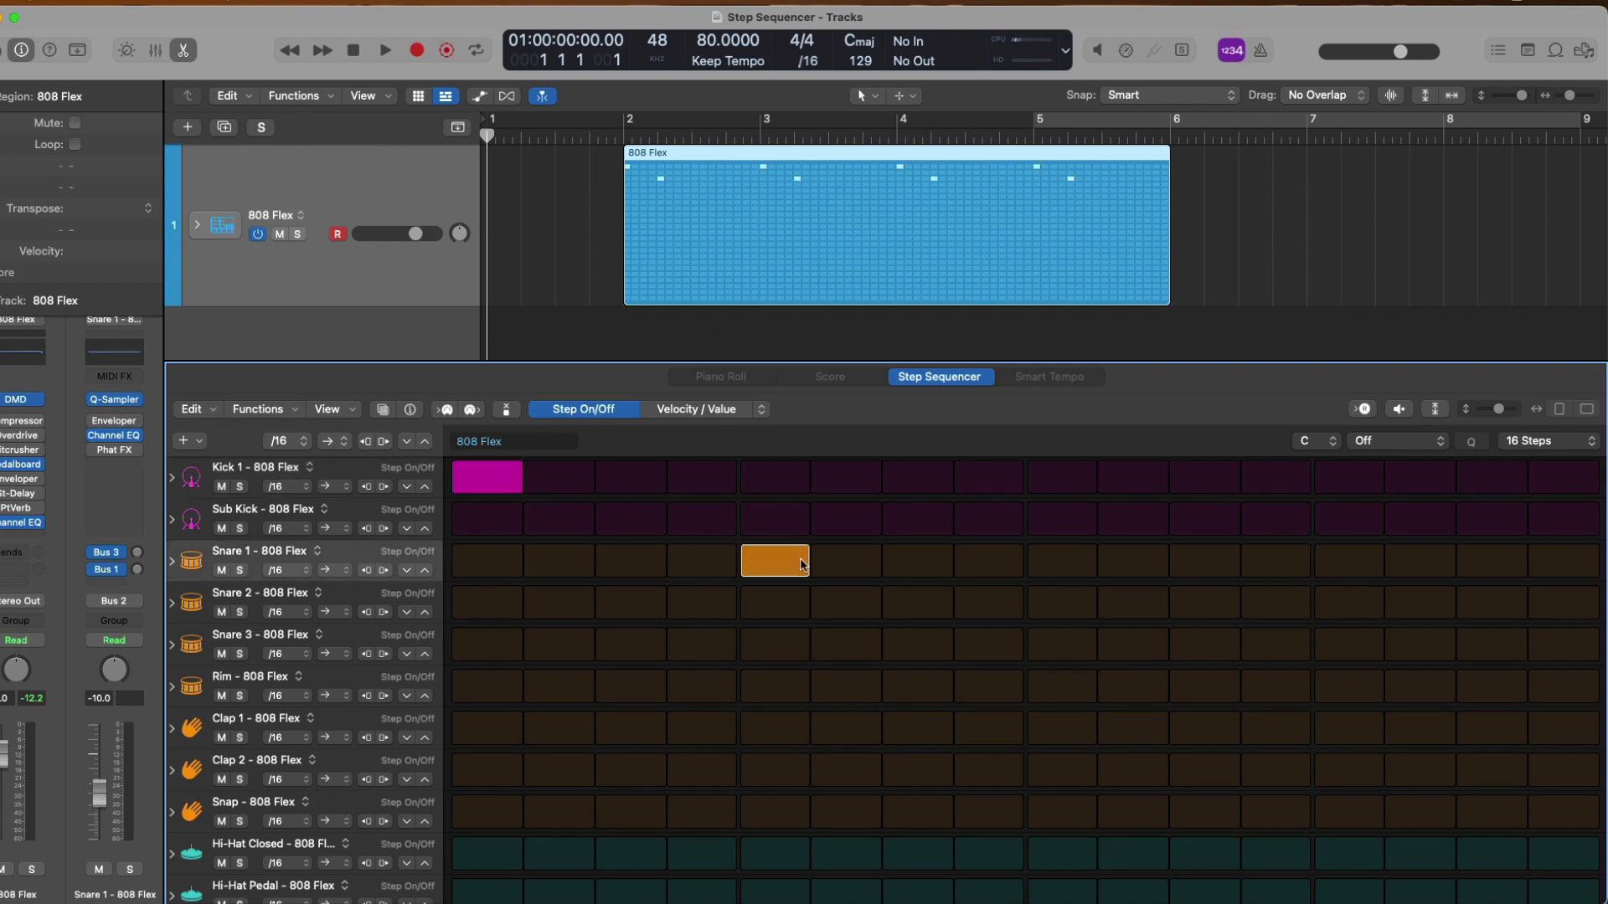
{"action": "left_click", "coordinate": [1196, 485]}
{"action": "left_click", "coordinate": [1325, 564]}
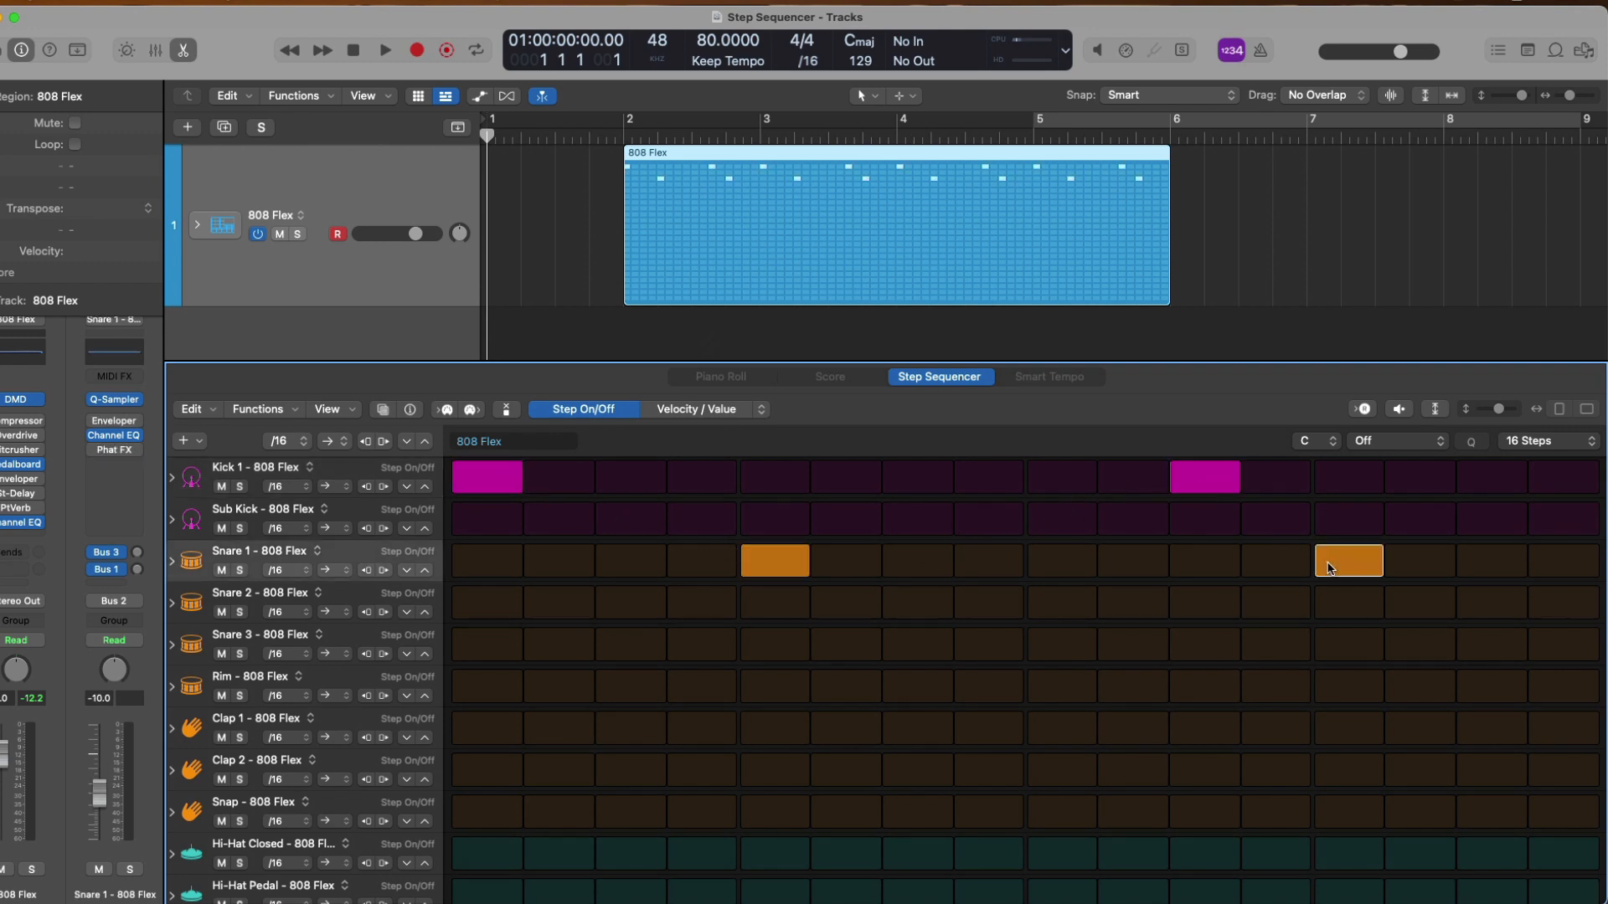
{"action": "left_click", "coordinate": [1503, 474]}
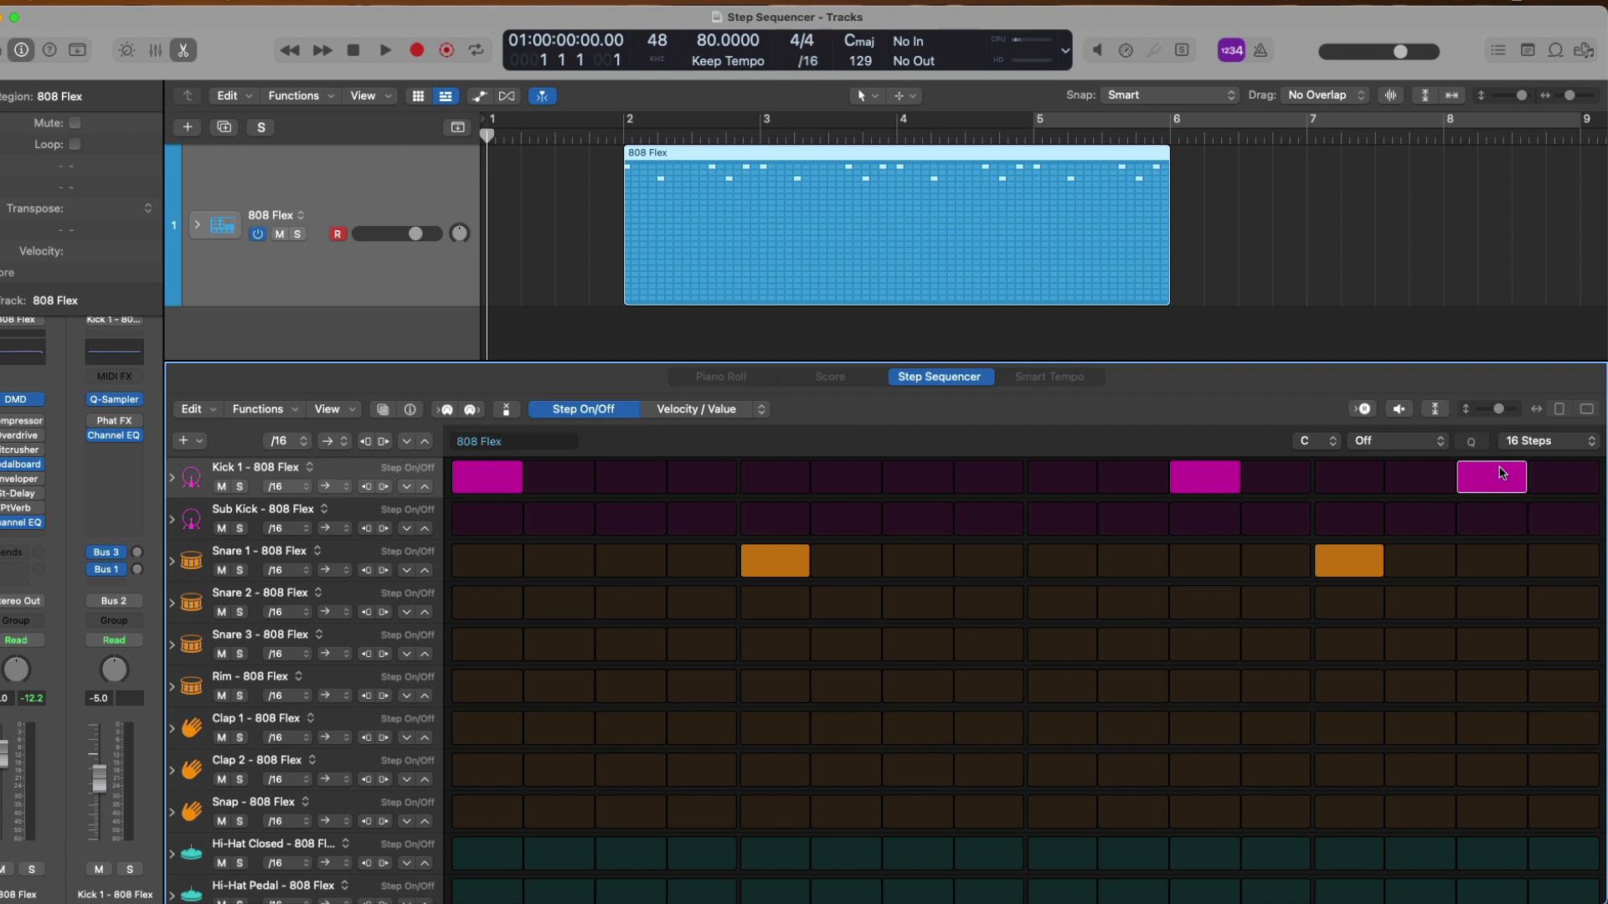
- Close the Step Sequencer and delete the pattern region at bar 2 from the 808 Flex track
{"action": "key", "text": "e"}
{"action": "left_click_drag", "start_coordinate": [1247, 353], "coordinate": [999, 201]}
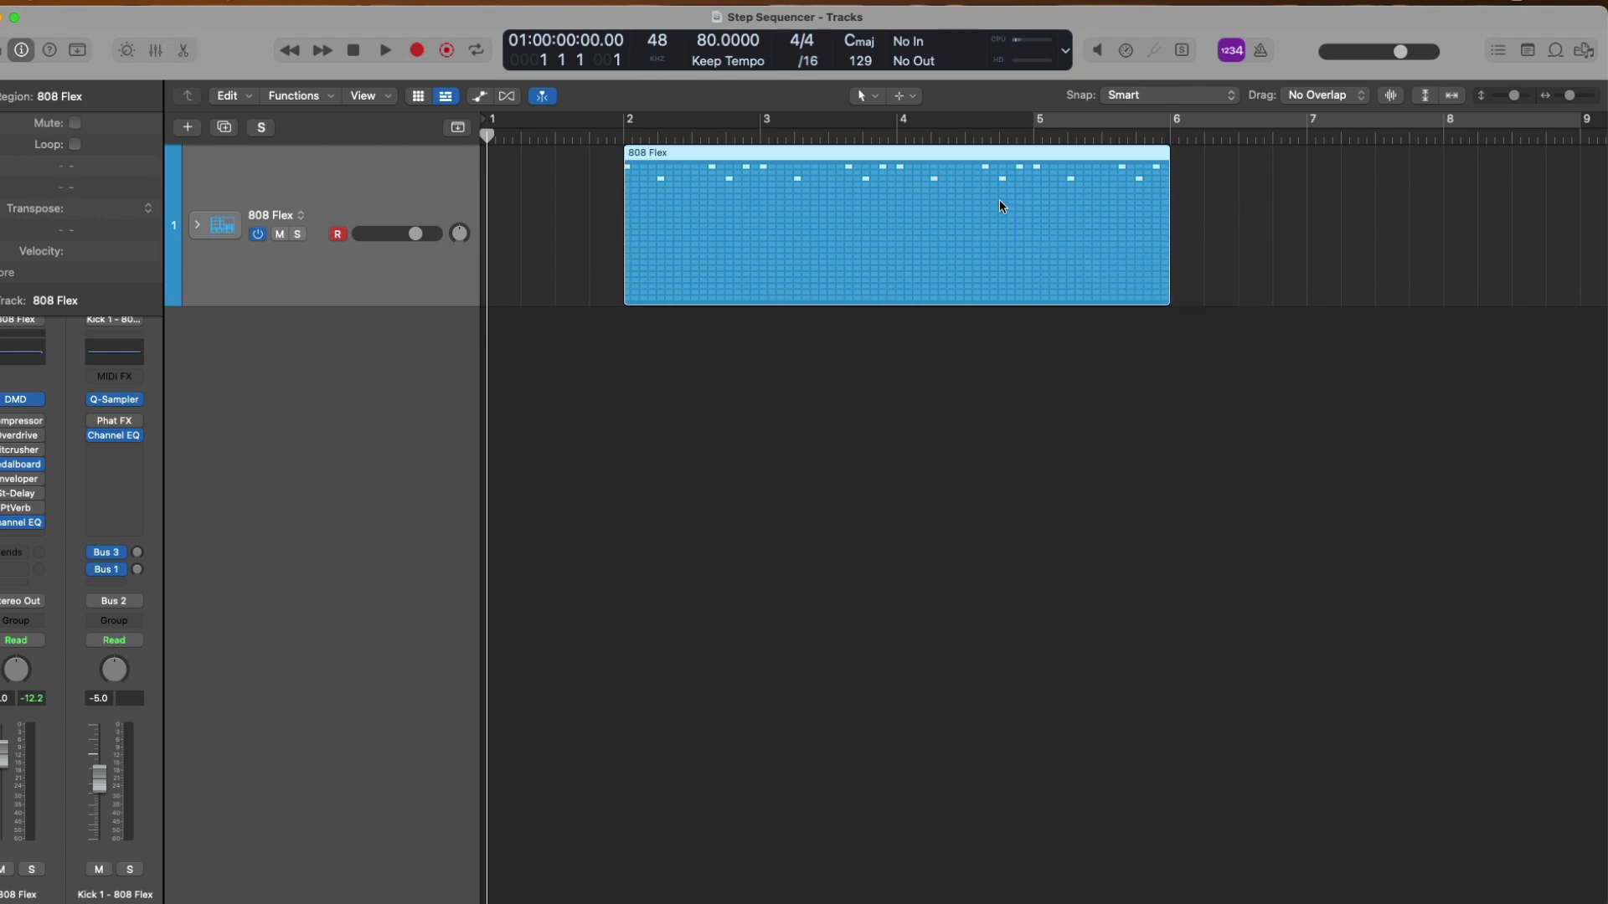
{"action": "key", "text": "Delete"}
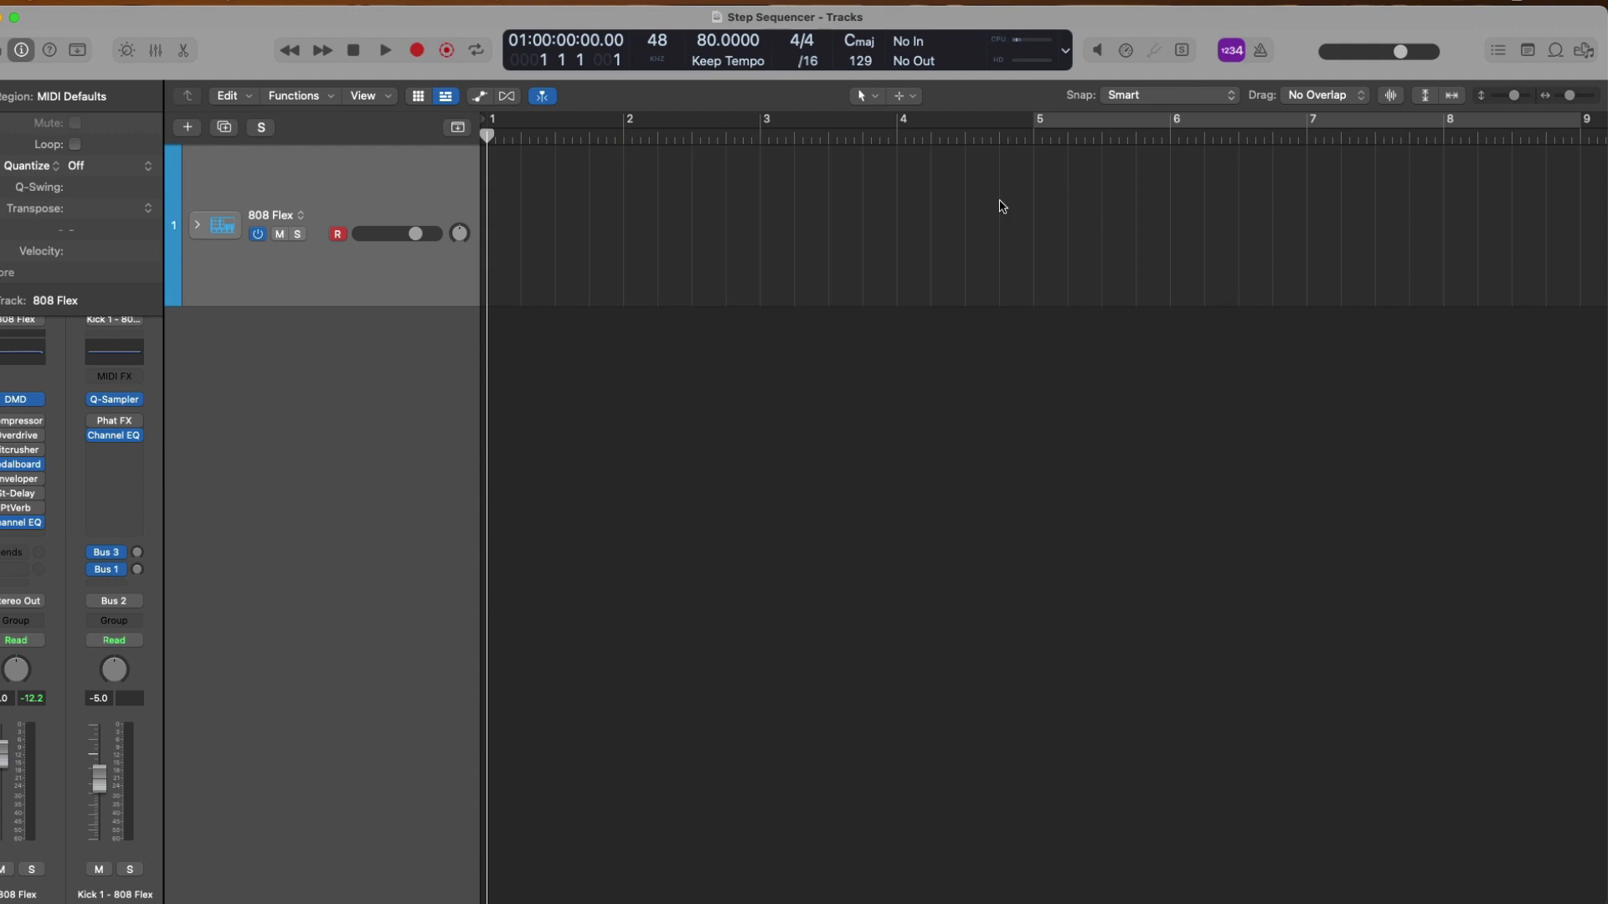
- Reopen the Step Sequencer below the tracks with no region selected
{"action": "key", "text": "e"}
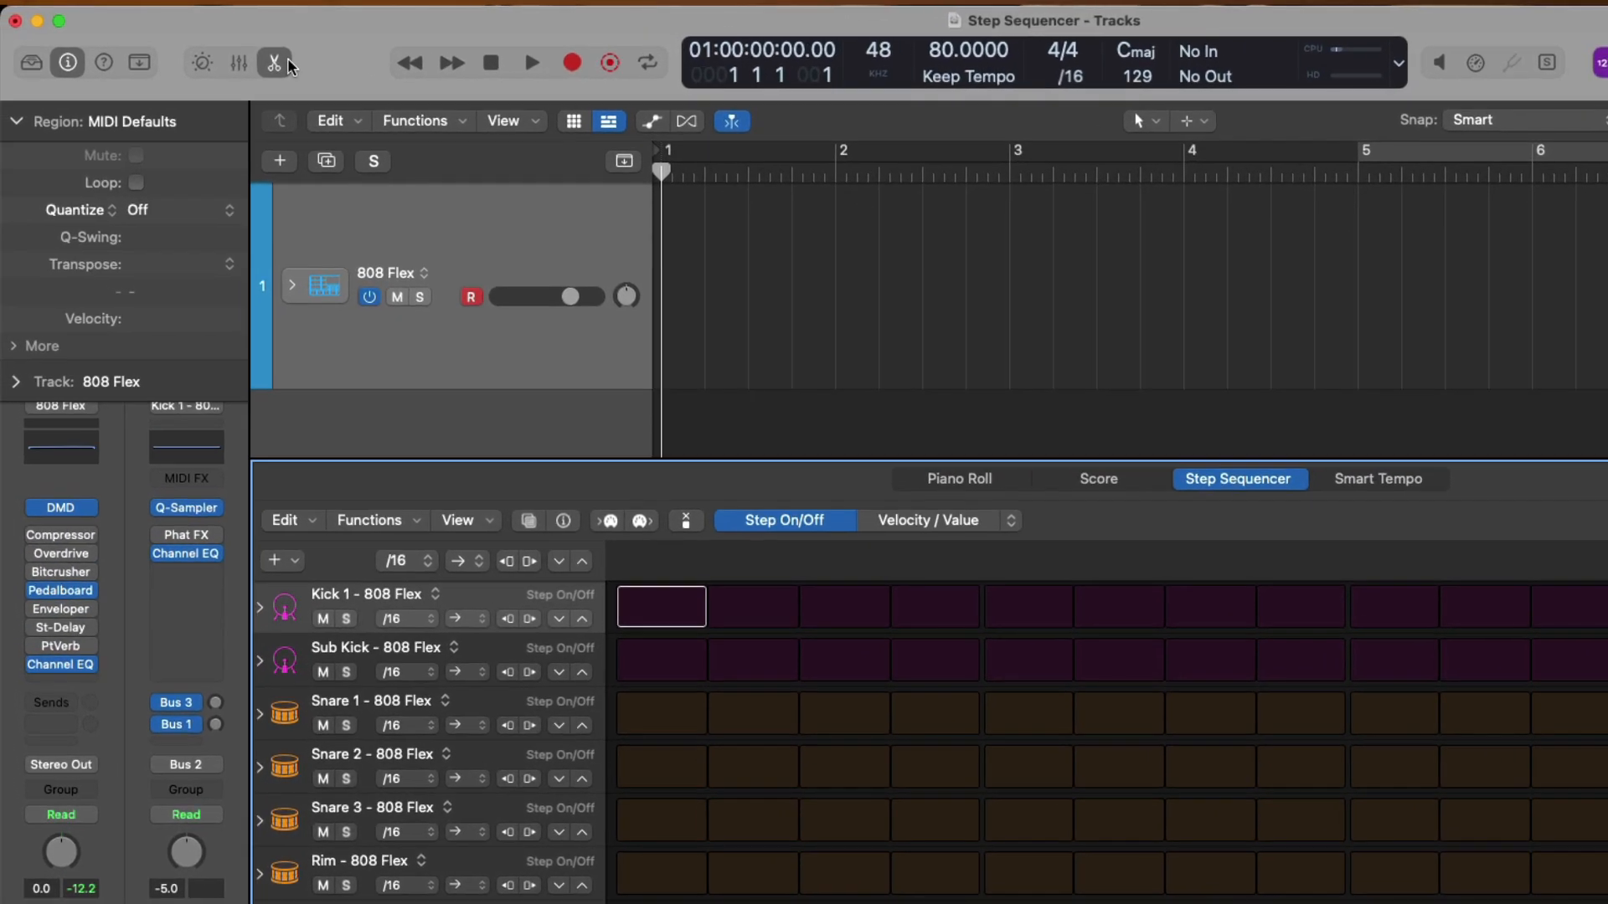
{"action": "left_click", "coordinate": [275, 64]}
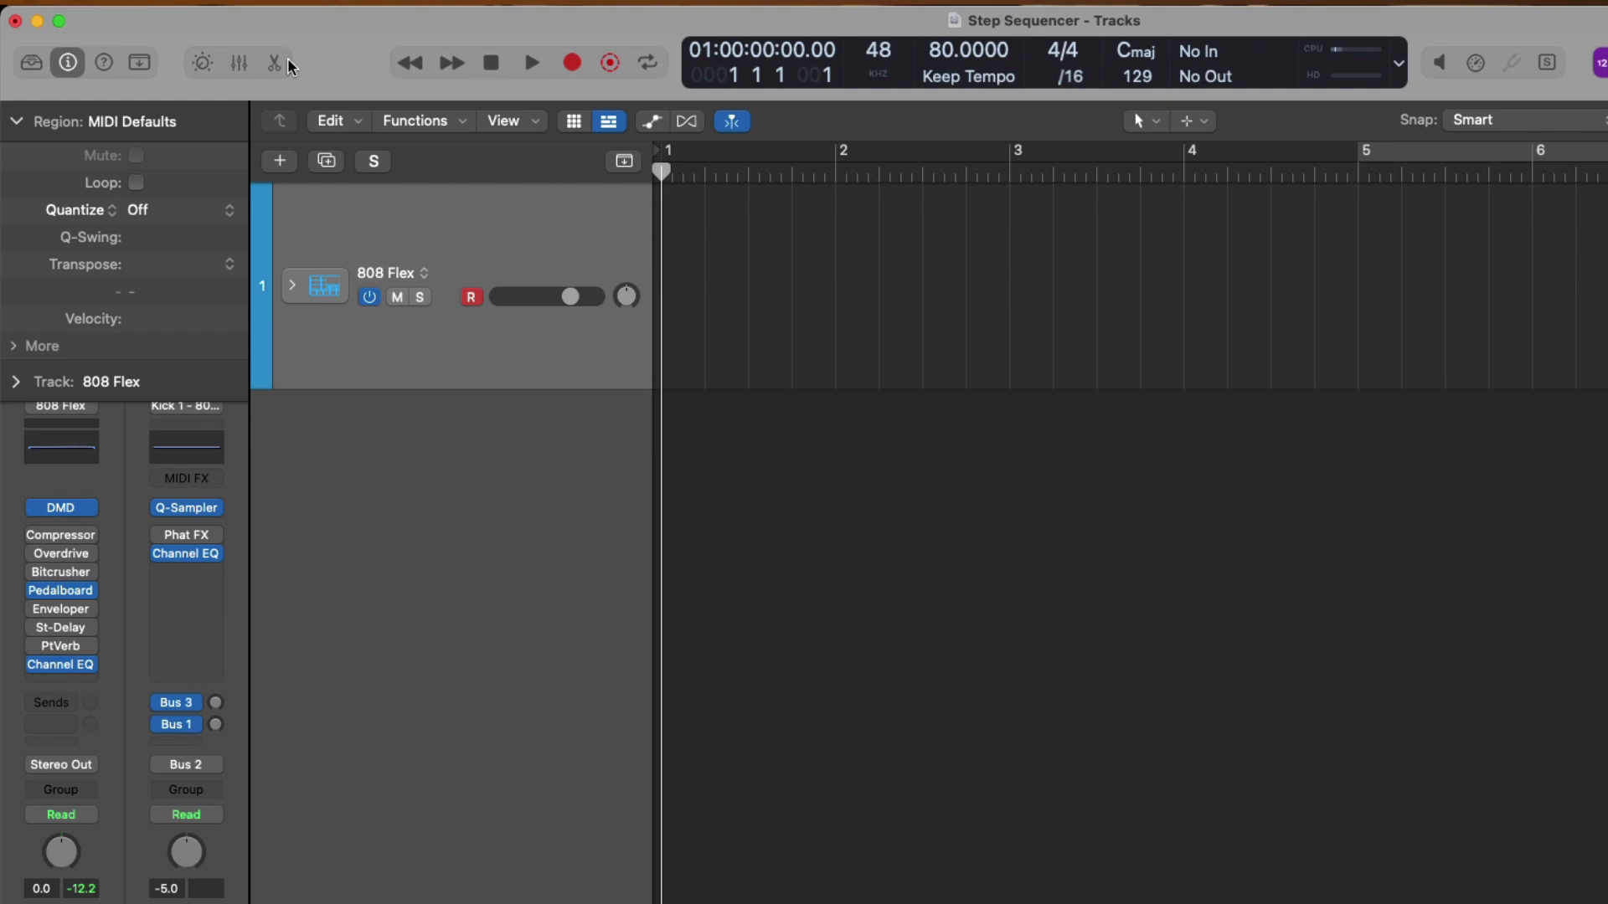
{"action": "left_click", "coordinate": [287, 64]}
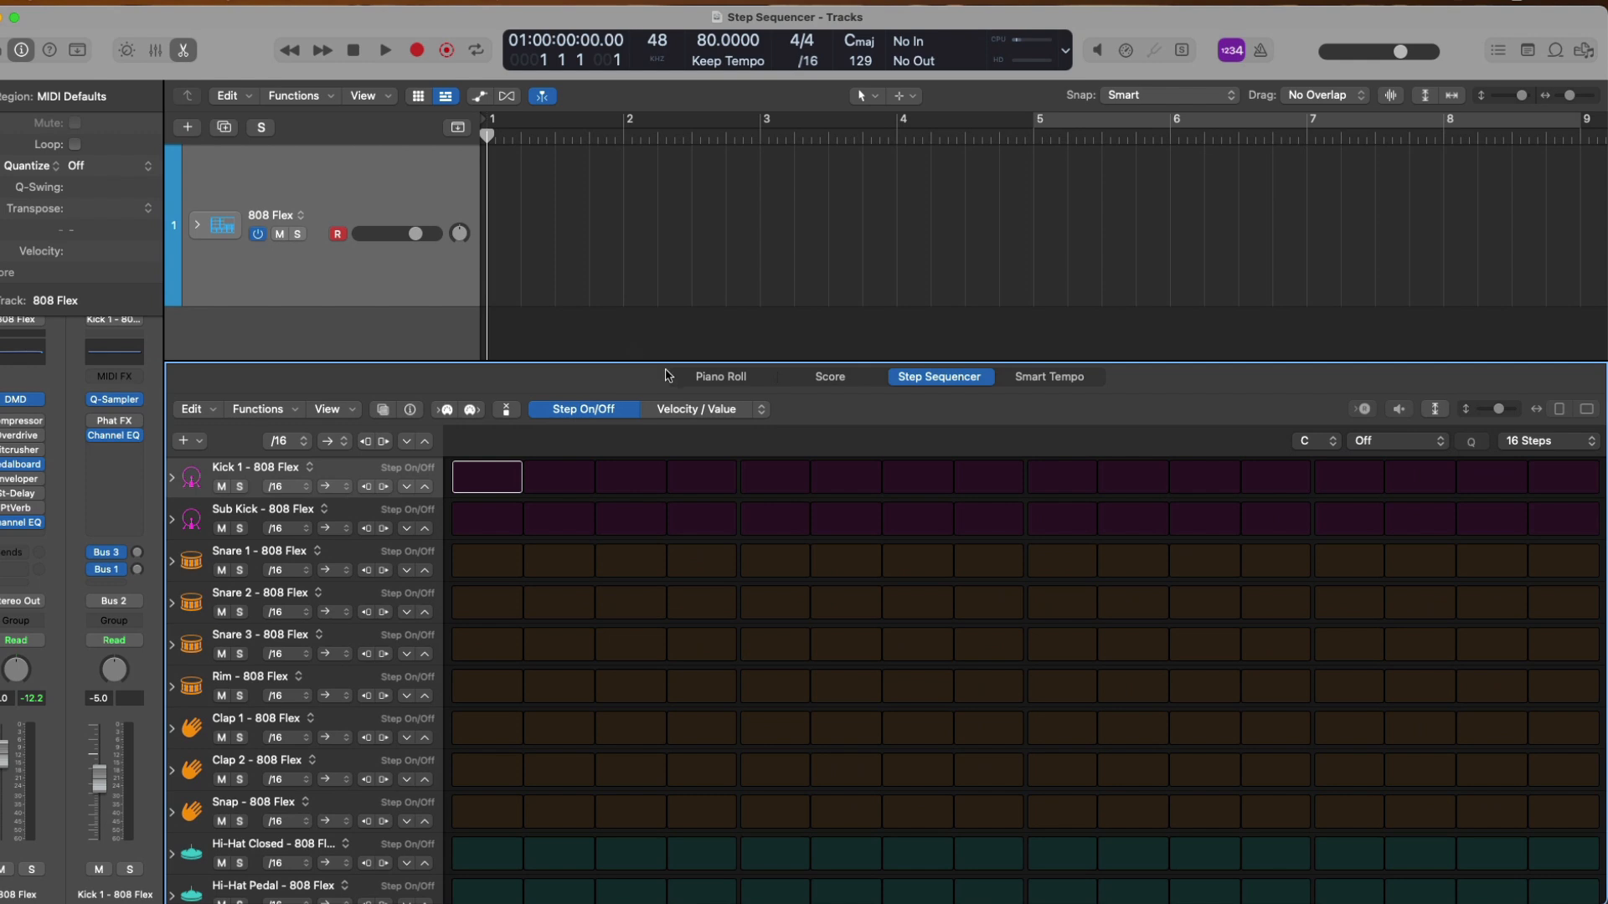
- Look through the Piano Roll, Score and Smart Tempo editors and return to the Step Sequencer
{"action": "left_click", "coordinate": [682, 381]}
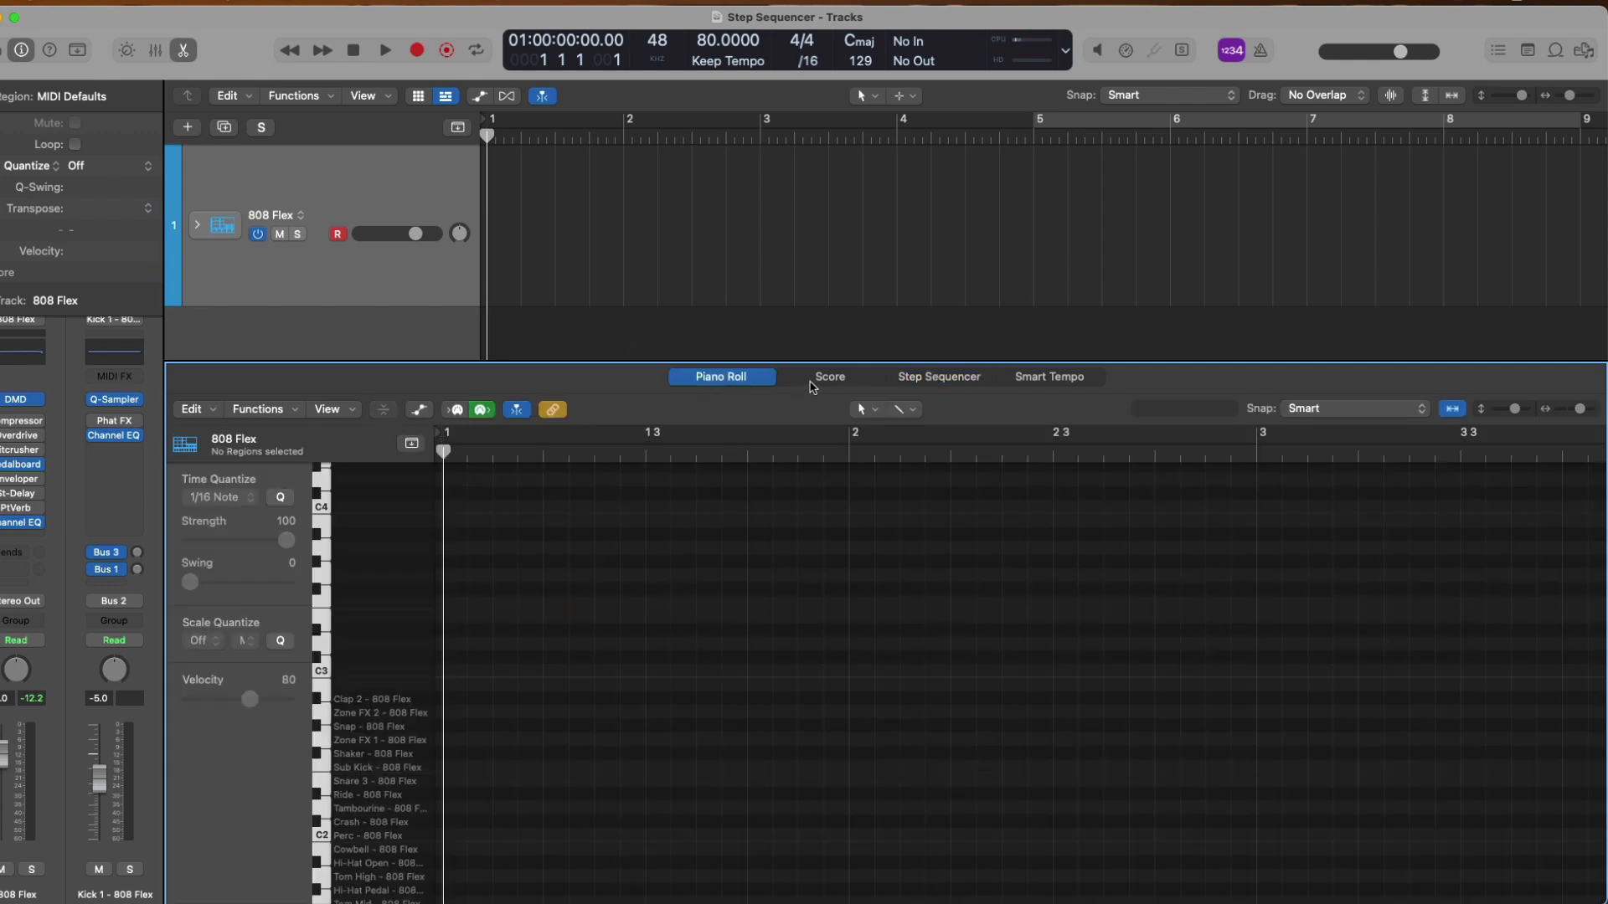
{"action": "left_click", "coordinate": [829, 378]}
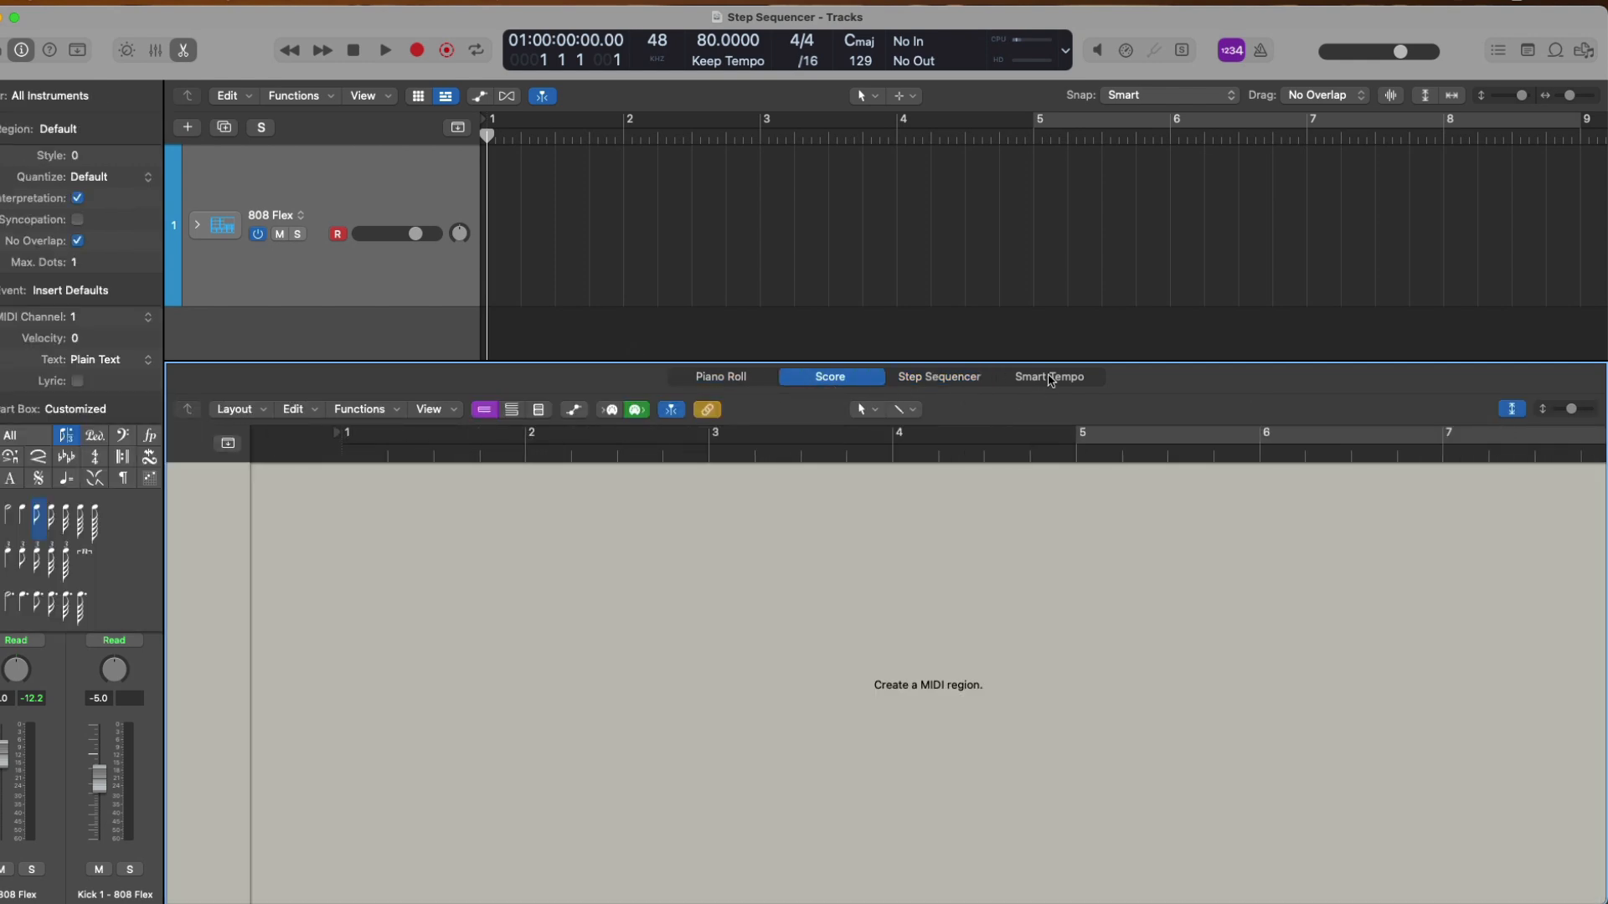
{"action": "left_click", "coordinate": [1050, 379]}
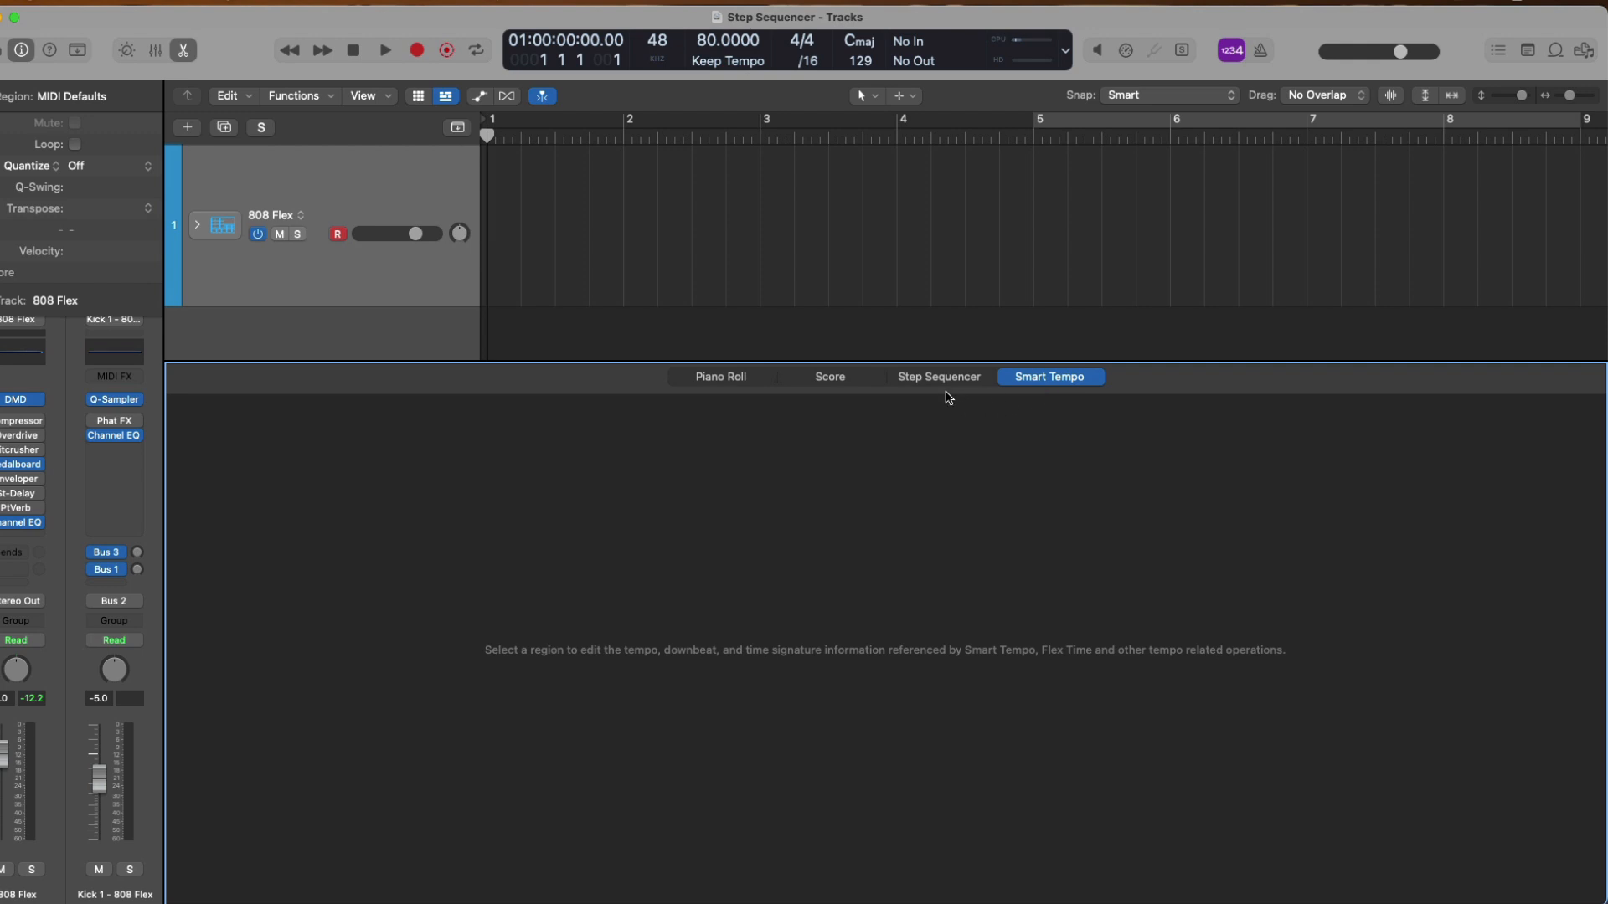
{"action": "left_click", "coordinate": [939, 381]}
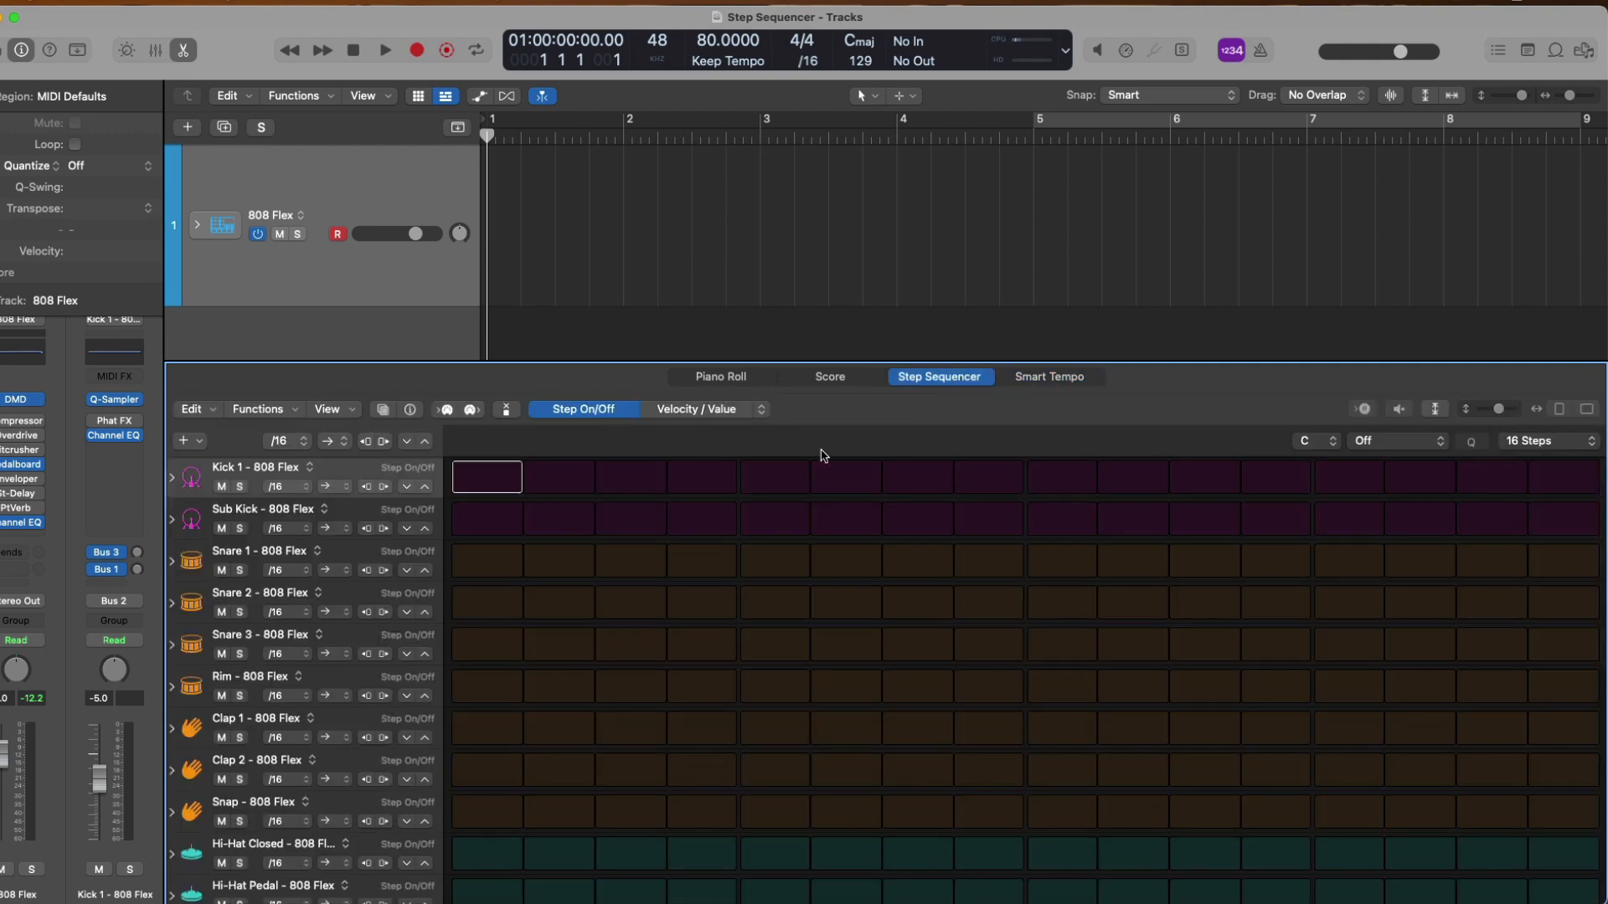
- Turn on step 1 of the Kick 1 row to create a pattern region, and play it back briefly
{"action": "left_click", "coordinate": [511, 478]}
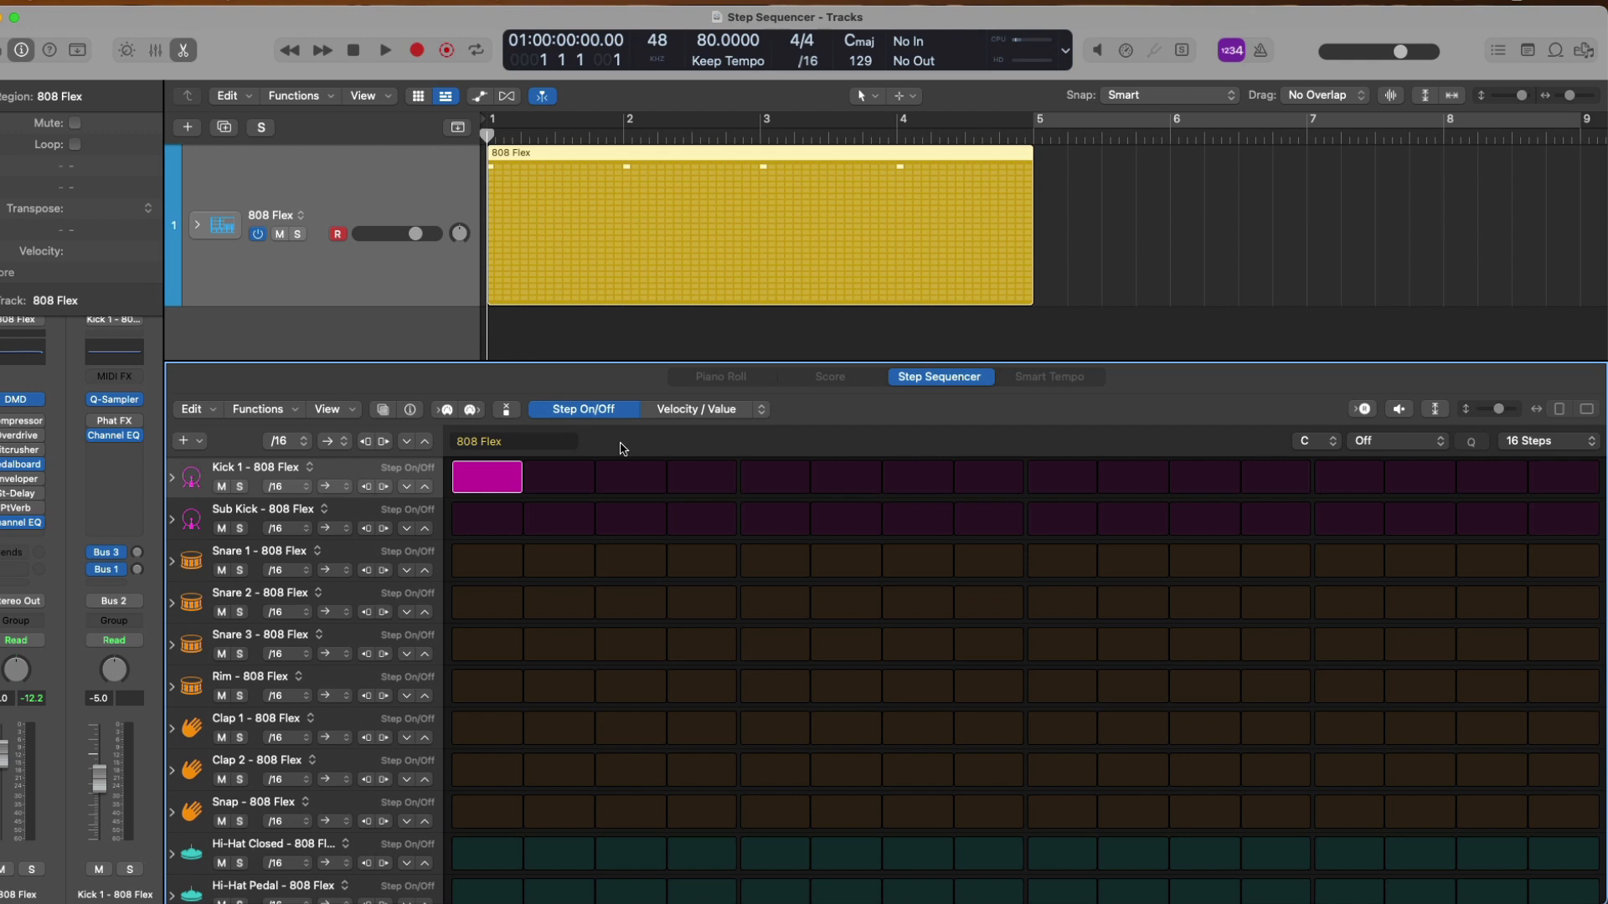
{"action": "key", "text": "space"}
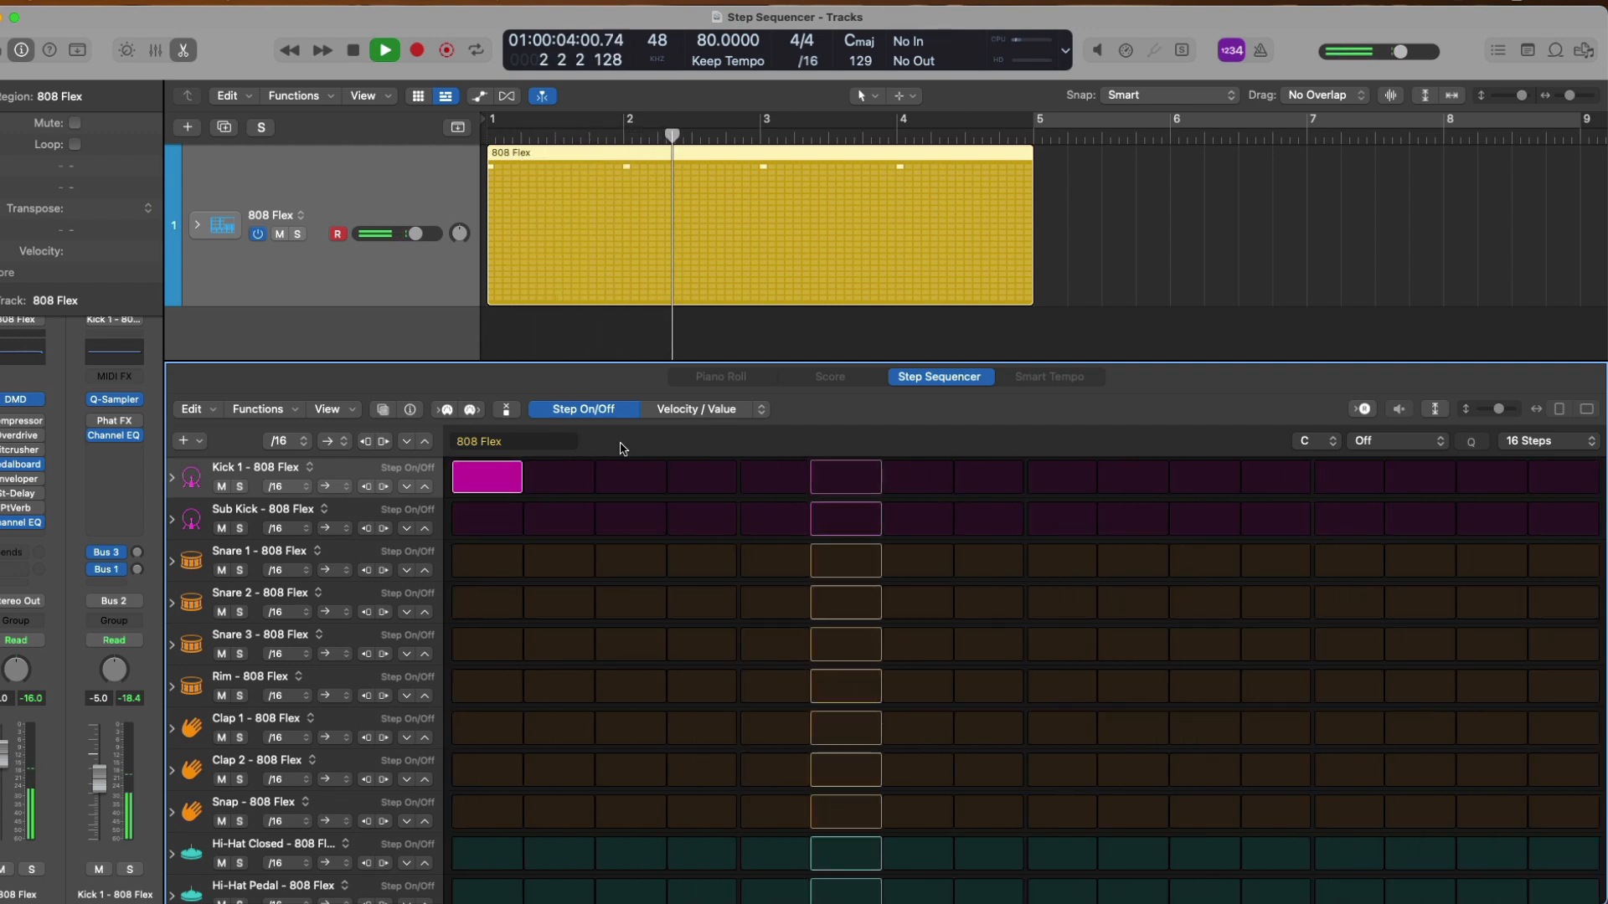
{"action": "key", "text": "space"}
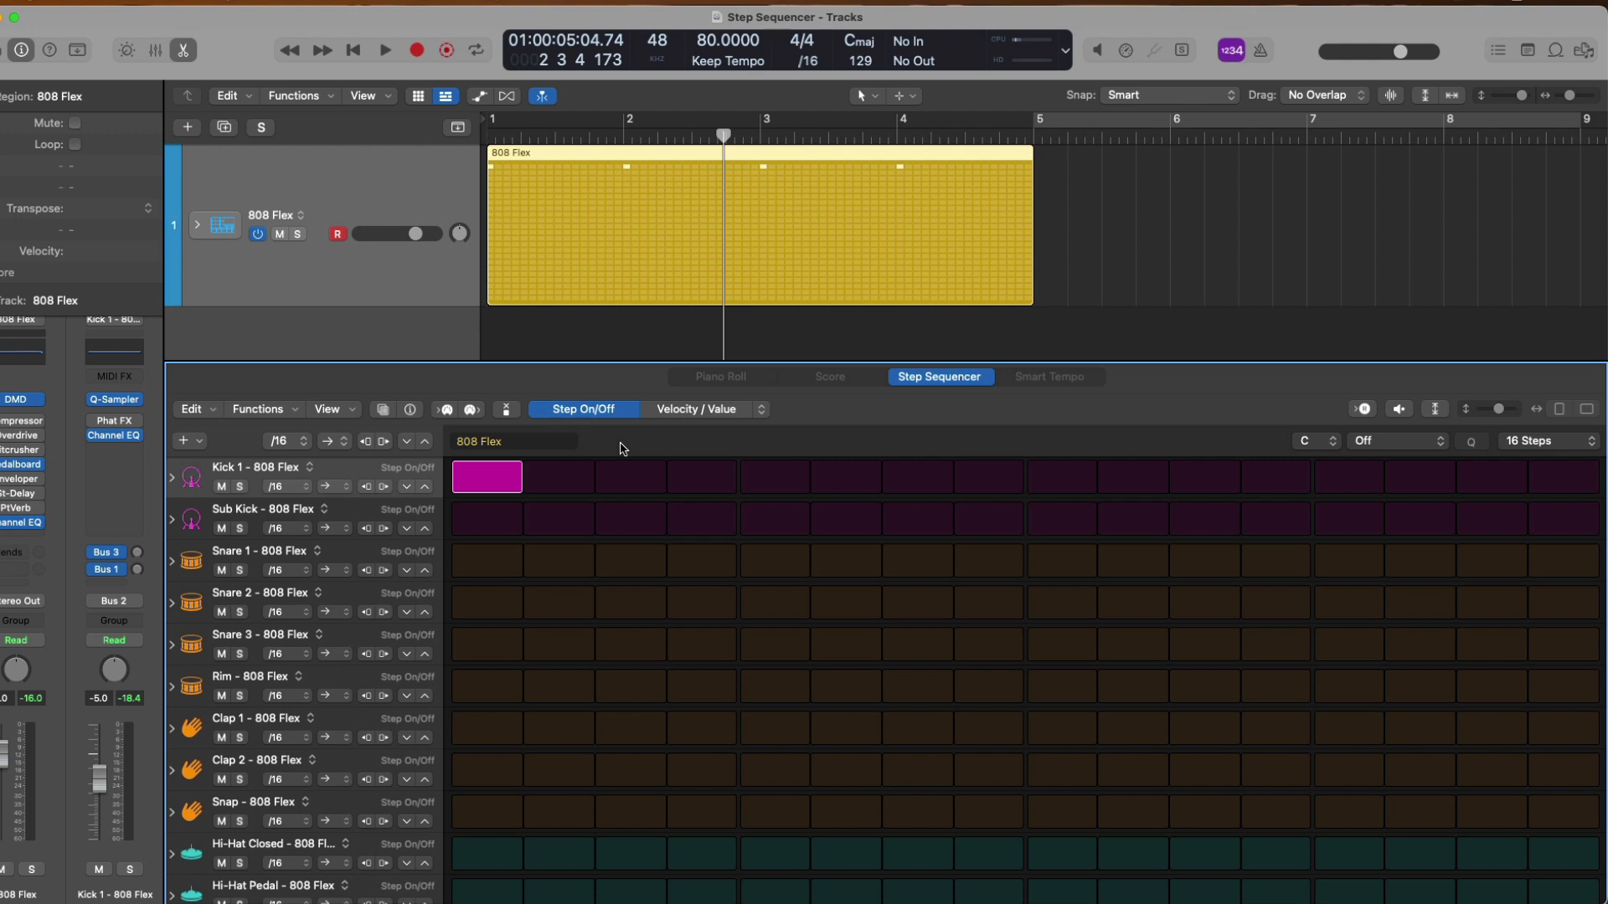
- Add Snare 1 hits on steps 5 and 13 and Kick 1 hits on steps 11 and 15
{"action": "left_click", "coordinate": [752, 566]}
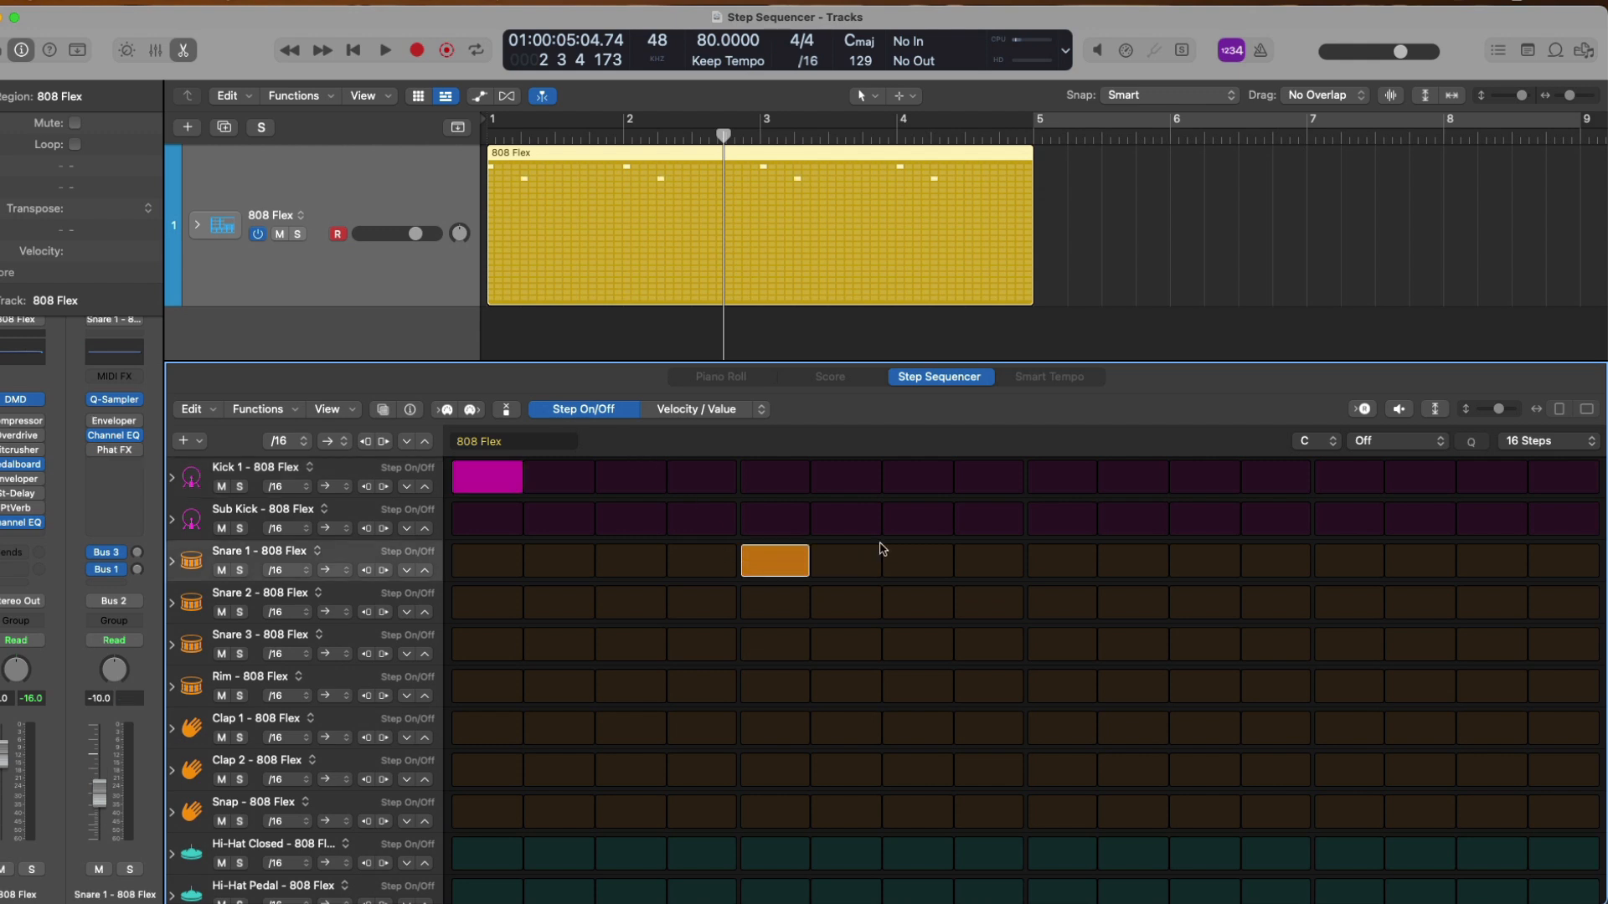
{"action": "left_click", "coordinate": [1187, 489]}
{"action": "left_click", "coordinate": [1333, 557]}
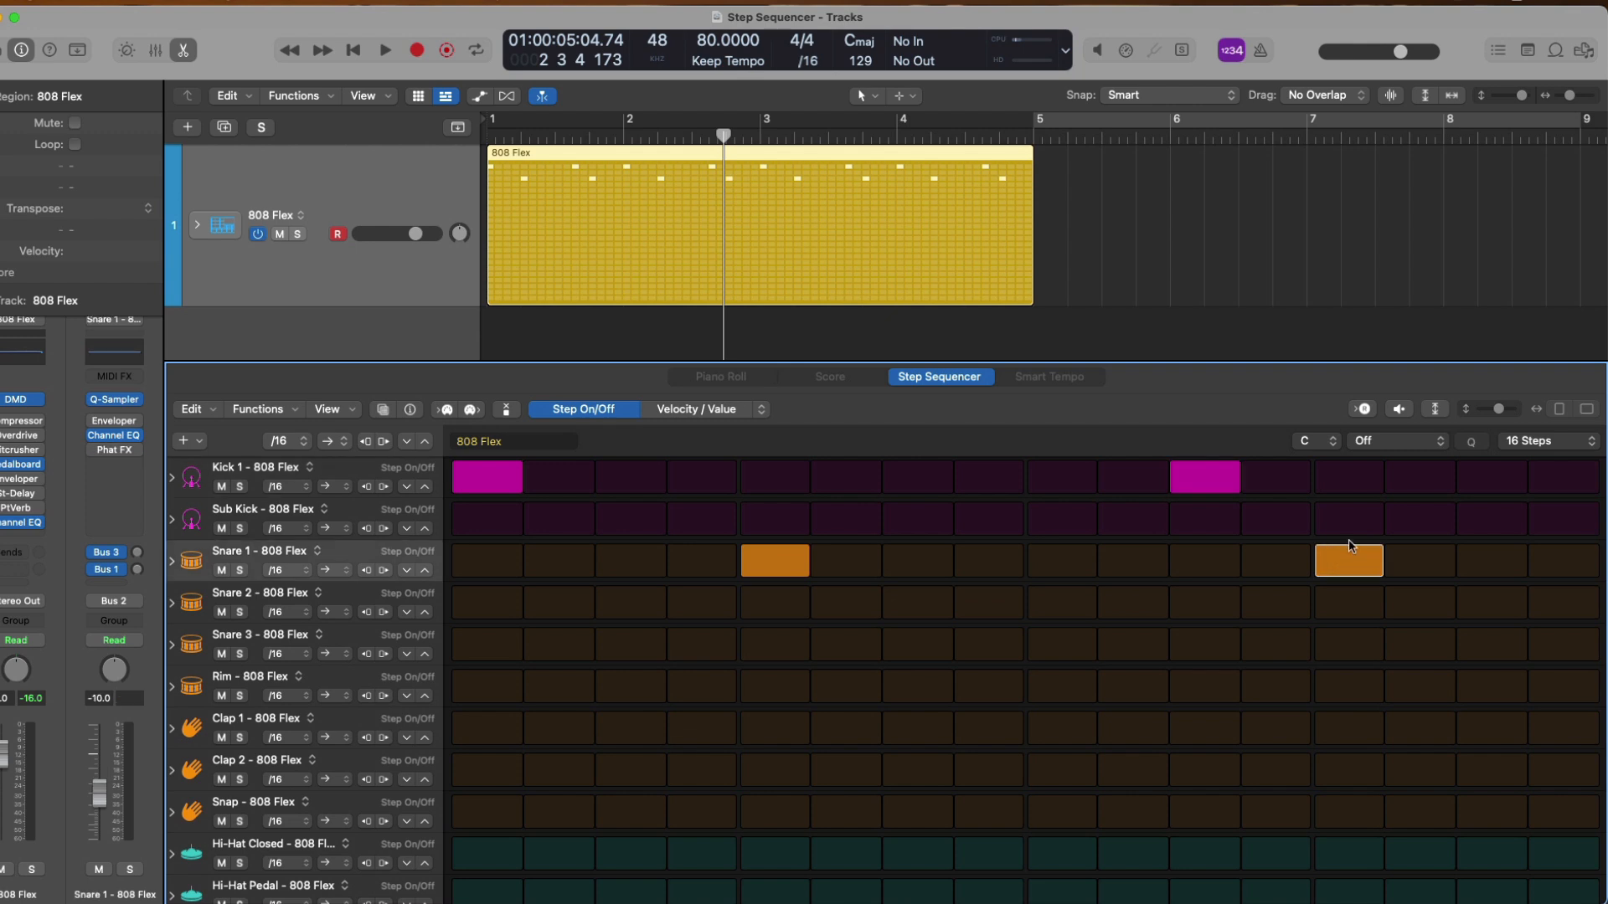
{"action": "left_click", "coordinate": [1472, 481]}
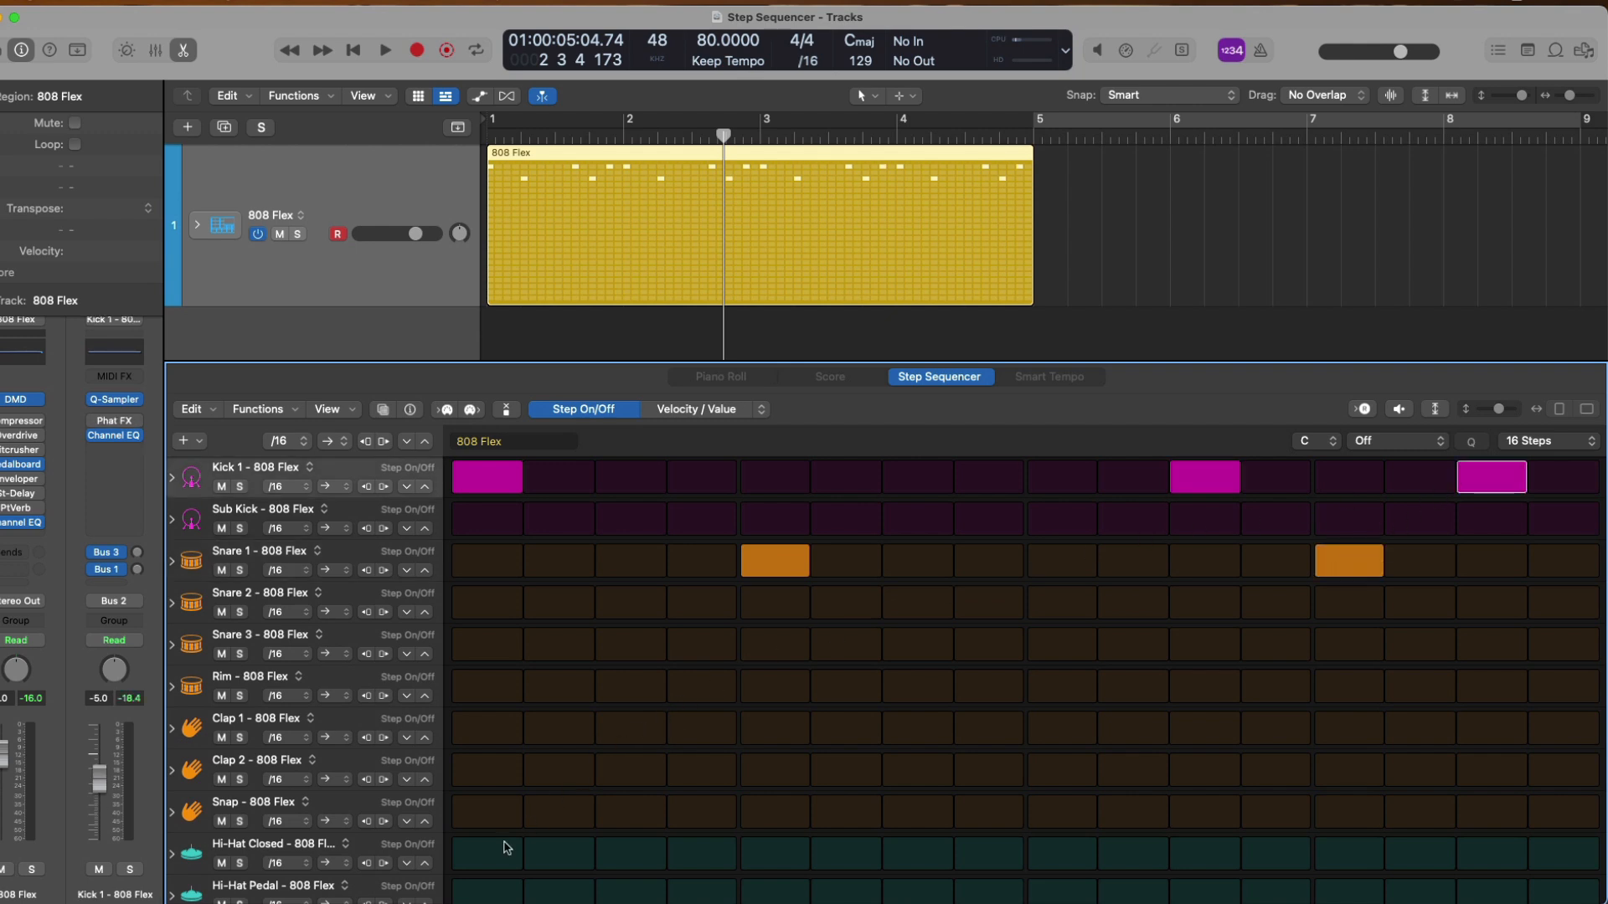
- Fill all 16 steps of the Hi-Hat Closed row and play back the beat briefly
{"action": "left_click_drag", "start_coordinate": [494, 856], "coordinate": [1537, 857]}
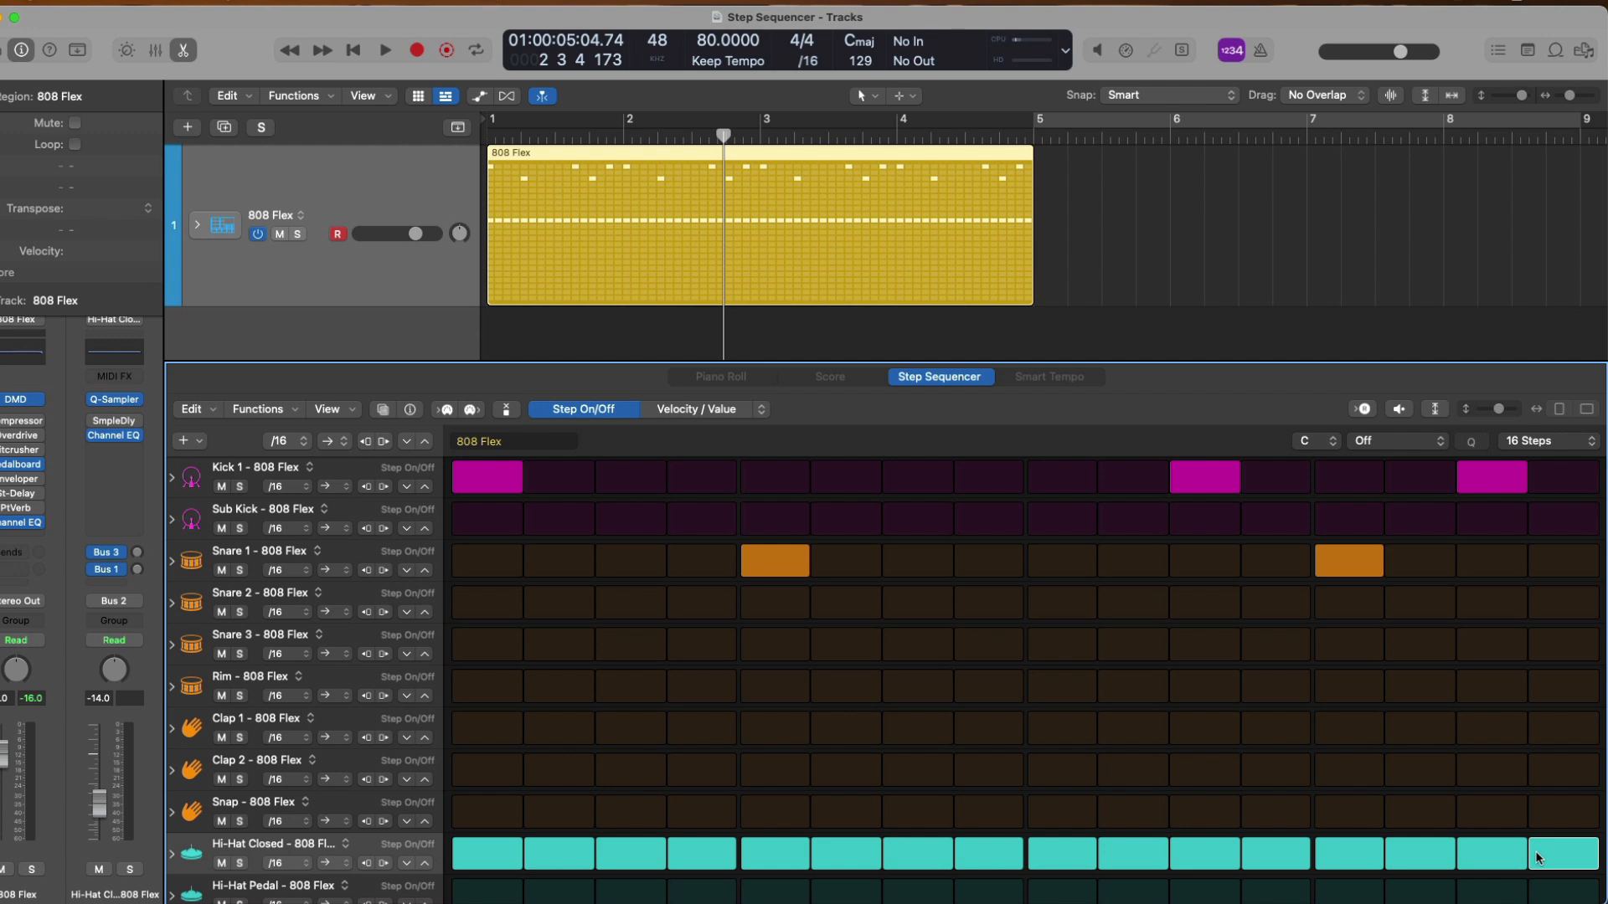
{"action": "key", "text": "space"}
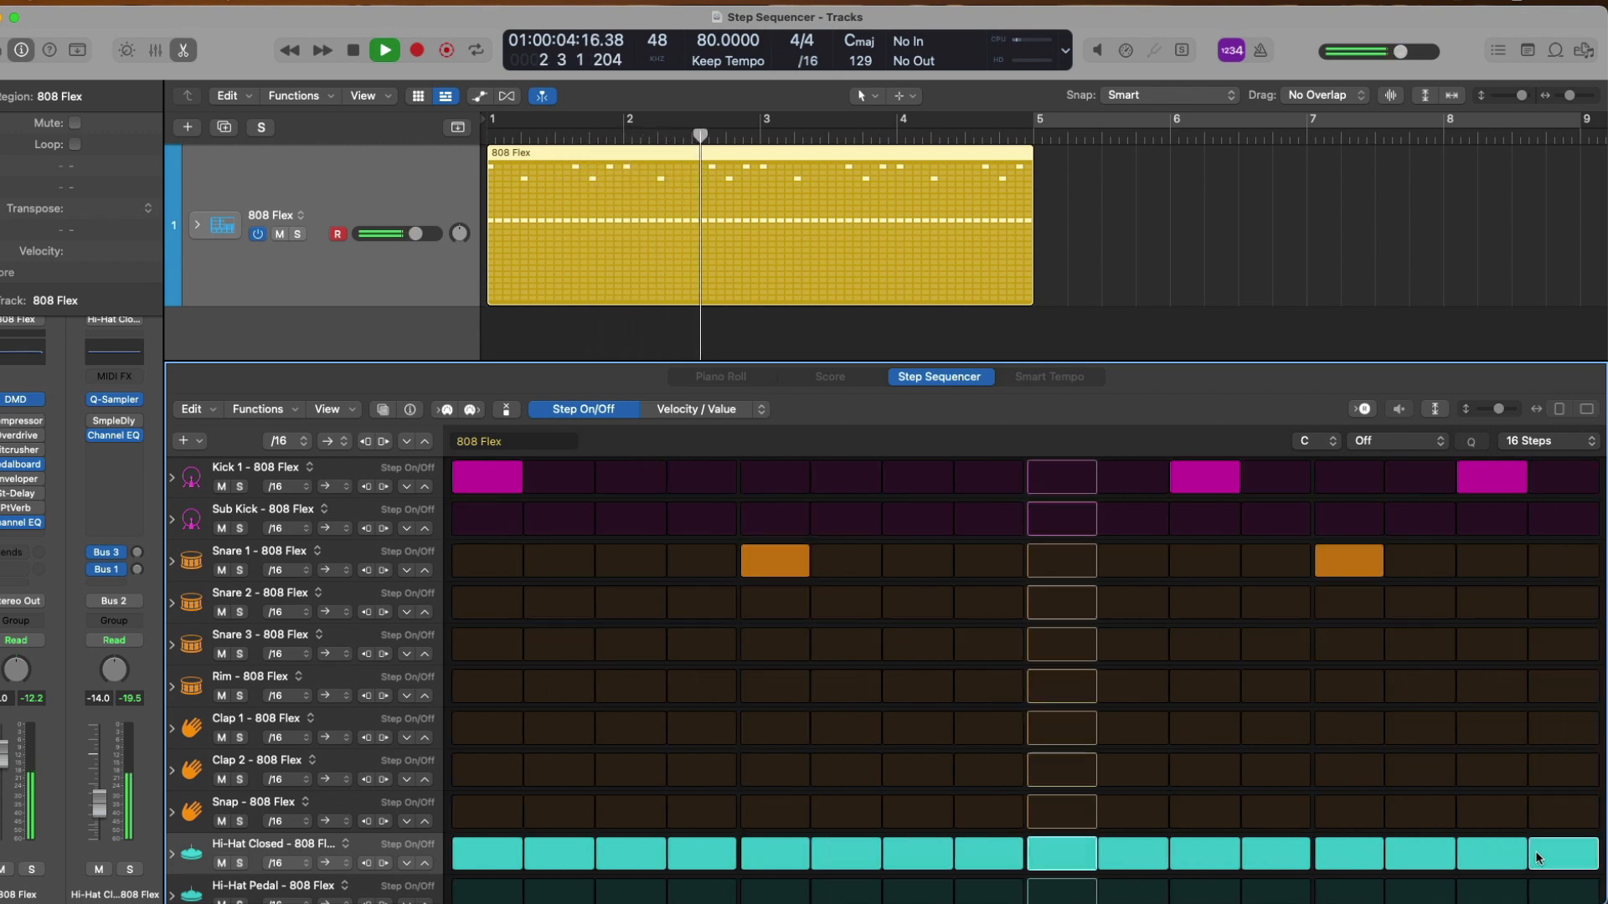
{"action": "key", "text": "space"}
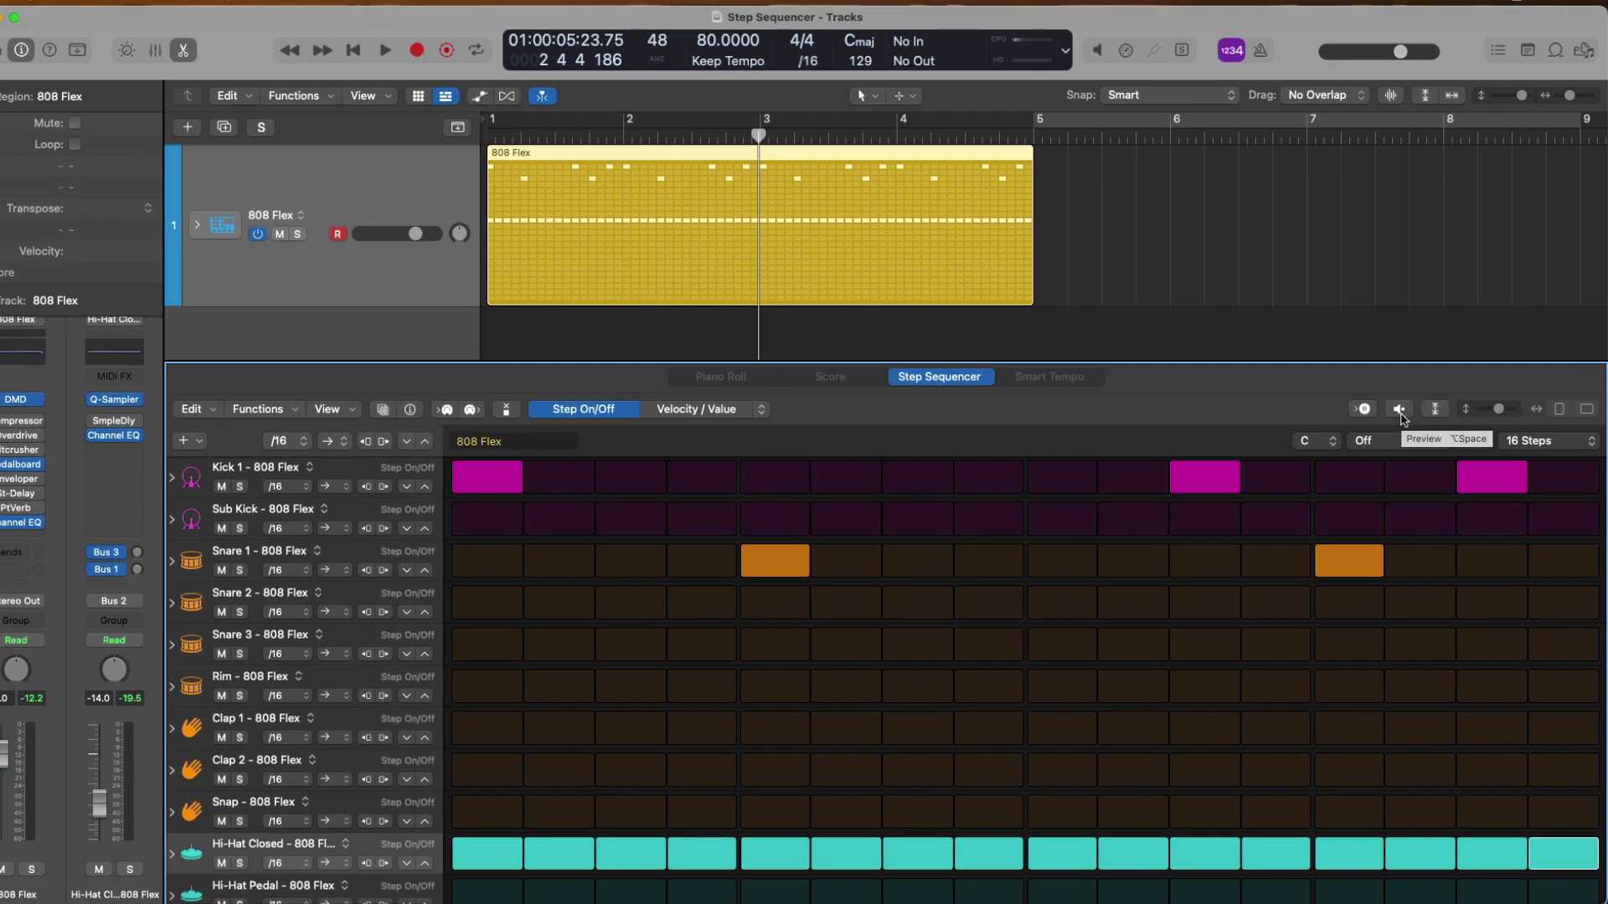
- Start the pattern preview and move the Kick 1 hit from step 11 to step 12
{"action": "left_click", "coordinate": [1400, 411]}
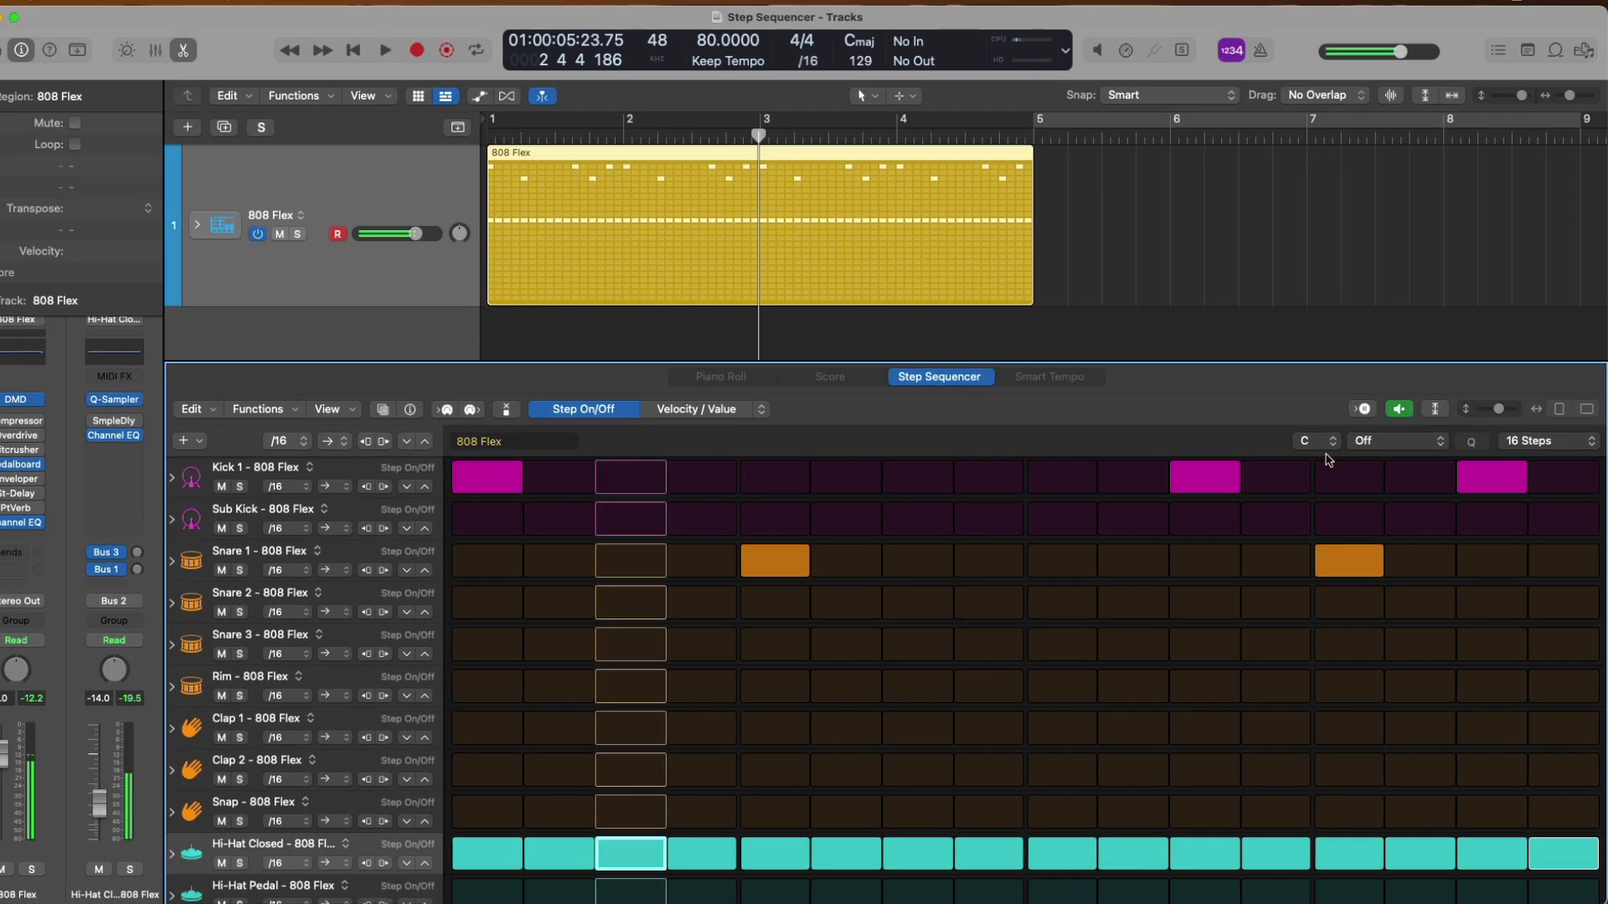
{"action": "left_click", "coordinate": [1222, 483]}
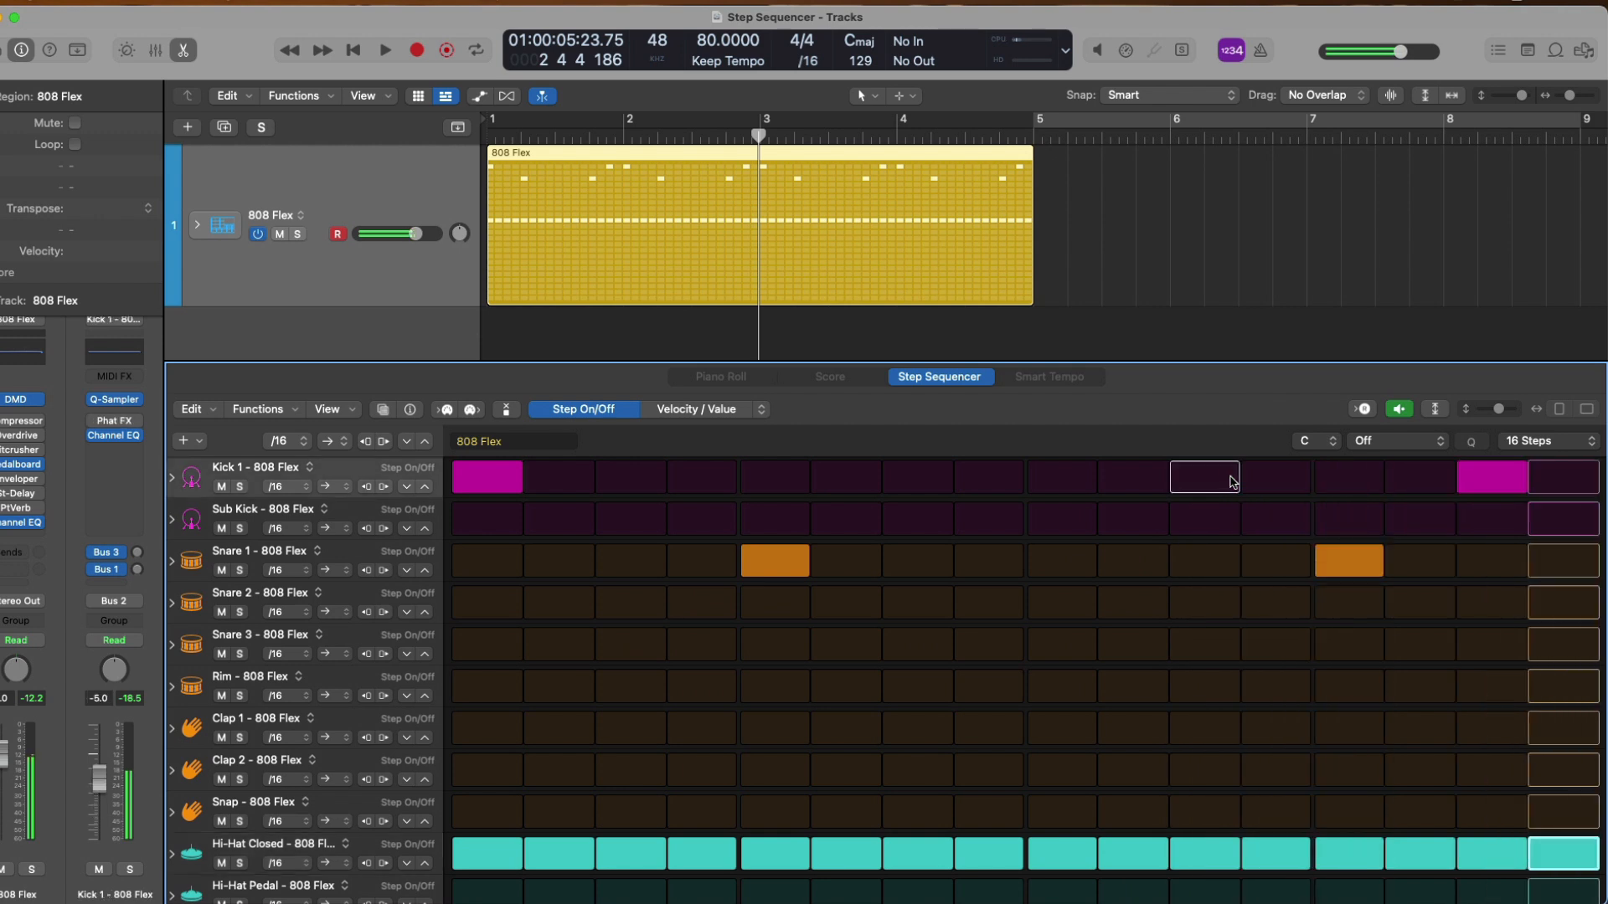
{"action": "left_click", "coordinate": [1275, 478]}
- Turn off every even-numbered step from 2 to 16 in the Hi-Hat Closed row and stop the pattern preview
{"action": "left_click", "coordinate": [586, 850]}
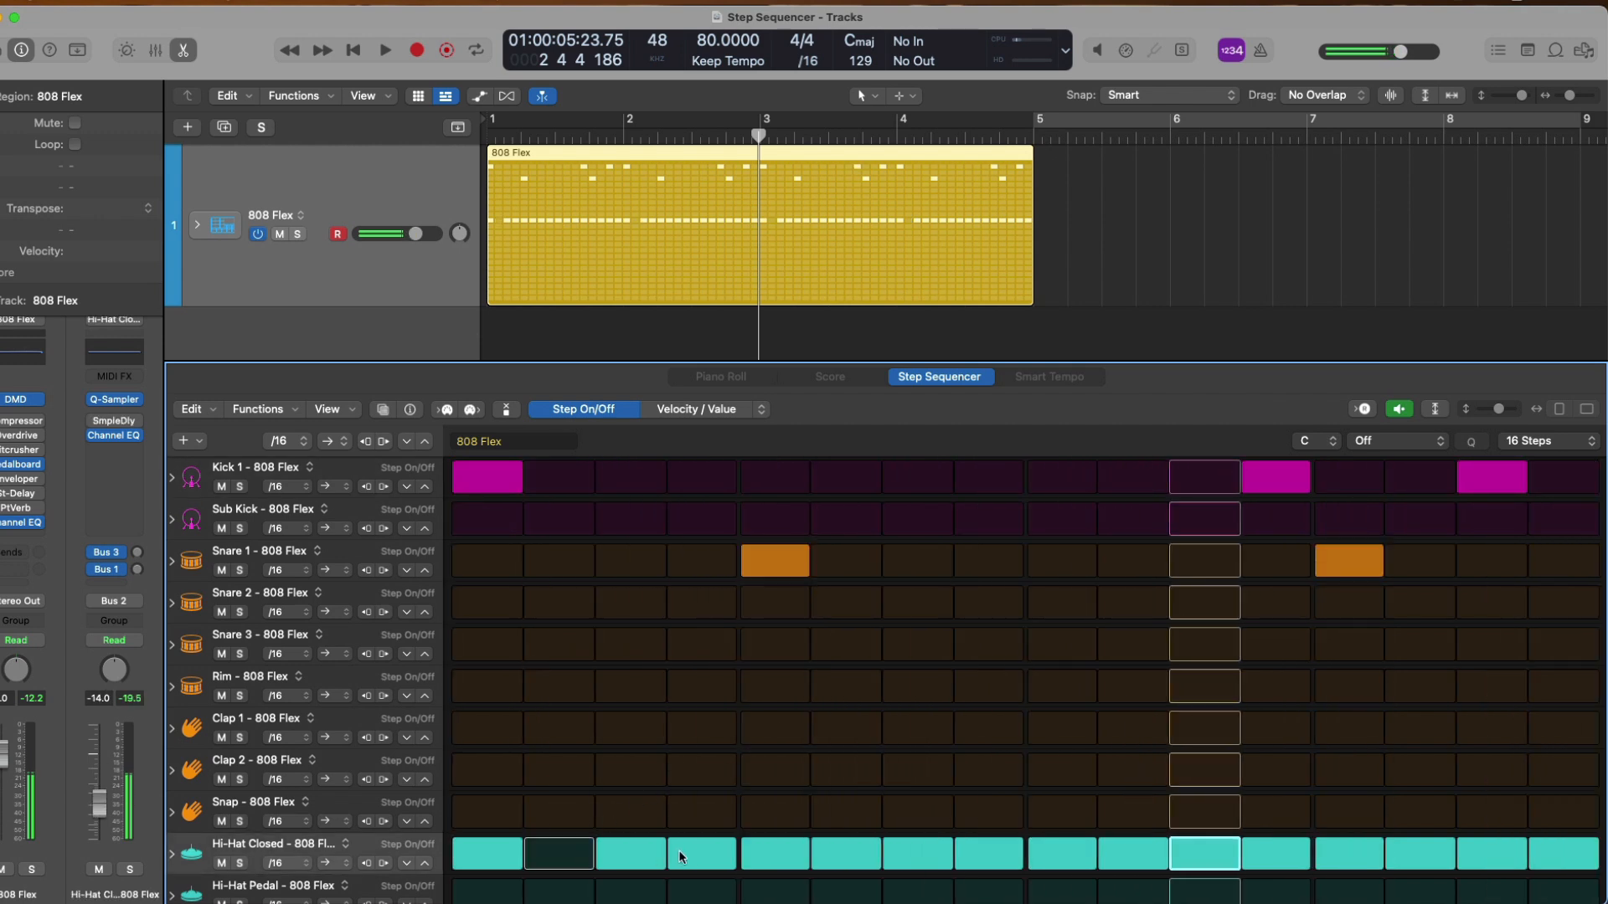
{"action": "left_click", "coordinate": [702, 854]}
{"action": "left_click", "coordinate": [846, 854]}
{"action": "left_click", "coordinate": [1000, 855]}
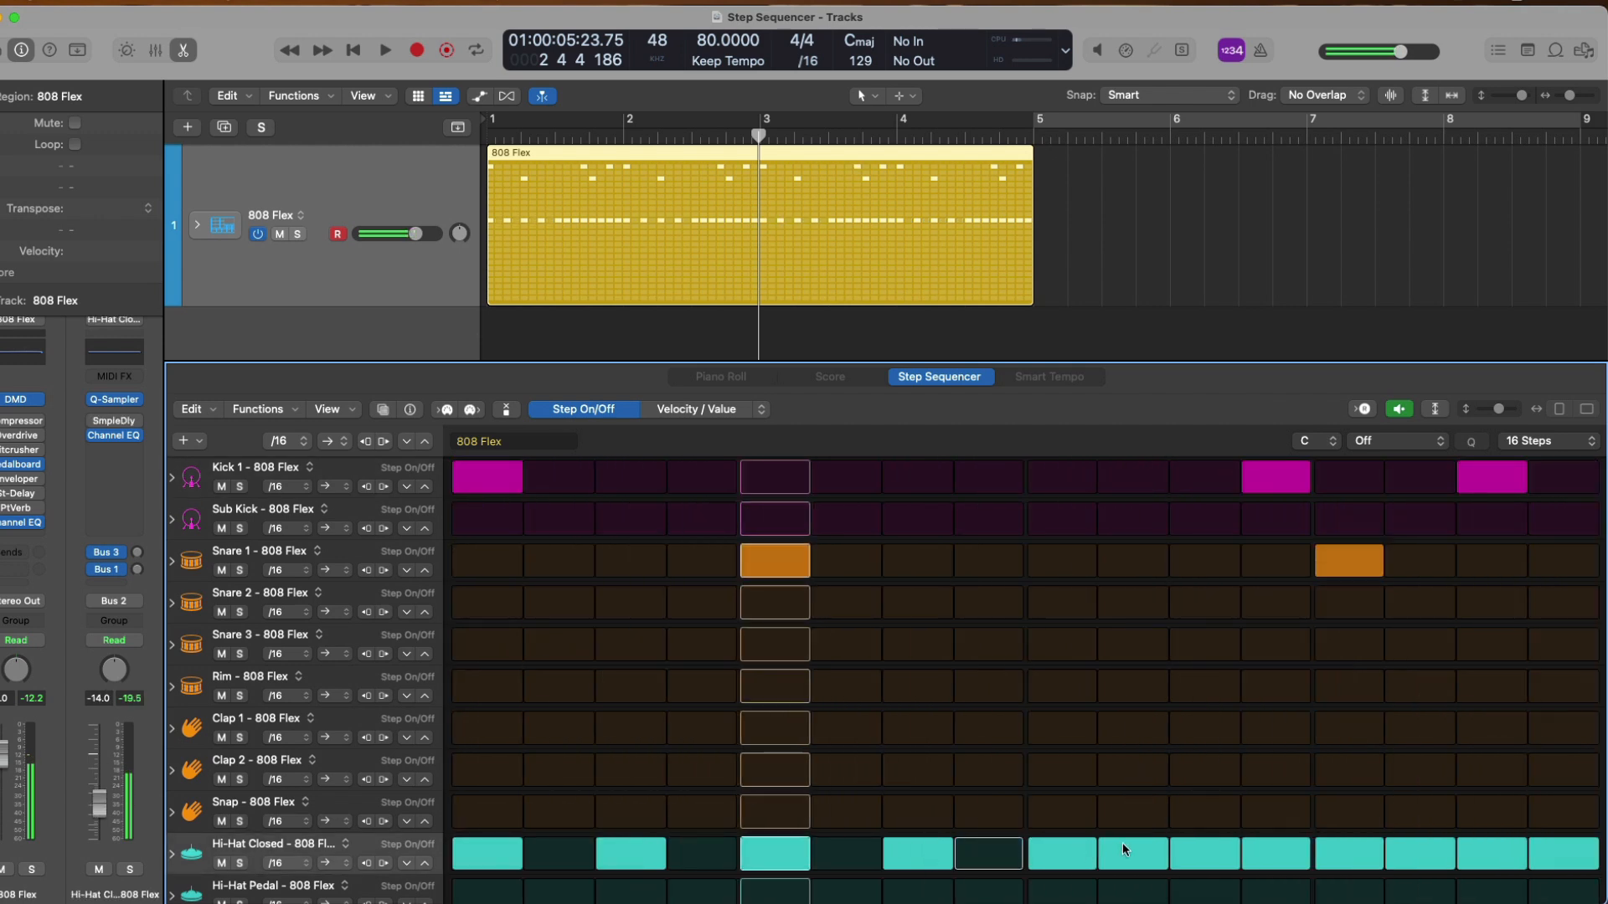
{"action": "left_click", "coordinate": [1130, 854]}
{"action": "left_click", "coordinate": [1275, 854]}
{"action": "left_click", "coordinate": [1419, 854]}
{"action": "left_click", "coordinate": [1545, 850]}
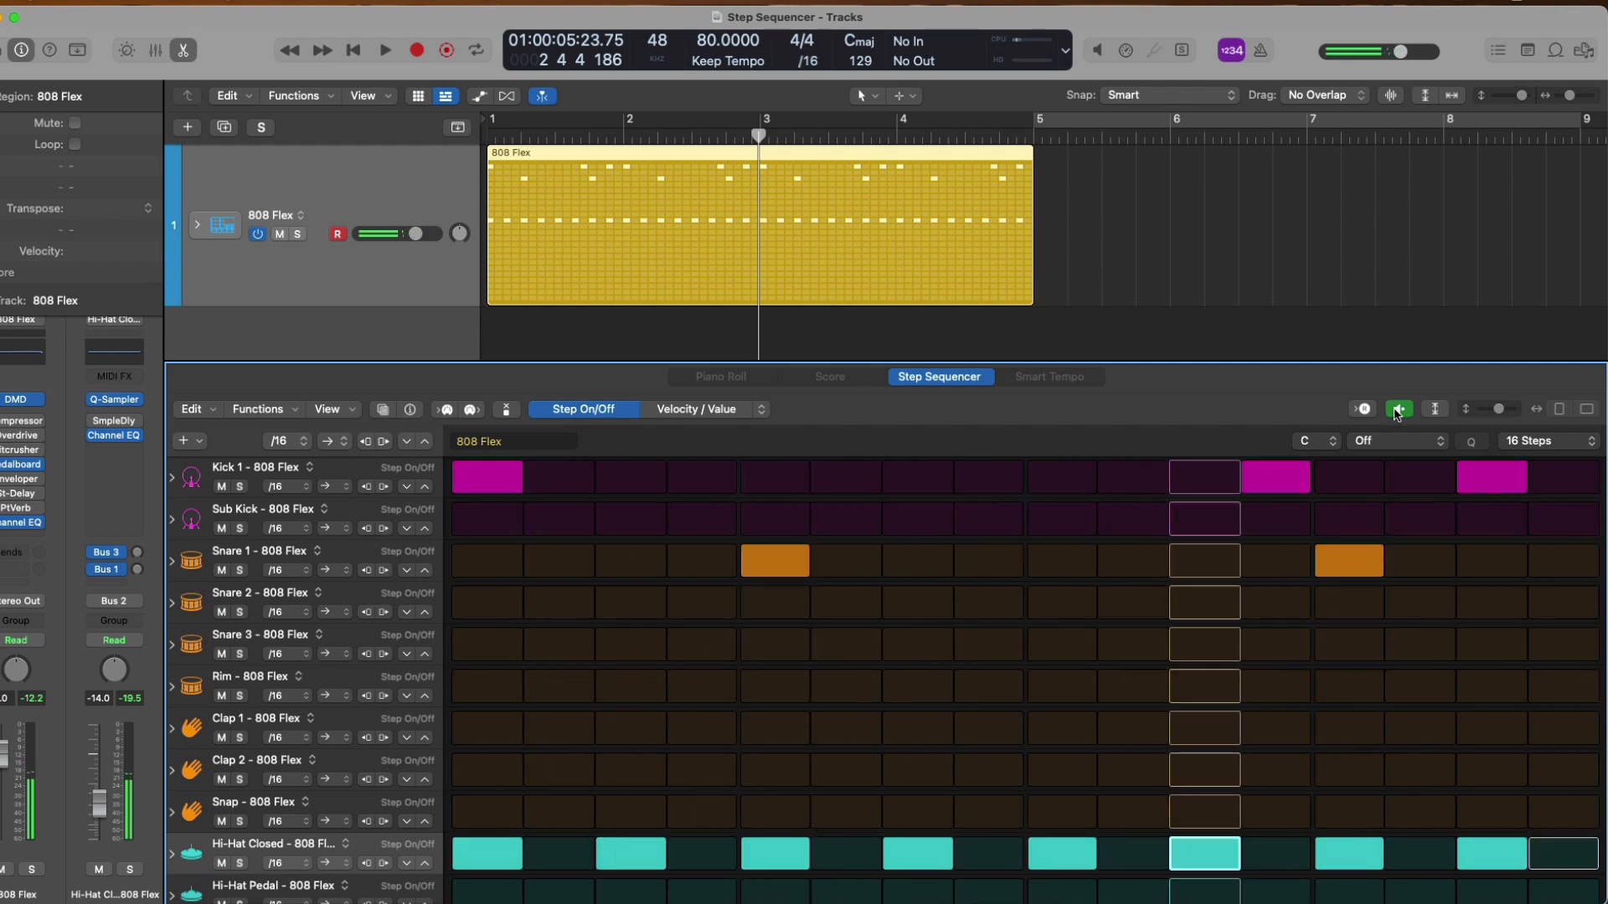
{"action": "left_click", "coordinate": [1397, 409]}
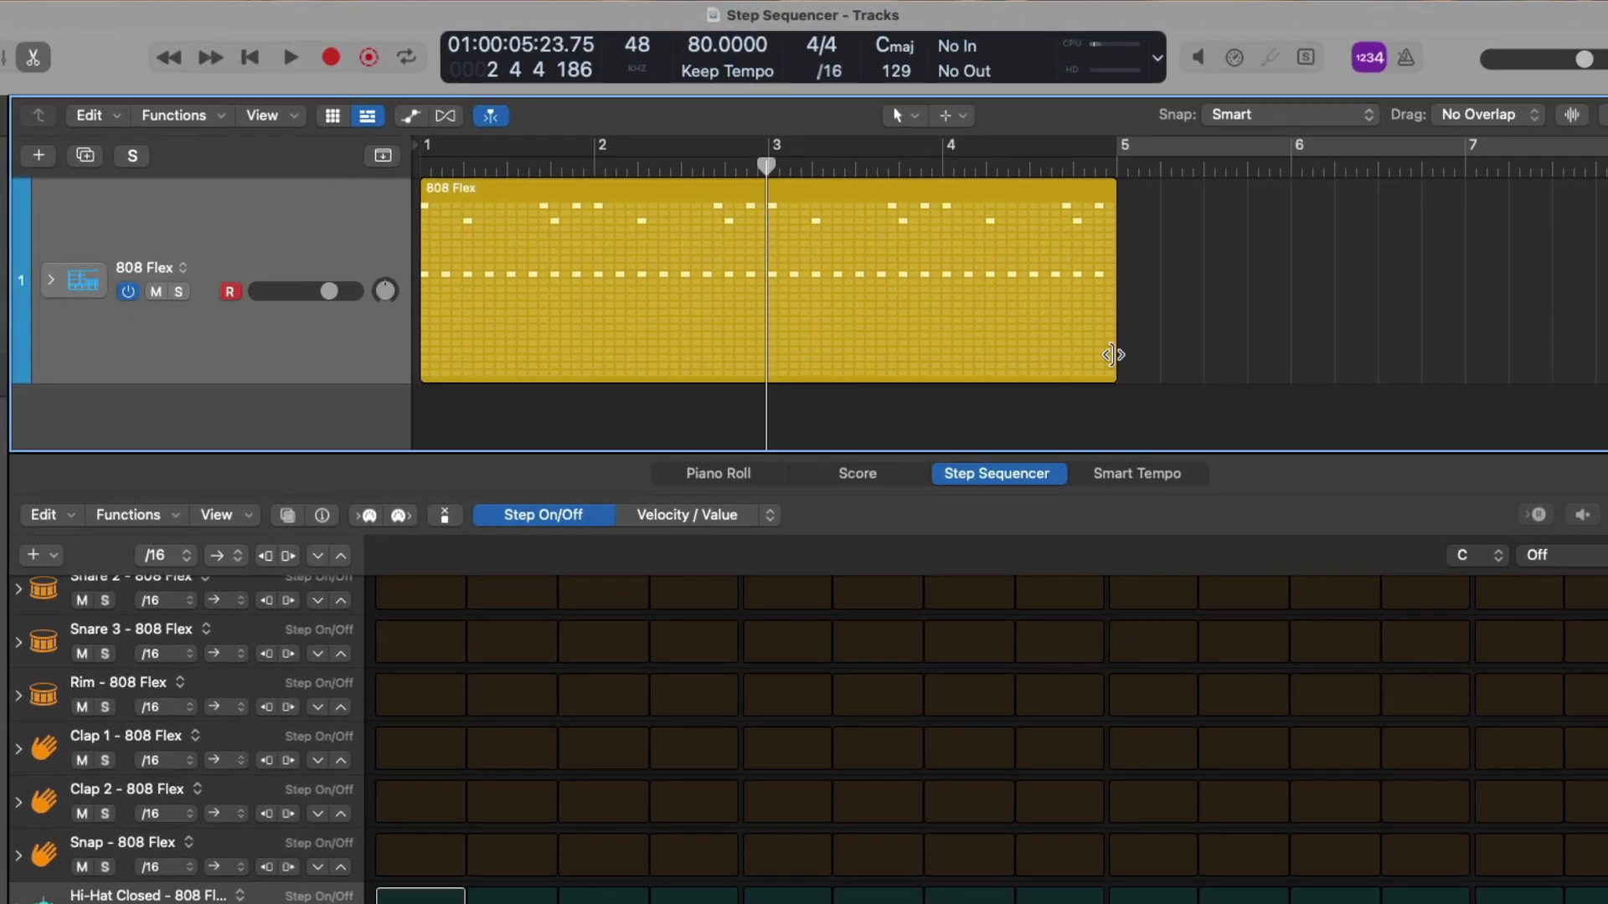
- Shorten the 808 Flex pattern region from its end so that it spans only bar 1
{"action": "left_click_drag", "start_coordinate": [1113, 355], "coordinate": [593, 387]}
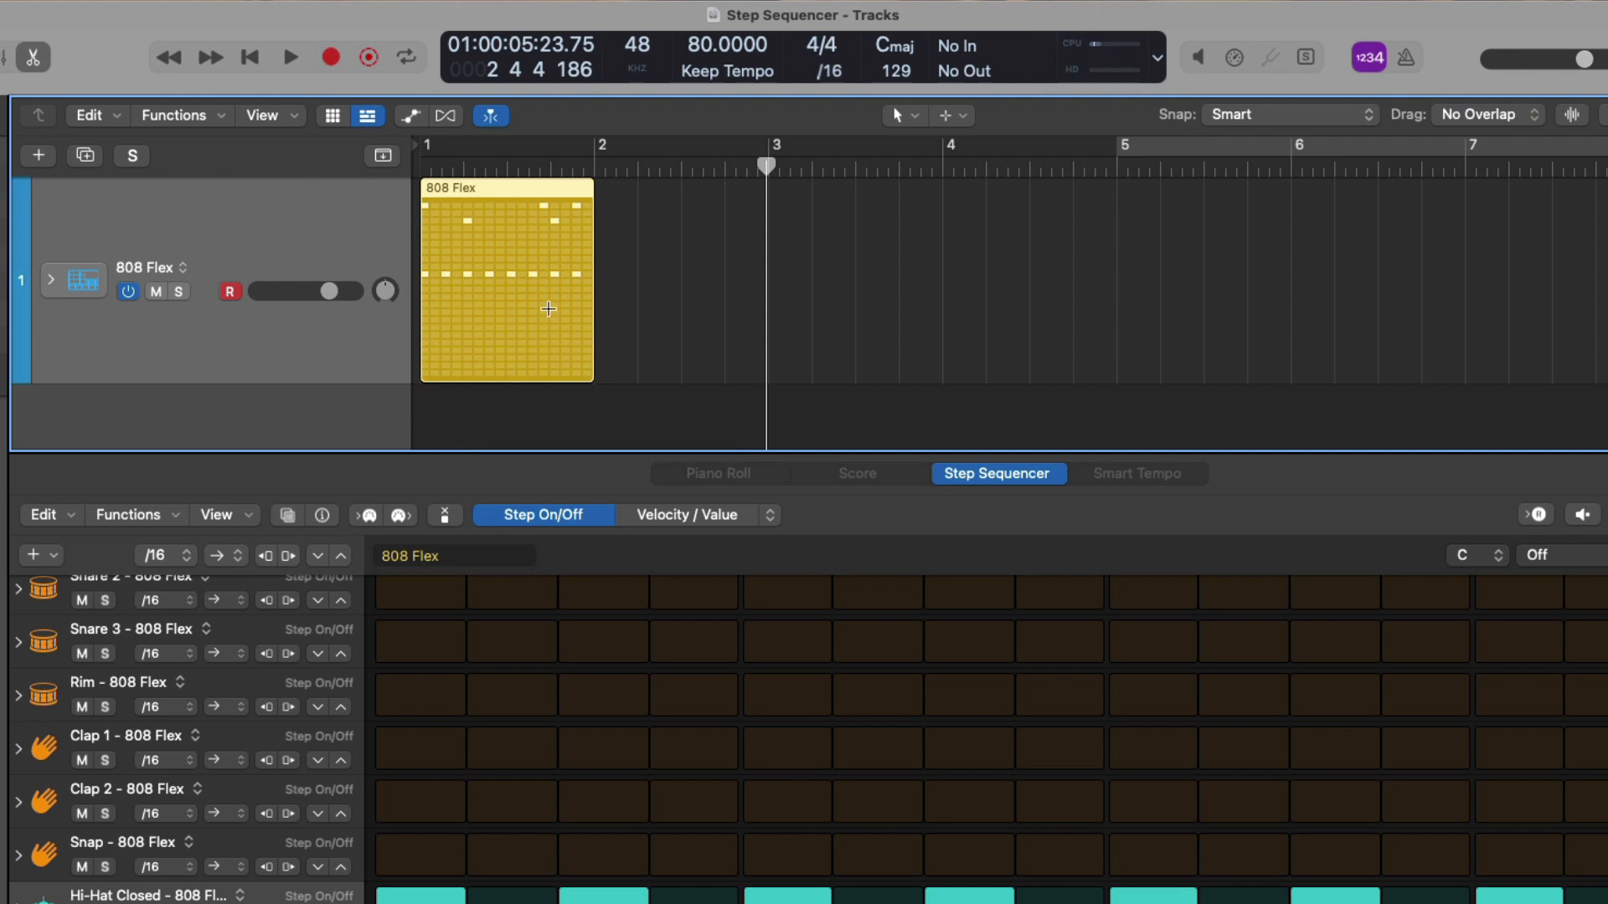
- Lay out the 808 Flex pattern across bars 2 to 4 and create a new pattern region in bar 5
{"action": "left_click_drag", "start_coordinate": [503, 225], "coordinate": [1115, 219]}
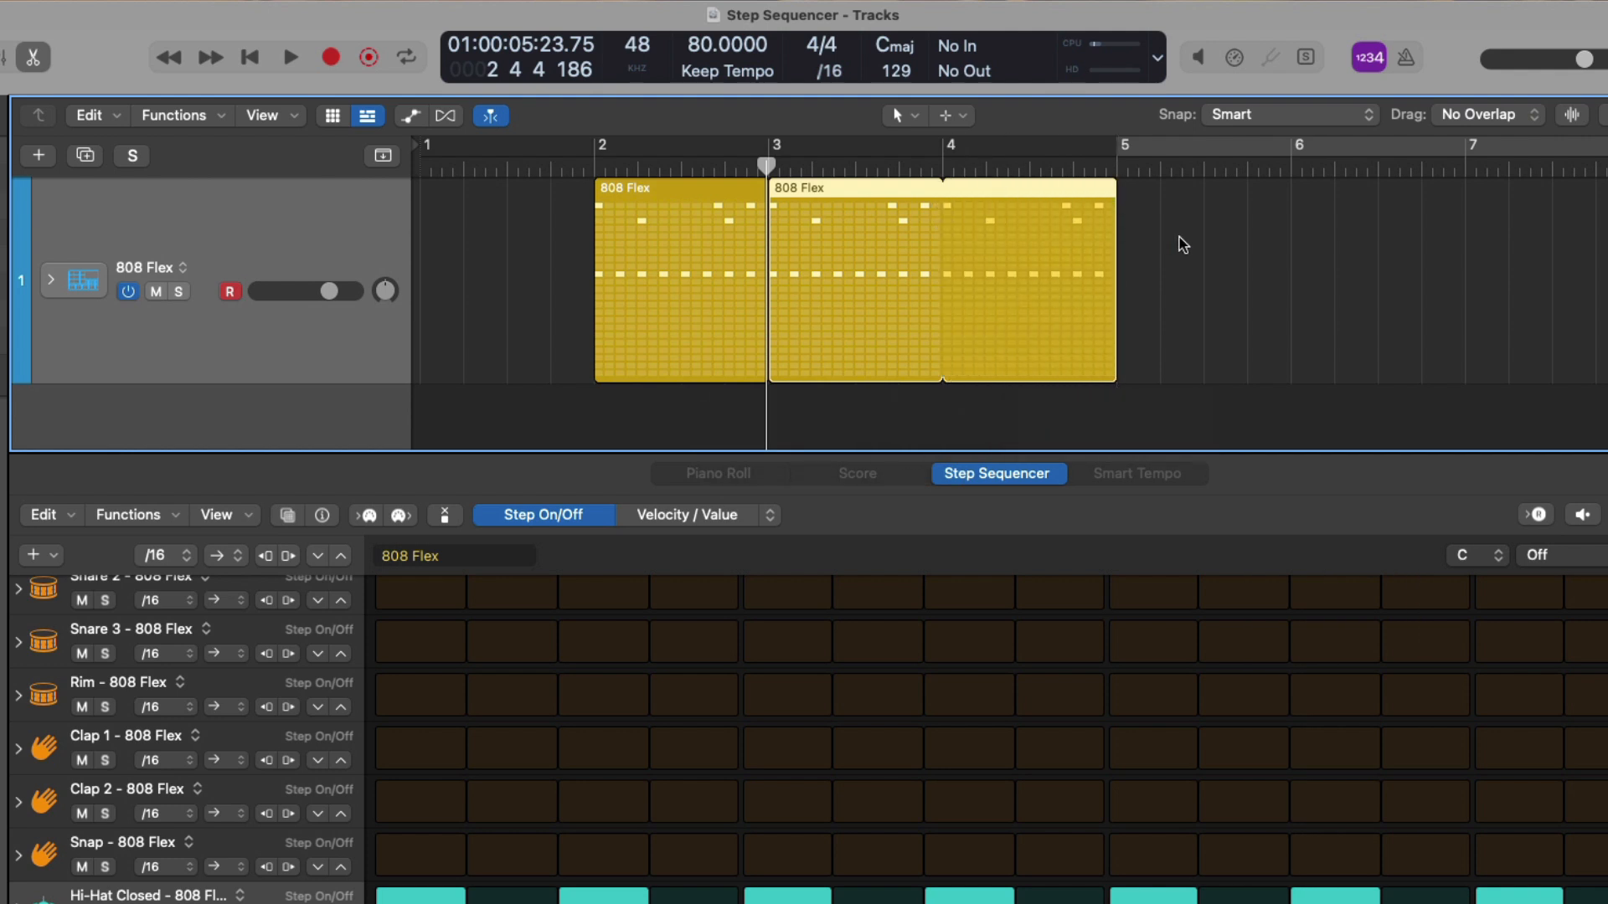
{"action": "right_click", "coordinate": [1146, 245]}
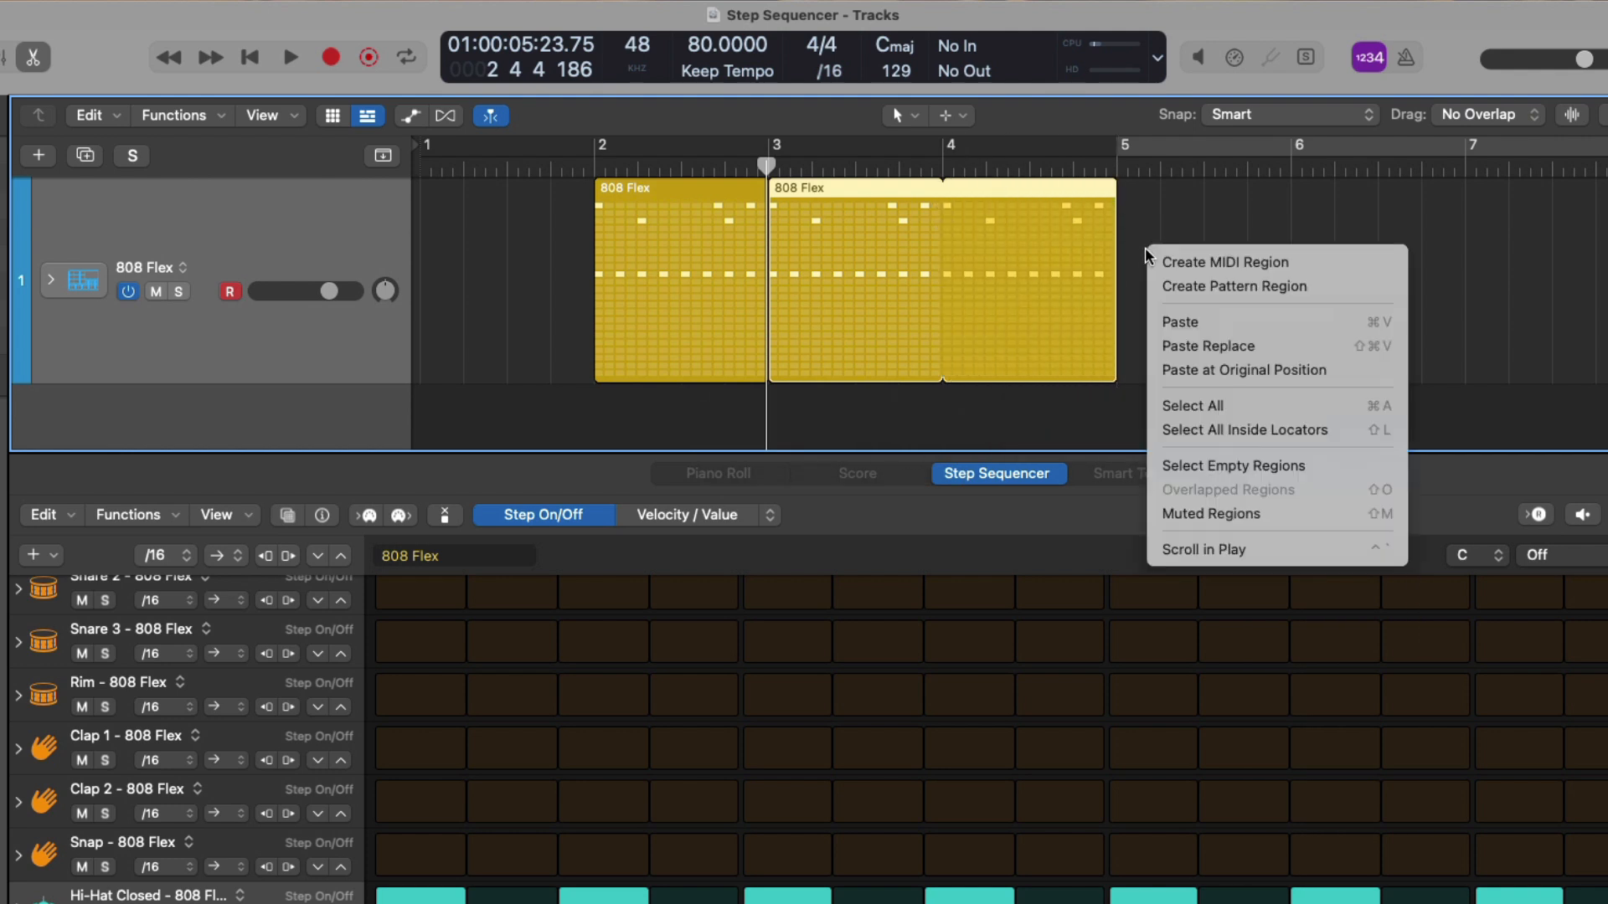
{"action": "left_click", "coordinate": [1167, 287]}
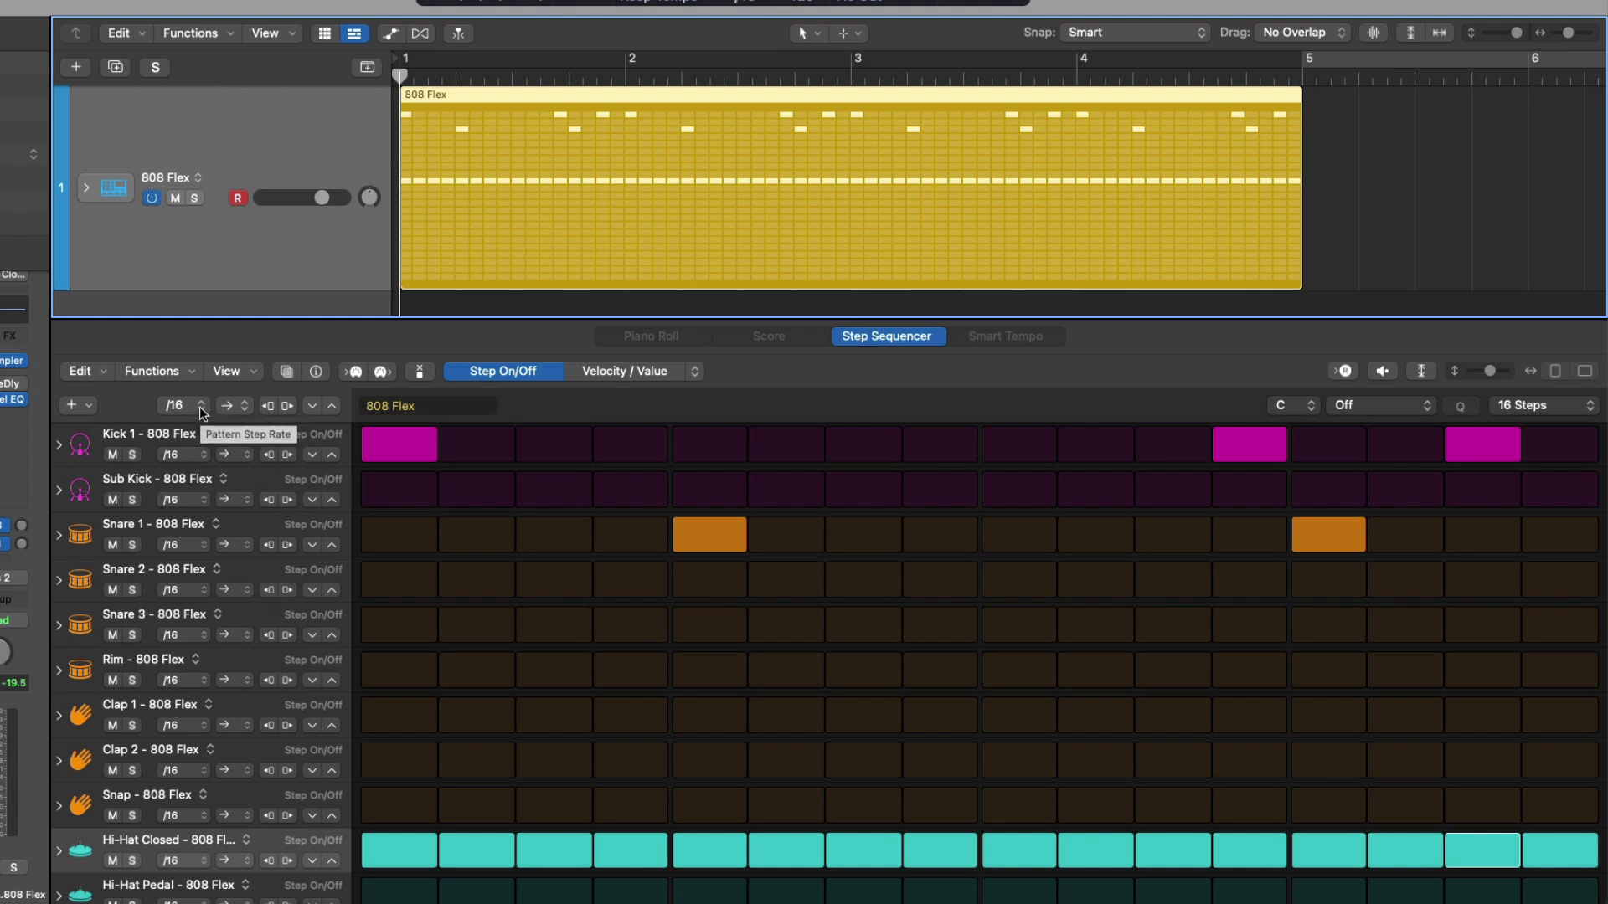
- Set the pattern step rate to /8 and play back the region briefly
{"action": "left_click", "coordinate": [202, 409]}
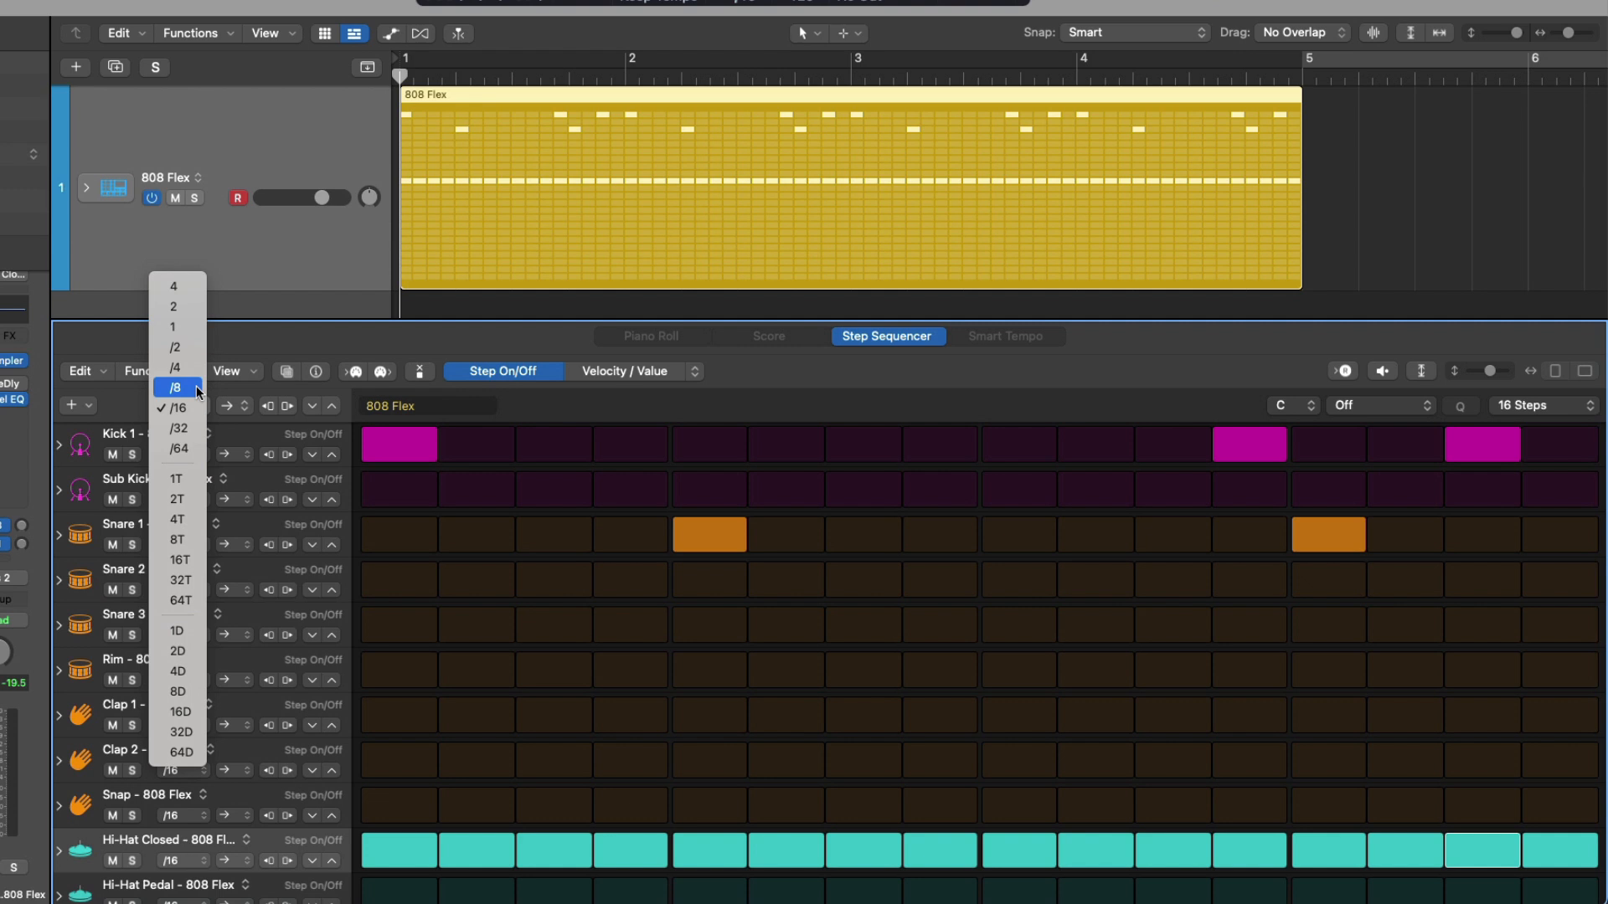
{"action": "left_click", "coordinate": [198, 388]}
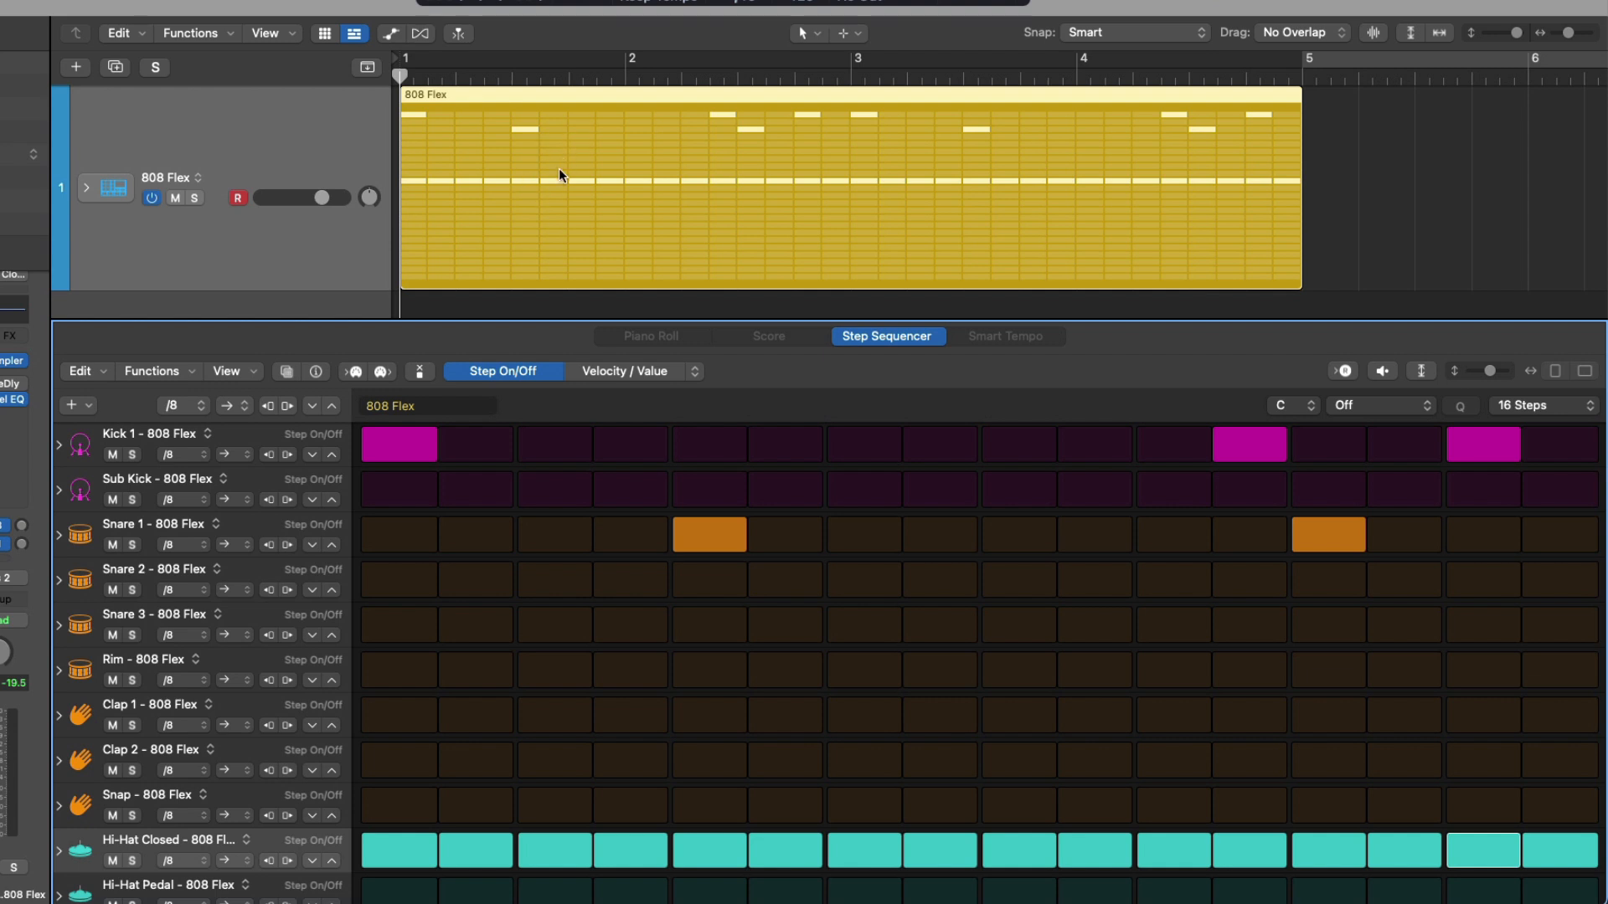
{"action": "key", "text": "space"}
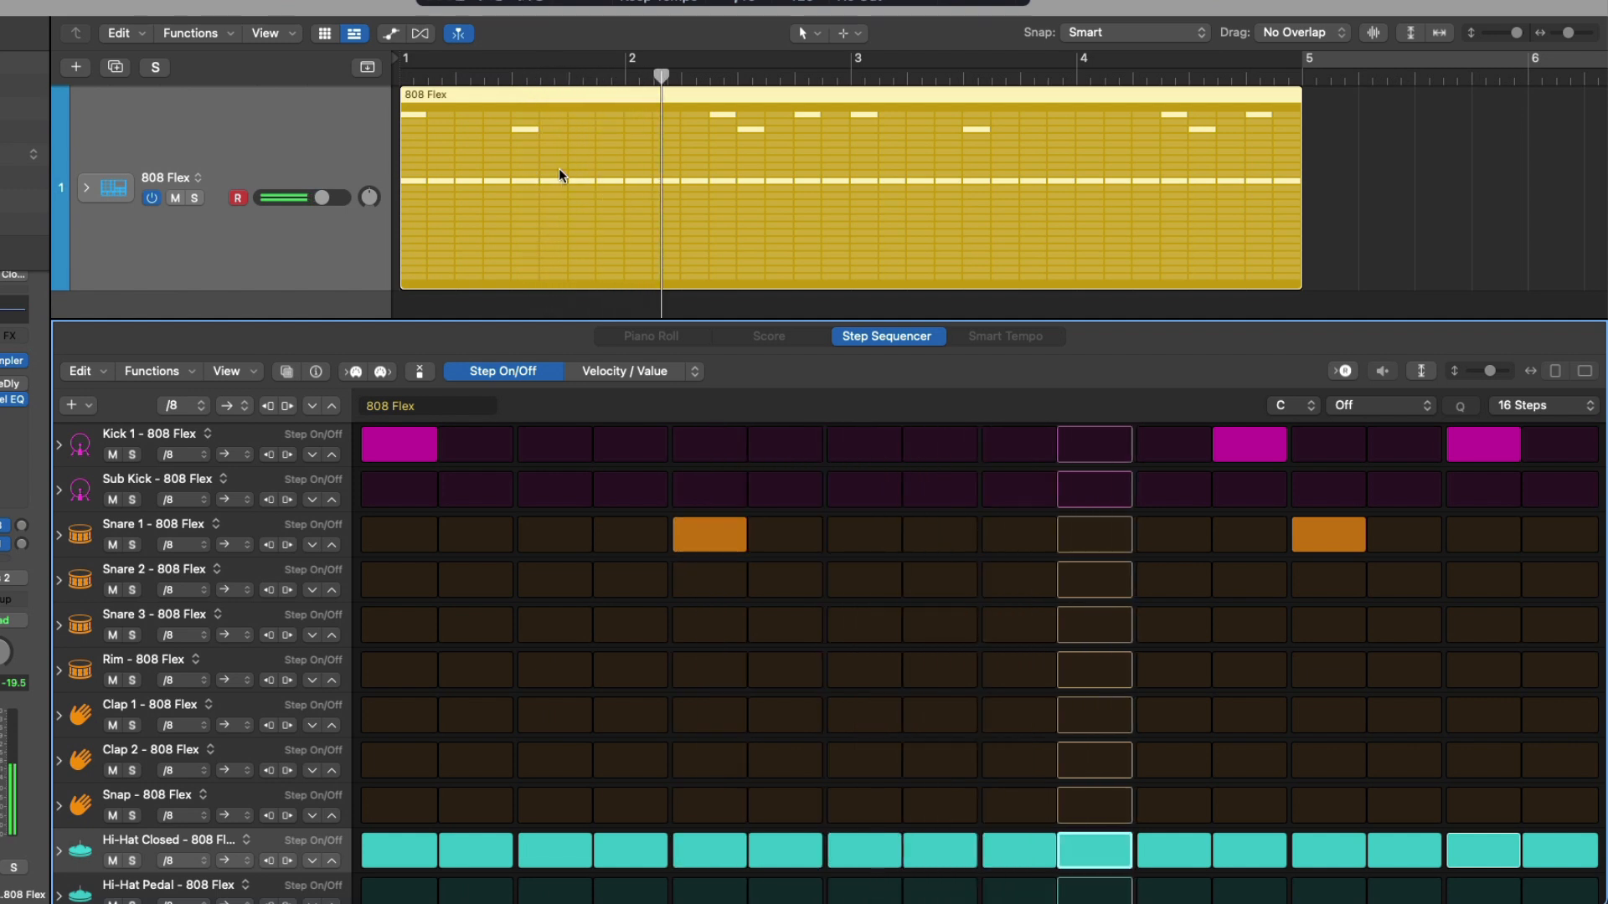
{"action": "key", "text": "space"}
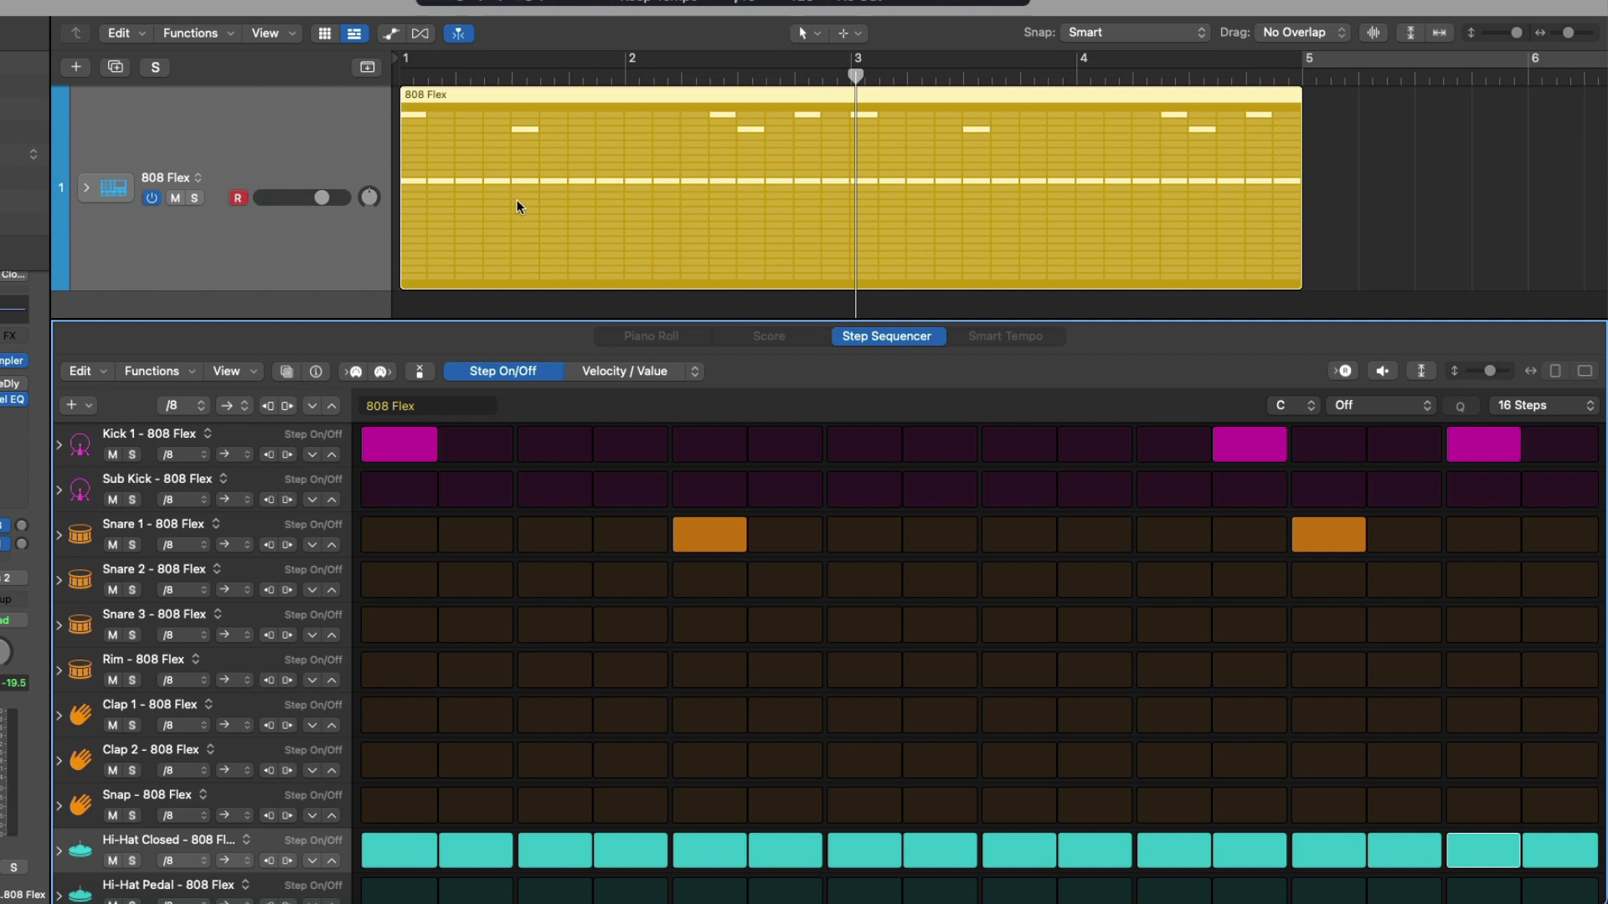
- Change the pattern step rate to /32 and play back the region
{"action": "left_click", "coordinate": [177, 409]}
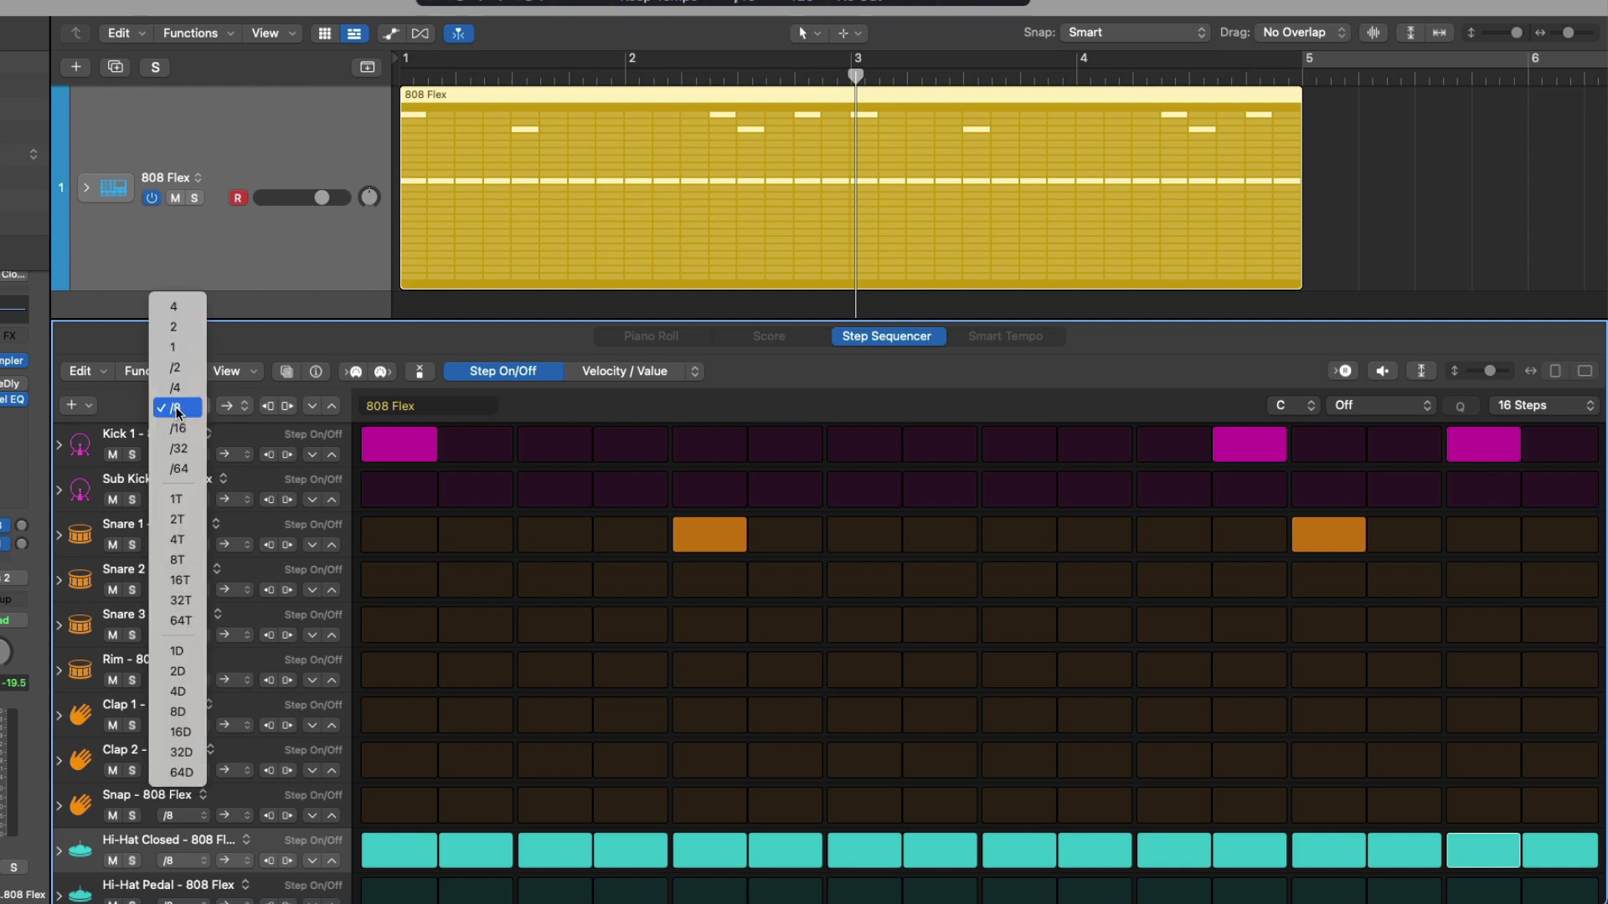
{"action": "left_click", "coordinate": [195, 448]}
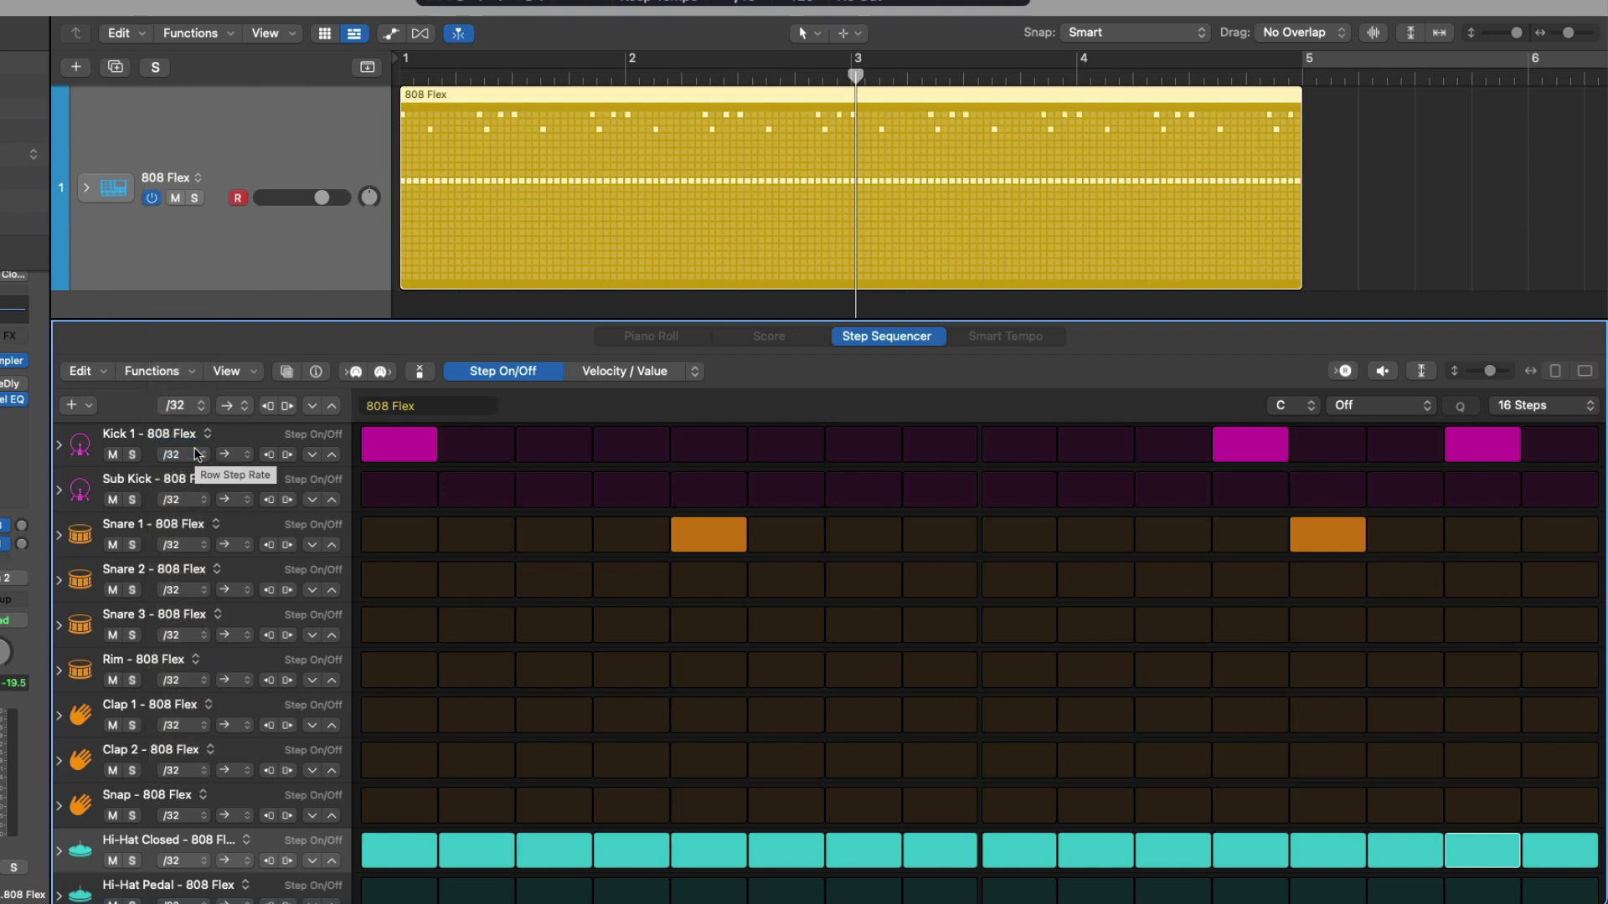
{"action": "key", "text": "space"}
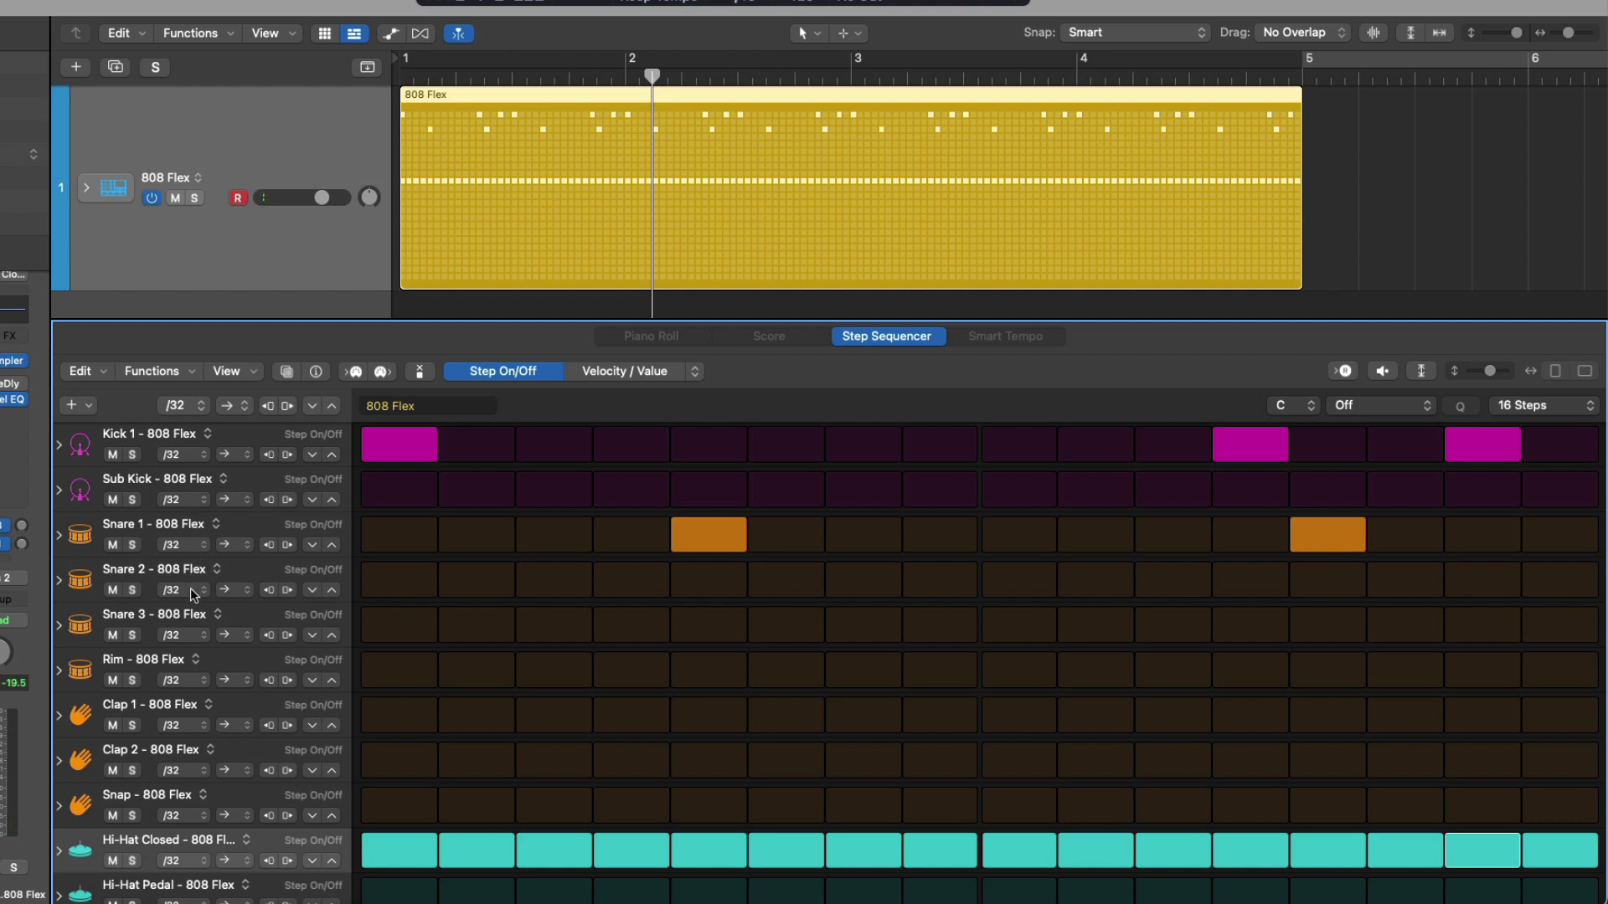
- Set the pattern step rate back to /16 and give the Hi-Hat Closed row its own step rate of /8
{"action": "left_click", "coordinate": [200, 410]}
{"action": "left_click", "coordinate": [201, 391]}
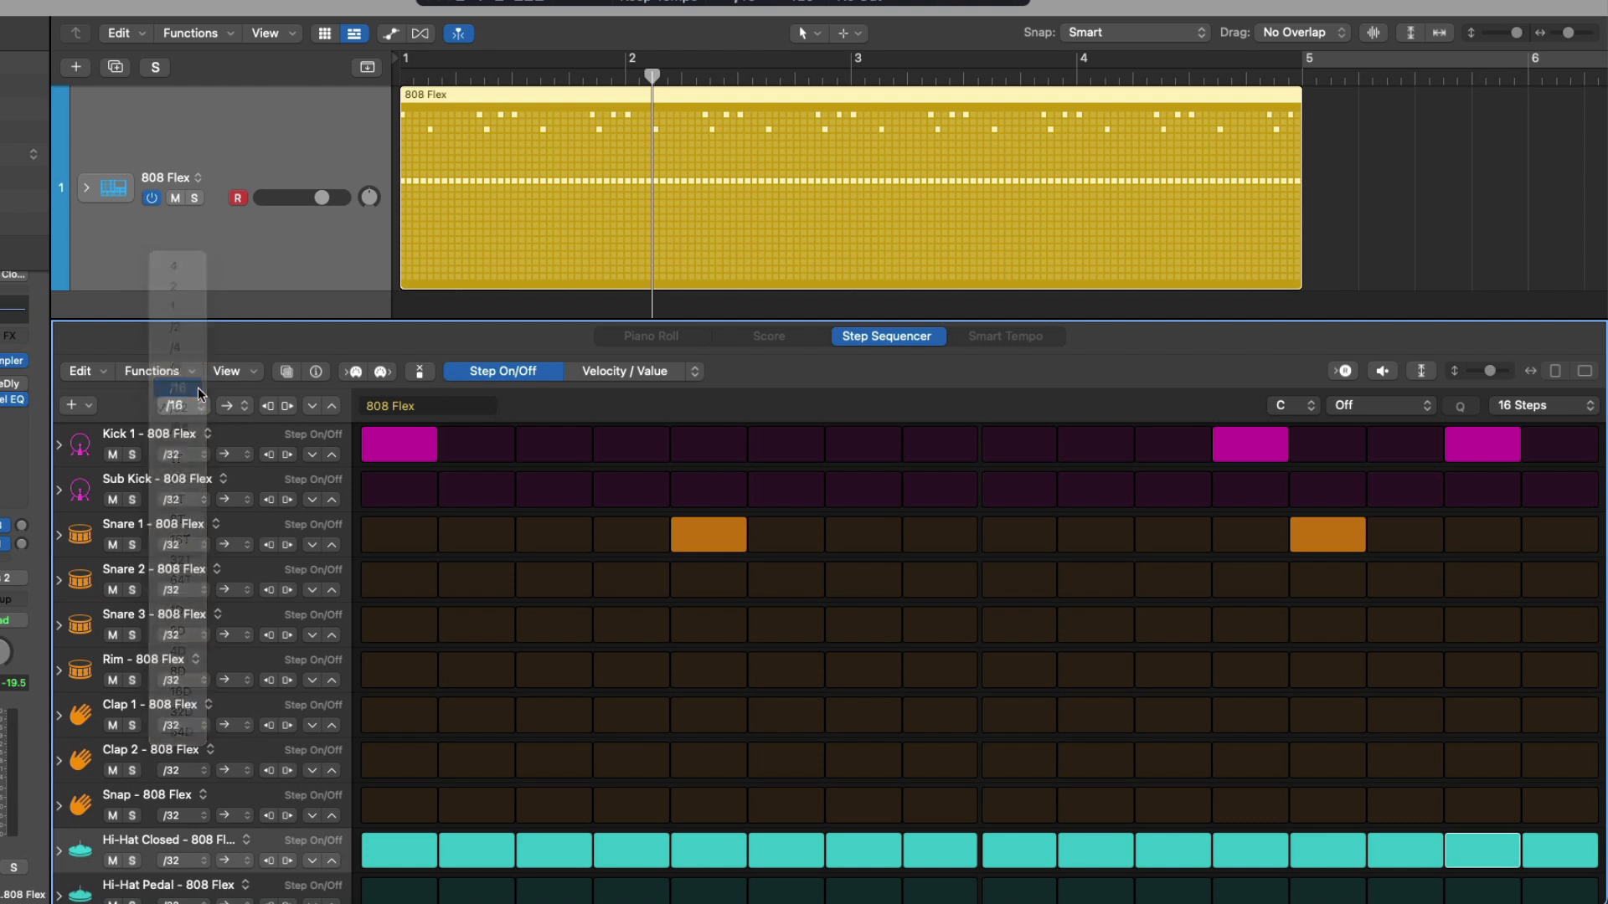
{"action": "left_click", "coordinate": [183, 864]}
{"action": "left_click", "coordinate": [172, 844]}
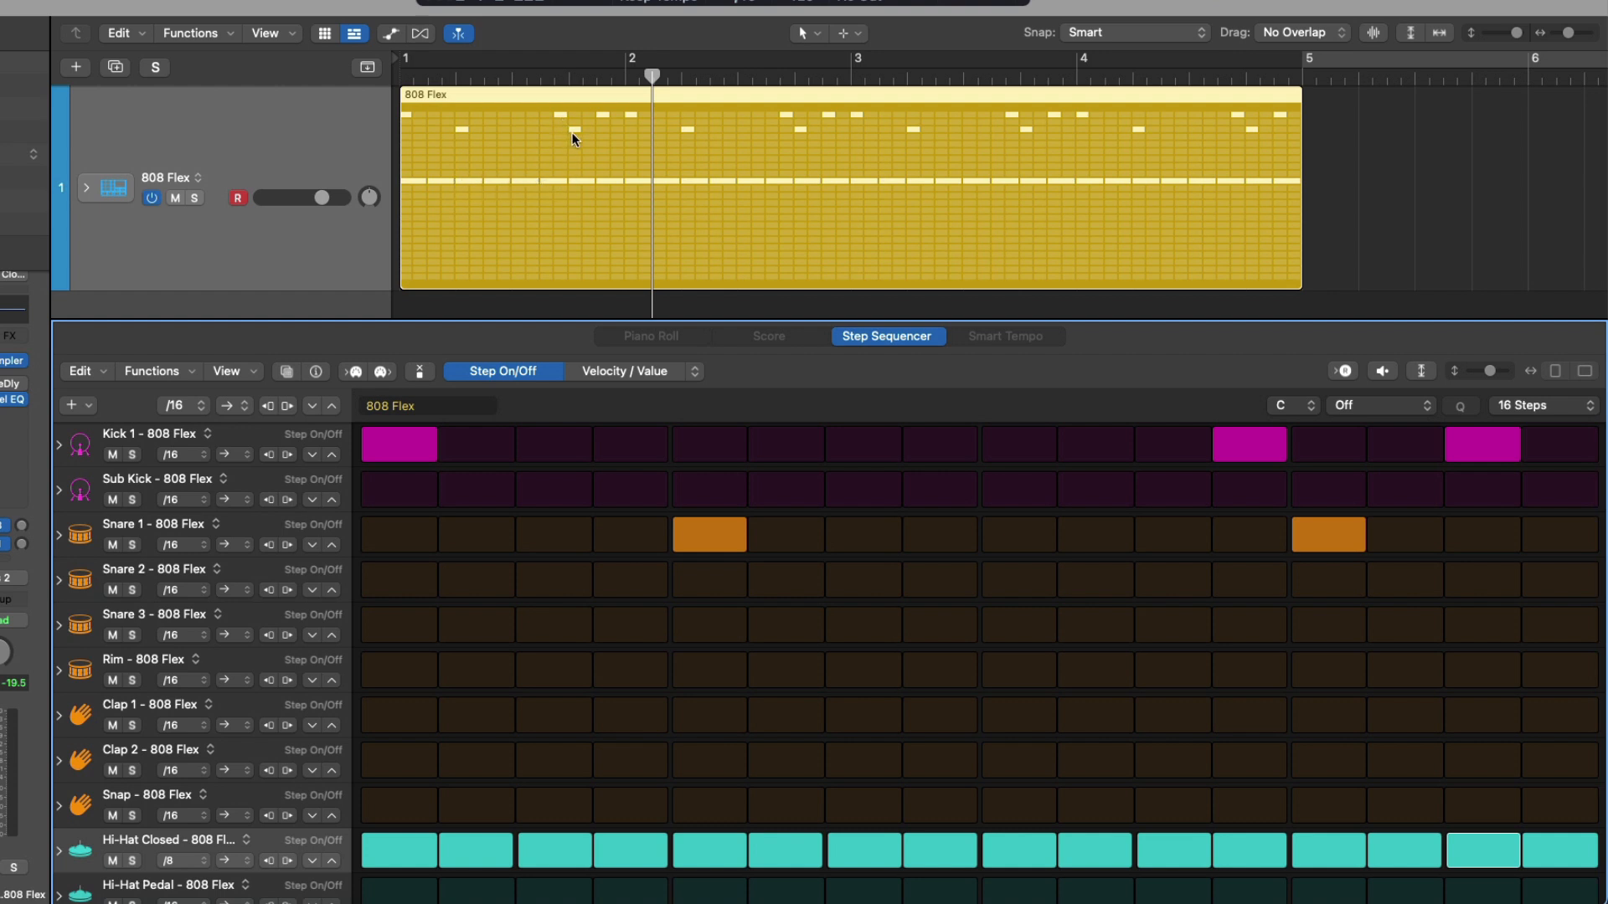
- Set the Hi-Hat Closed row's step rate to /4 and play back the beat
{"action": "left_click", "coordinate": [203, 865]}
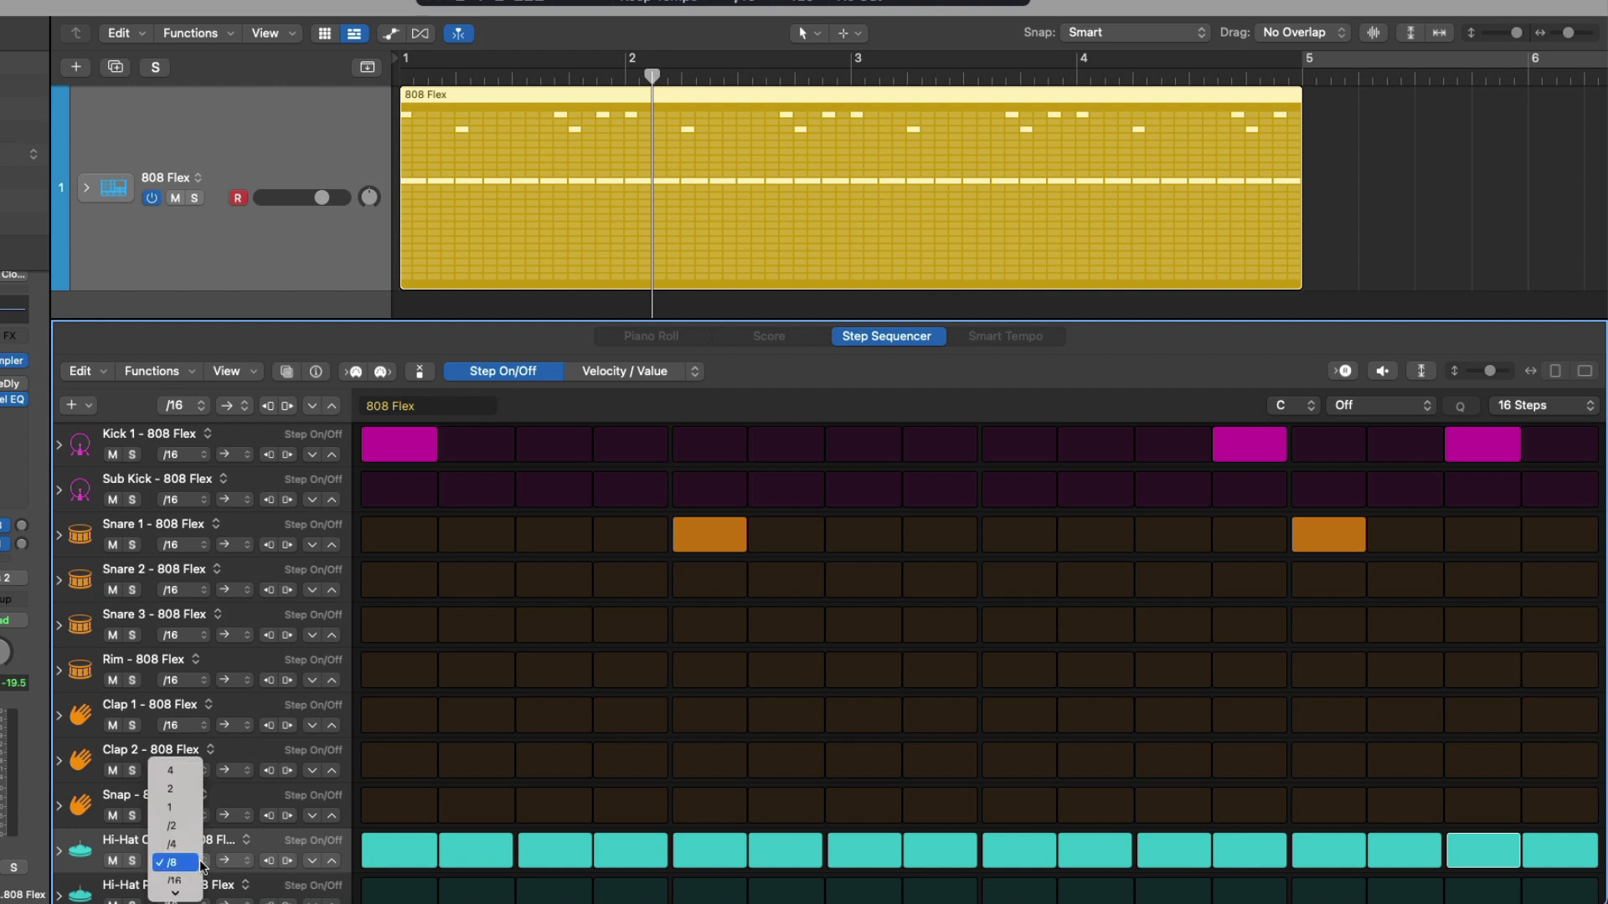
{"action": "left_click", "coordinate": [200, 848]}
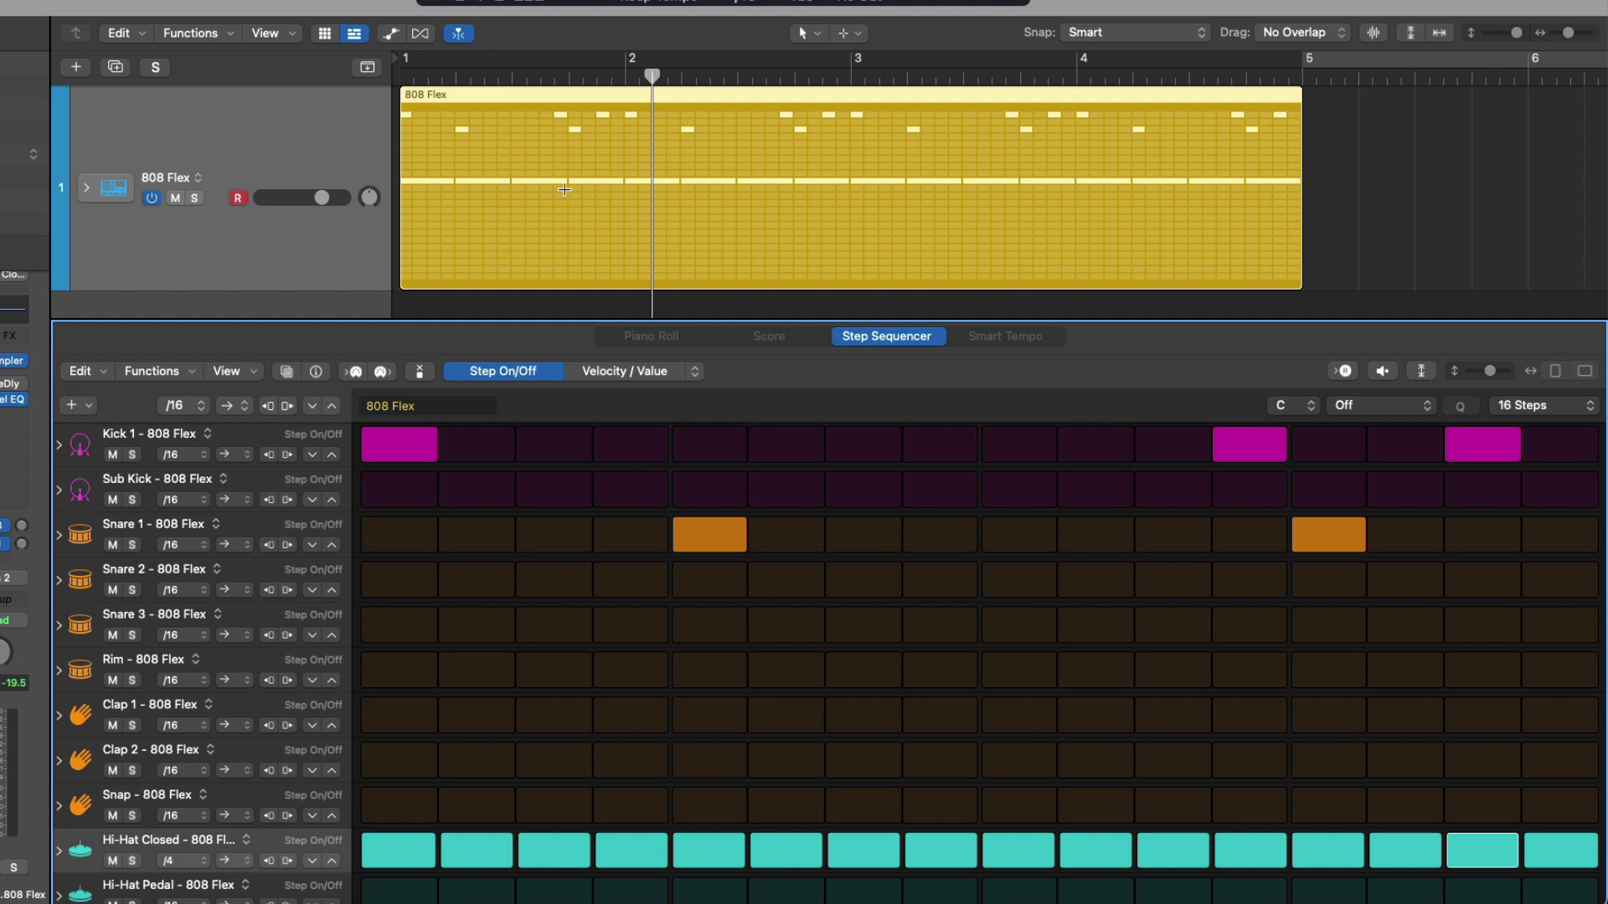
{"action": "key", "text": "space"}
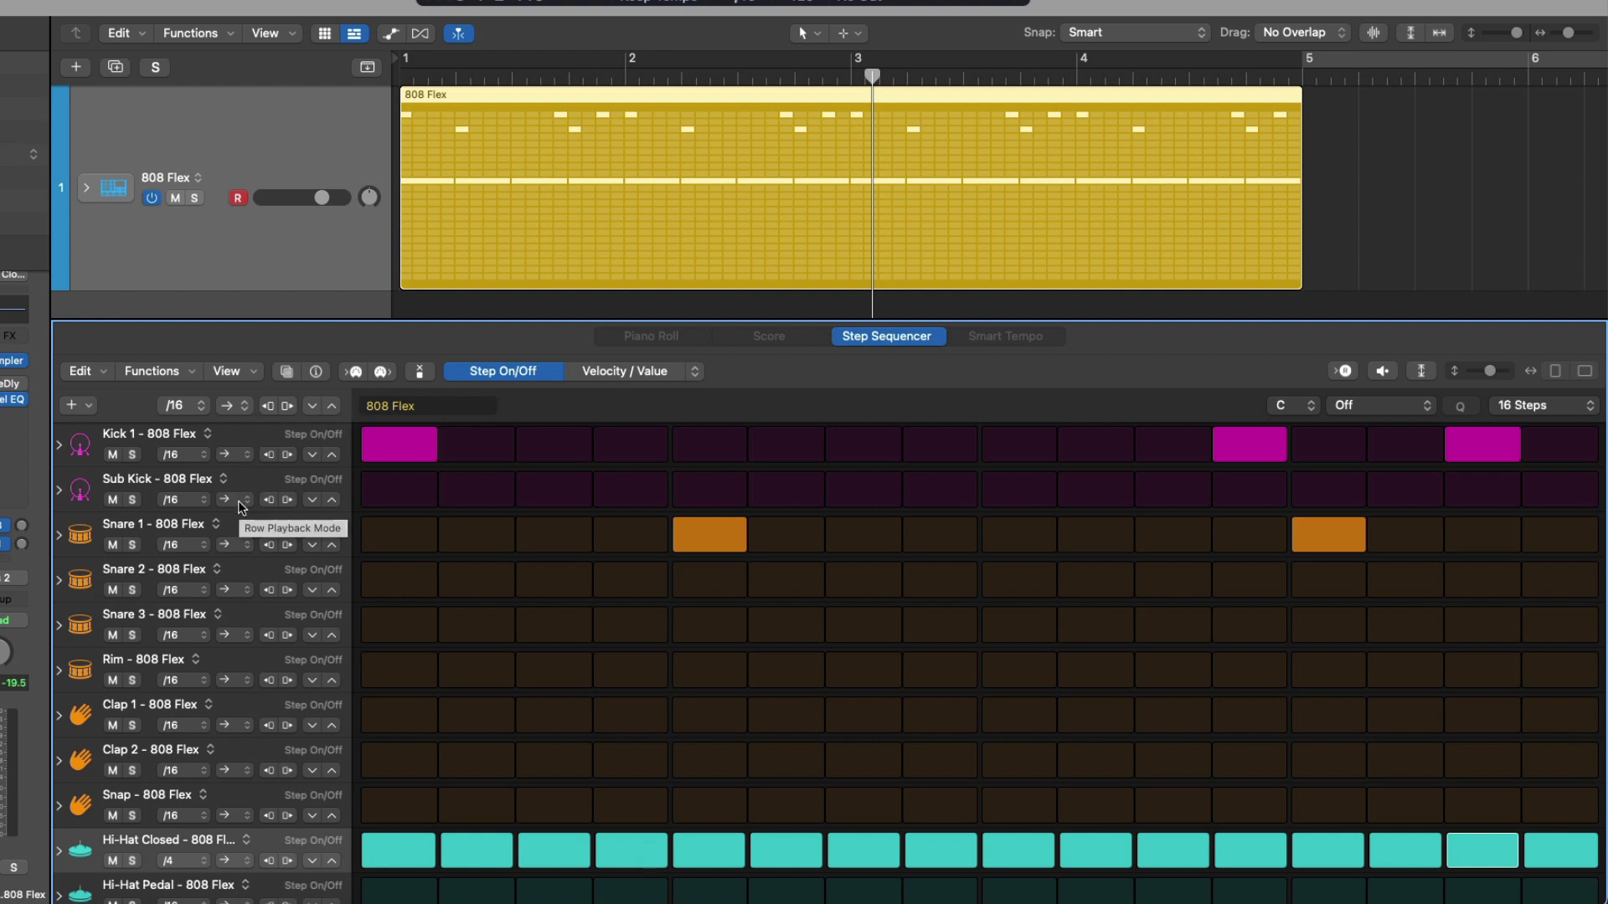
- Set the playback mode of the whole pattern to backward and preview it briefly
{"action": "left_click", "coordinate": [242, 408]}
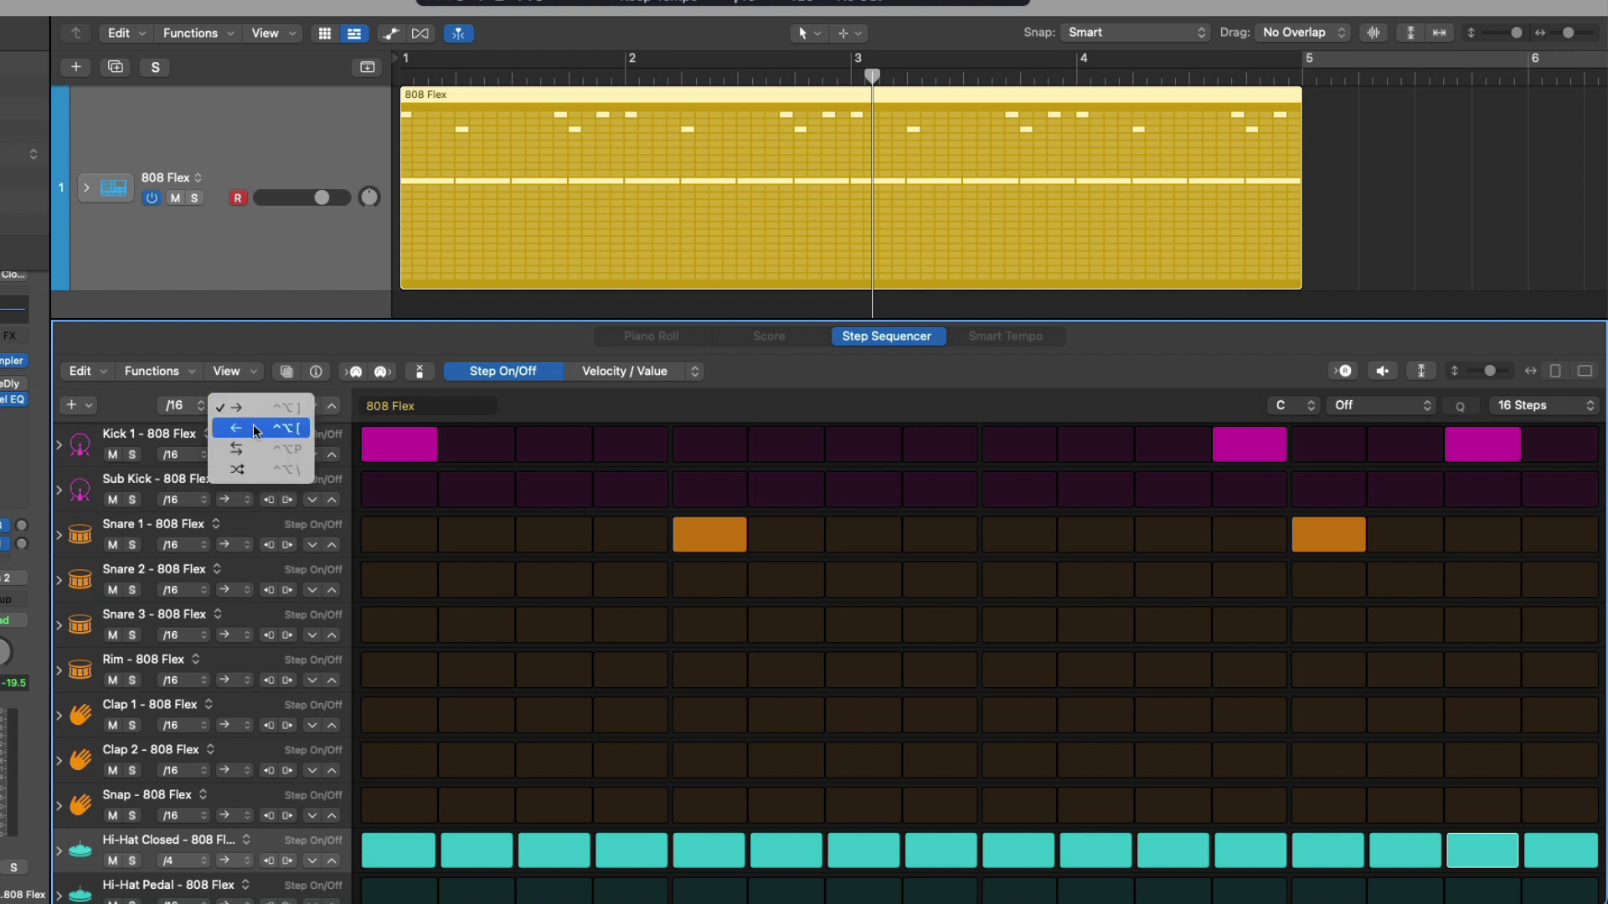
{"action": "left_click", "coordinate": [253, 428]}
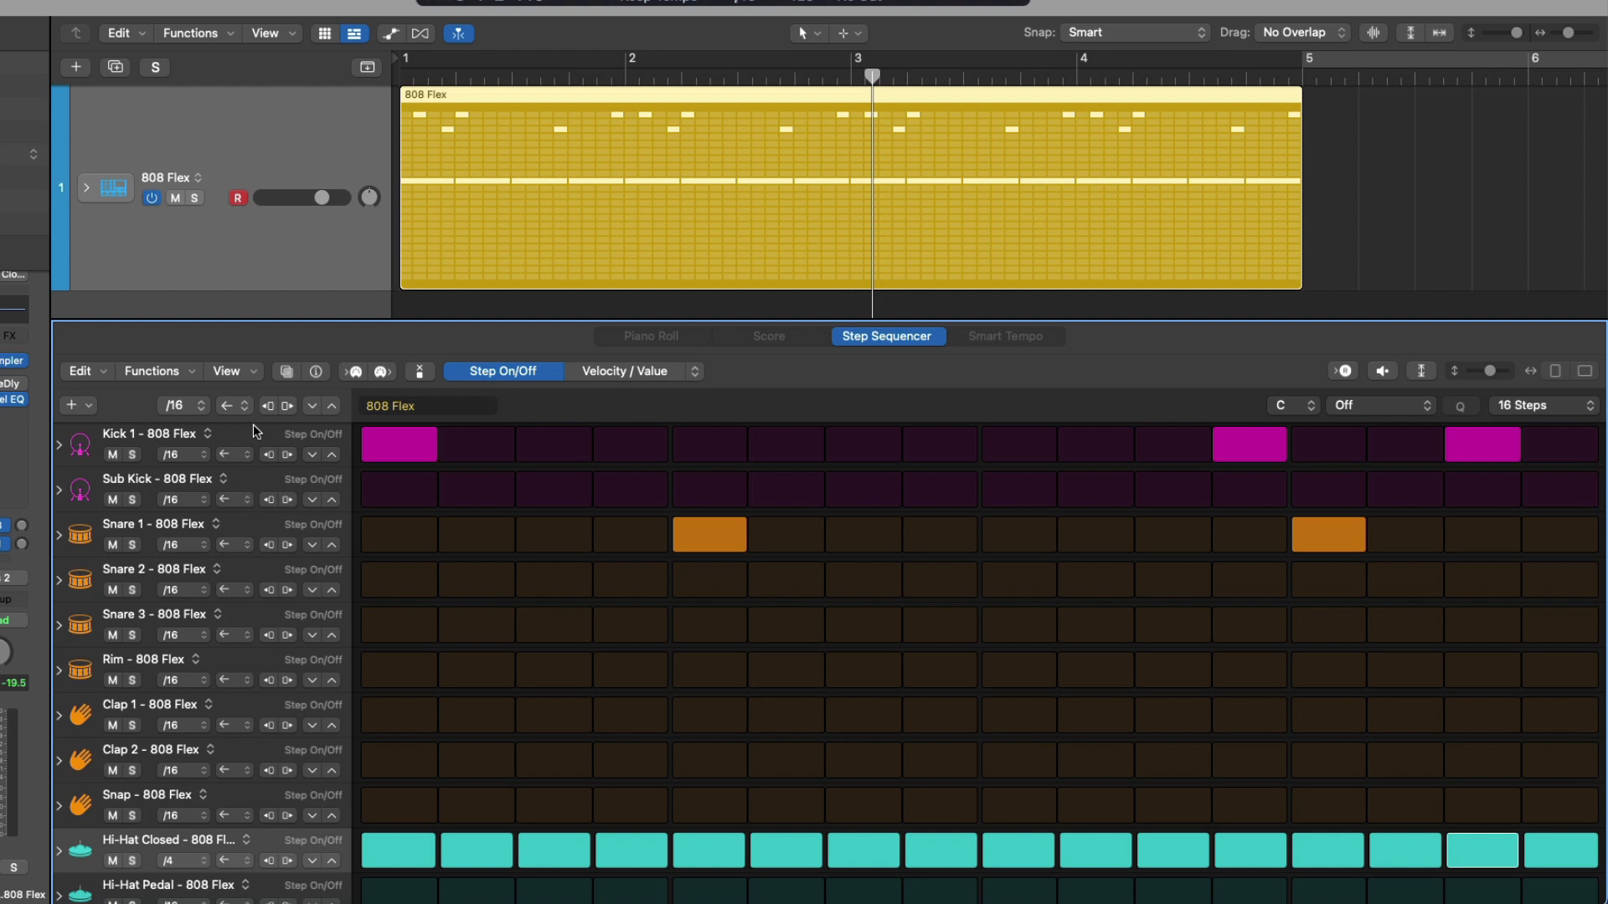
{"action": "key", "text": "space"}
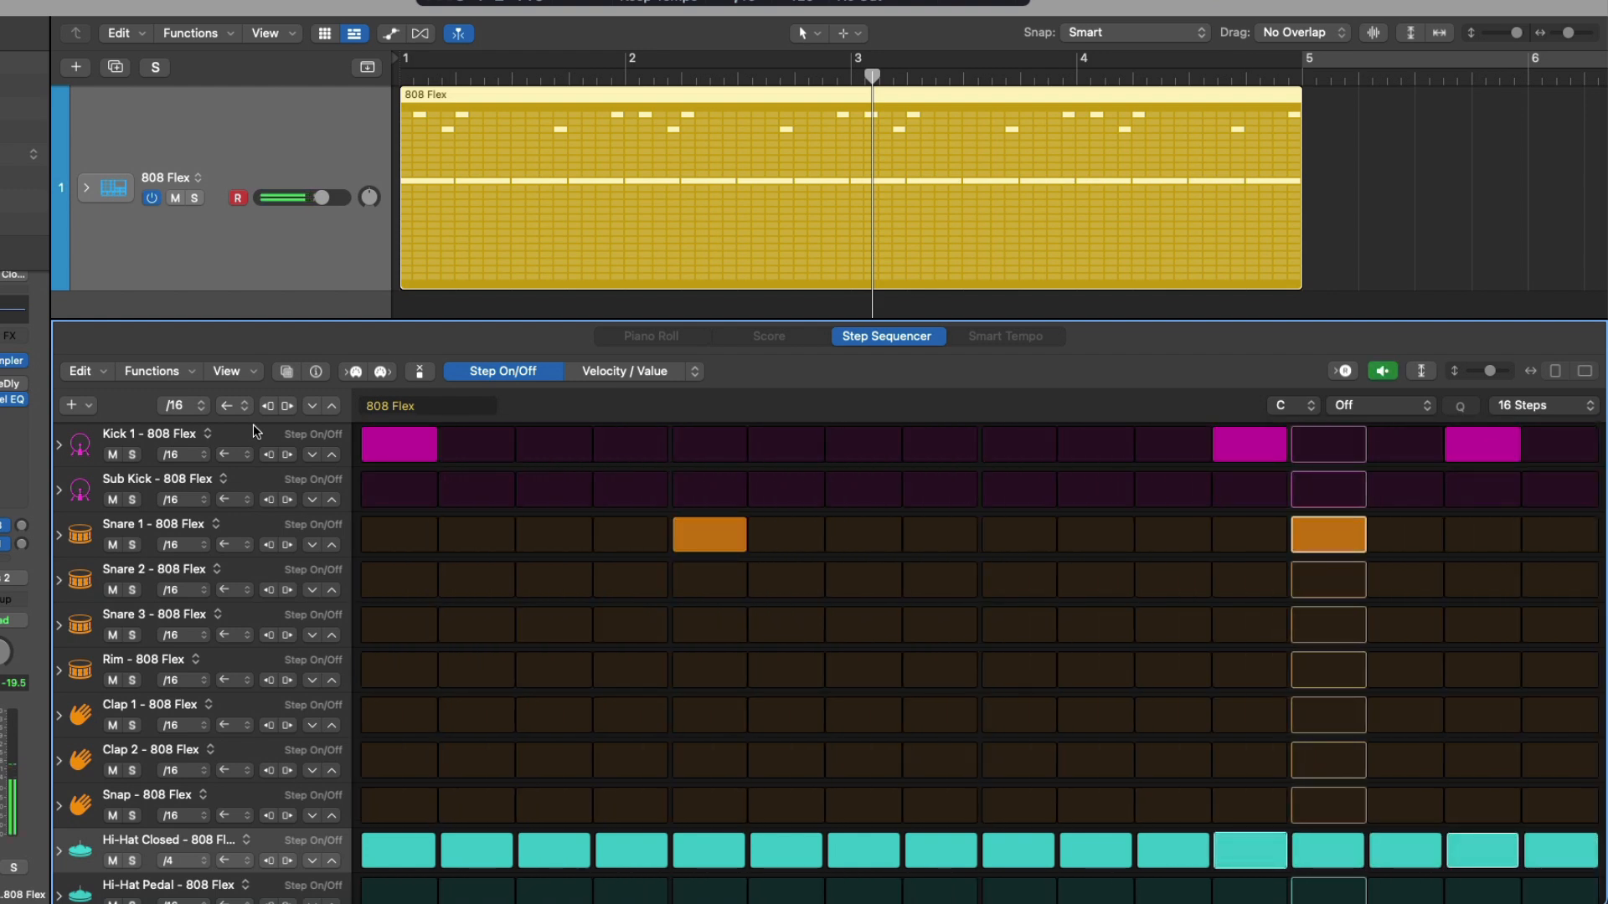
{"action": "key", "text": "space"}
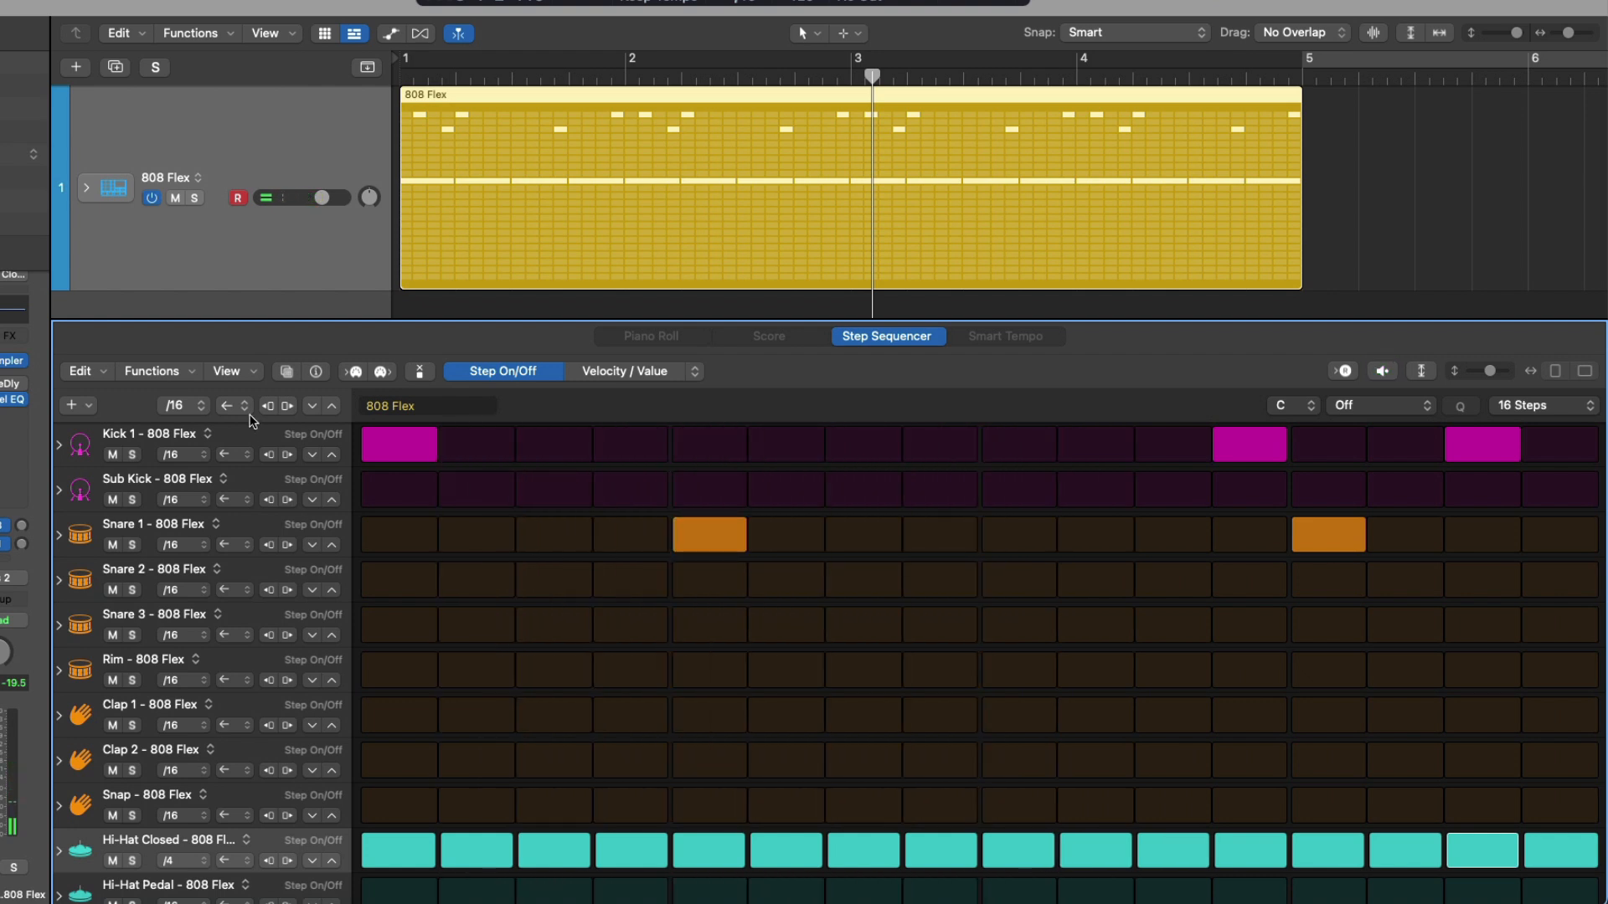
- Switch the whole pattern's playback mode to back-and-forth and preview it briefly
{"action": "left_click", "coordinate": [246, 408]}
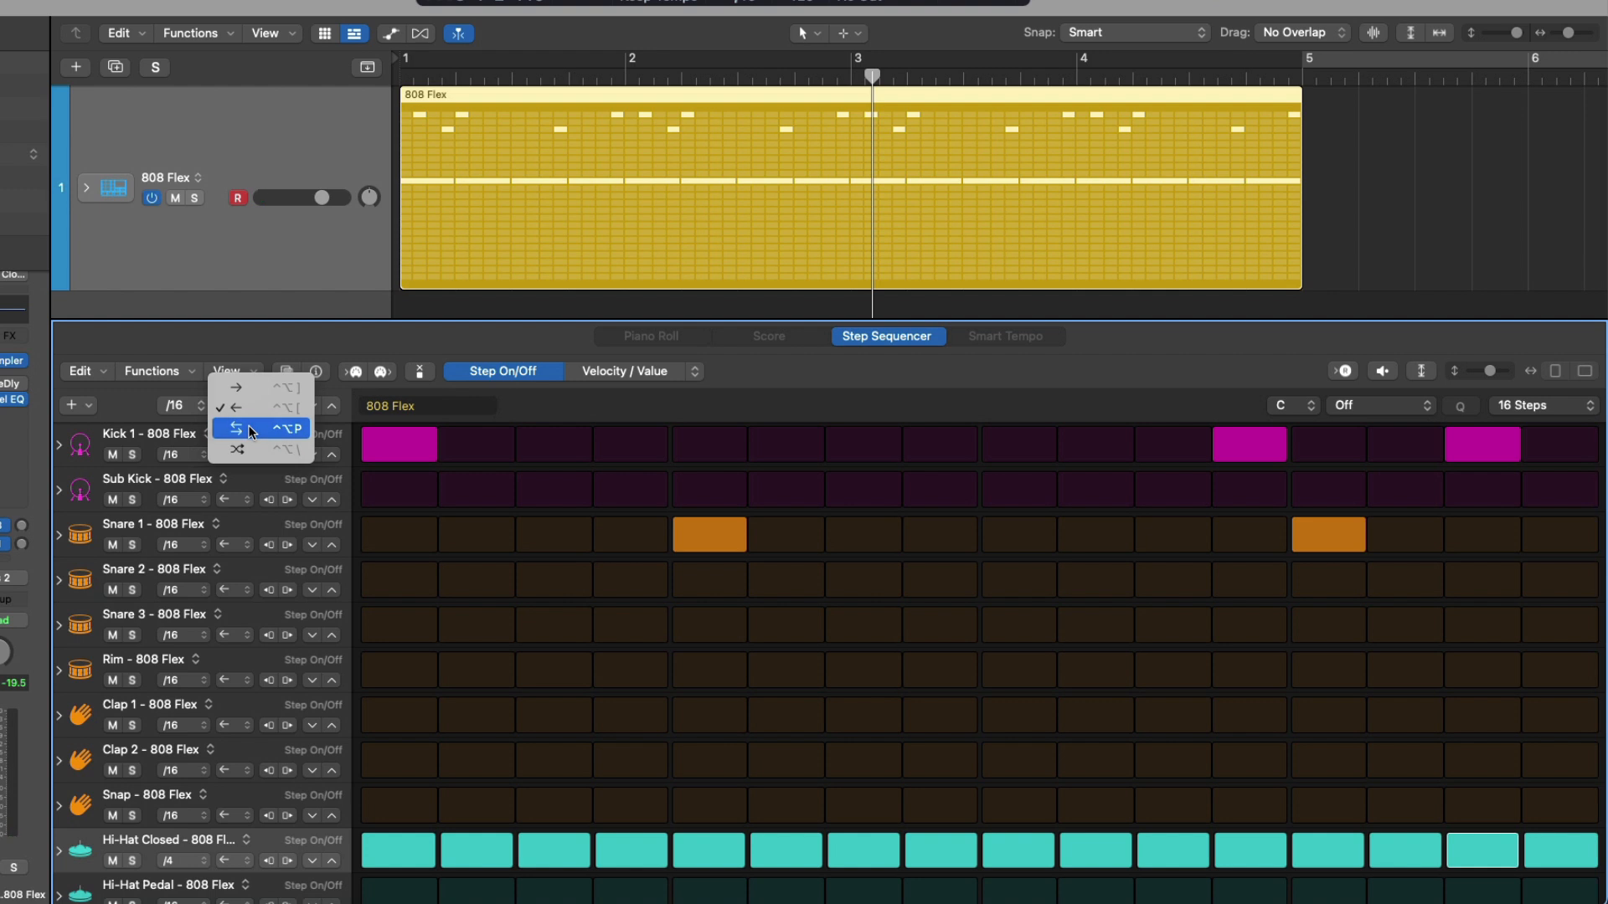
{"action": "left_click", "coordinate": [252, 430]}
{"action": "key", "text": "space"}
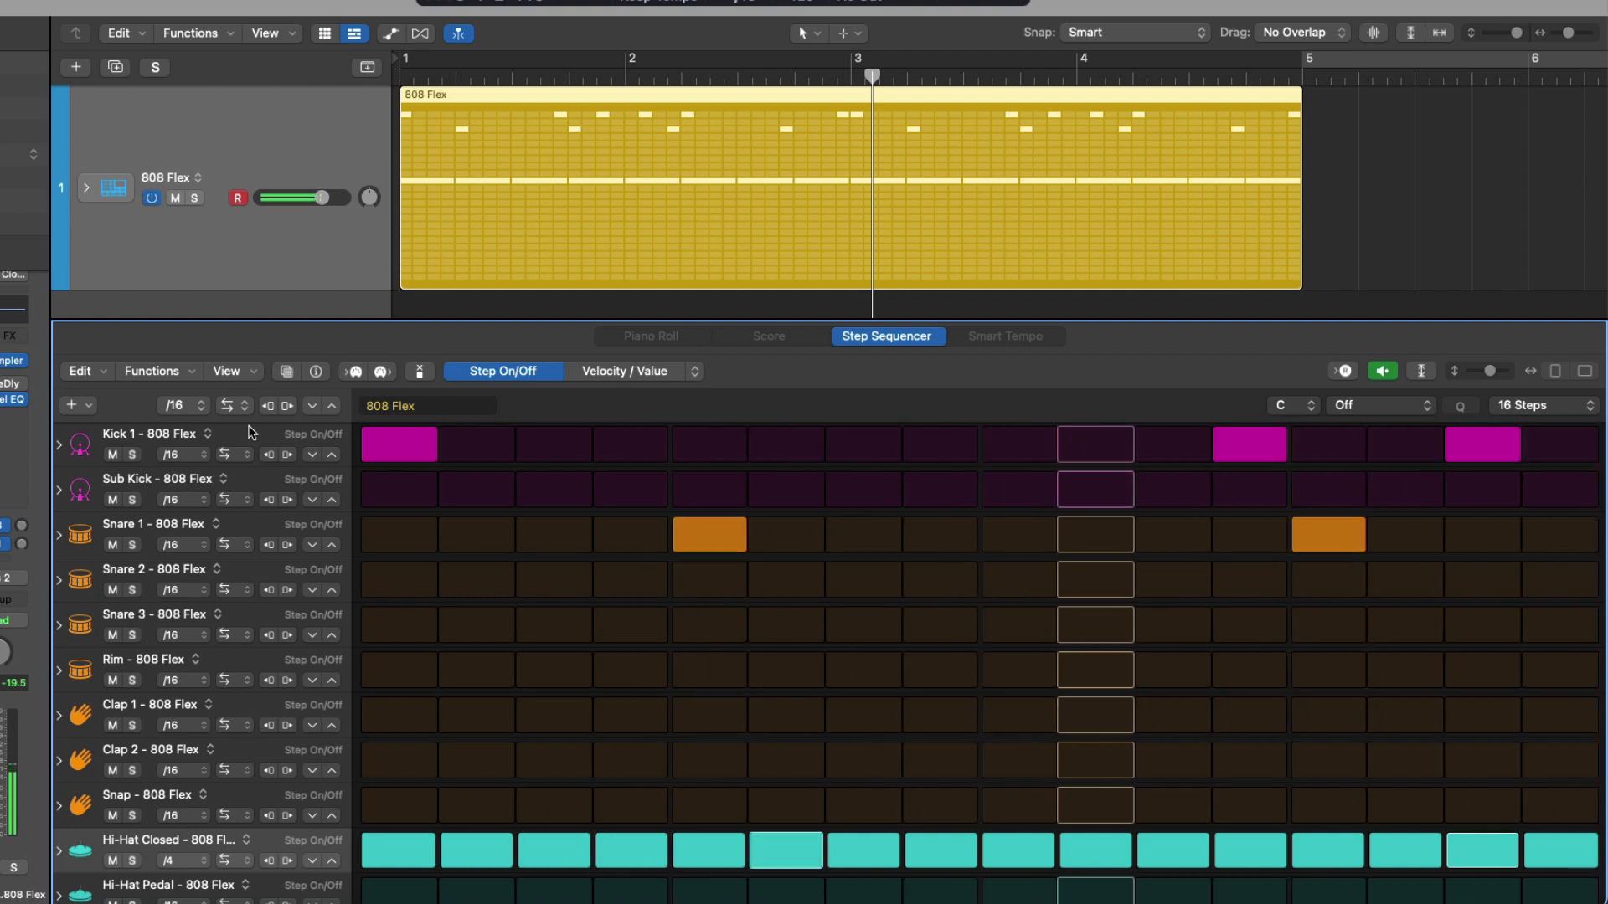
{"action": "key", "text": "space"}
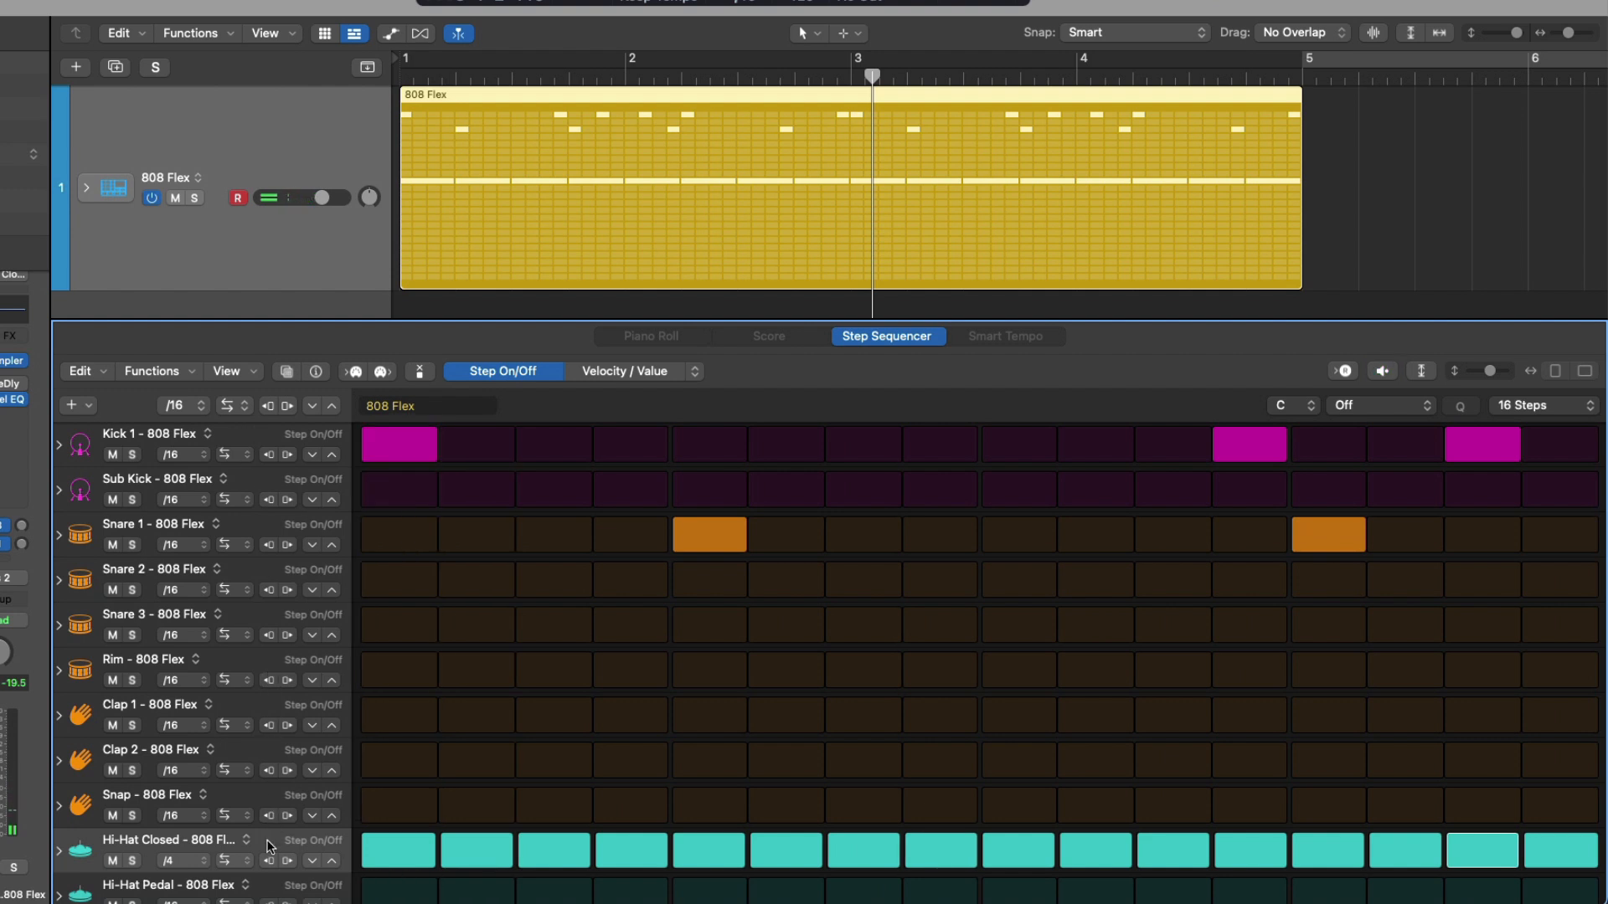
- Preview the whole pattern in random playback mode, and return its playback mode to forward
{"action": "scroll", "coordinate": [268, 846], "scroll_direction": "down", "scroll_amount": 1}
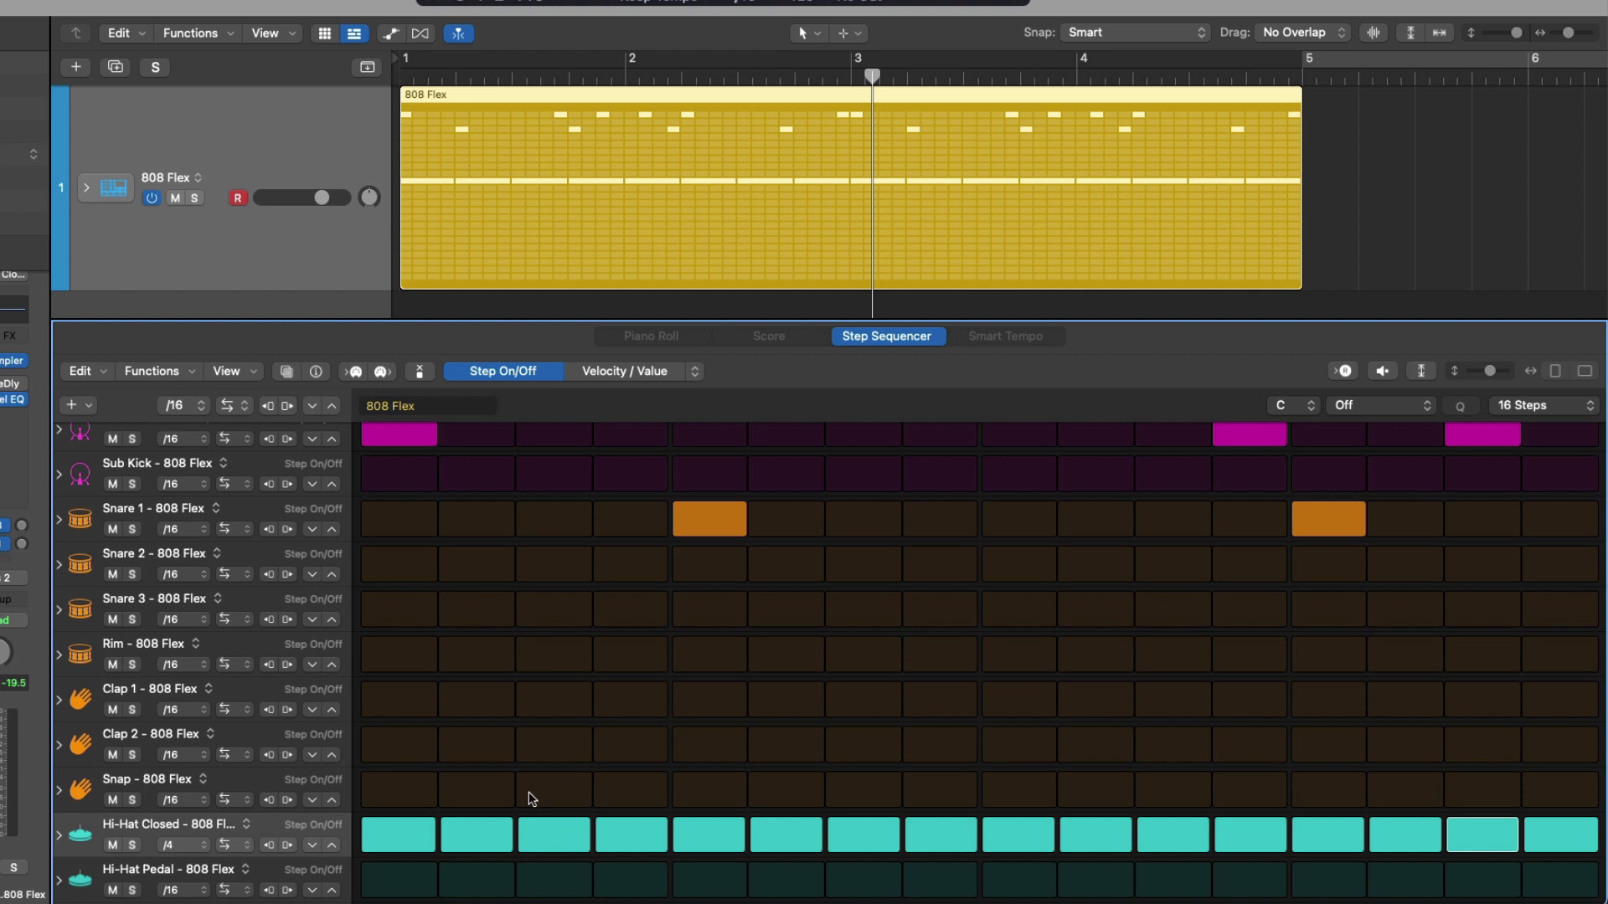
{"action": "left_click", "coordinate": [237, 406]}
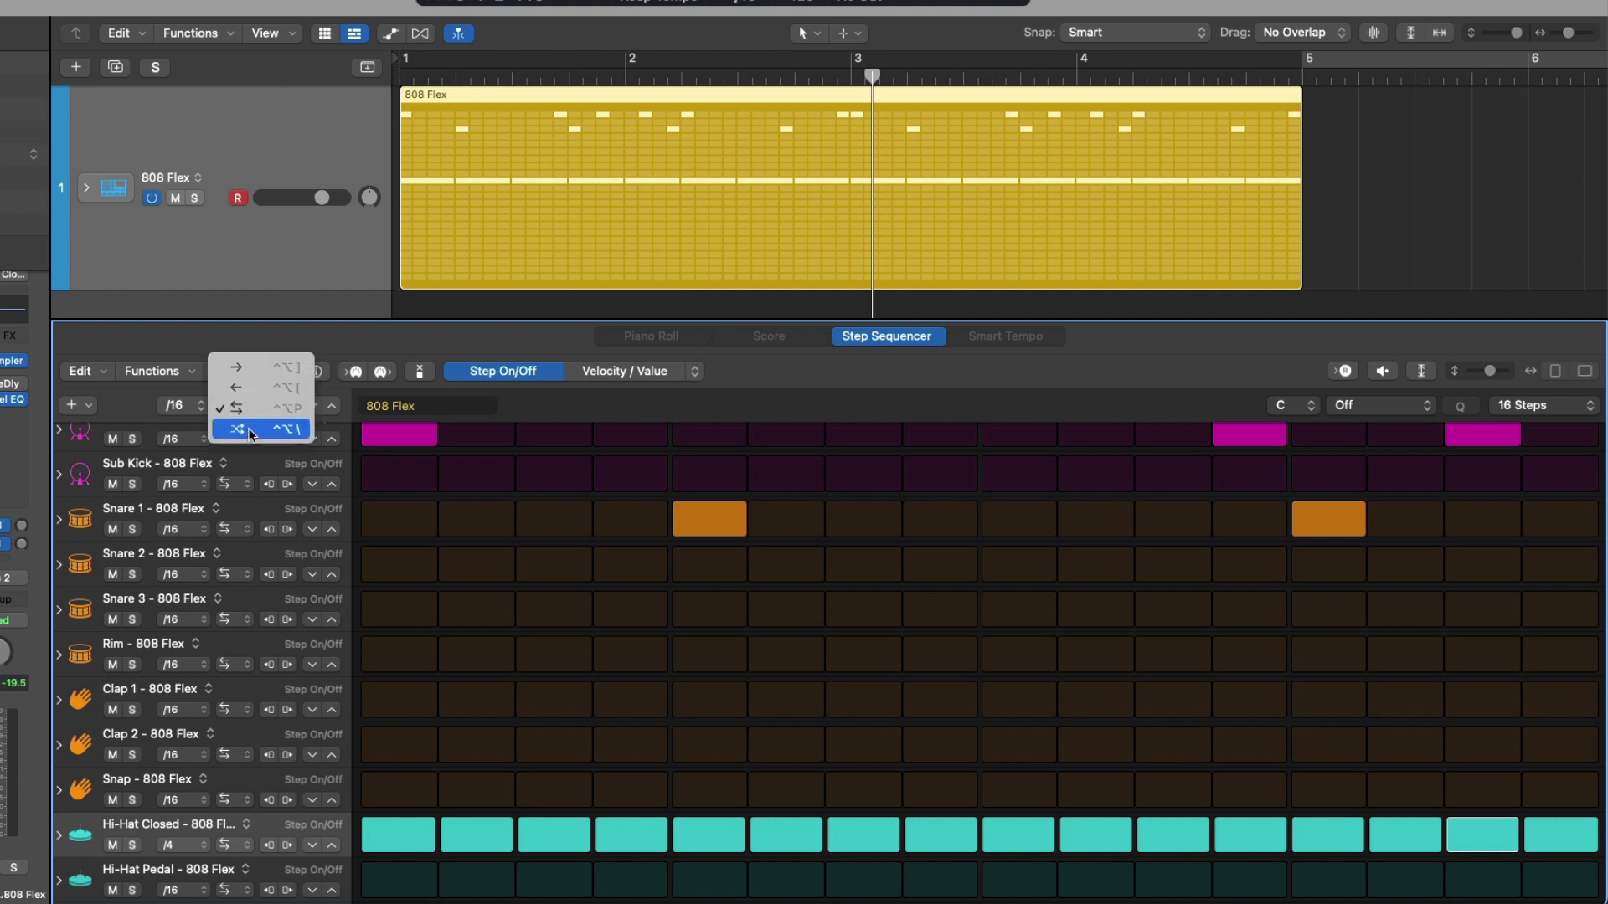
{"action": "left_click", "coordinate": [253, 429]}
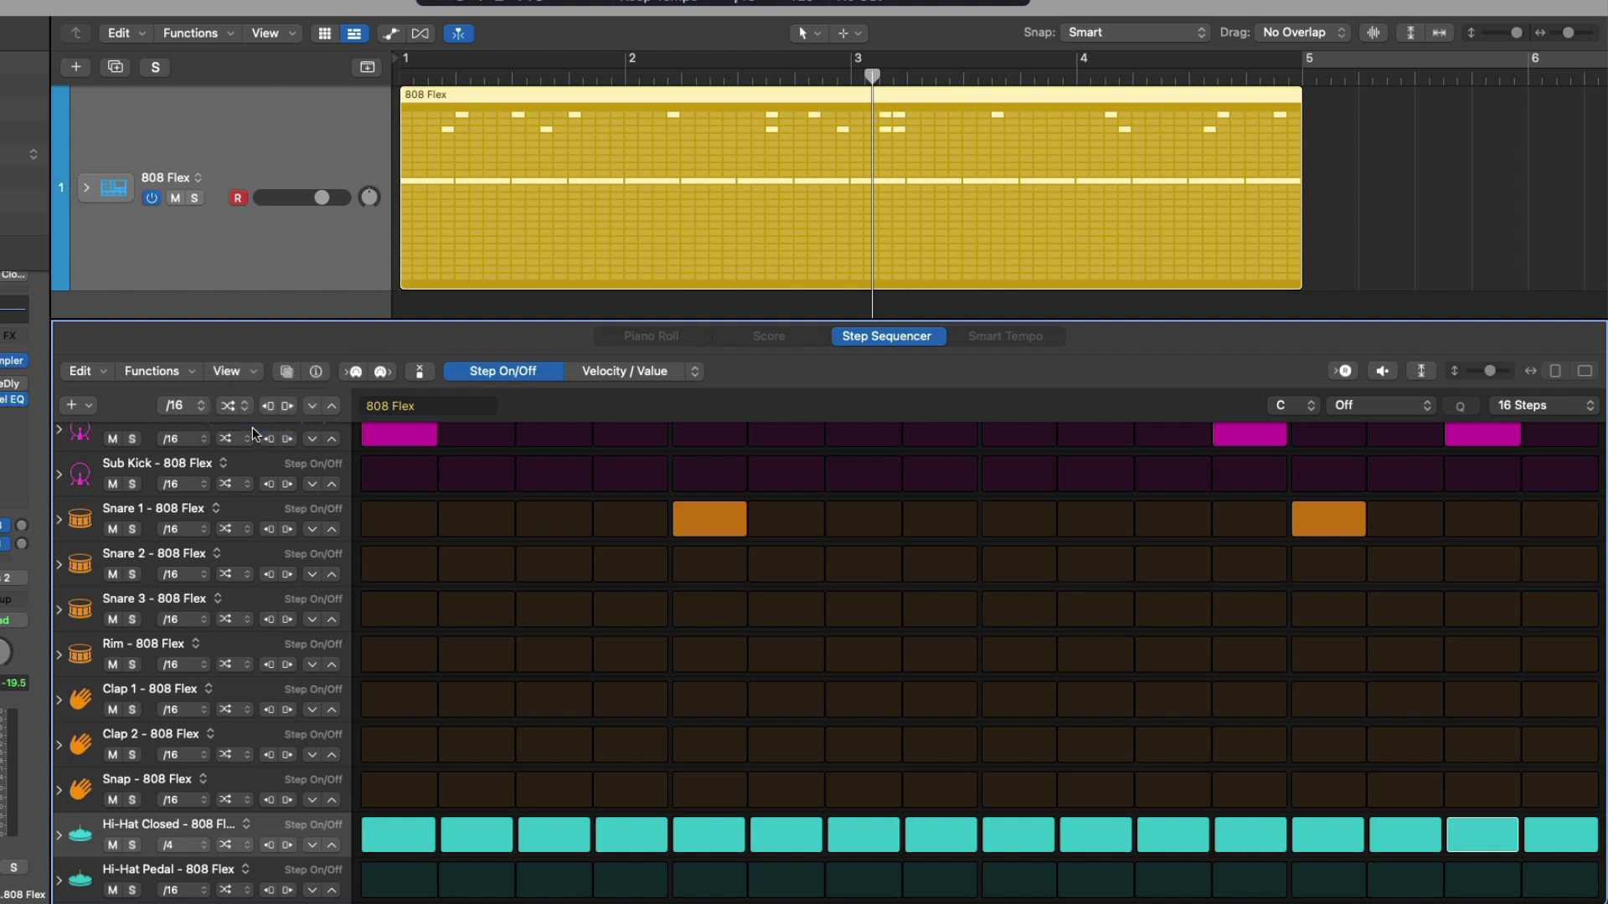
{"action": "key", "text": "alt+space"}
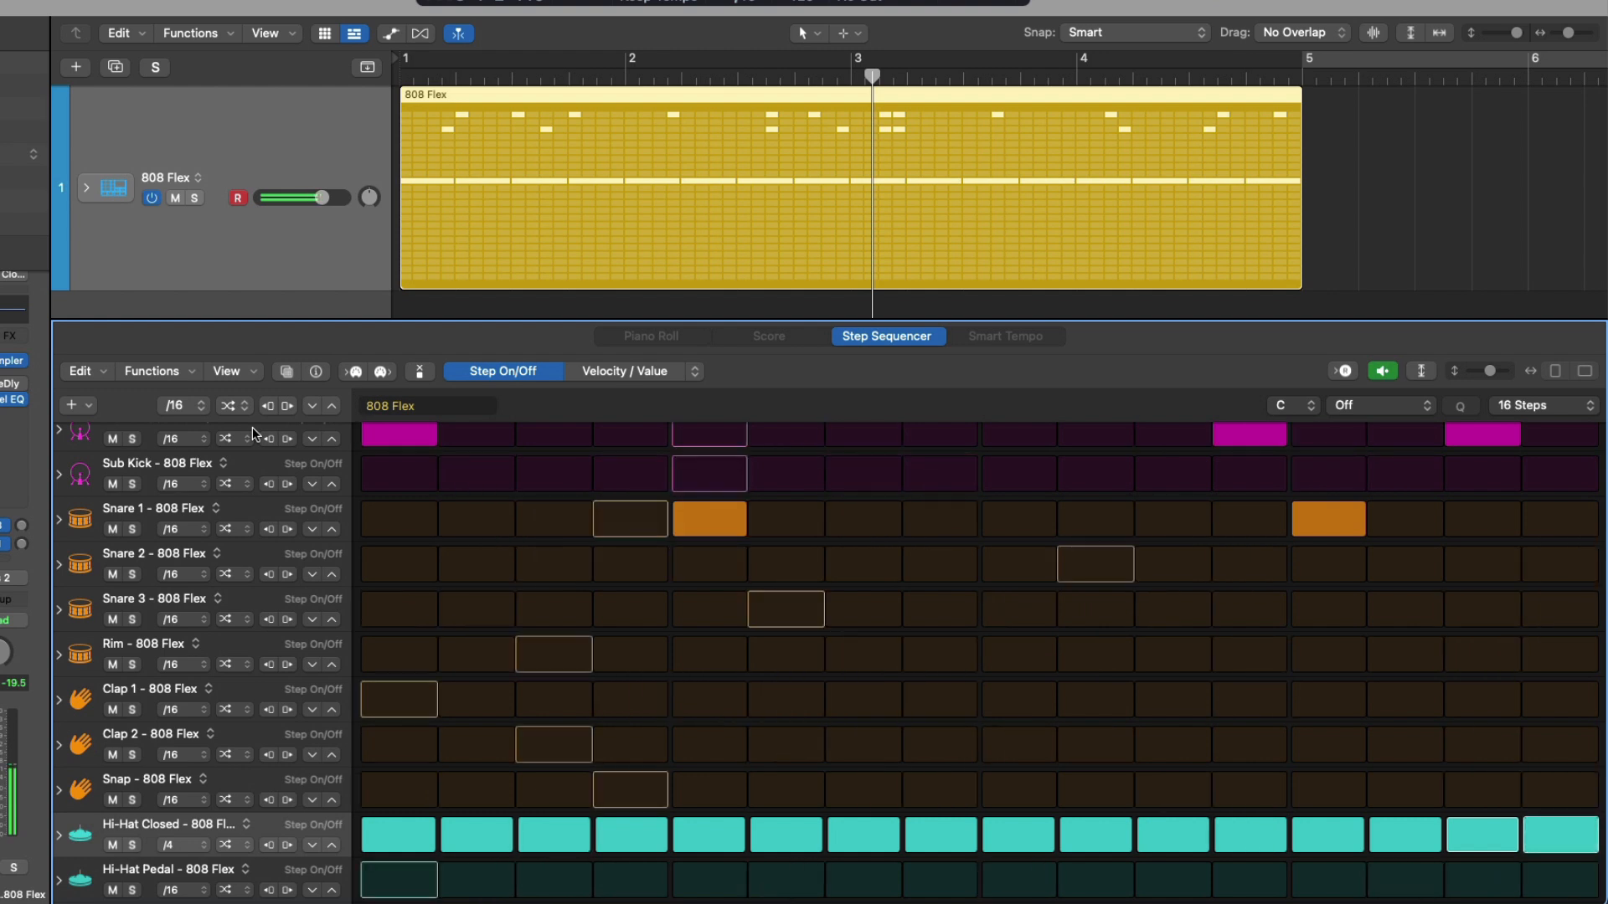
{"action": "scroll", "coordinate": [402, 452], "scroll_direction": "up", "scroll_amount": 2}
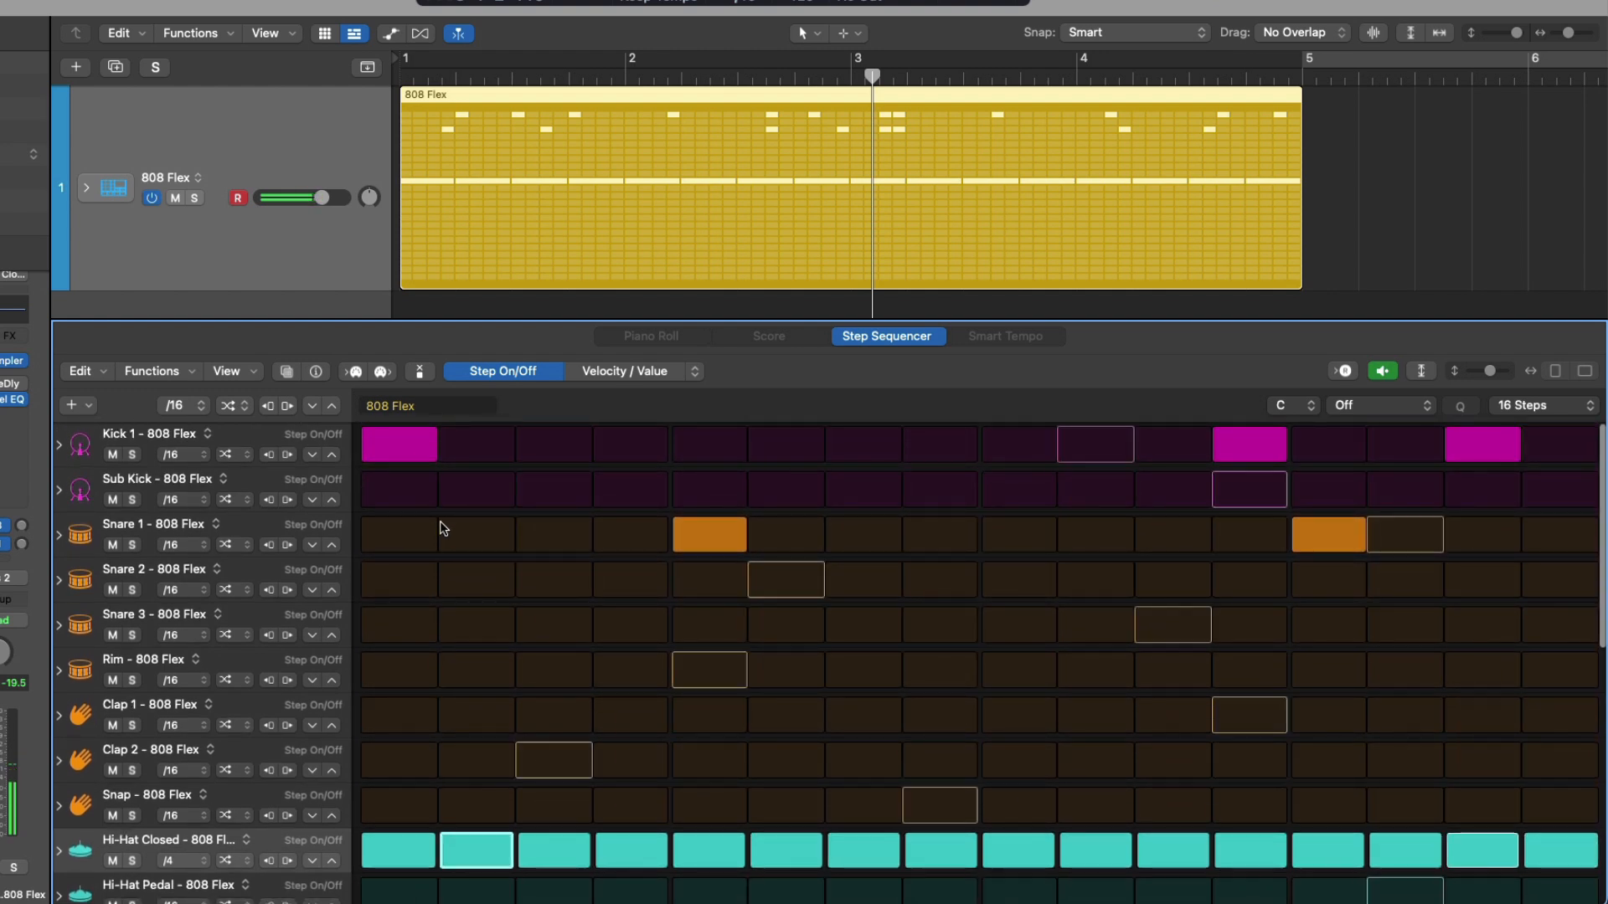
{"action": "key", "text": "alt+space"}
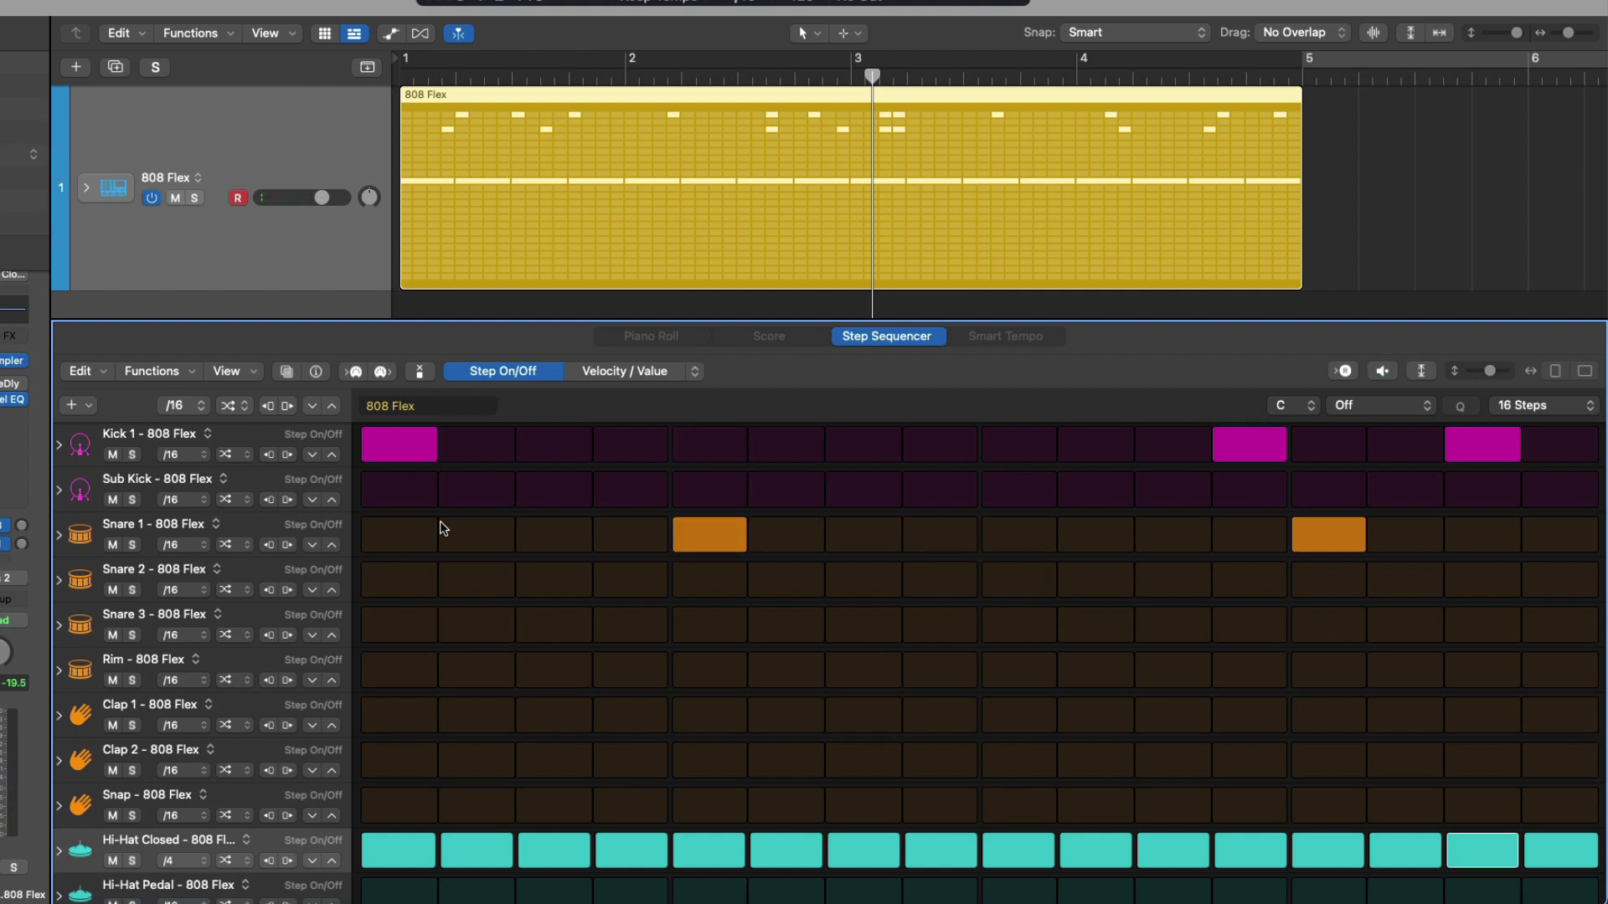
{"action": "left_click", "coordinate": [228, 407]}
{"action": "left_click", "coordinate": [236, 346]}
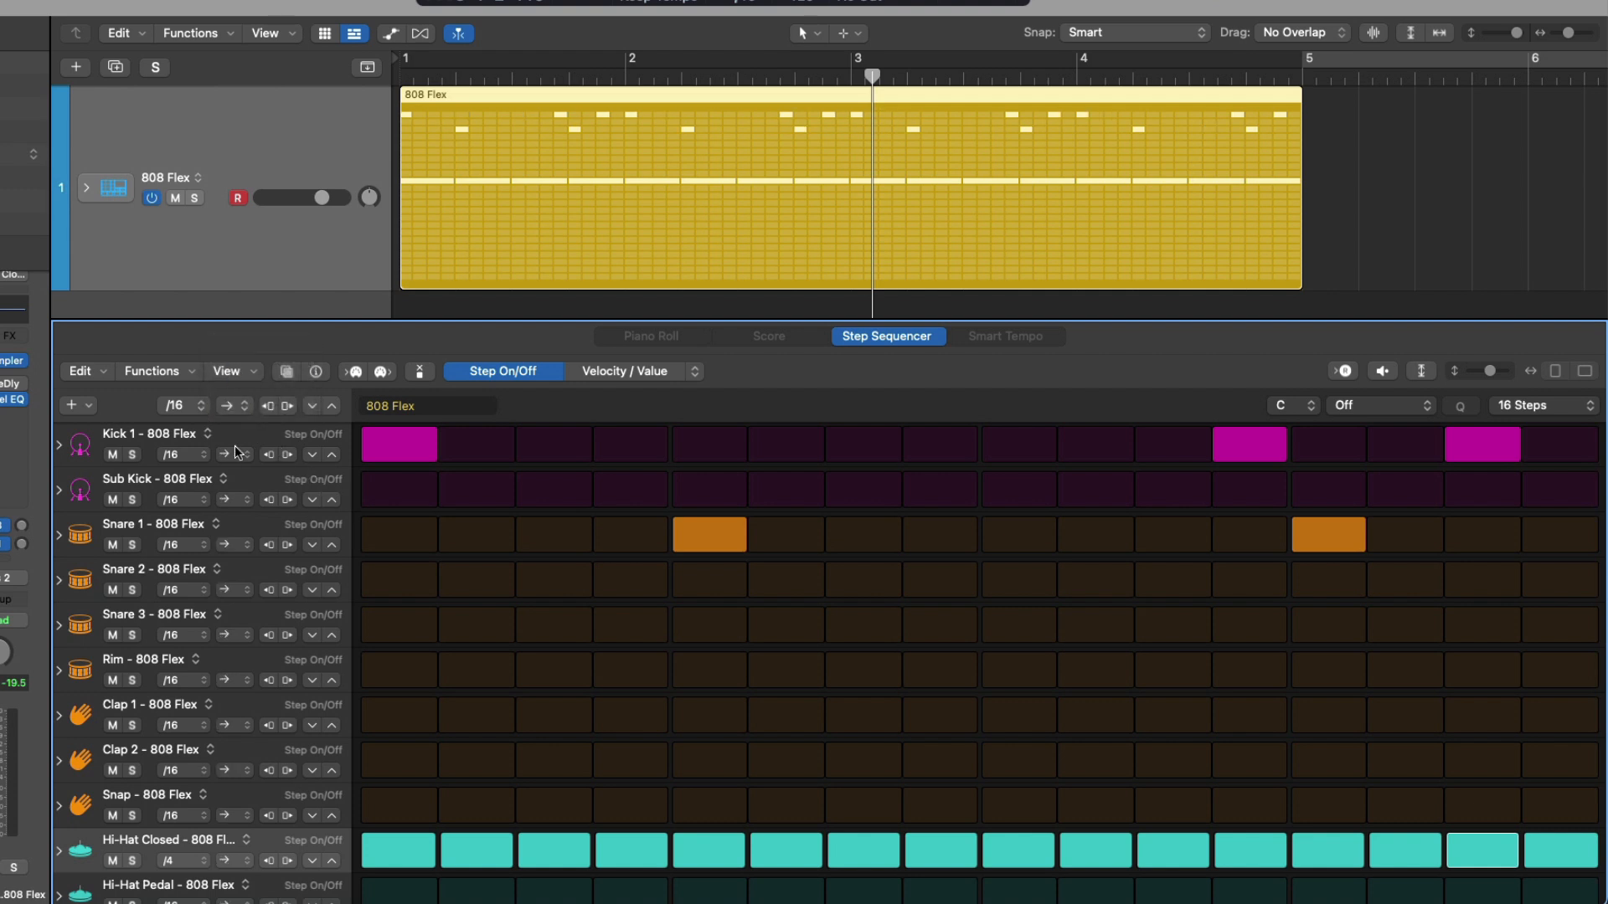
- Preview the pattern with only the Kick 1 row playing backward, and return that row to forward playback
{"action": "left_click", "coordinate": [244, 455]}
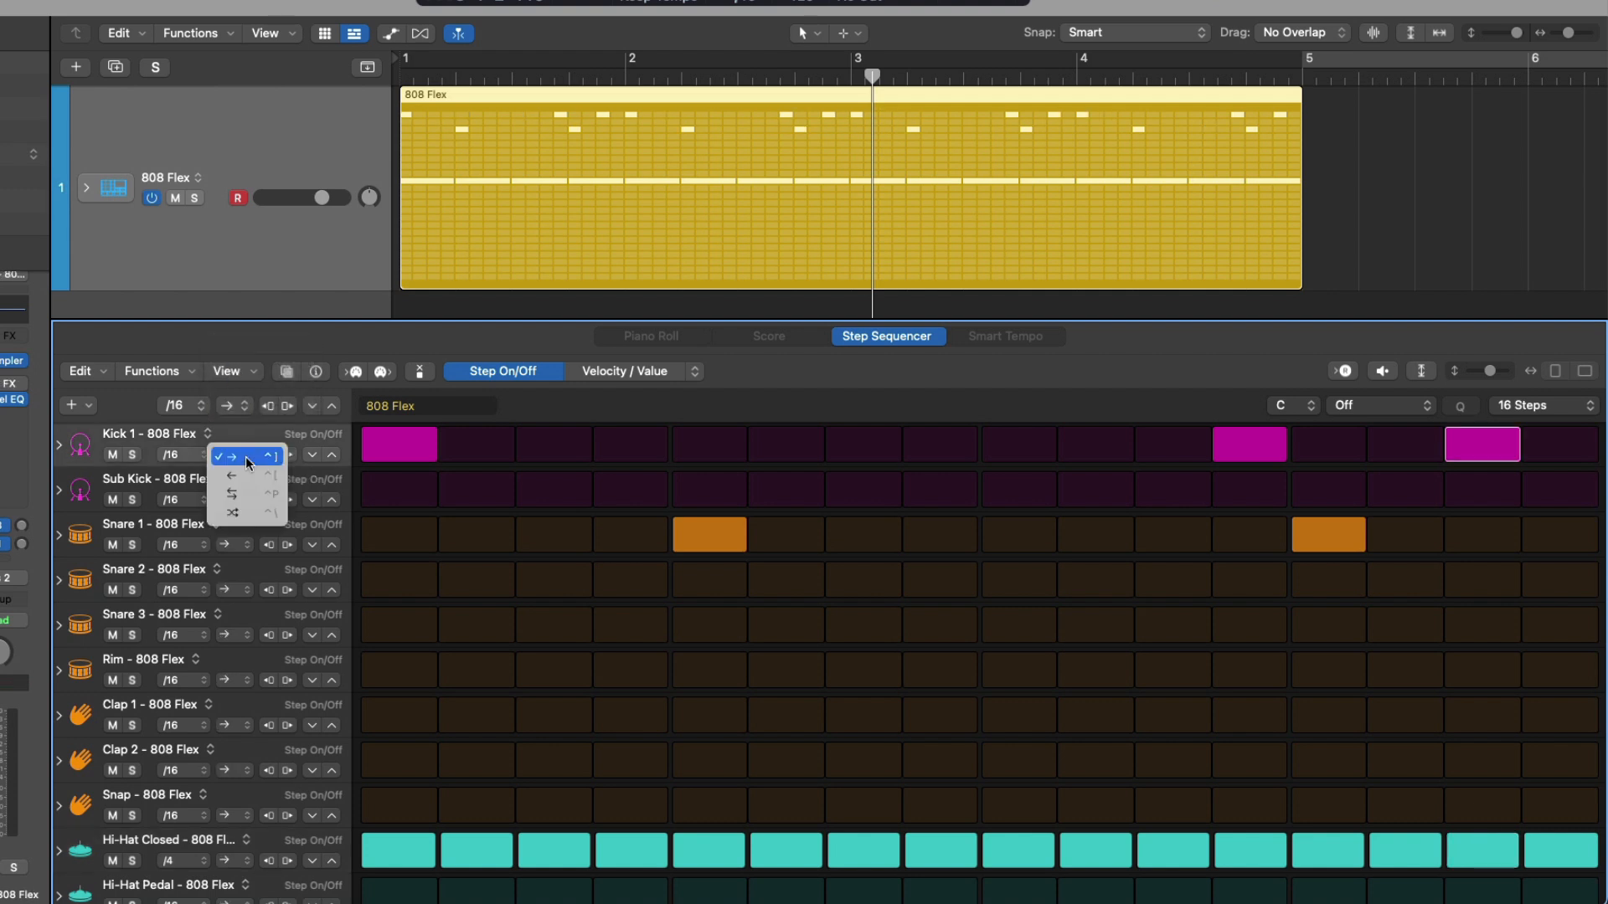
{"action": "left_click", "coordinate": [248, 475]}
{"action": "key", "text": "space"}
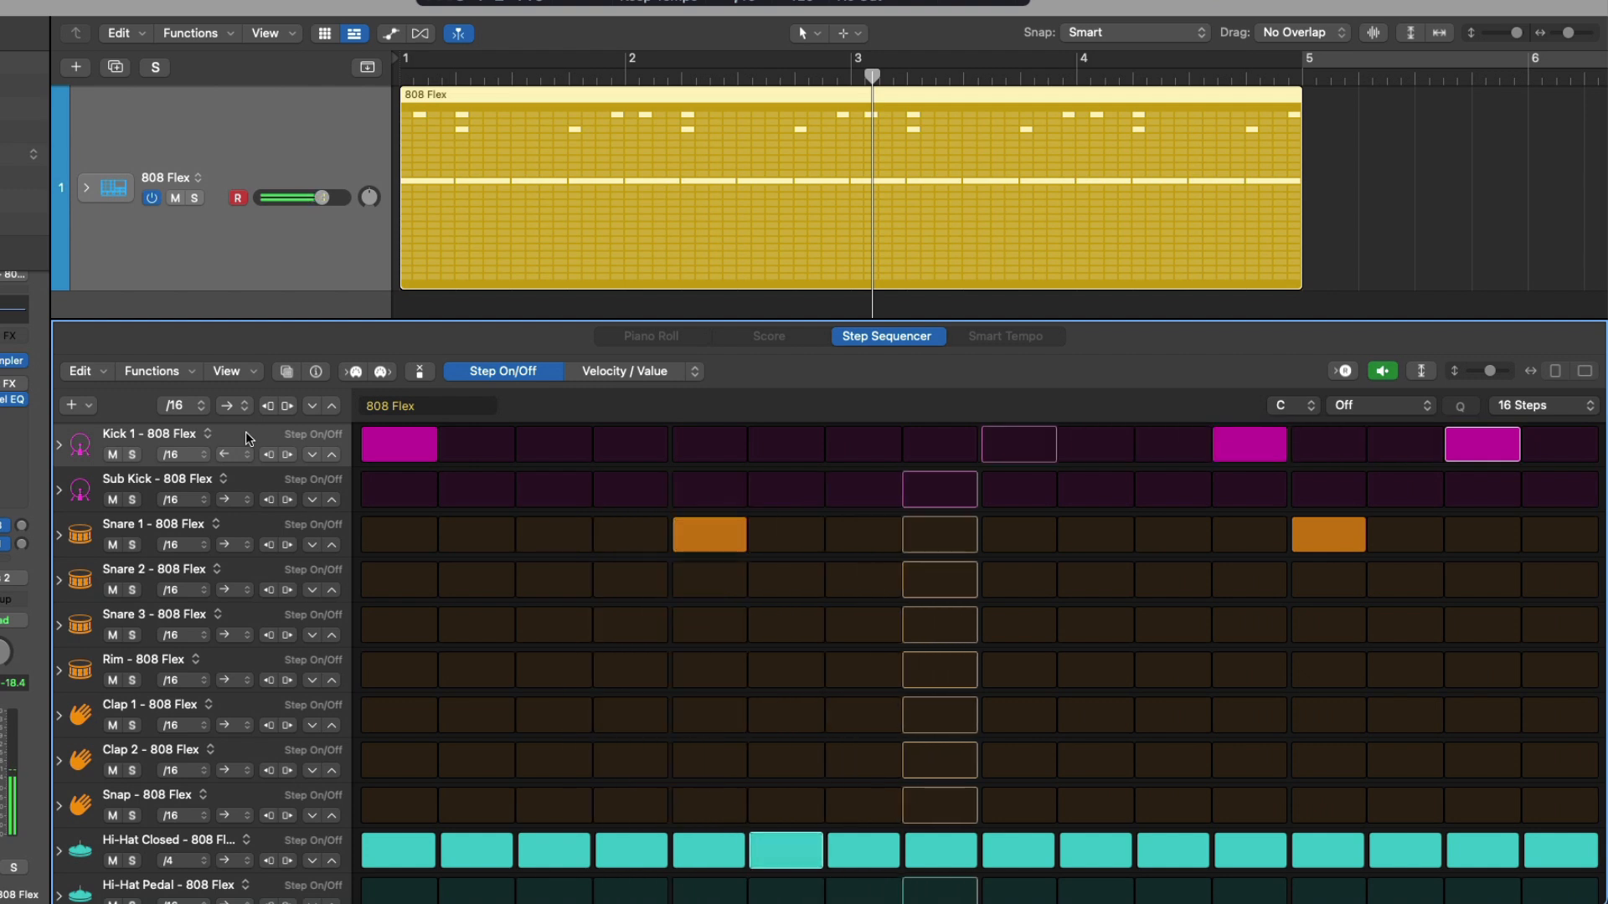
{"action": "key", "text": "space"}
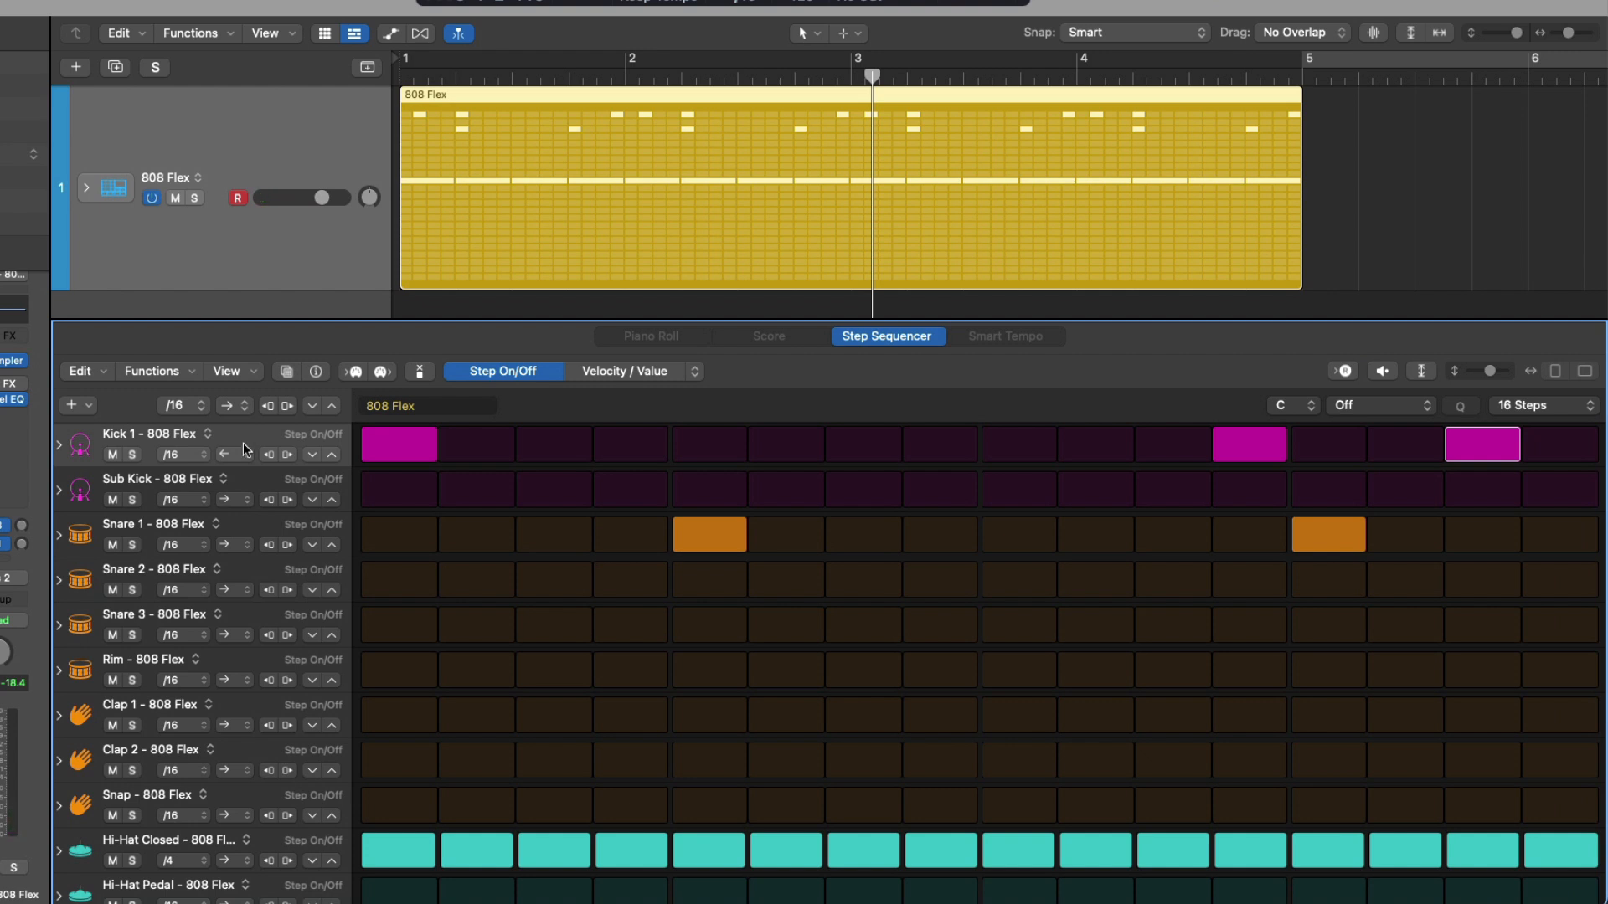
{"action": "left_click", "coordinate": [243, 453]}
{"action": "left_click", "coordinate": [243, 440]}
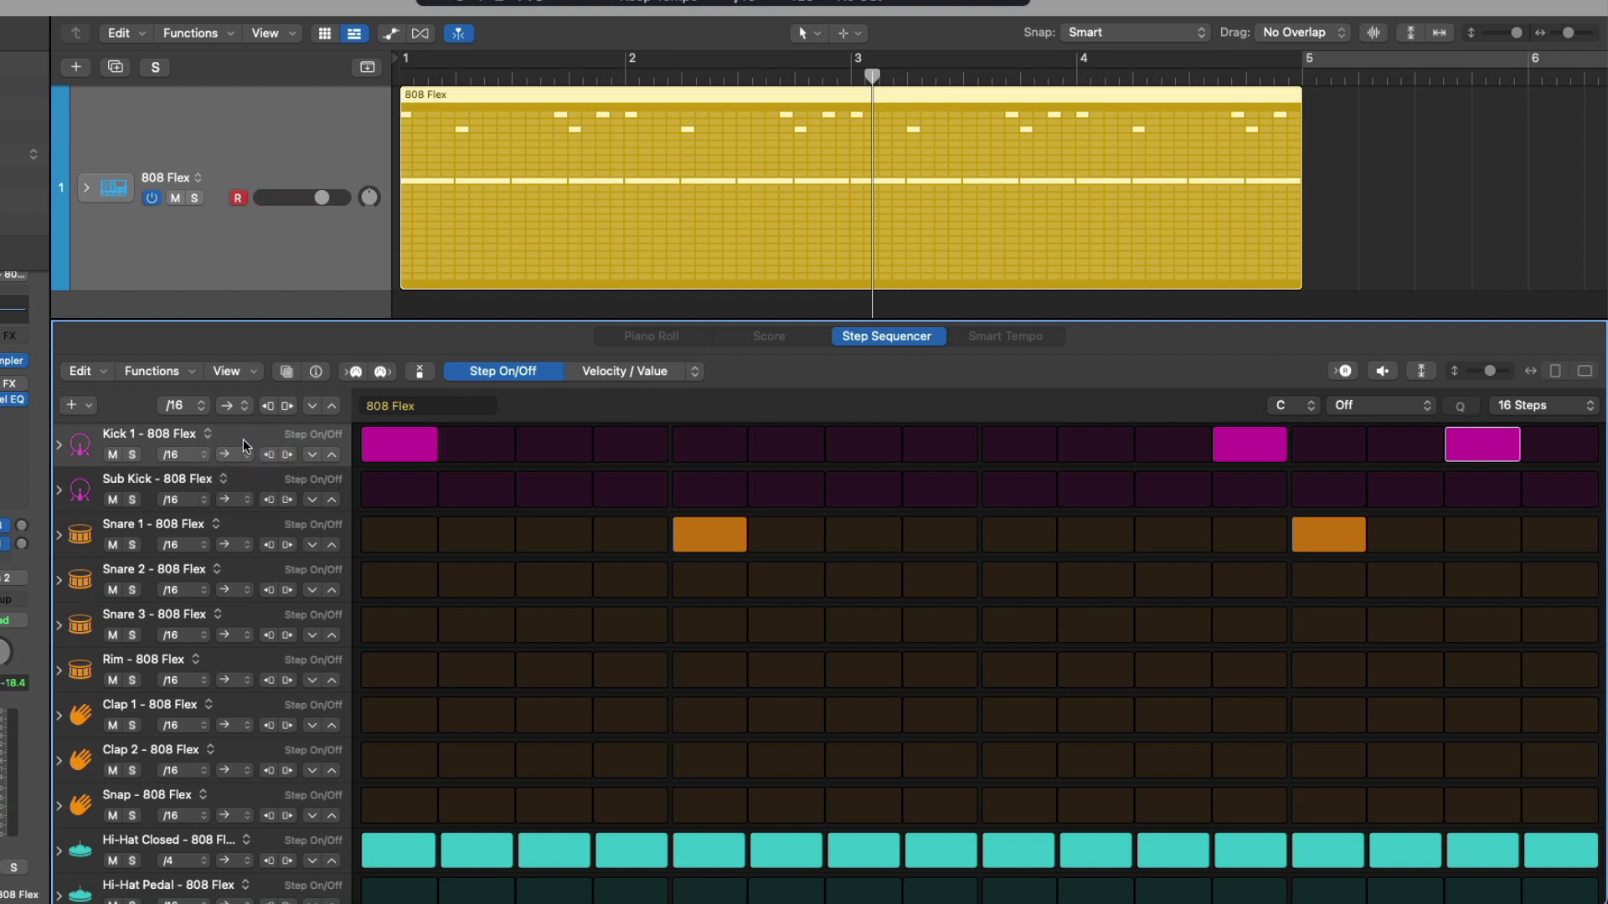
- Rotate all rows of the pattern two steps to the right
{"action": "left_click", "coordinate": [287, 406]}
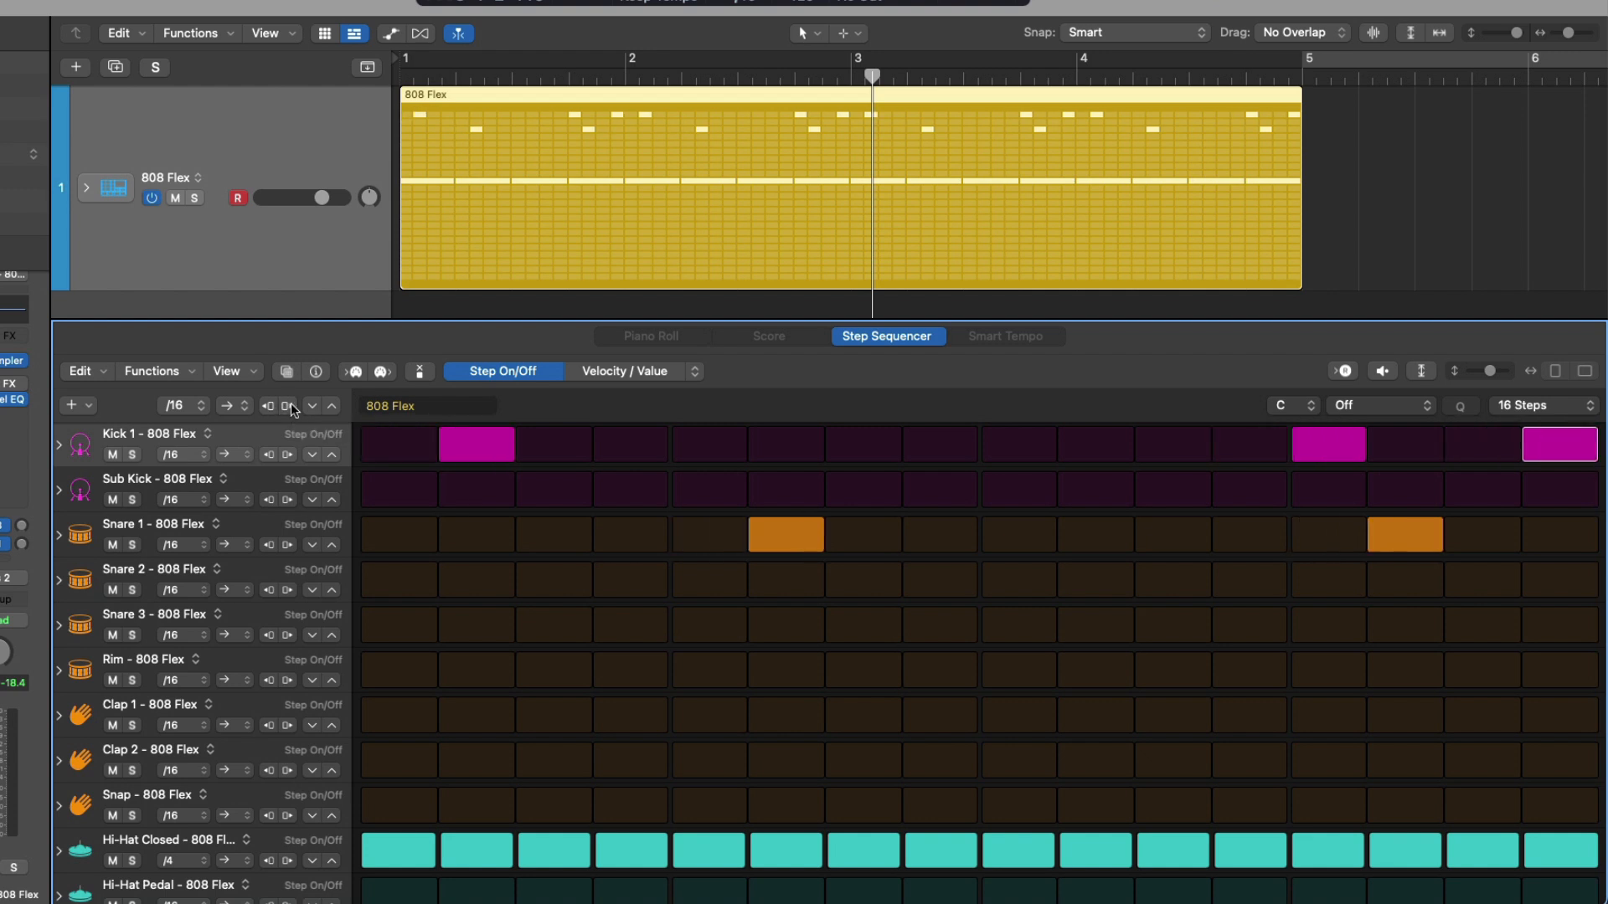
{"action": "left_click", "coordinate": [288, 406]}
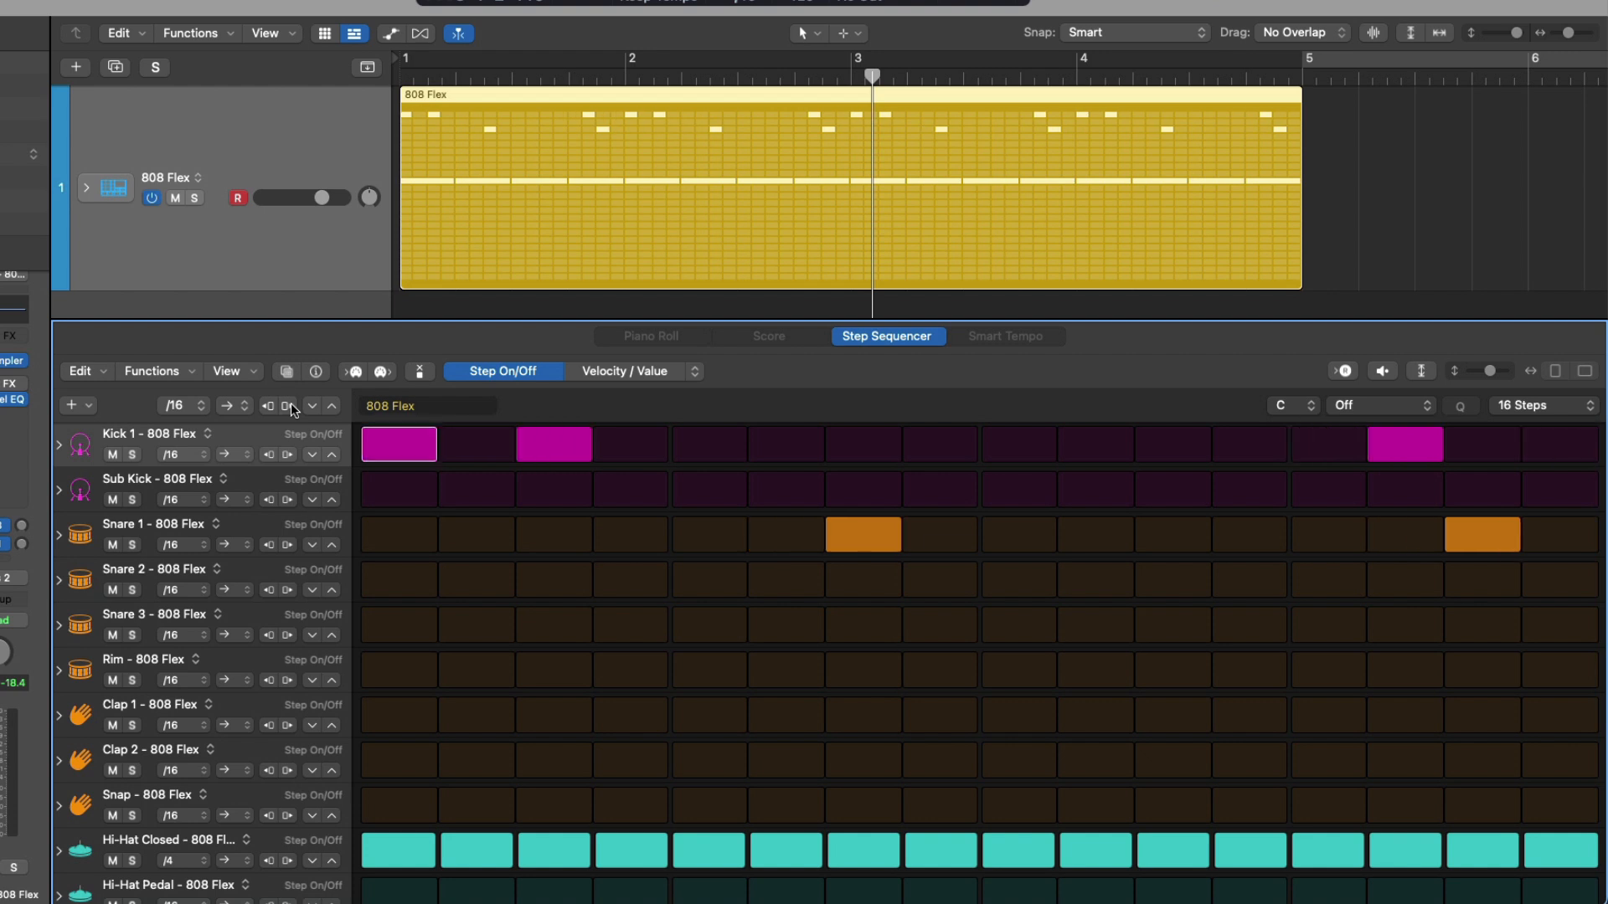
- Preview the rotated pattern, and rotate all of its rows two steps back to the left
{"action": "key", "text": "space"}
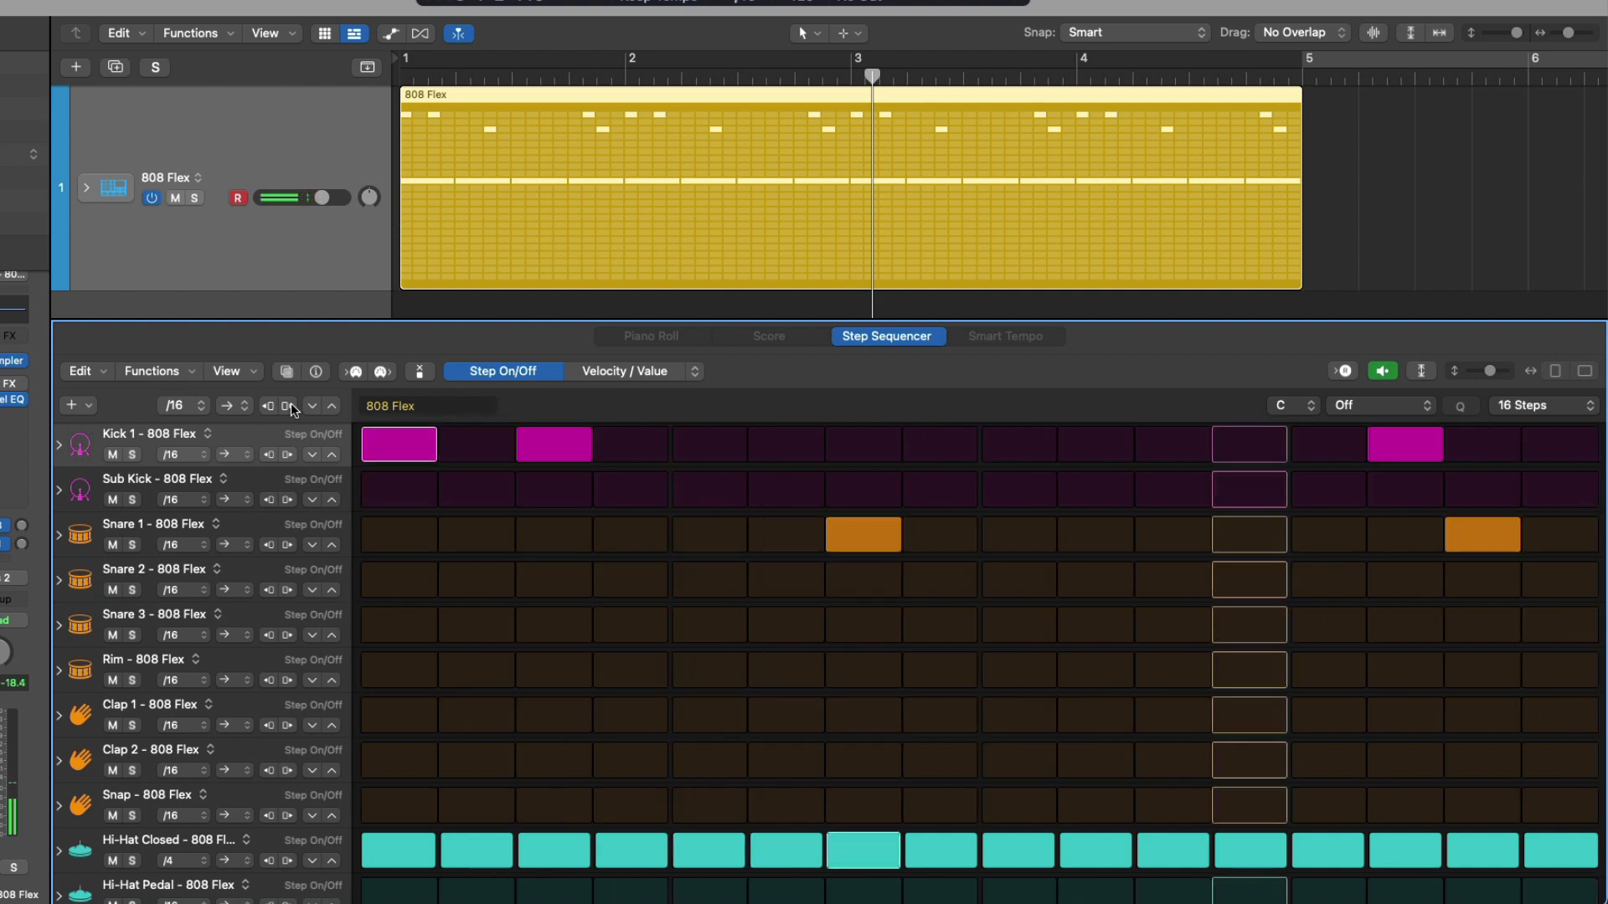
{"action": "key", "text": "space"}
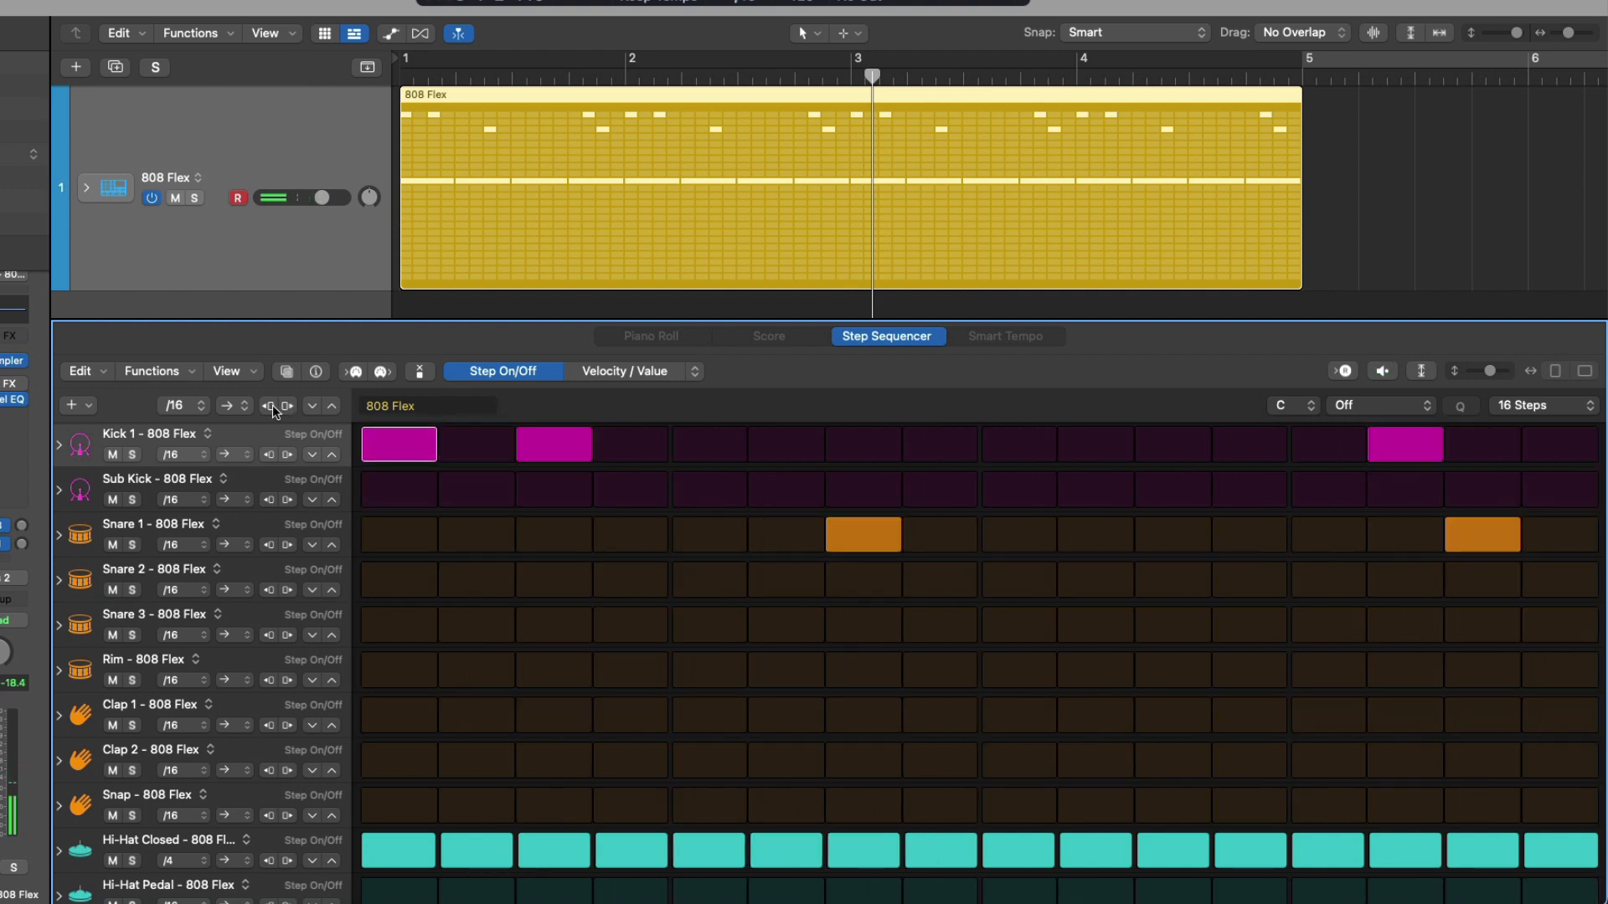
{"action": "left_click", "coordinate": [273, 404]}
{"action": "left_click", "coordinate": [273, 405]}
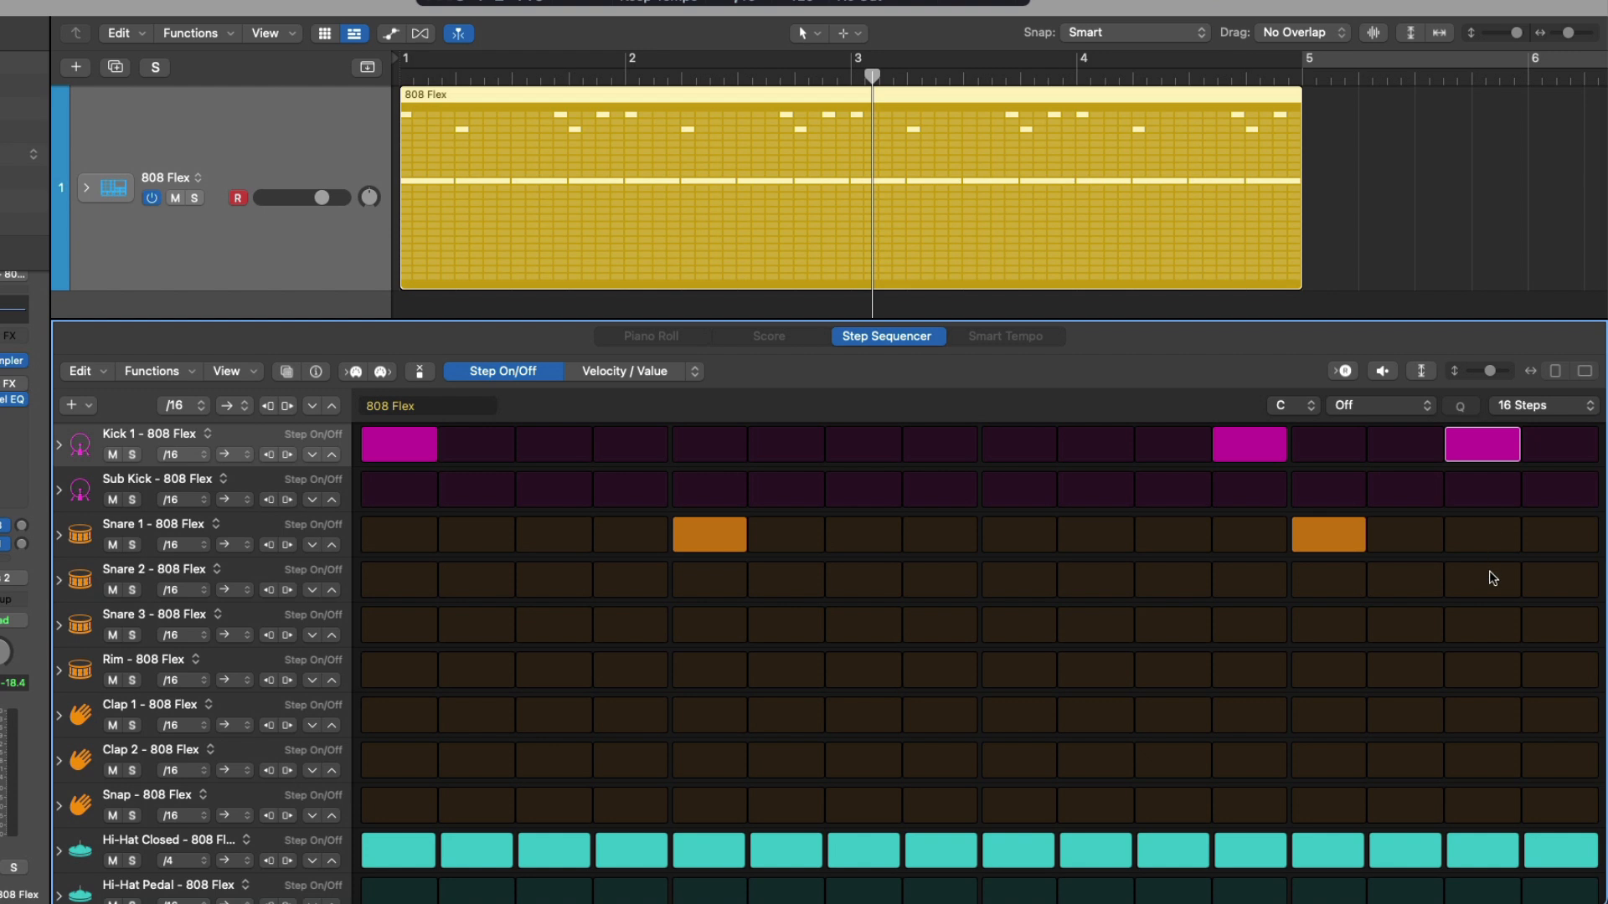
- Rotate only the Snare 1 row two steps to the right, preview it, and rotate that row two steps back
{"action": "left_click", "coordinate": [286, 545]}
{"action": "left_click", "coordinate": [286, 546]}
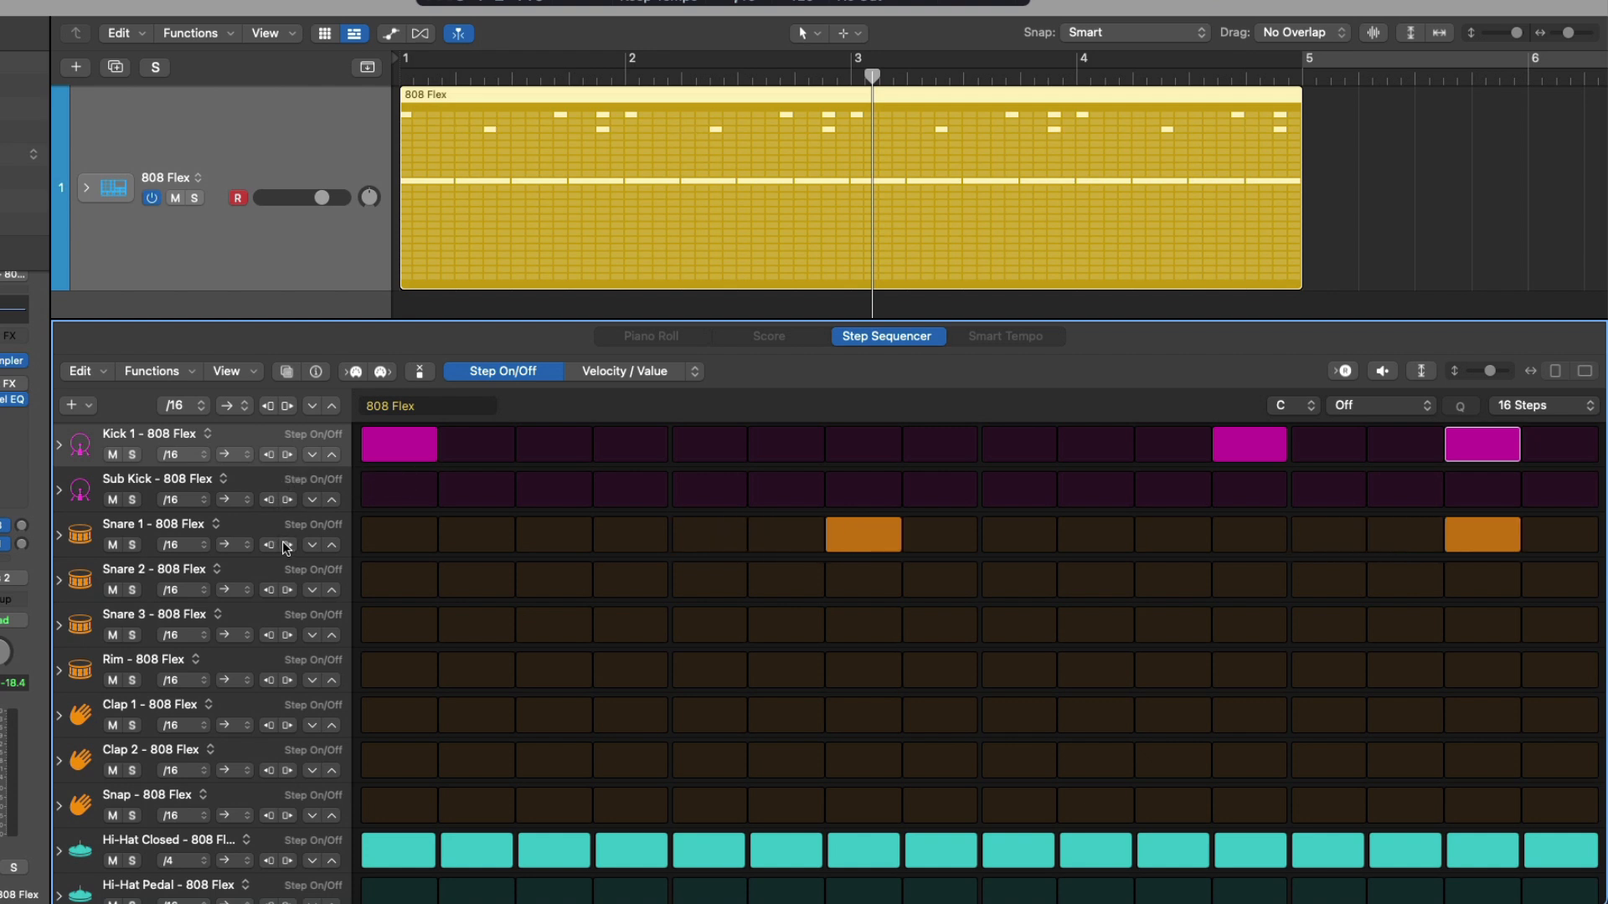
{"action": "key", "text": "space"}
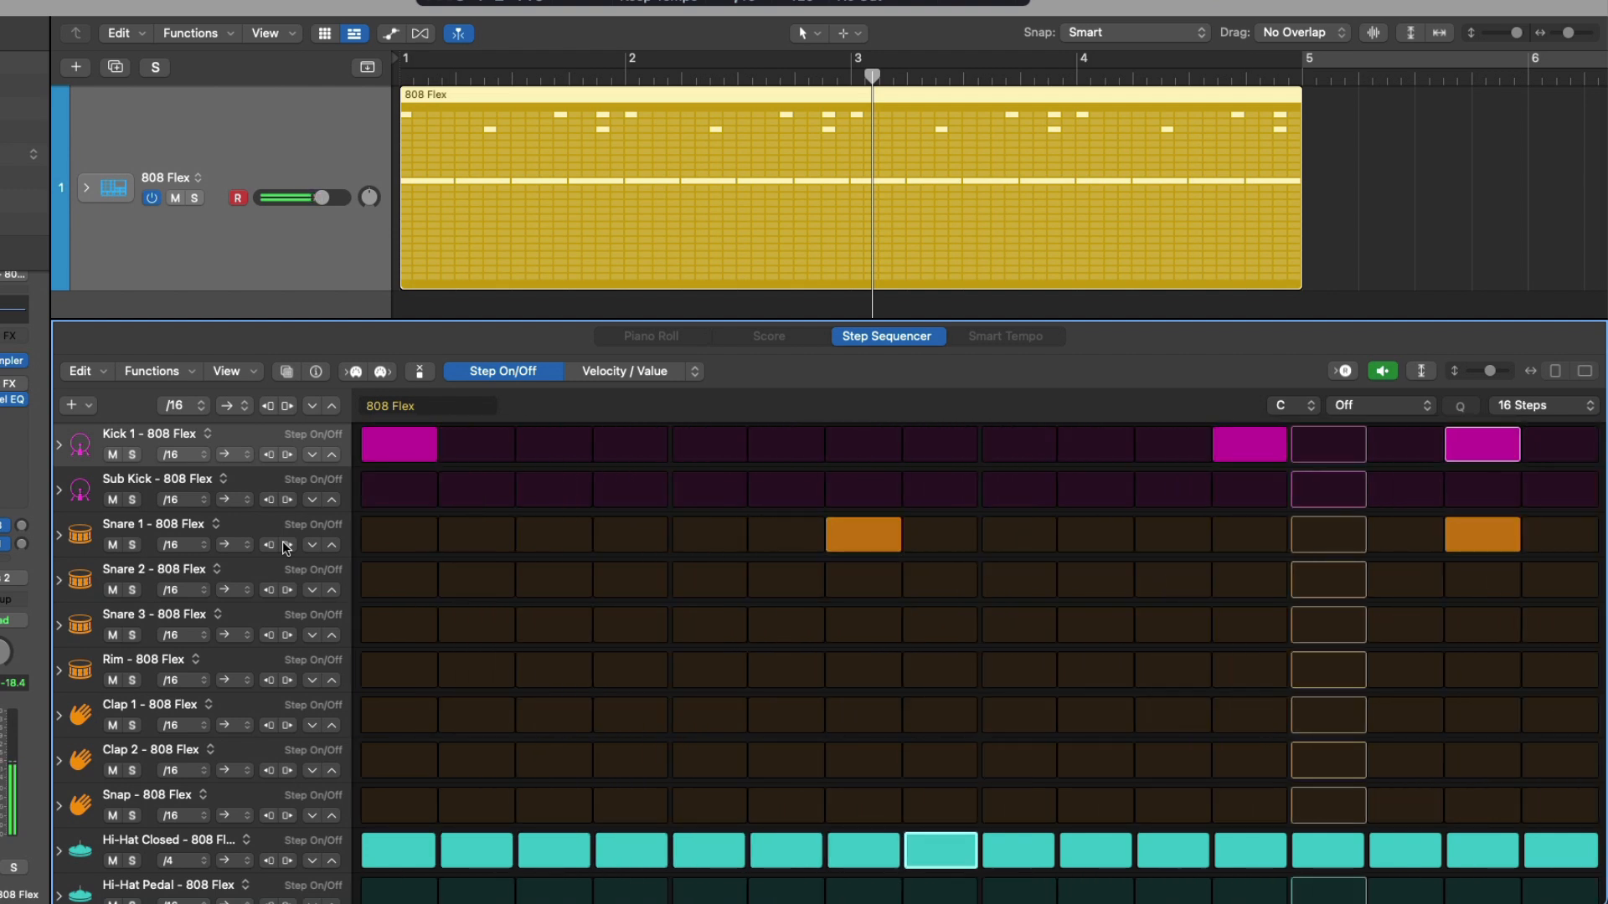
{"action": "key", "text": "space"}
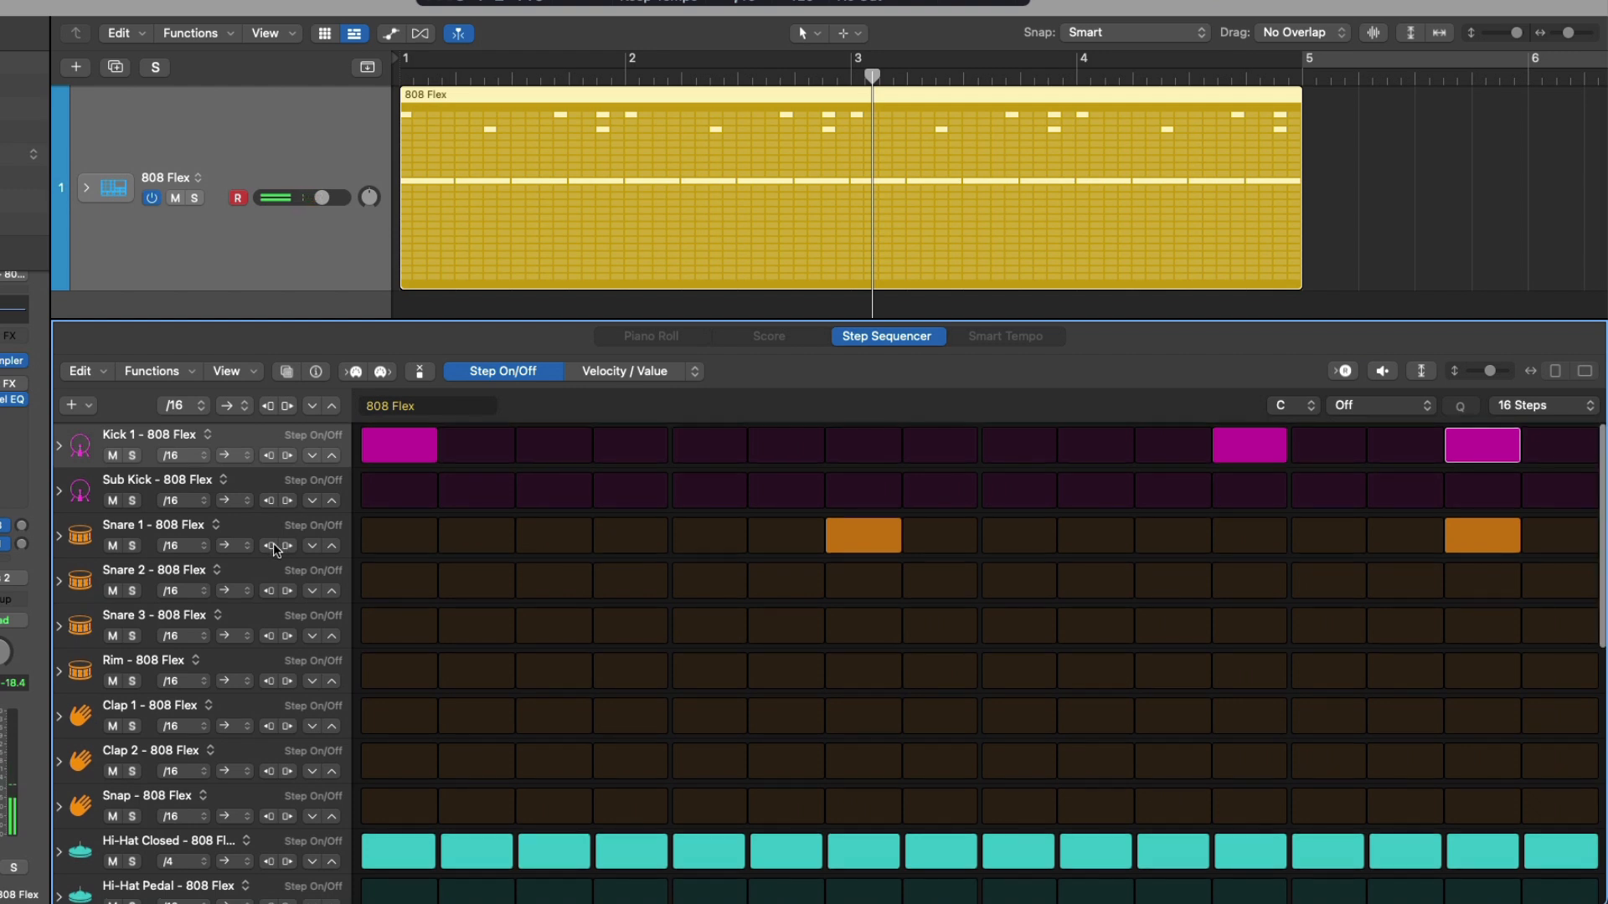
{"action": "left_click", "coordinate": [269, 545]}
{"action": "left_click", "coordinate": [269, 546]}
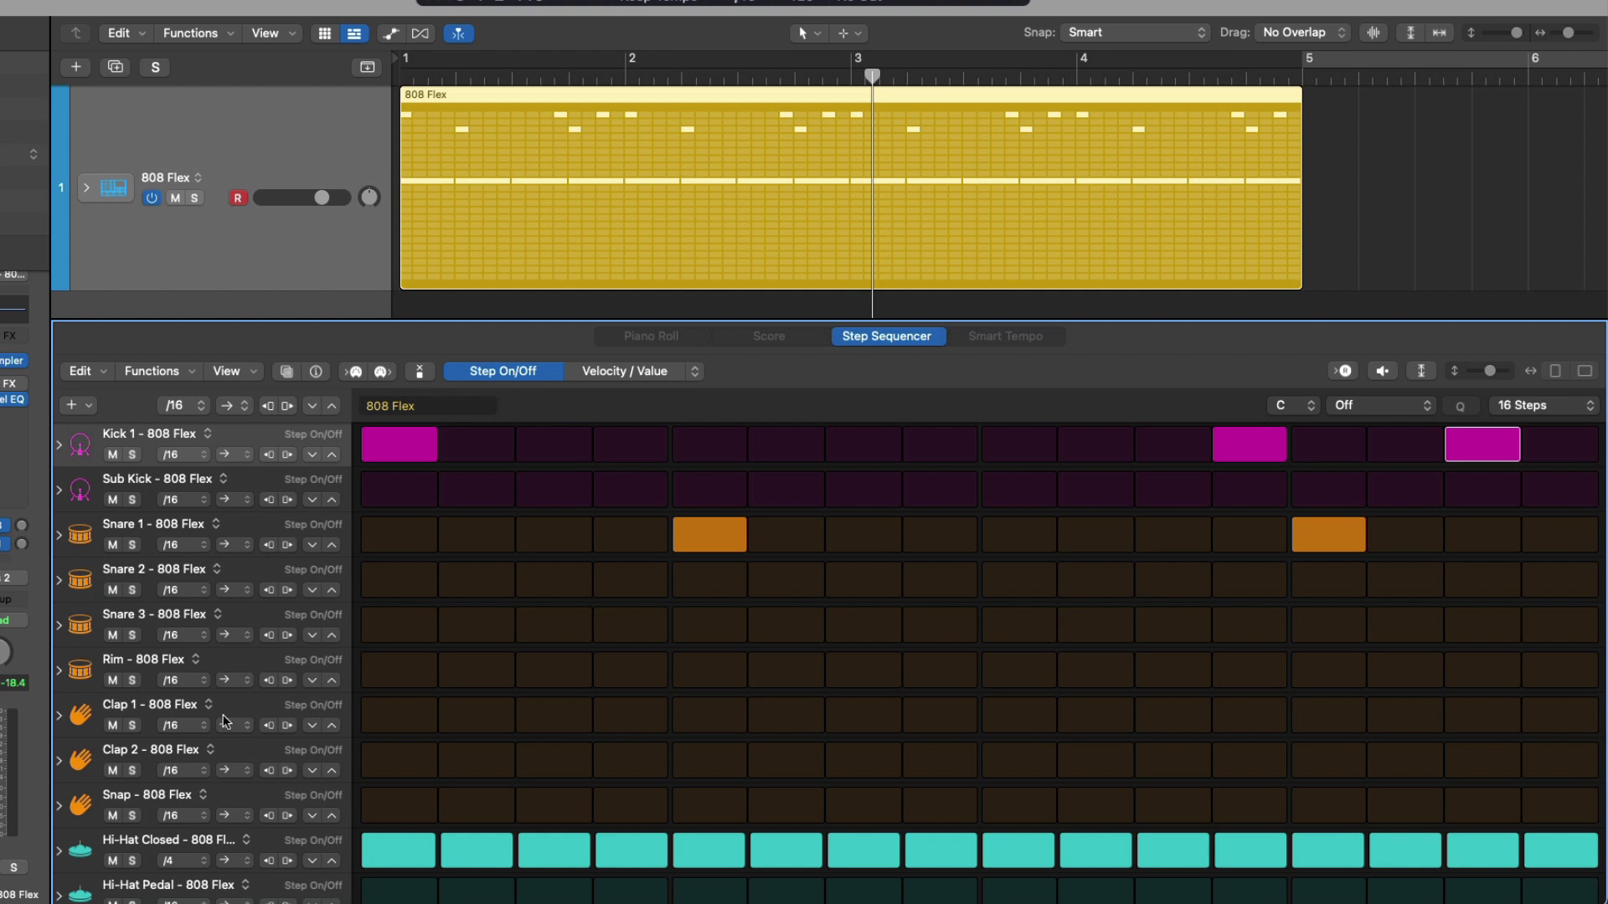
- Set the Hi-Hat Closed row's step rate to /16, and switch the step edit mode to Velocity / Value
{"action": "left_click", "coordinate": [195, 862]}
{"action": "left_click", "coordinate": [198, 771]}
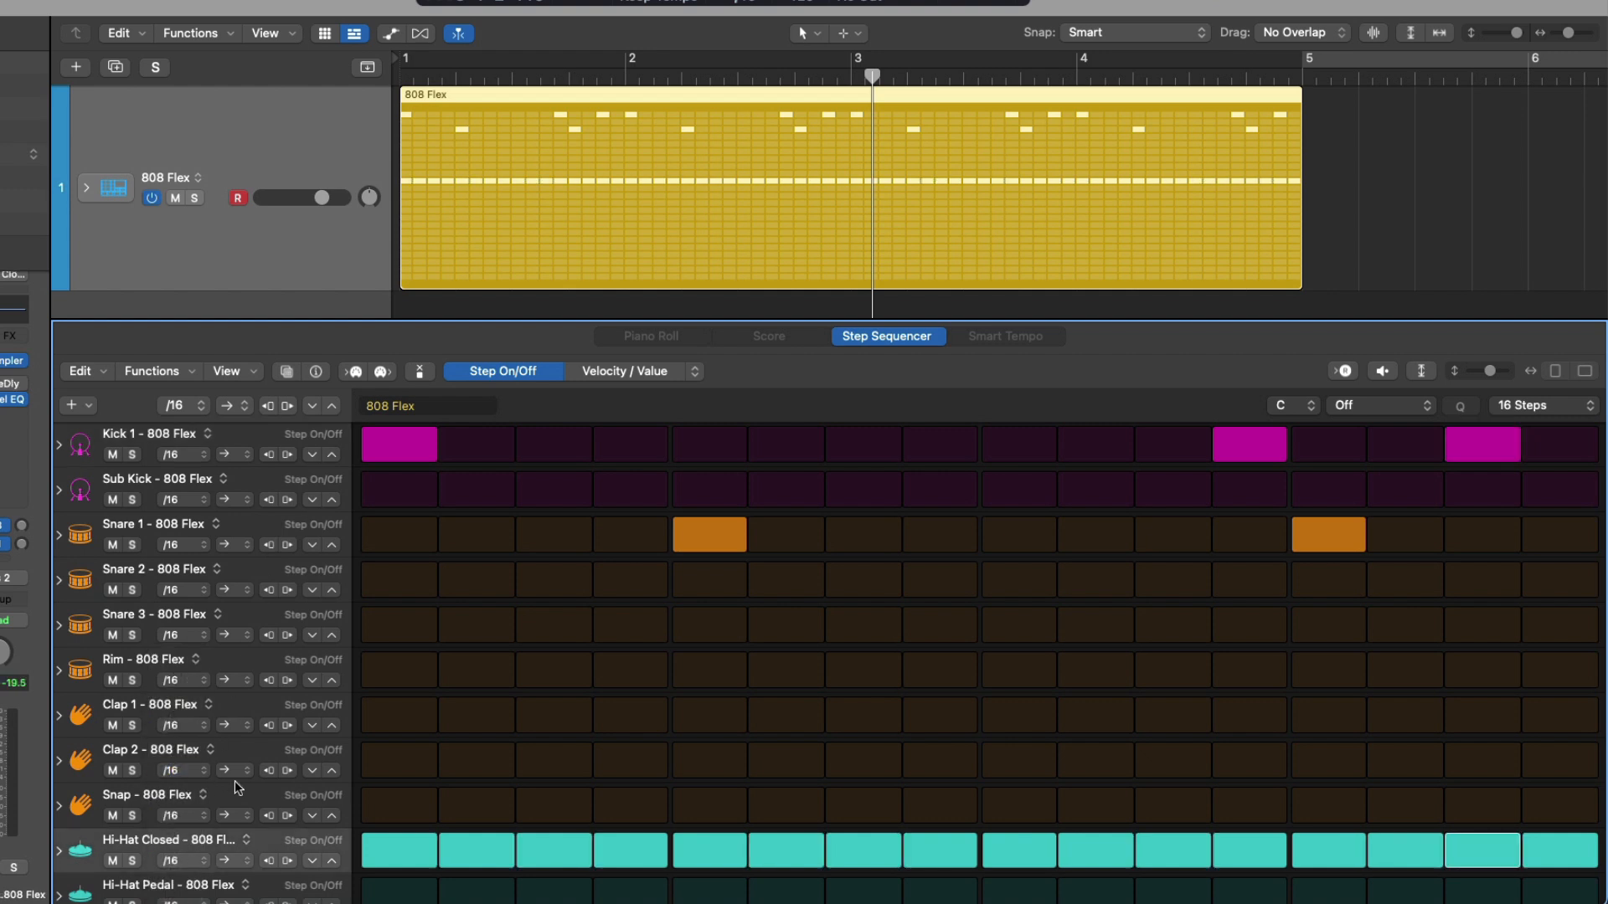
{"action": "left_click", "coordinate": [696, 375]}
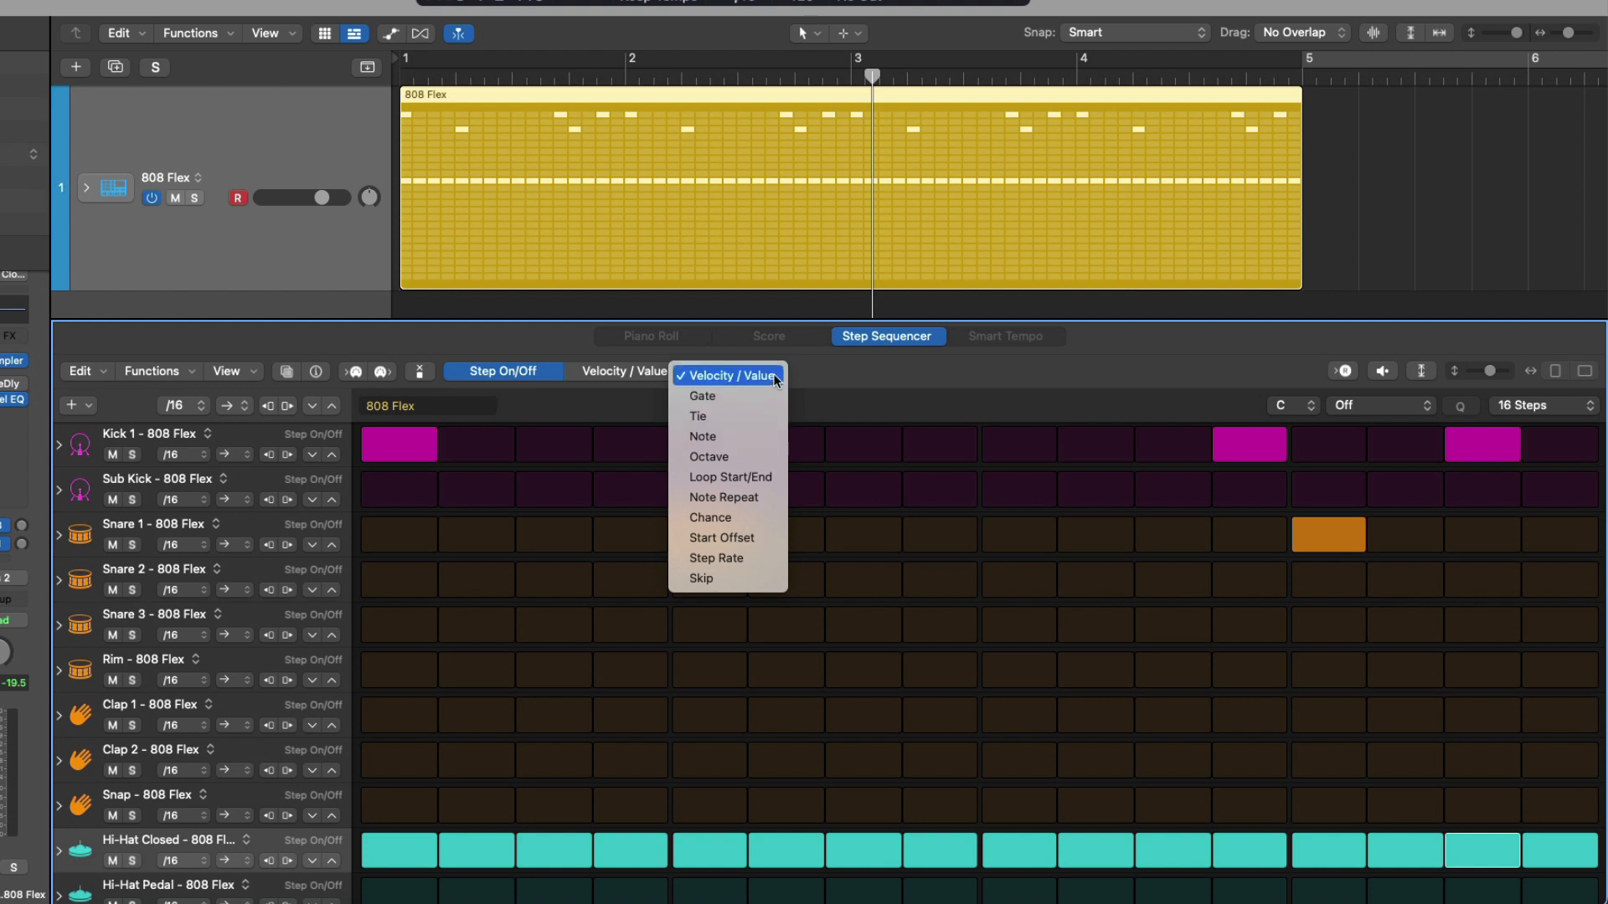
{"action": "left_click", "coordinate": [800, 375]}
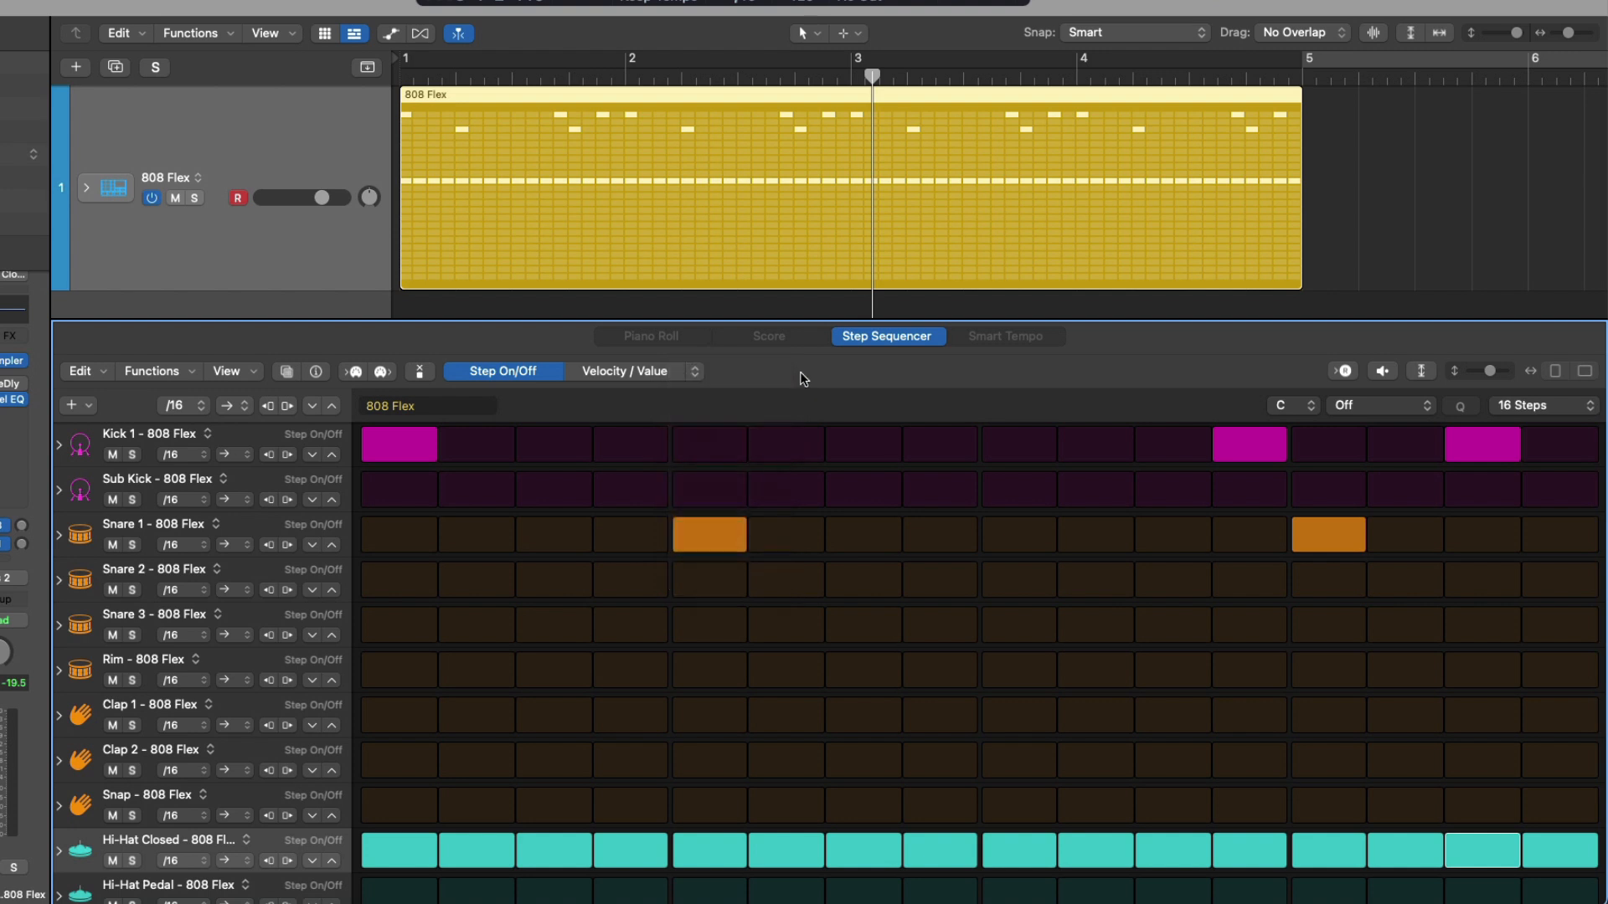
{"action": "left_click", "coordinate": [657, 372]}
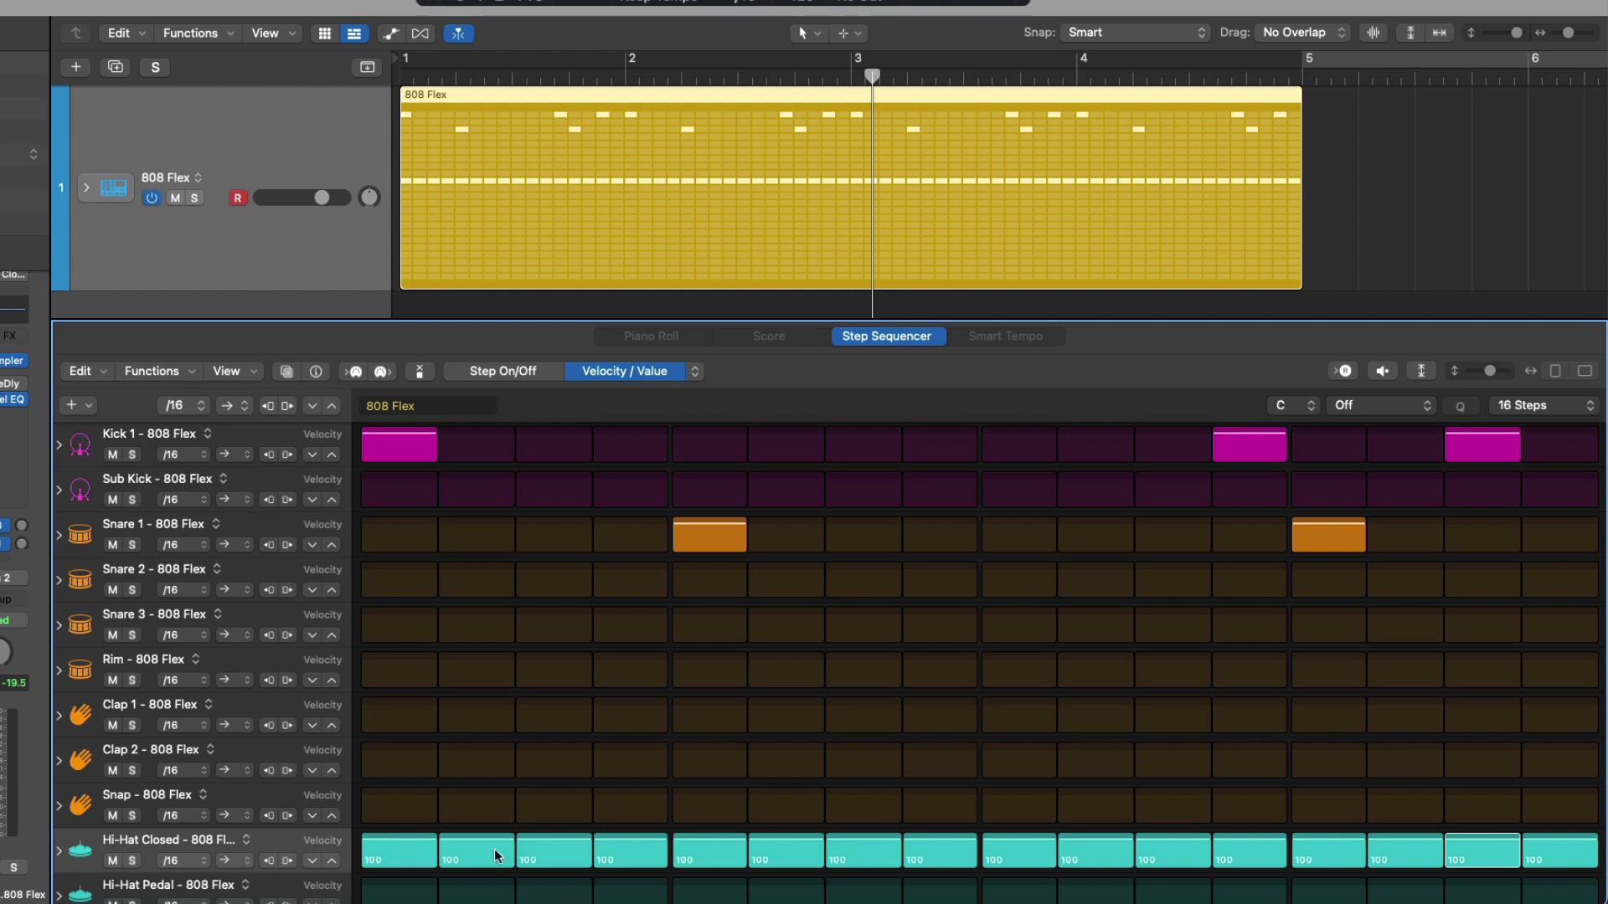
- Set Hi-Hat Closed velocities to 49, 40 and 69 on steps 2–4, 40 and 64 on steps 6–7, and 70 on step 9
{"action": "left_click_drag", "start_coordinate": [490, 846], "coordinate": [495, 865]}
{"action": "left_click_drag", "start_coordinate": [615, 847], "coordinate": [614, 847]}
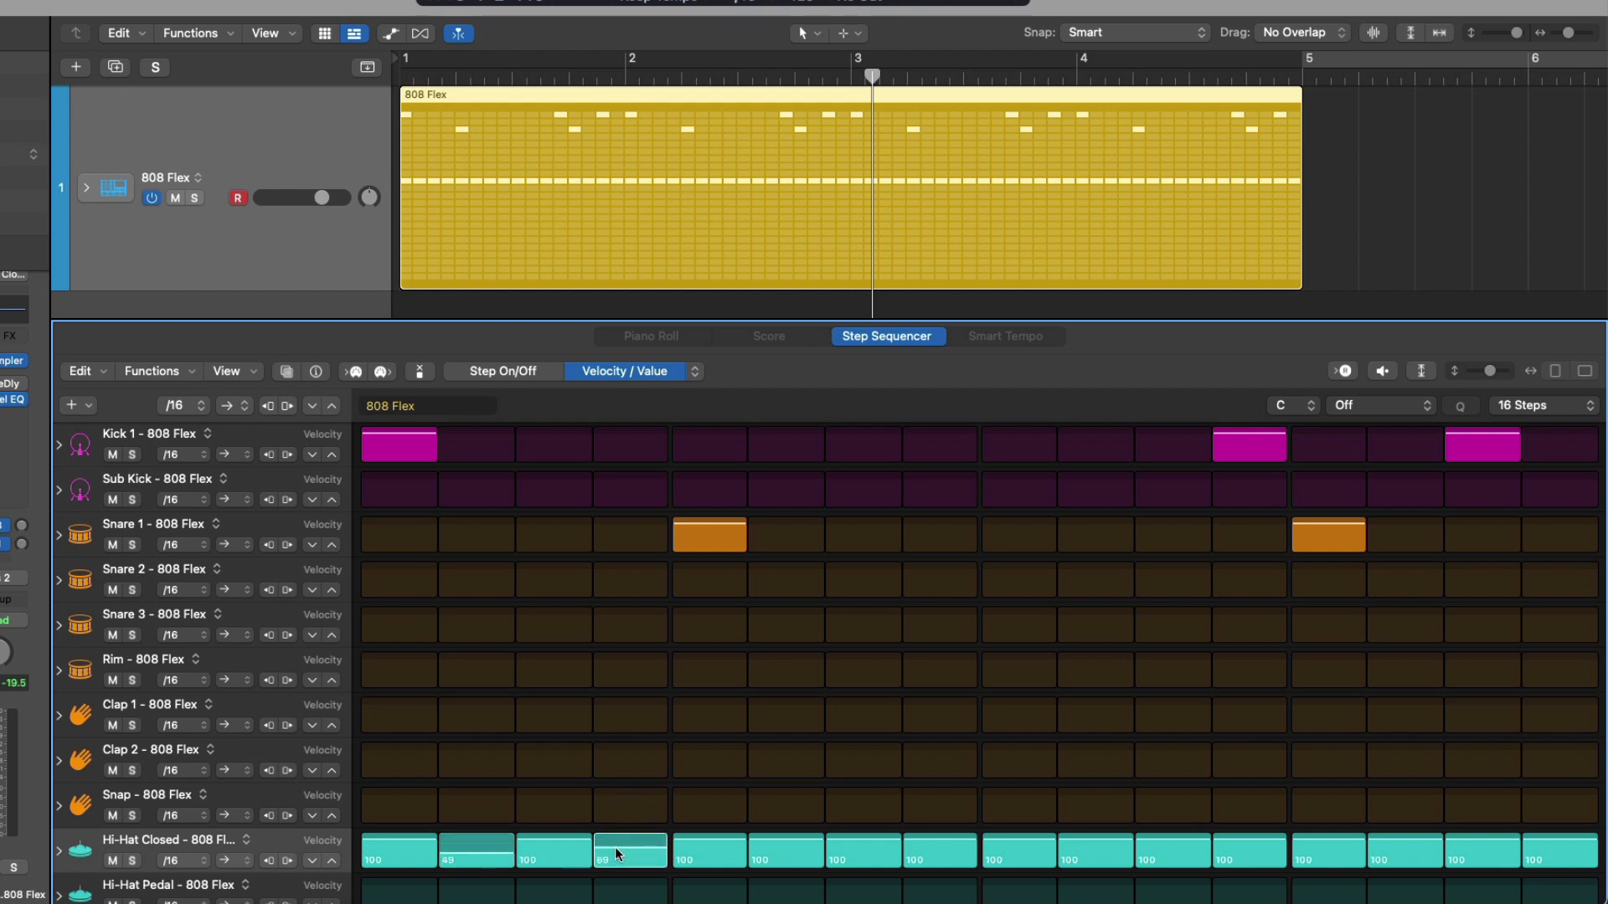
{"action": "left_click_drag", "start_coordinate": [576, 858], "coordinate": [576, 857]}
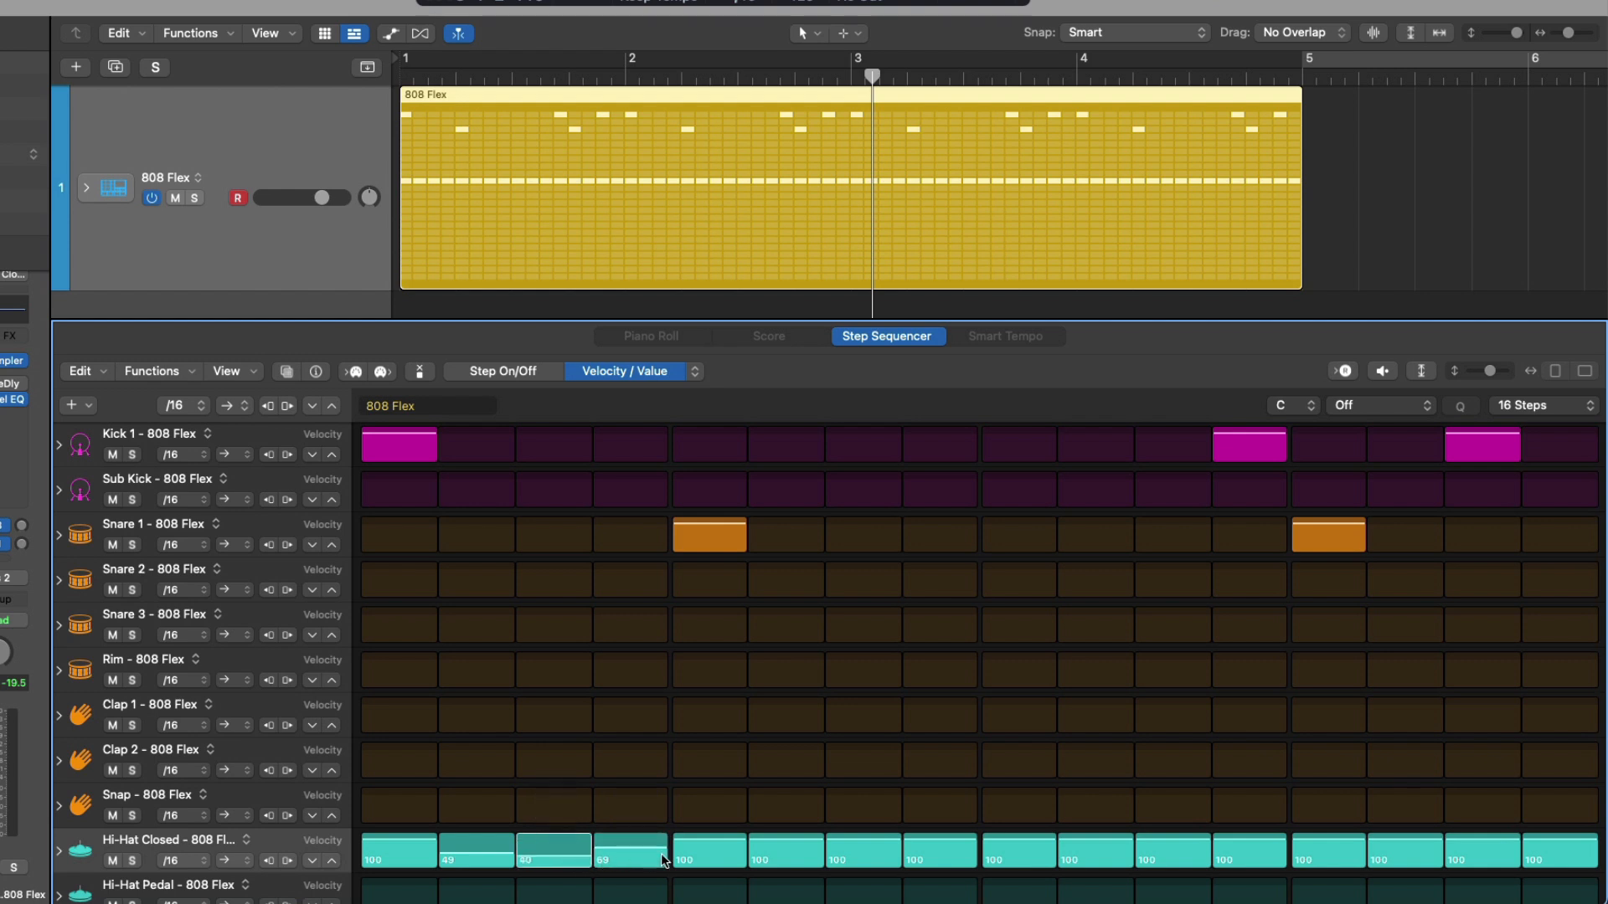
{"action": "left_click_drag", "start_coordinate": [763, 848], "coordinate": [762, 861]}
{"action": "left_click_drag", "start_coordinate": [875, 848], "coordinate": [874, 853]}
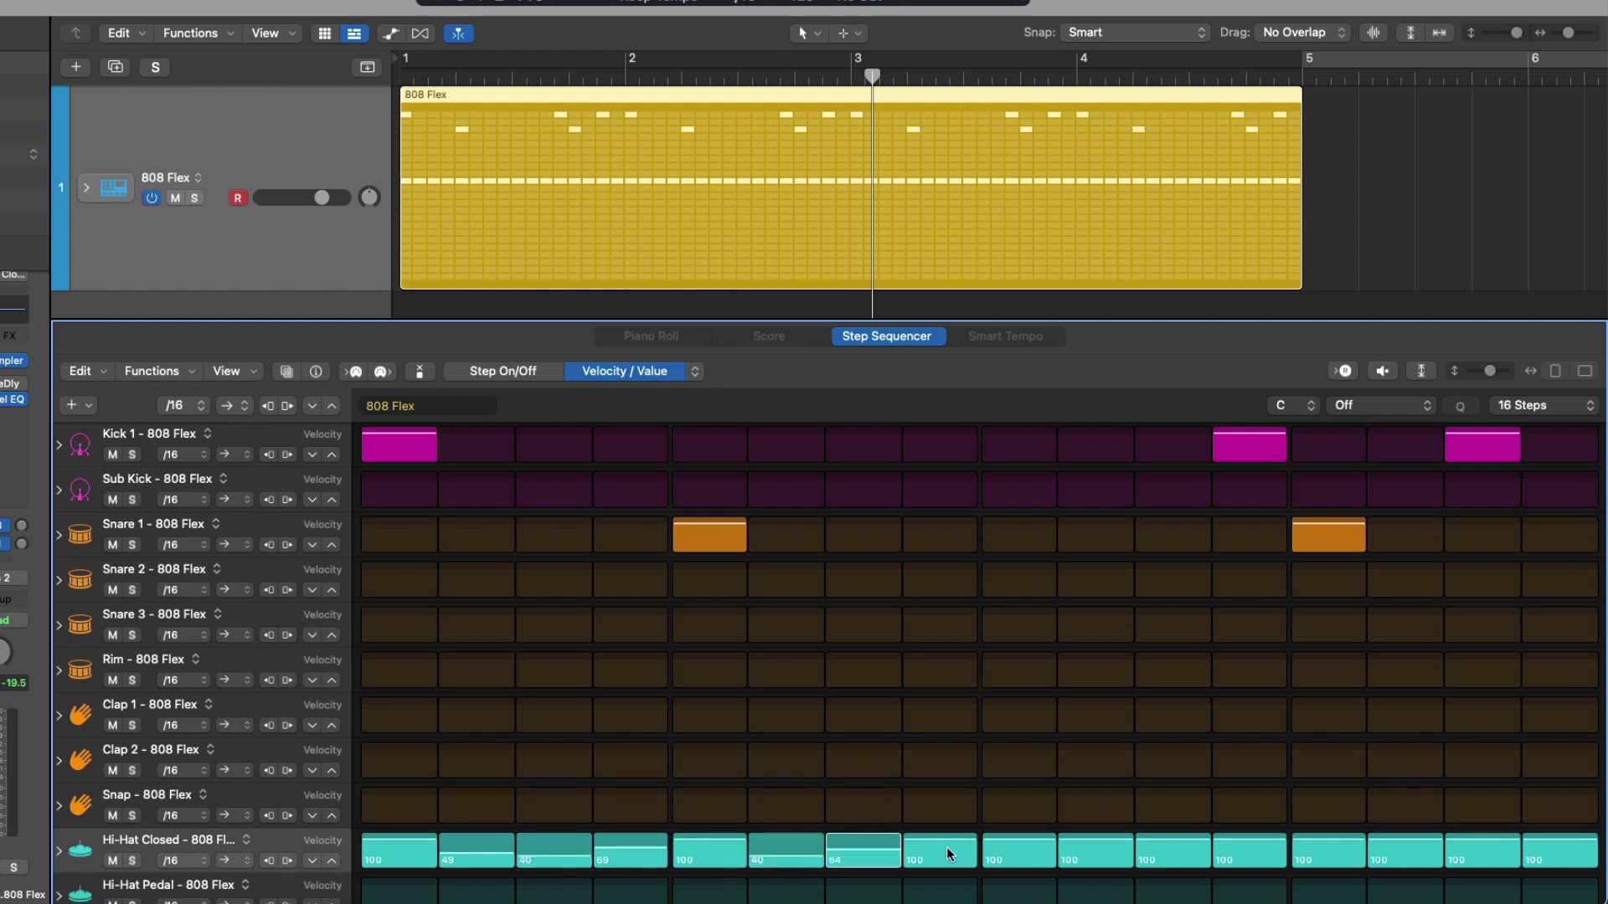
{"action": "left_click_drag", "start_coordinate": [1009, 849], "coordinate": [1009, 849]}
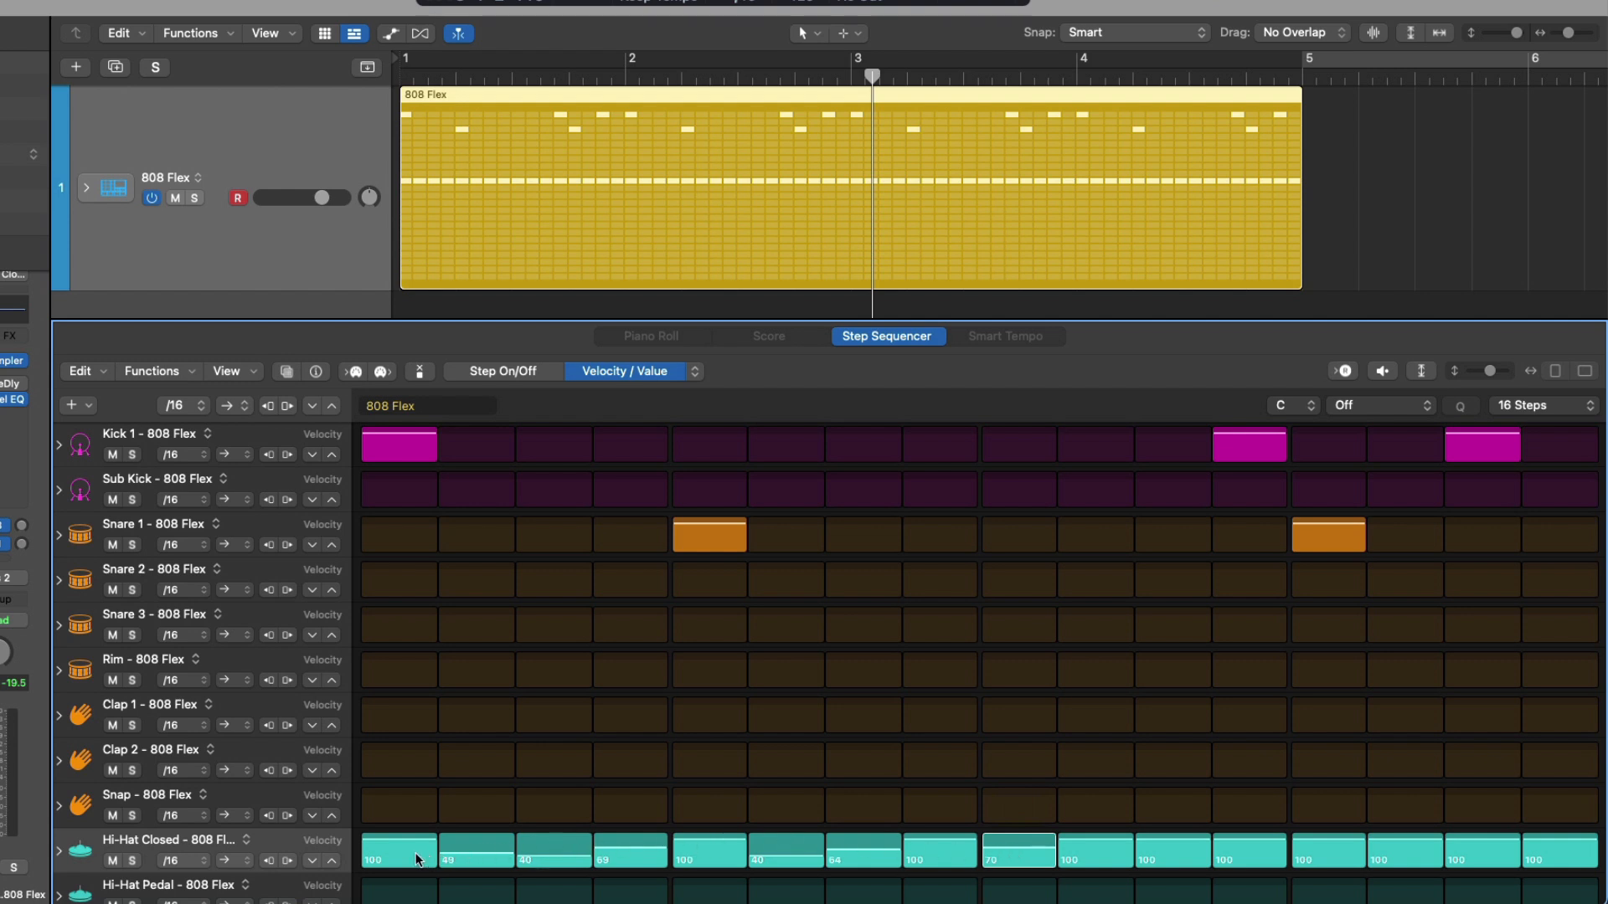
- Draw a rising velocity ramp from 55 to 100 across all 16 Hi-Hat Closed steps, and preview the pattern
{"action": "left_click_drag", "start_coordinate": [416, 859], "coordinate": [417, 858]}
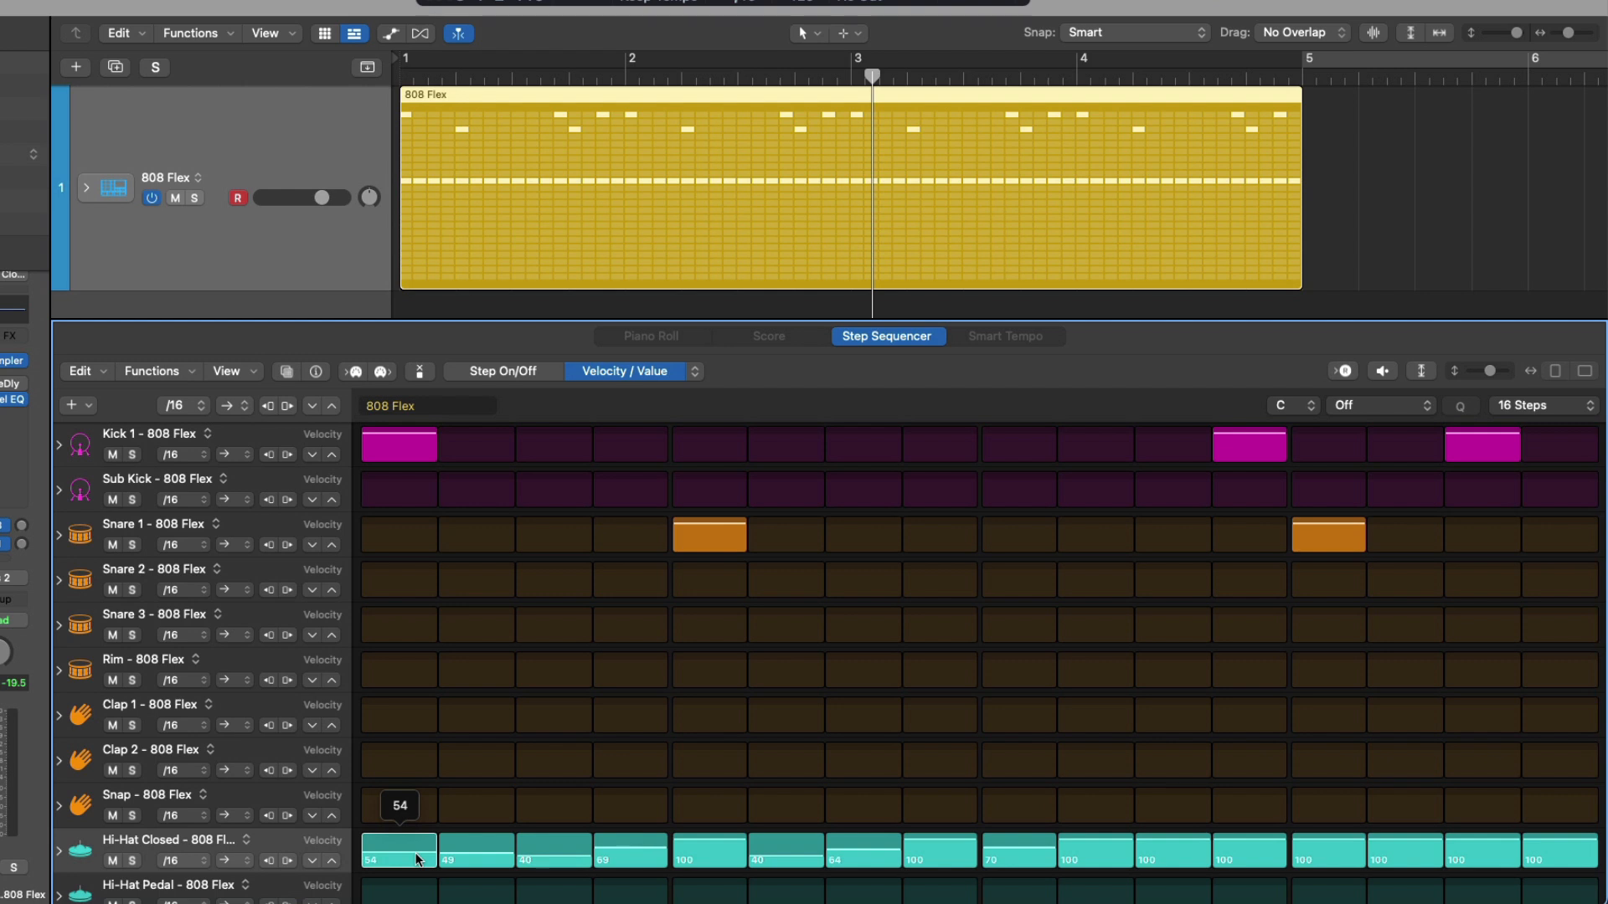
{"action": "left_click_drag", "start_coordinate": [416, 858], "coordinate": [1554, 837]}
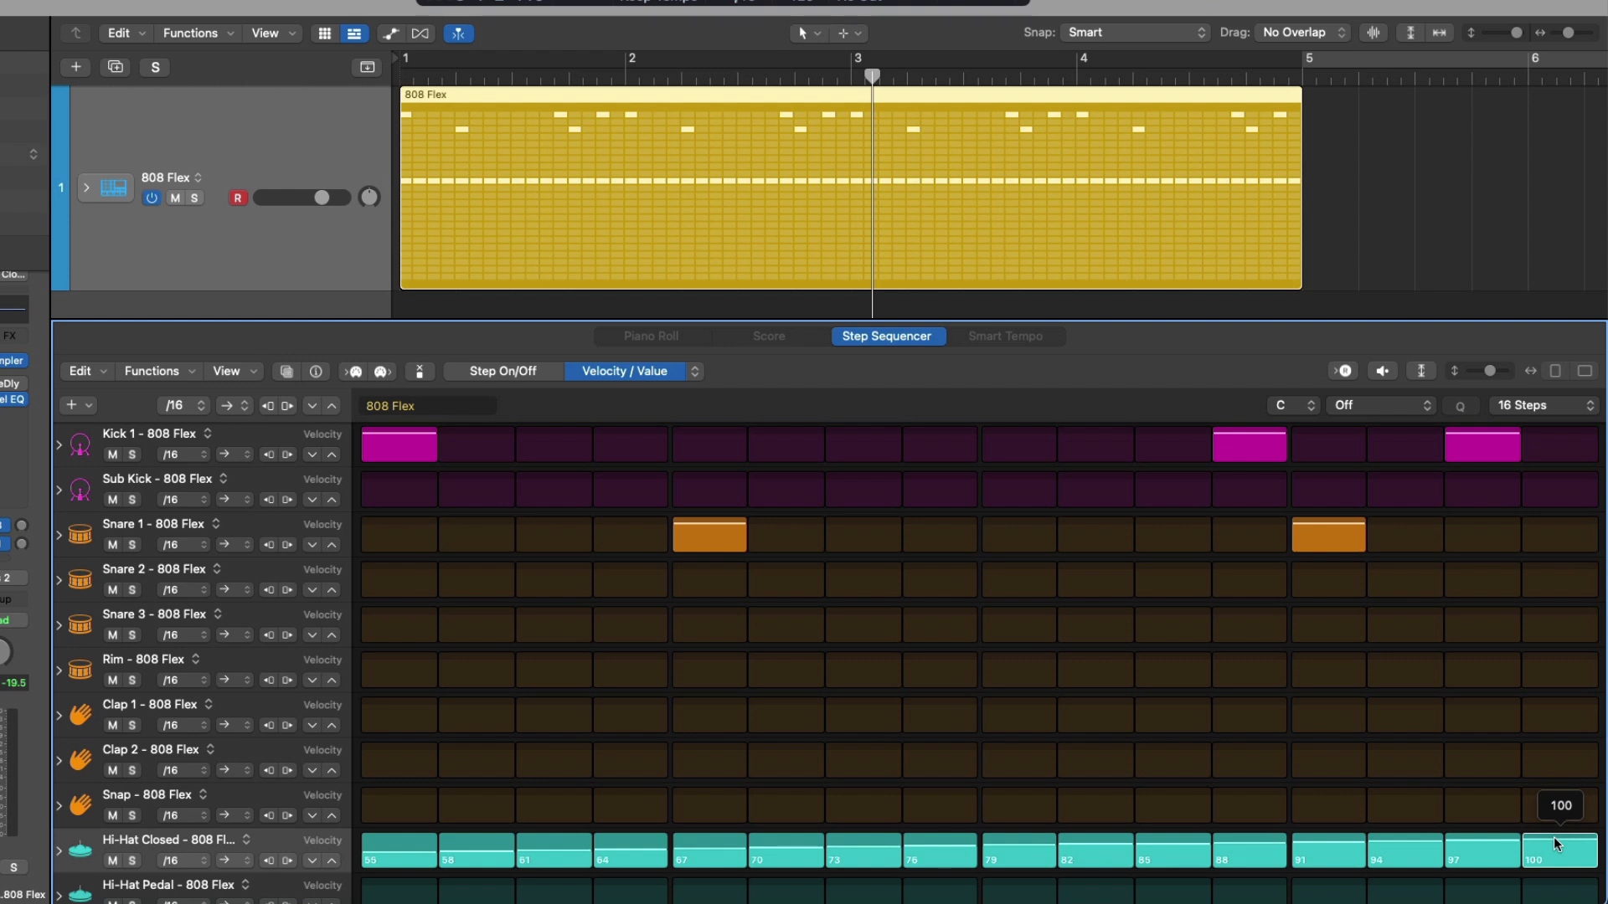
{"action": "left_click_drag", "start_coordinate": [1554, 837], "coordinate": [1554, 836]}
{"action": "key", "text": "alt+space"}
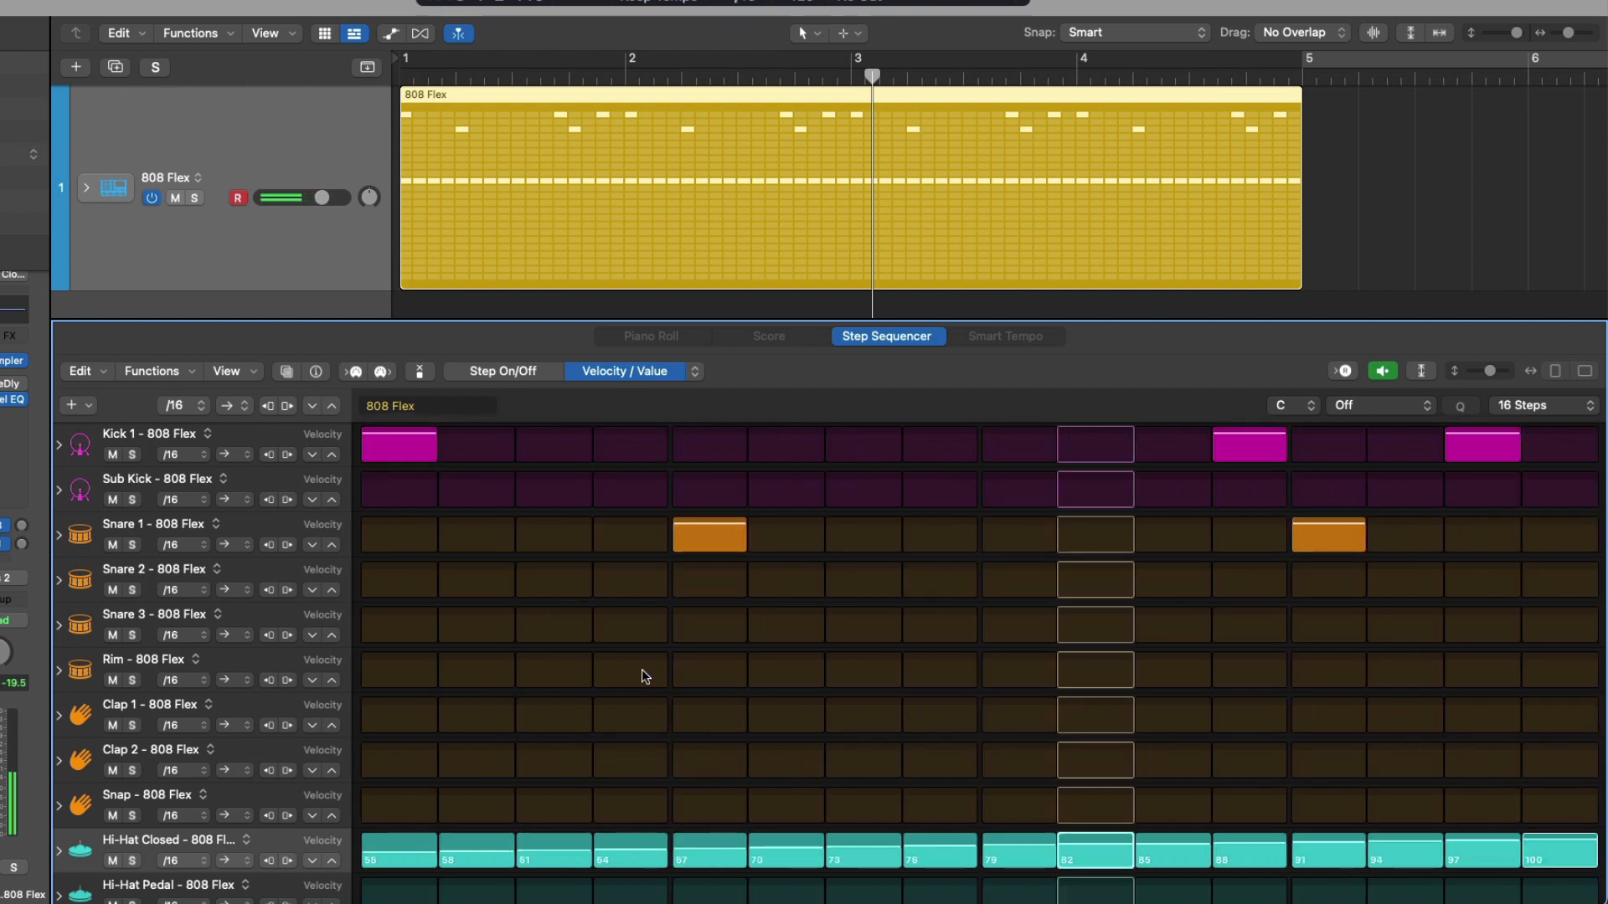
{"action": "key", "text": "alt+space"}
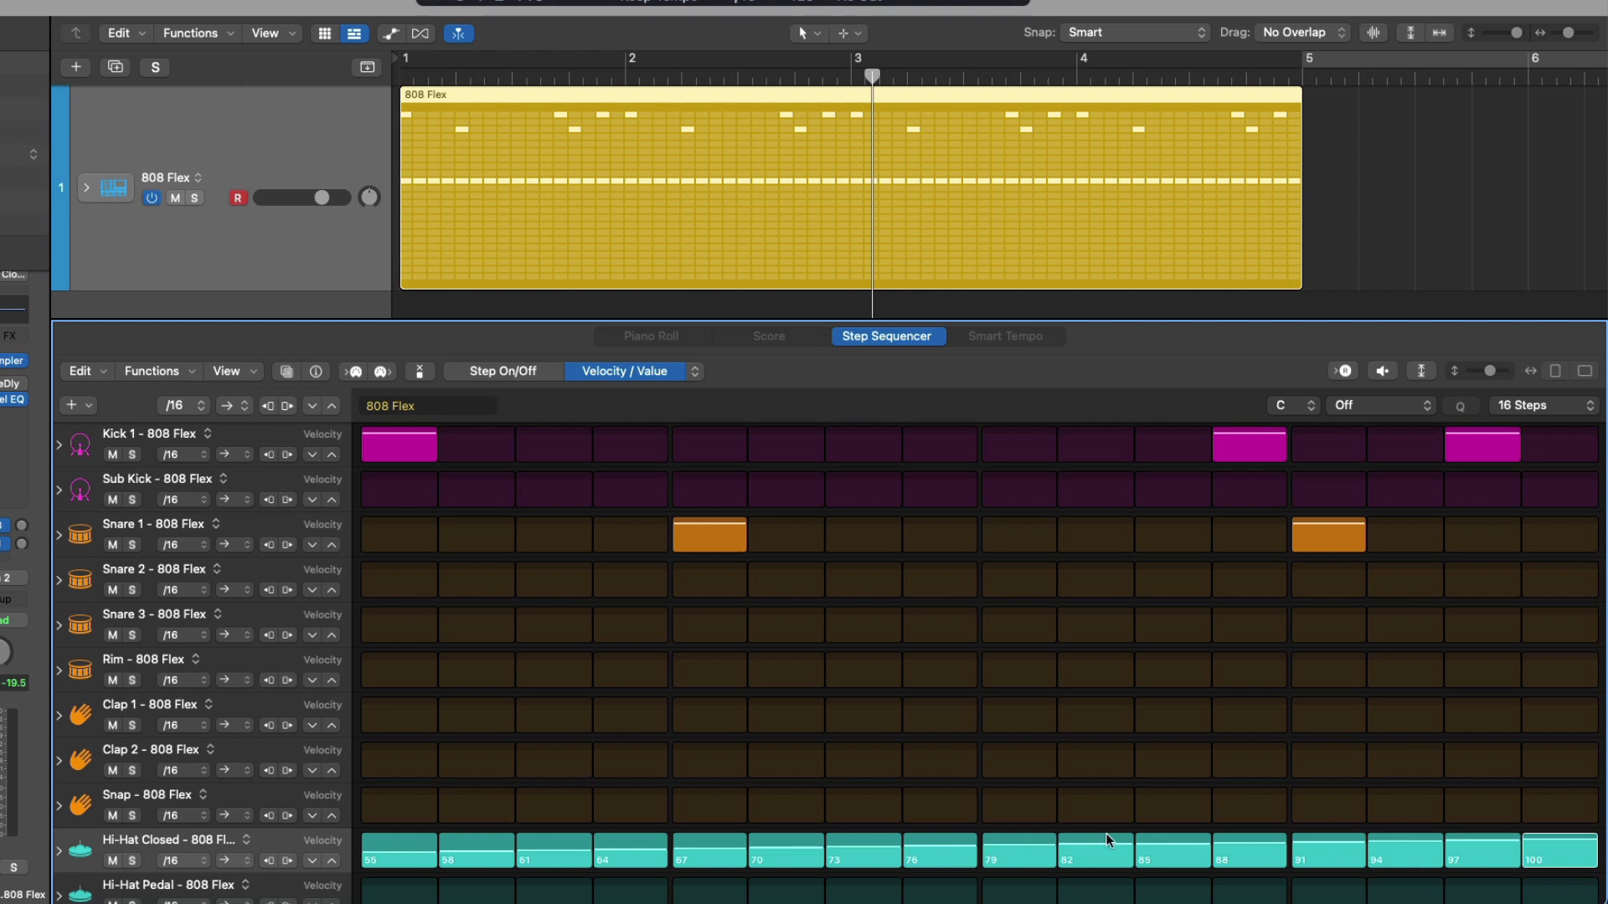
- Redraw the first eight Hi-Hat Closed velocities unevenly, between about 20 and 100, and preview the pattern
{"action": "left_click", "coordinate": [388, 841]}
{"action": "mouse_move", "coordinate": [492, 847]}
{"action": "left_mouse_down"}
{"action": "mouse_move", "coordinate": [492, 861]}
{"action": "mouse_move", "coordinate": [616, 862]}
{"action": "mouse_move", "coordinate": [702, 836]}
{"action": "mouse_move", "coordinate": [863, 859]}
{"action": "mouse_move", "coordinate": [932, 844]}
{"action": "mouse_move", "coordinate": [935, 871]}
{"action": "left_mouse_up"}
{"action": "key", "text": "alt+space"}
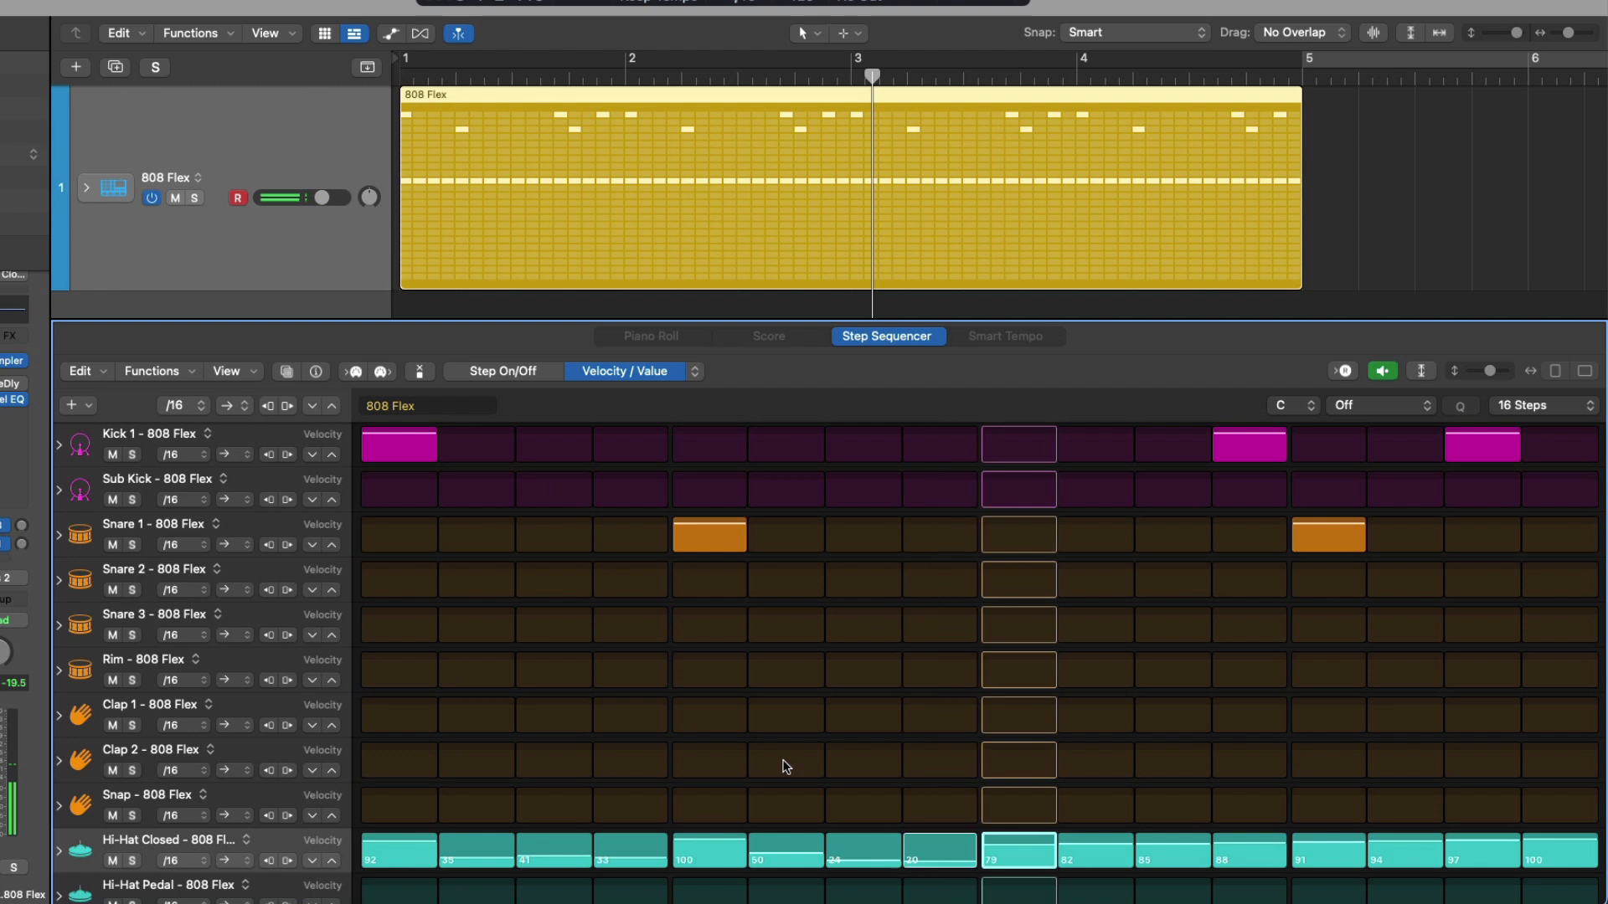
{"action": "key", "text": "alt+space"}
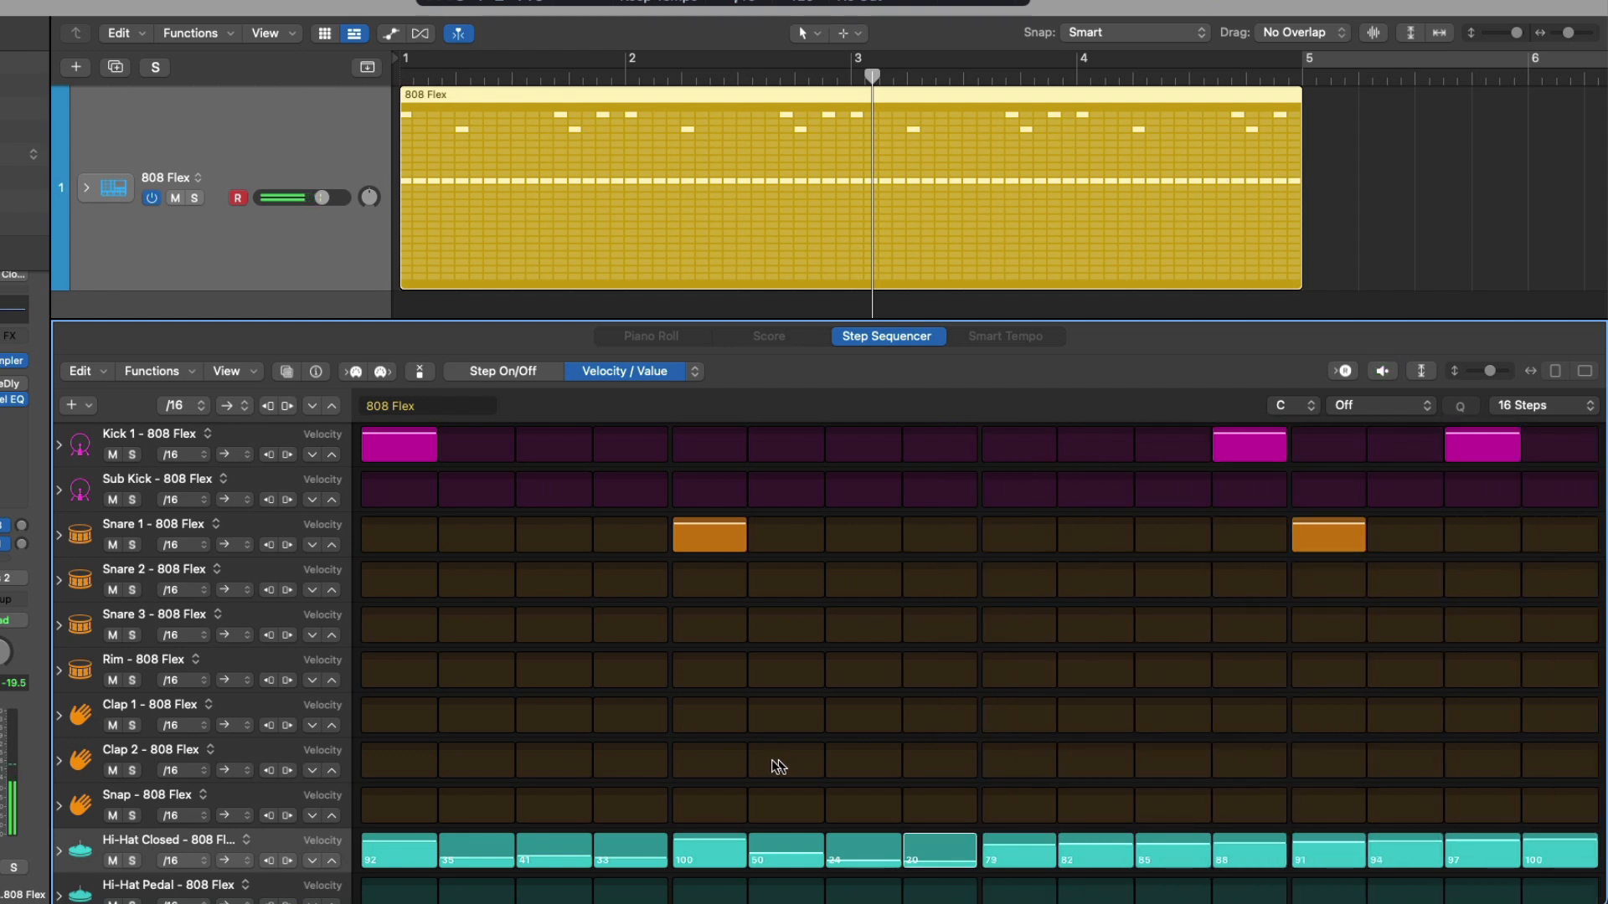
- Randomize the velocities of the Hi-Hat Closed row and preview the pattern
{"action": "right_click", "coordinate": [272, 834]}
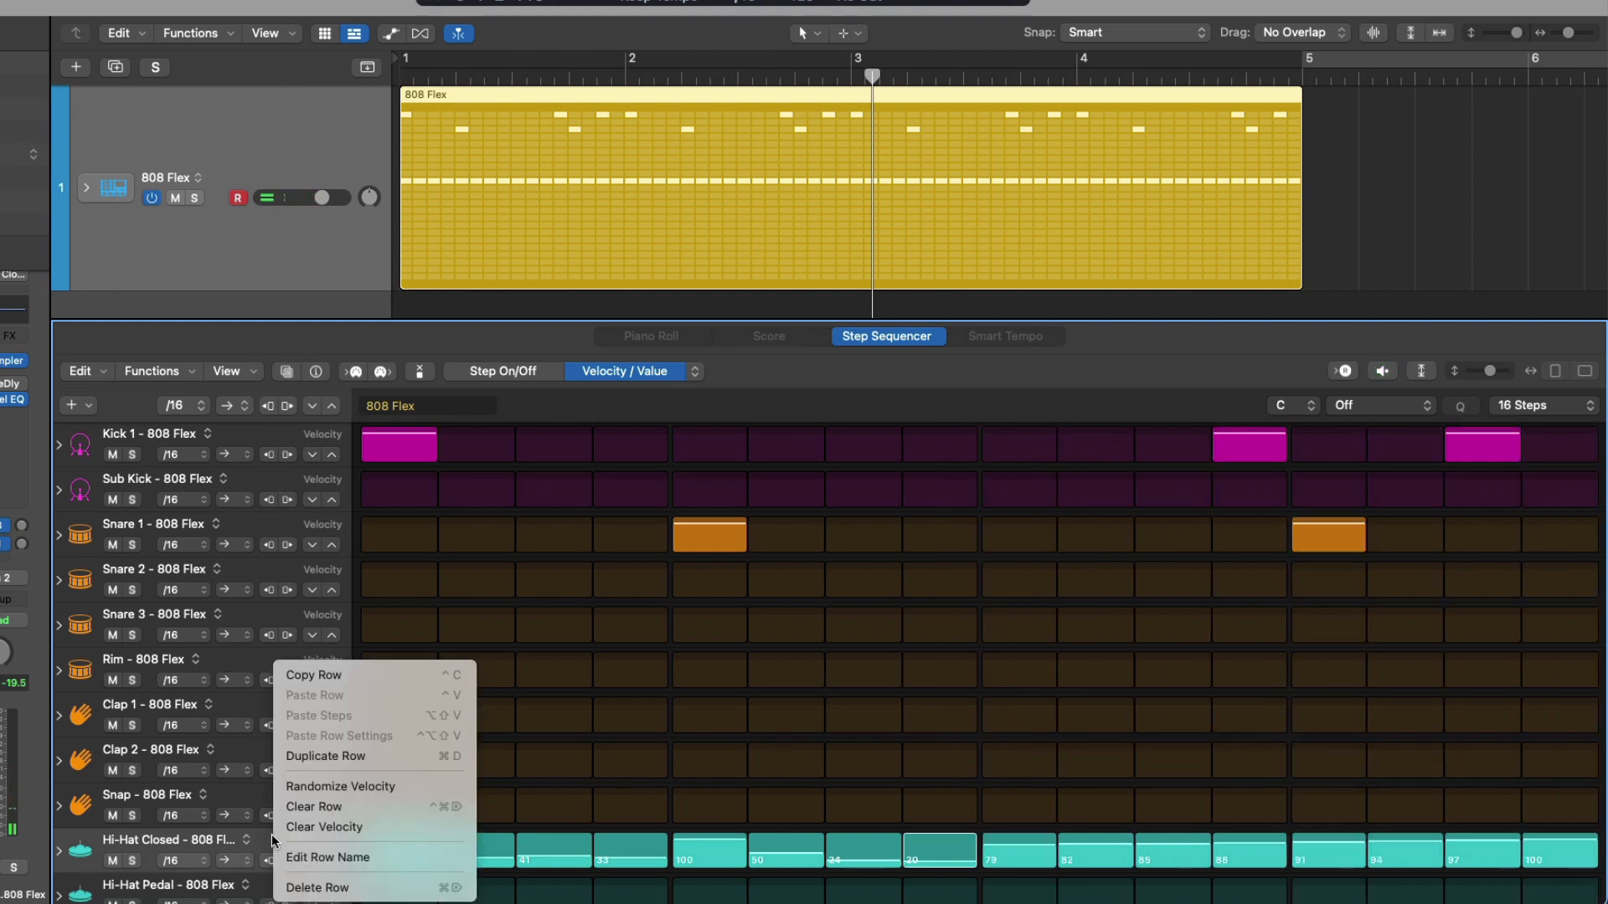
{"action": "left_click", "coordinate": [318, 787]}
{"action": "key", "text": "space"}
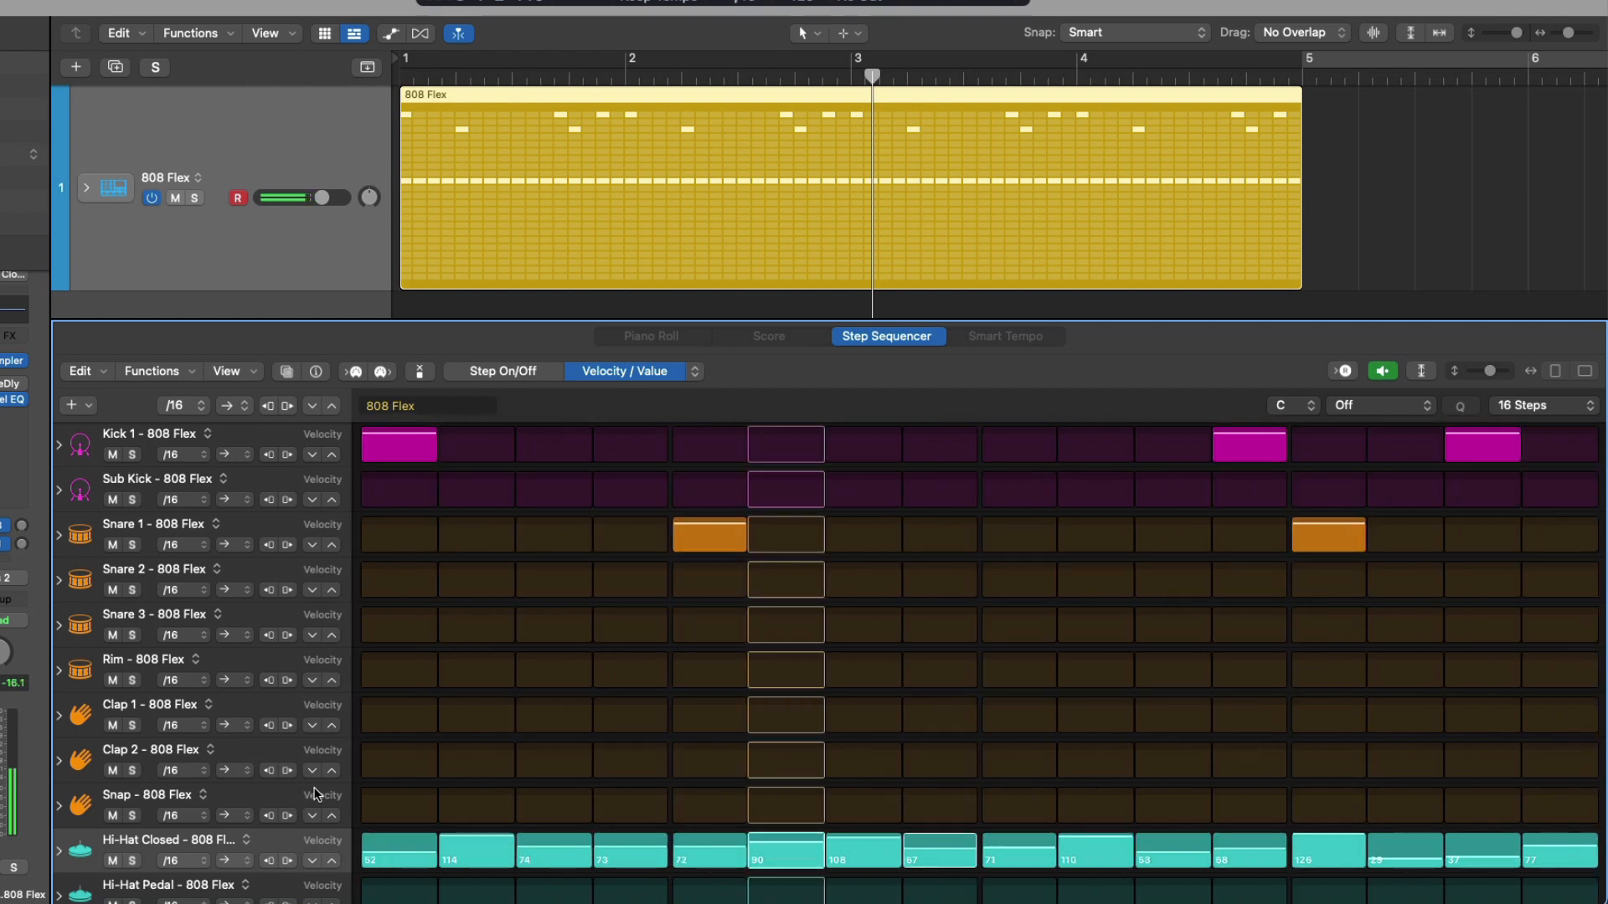
{"action": "key", "text": "space"}
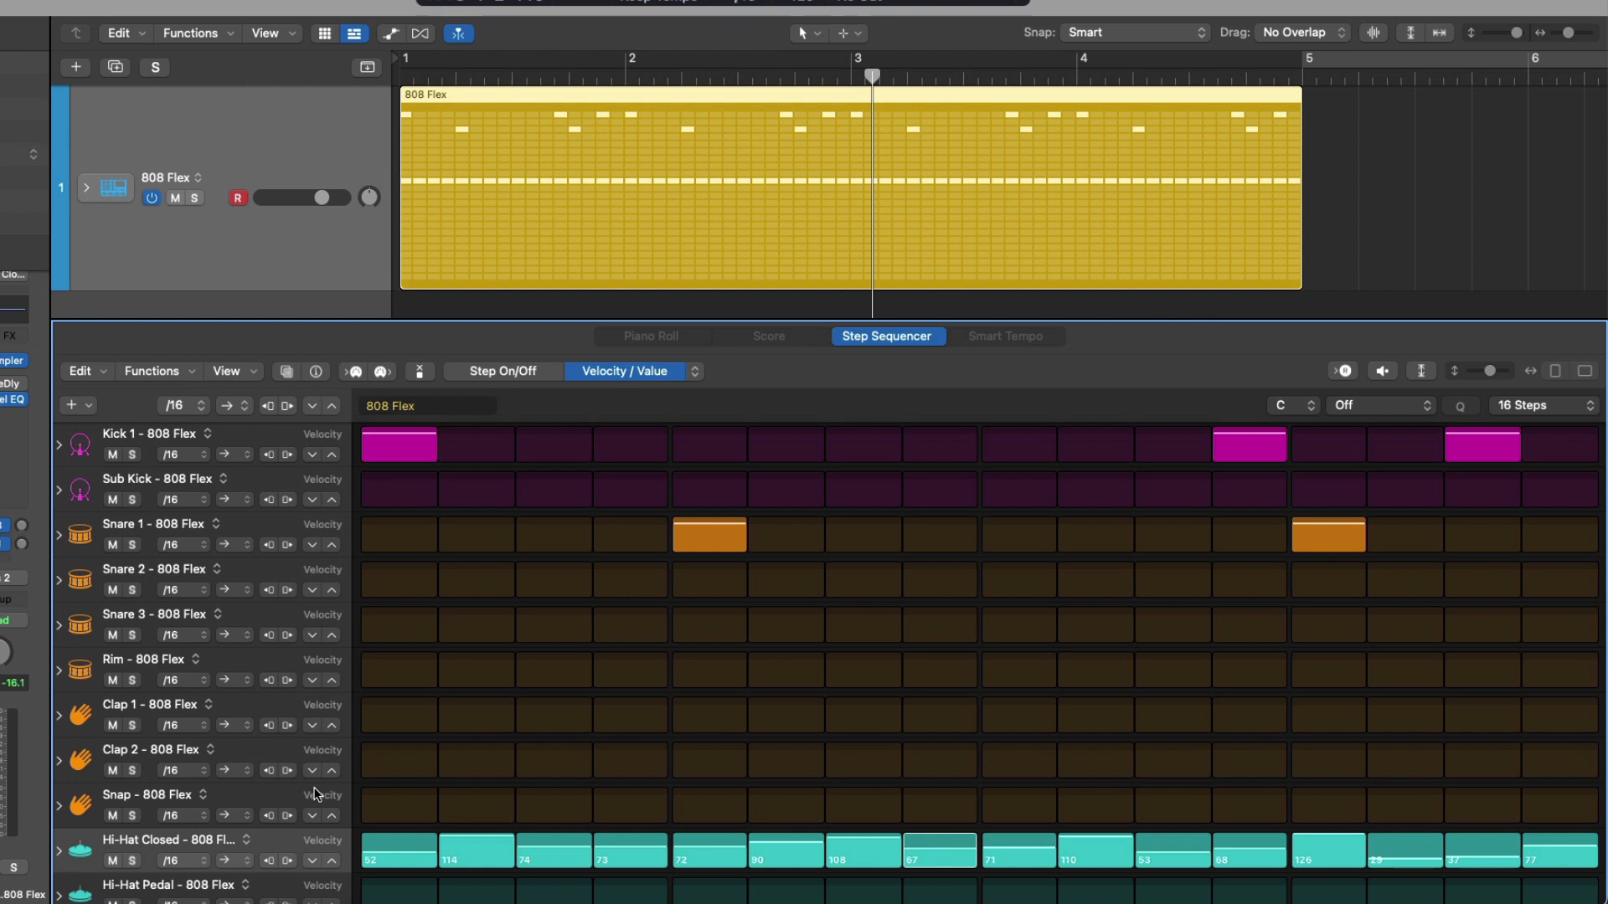
- Enlarge the Hi-Hat Closed row and set its velocities to 80 on step 1, 27 on step 3 and 72 on step 14
{"action": "mouse_move", "coordinate": [410, 850]}
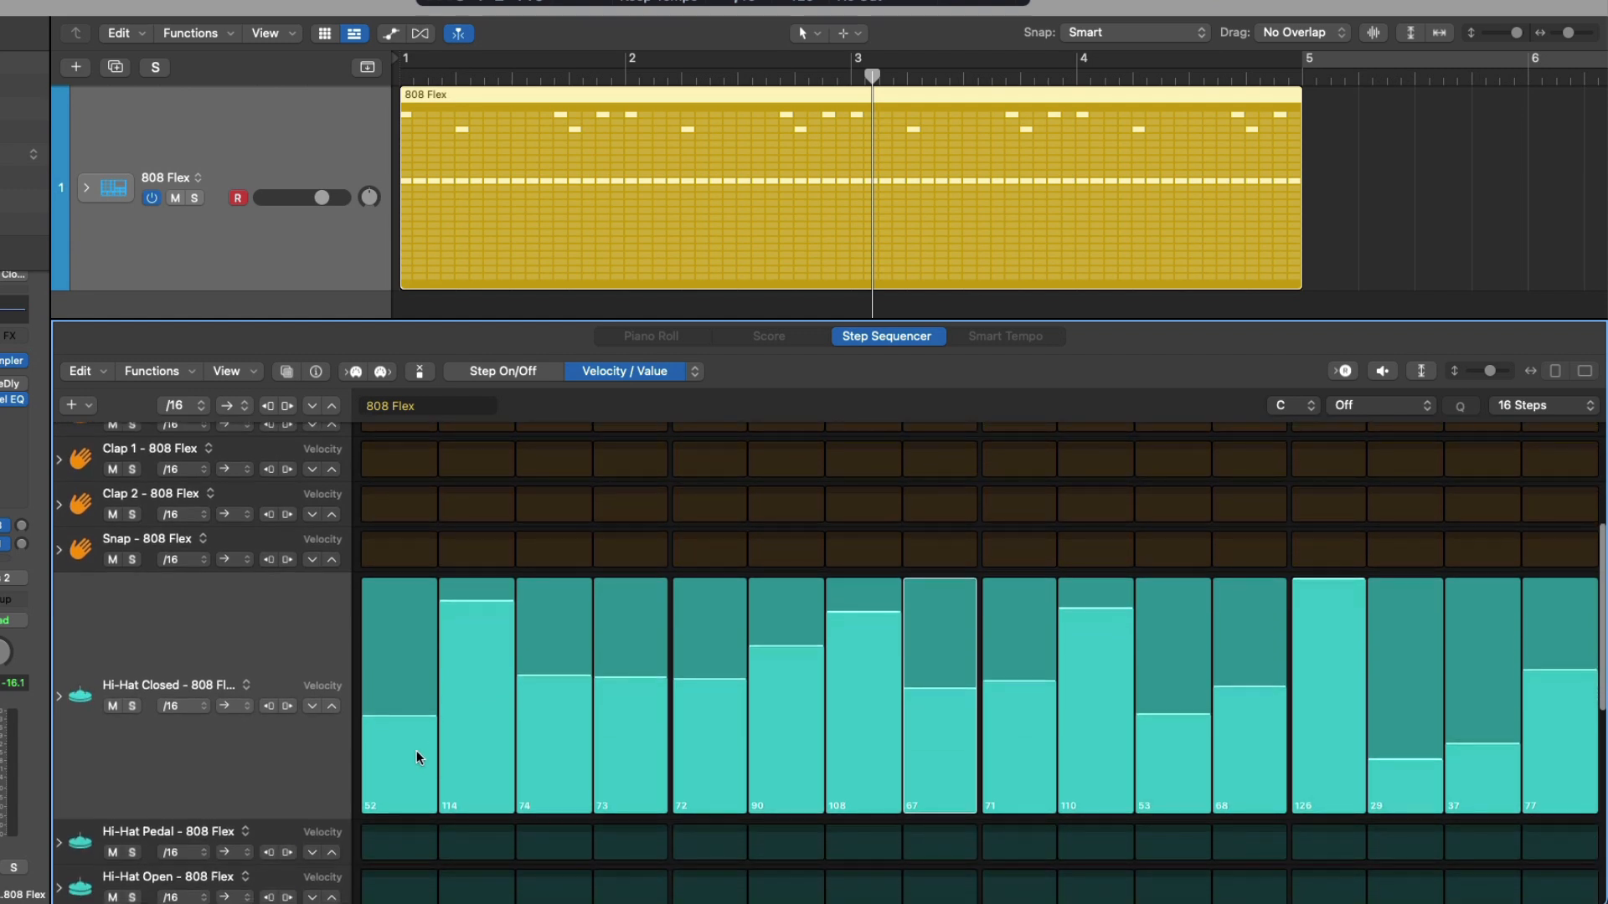
{"action": "left_click_drag", "start_coordinate": [390, 730], "coordinate": [406, 661]}
{"action": "left_click_drag", "start_coordinate": [562, 704], "coordinate": [561, 765]}
{"action": "left_click_drag", "start_coordinate": [1397, 758], "coordinate": [1395, 676]}
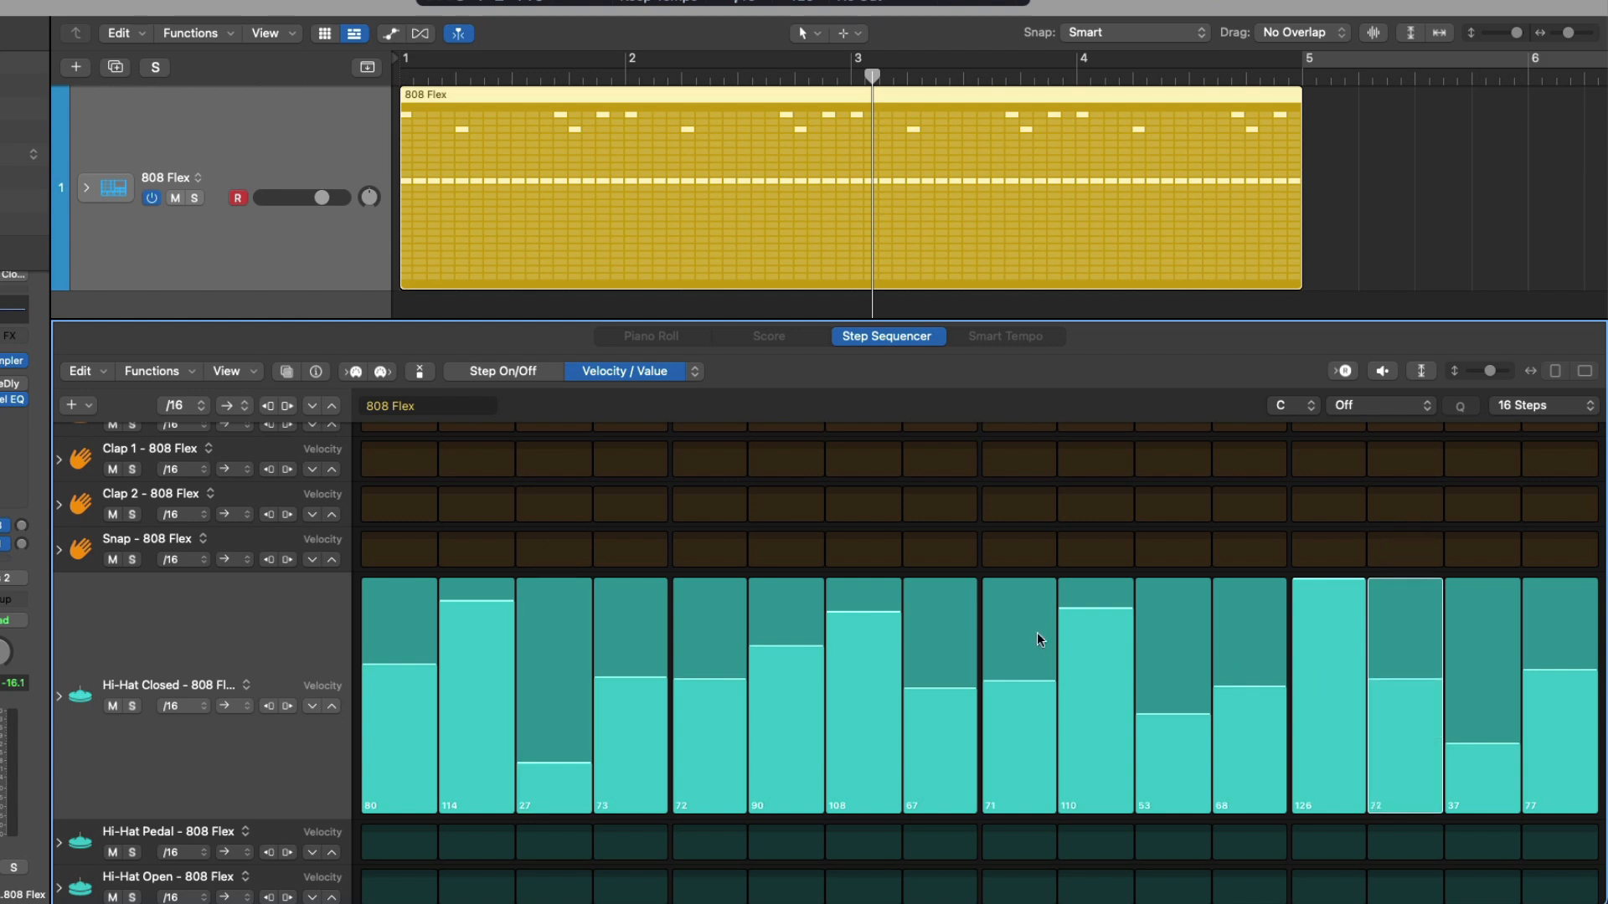
- Switch the step edit mode to Note Repeat, enlarge the Snare 1 row and set its step 5 to 3 repeats
{"action": "left_click", "coordinate": [702, 373]}
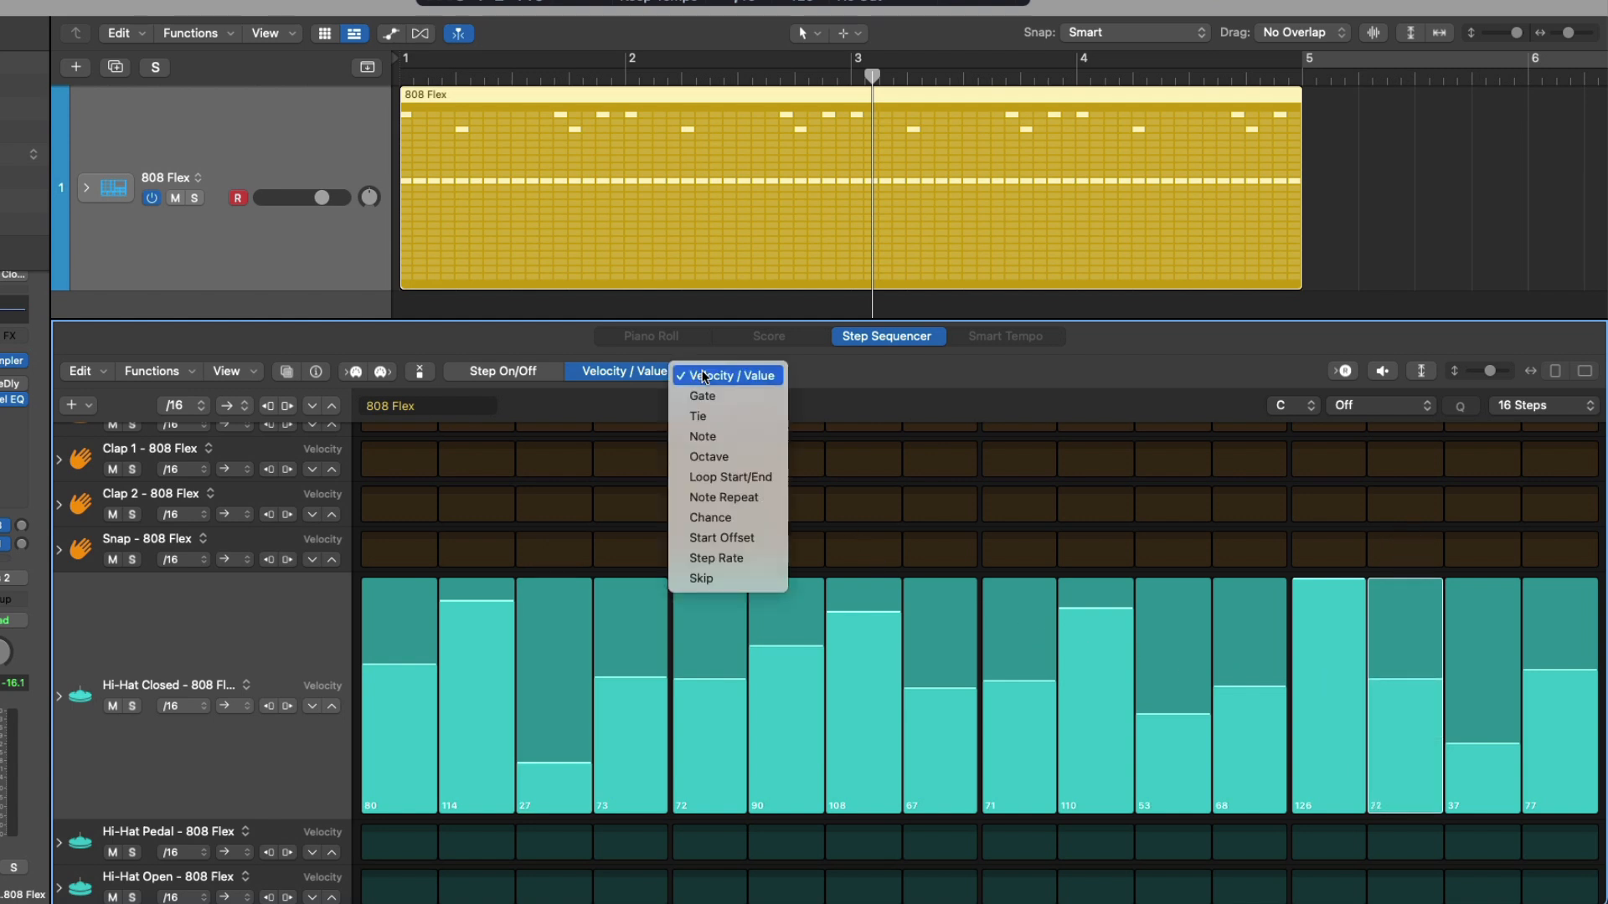
{"action": "left_click", "coordinate": [706, 496]}
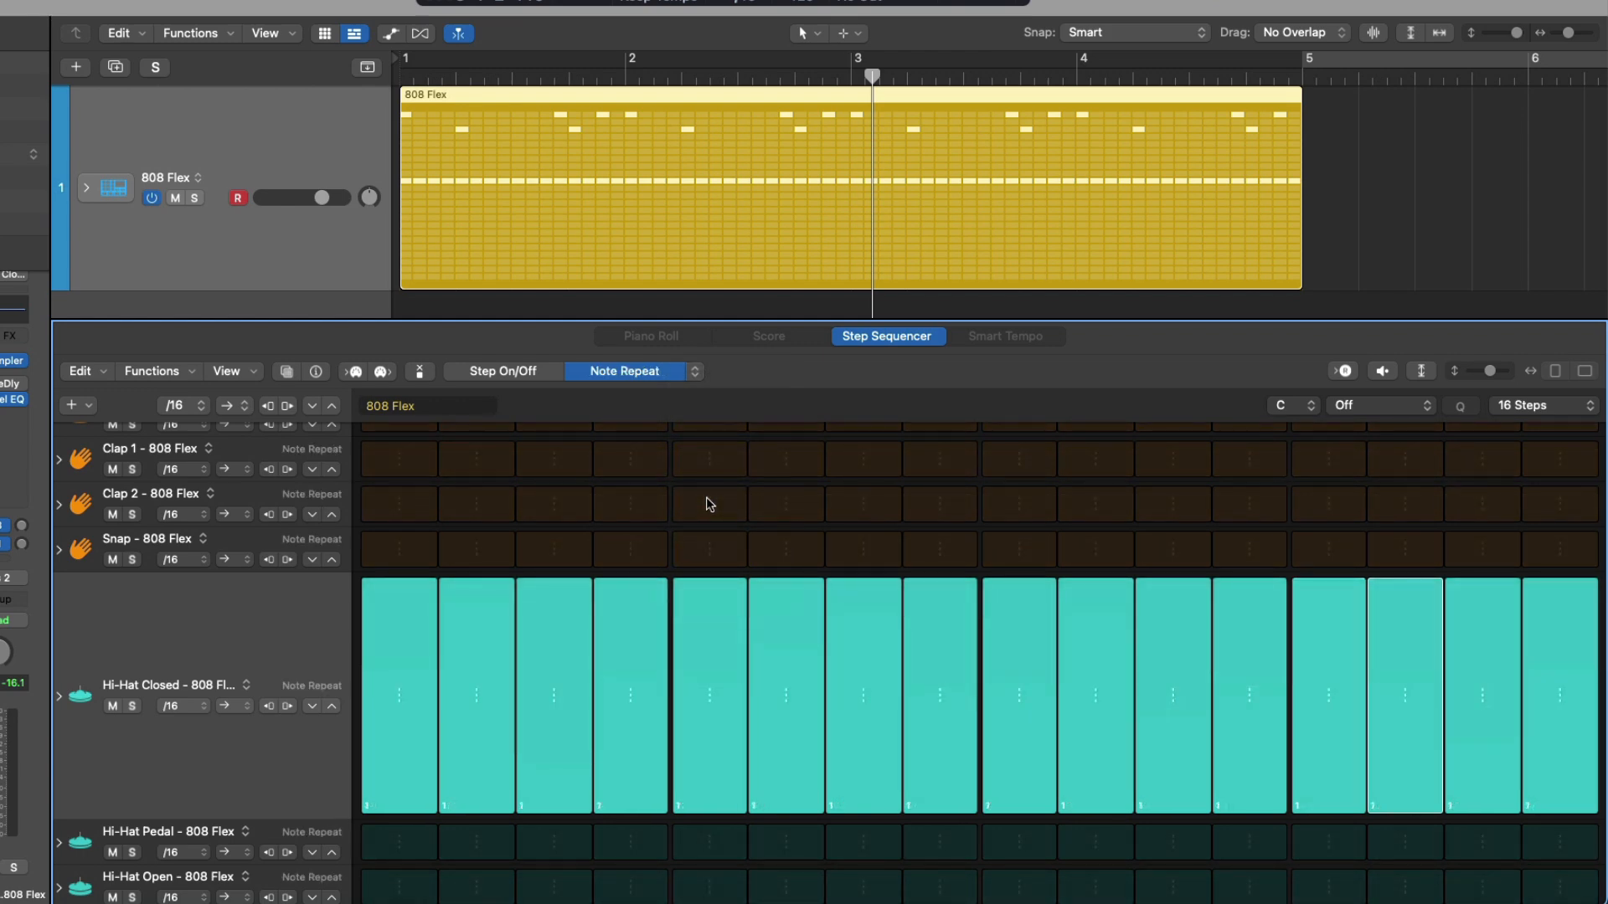
{"action": "scroll", "coordinate": [709, 504], "scroll_direction": "up", "scroll_amount": 5}
{"action": "left_click_drag", "start_coordinate": [708, 538], "coordinate": [704, 700]}
{"action": "left_click", "coordinate": [705, 701]}
{"action": "left_click_drag", "start_coordinate": [706, 698], "coordinate": [703, 685]}
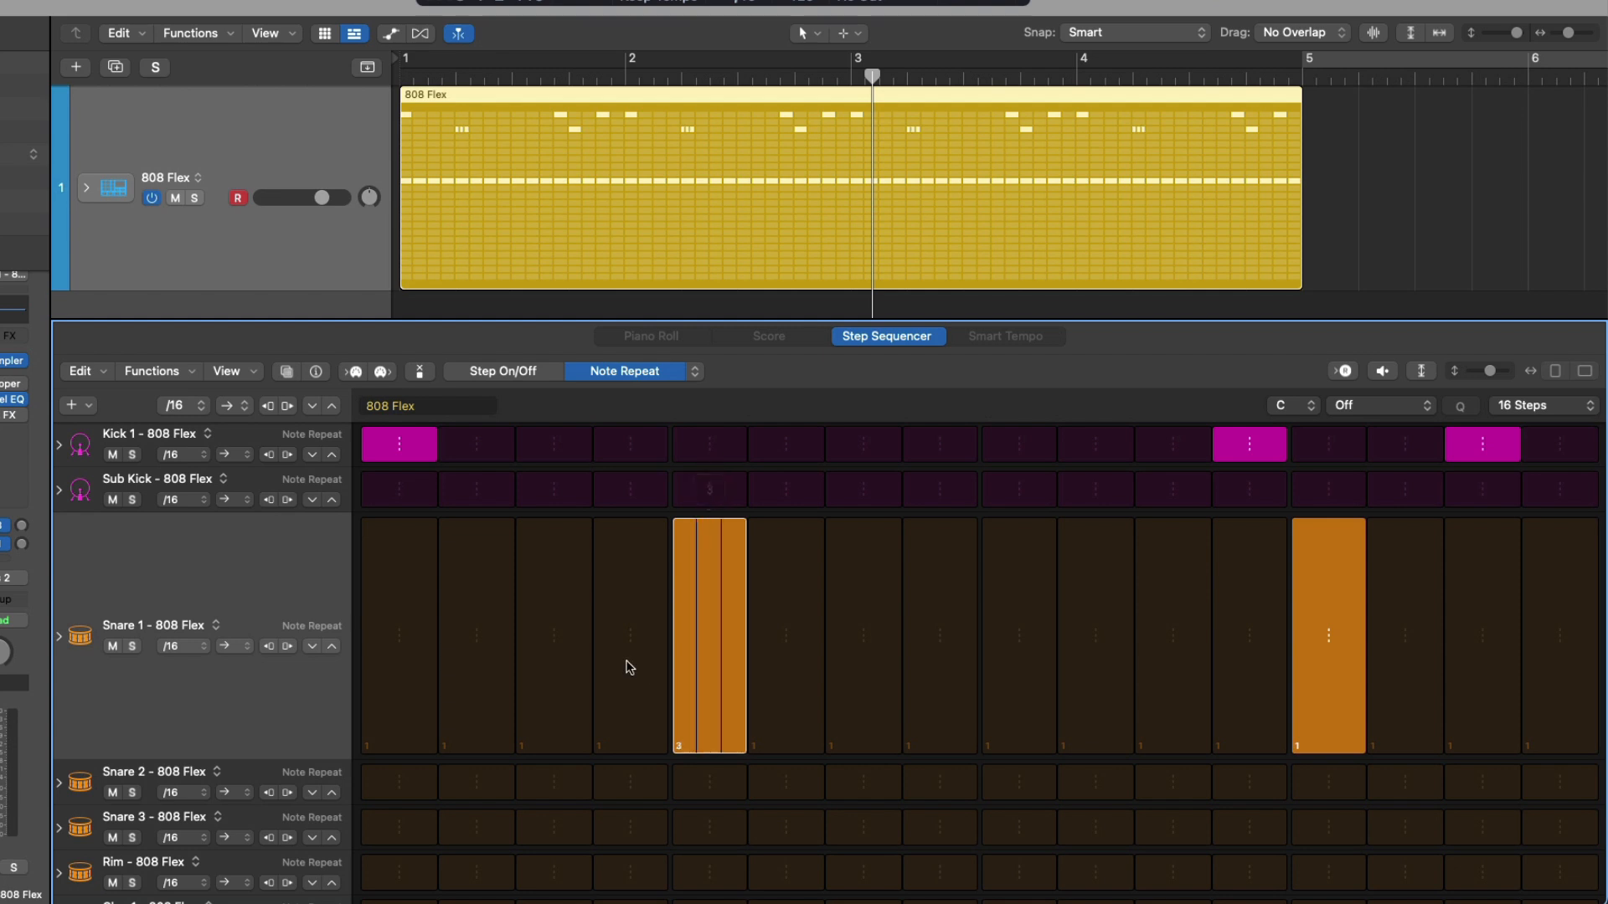
- Preview the repeated snare hit, and return step 5 of the Snare 1 row to a note repeat of 1
{"action": "key", "text": "space"}
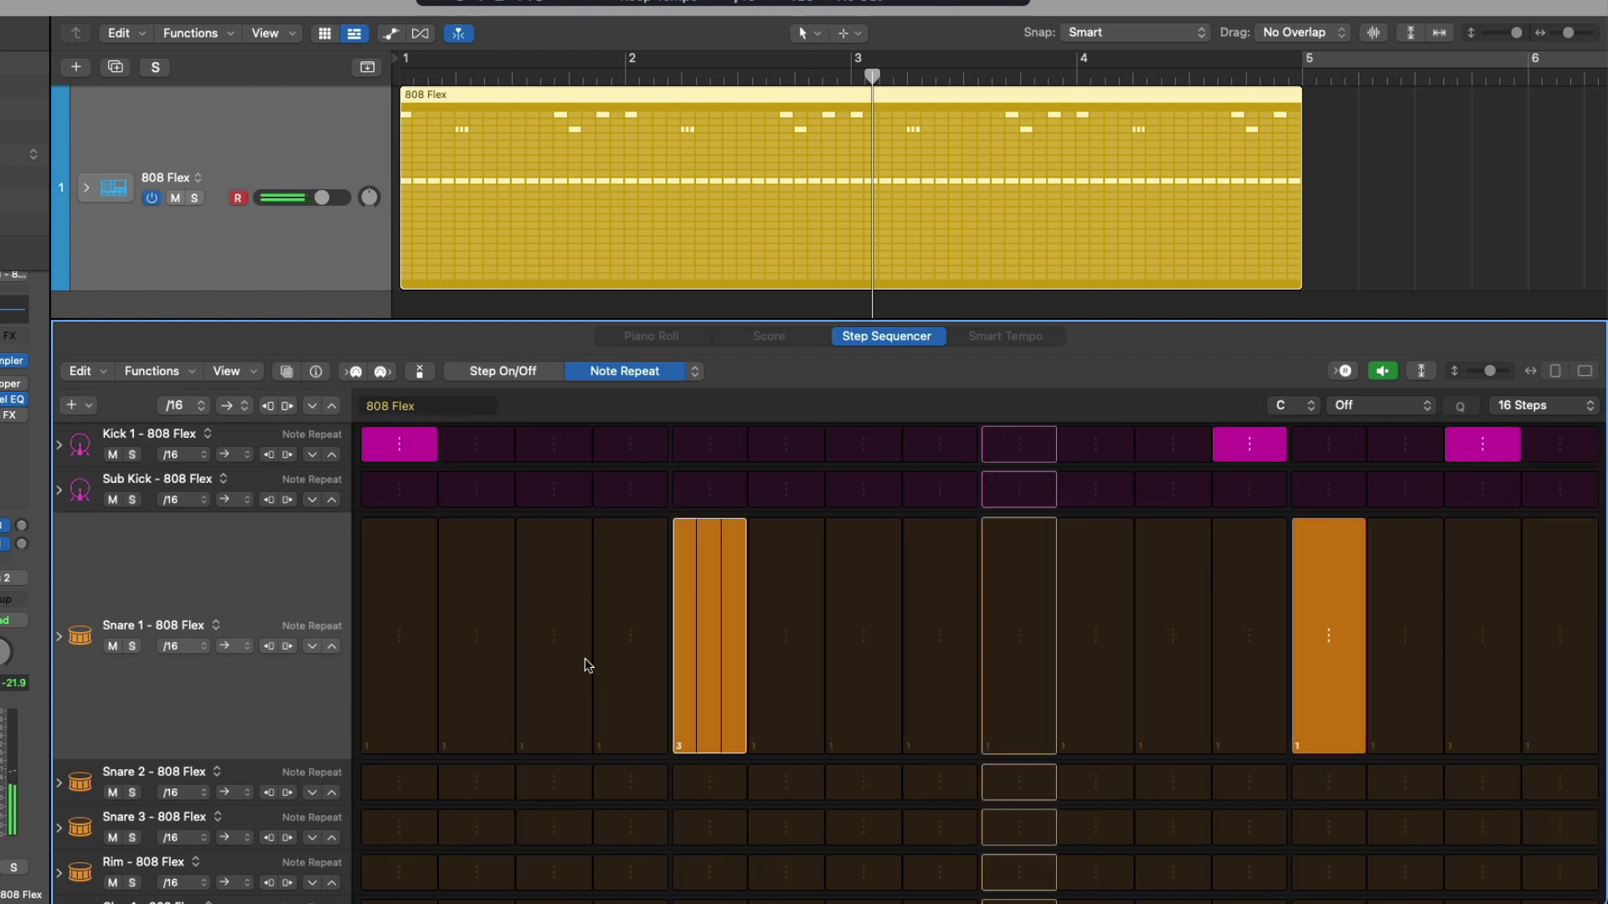
{"action": "key", "text": "space"}
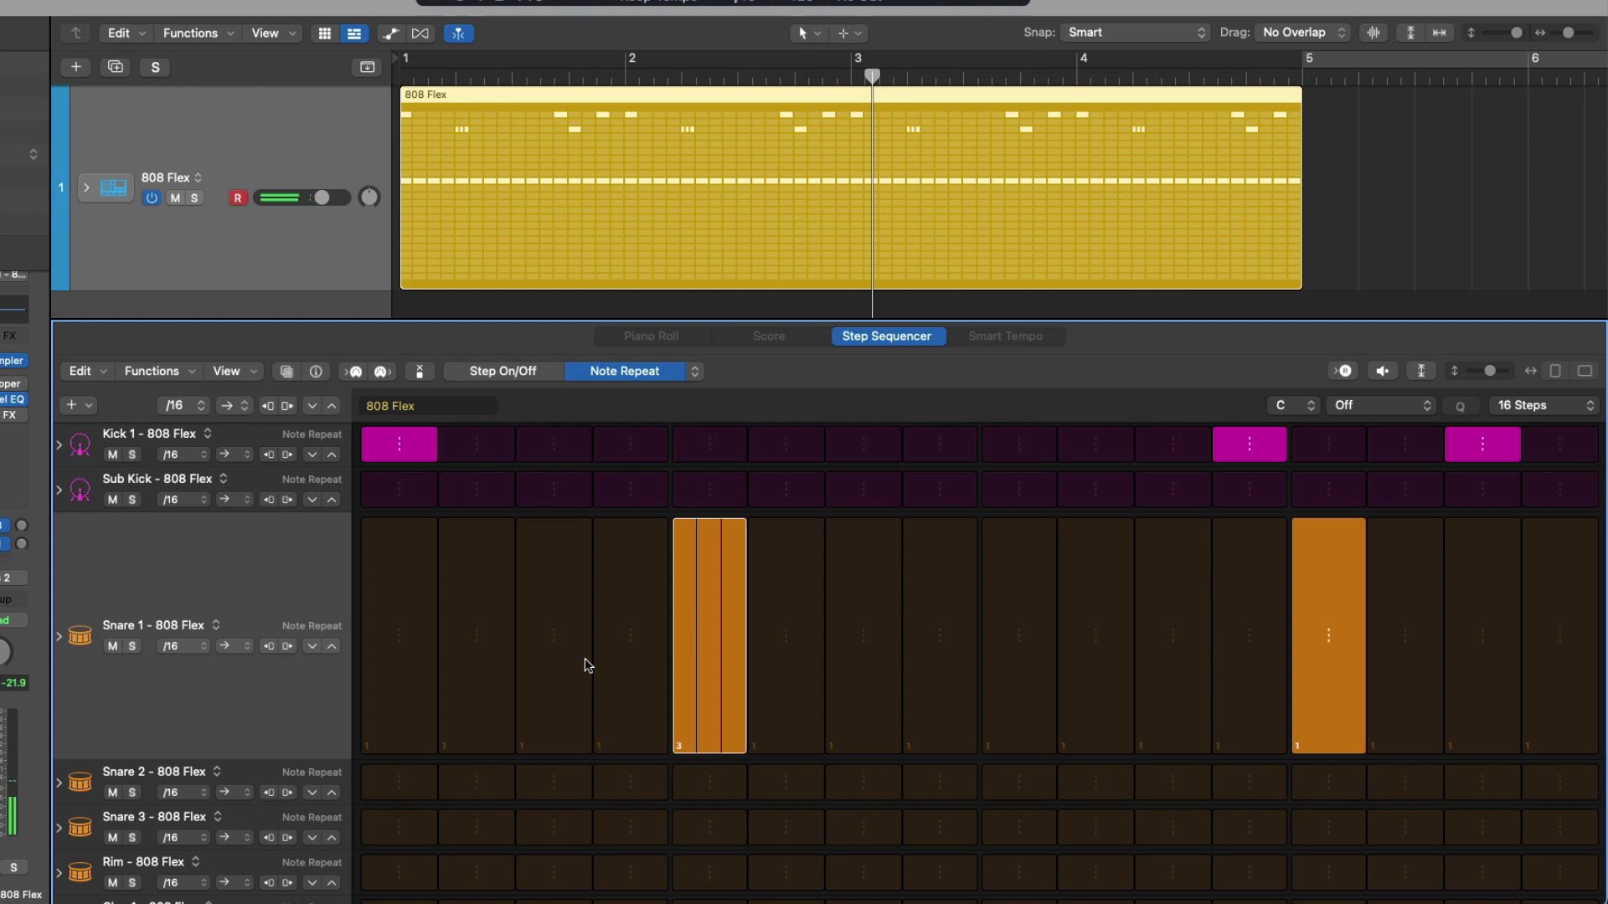
{"action": "left_click_drag", "start_coordinate": [693, 592], "coordinate": [710, 758]}
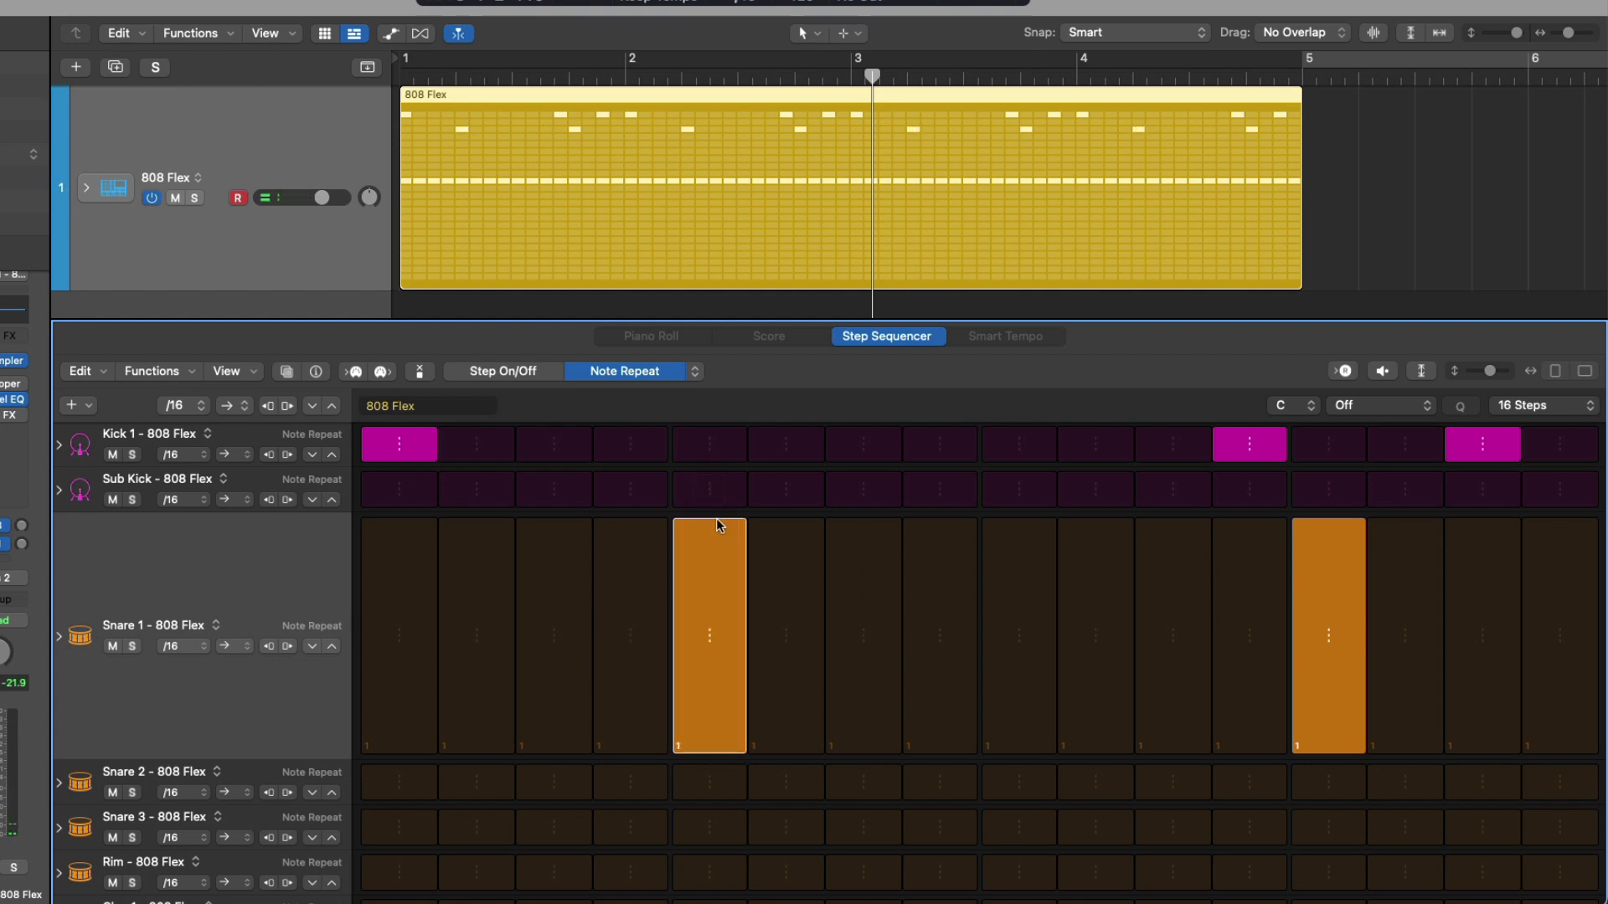
- Switch the step edit mode to Note and enlarge the Hi-Hat Closed row
{"action": "left_click", "coordinate": [697, 375]}
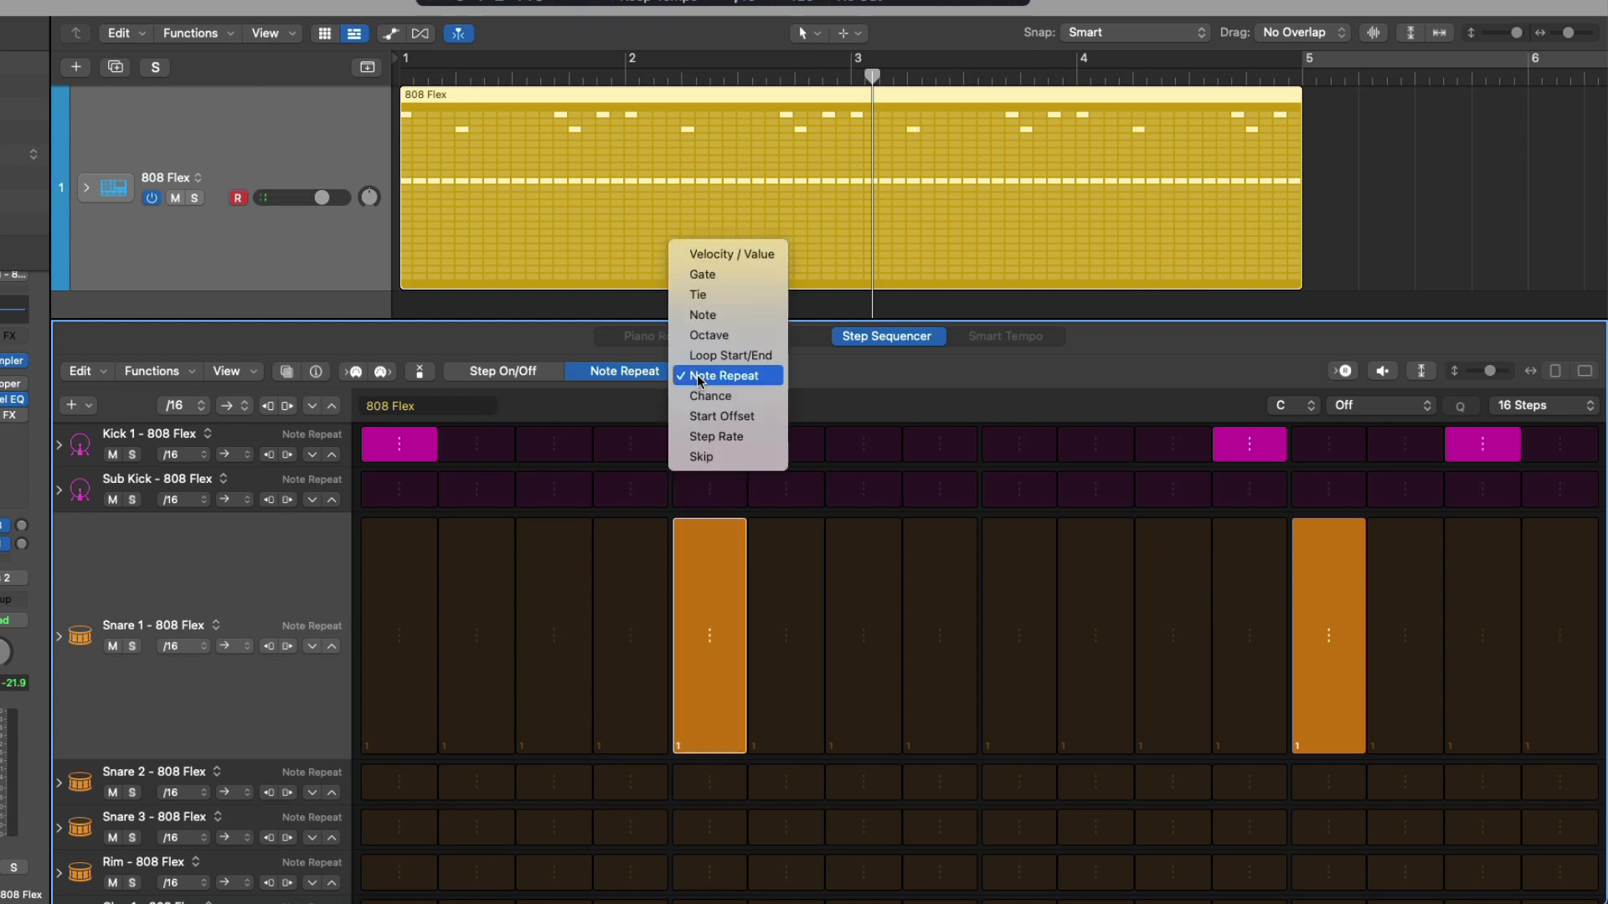
{"action": "left_click", "coordinate": [702, 315]}
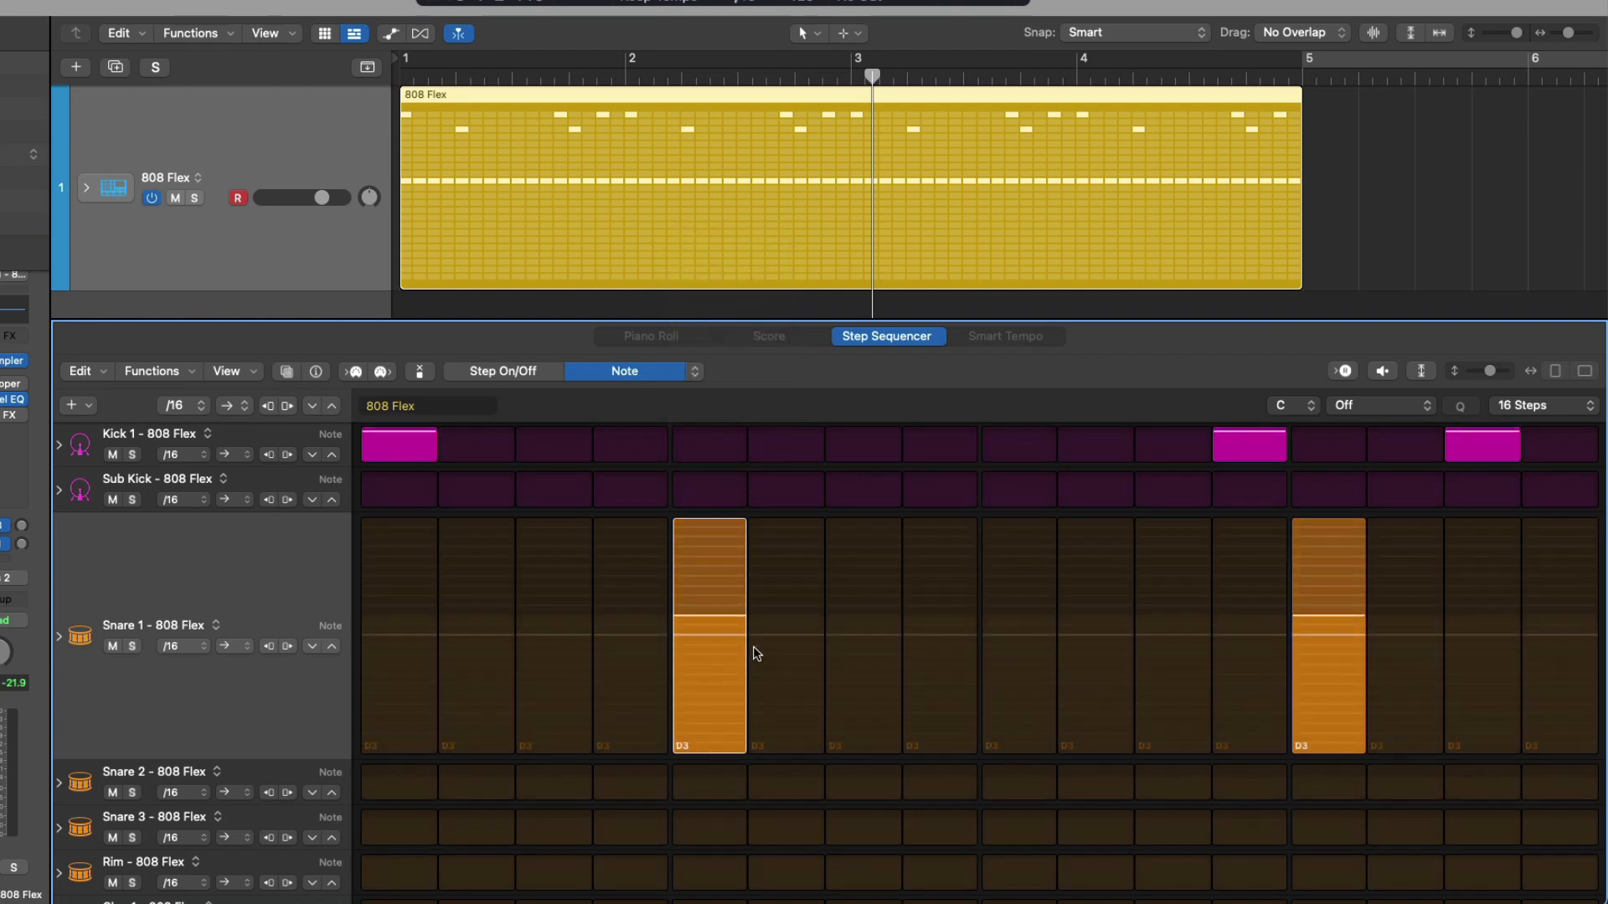
{"action": "scroll", "coordinate": [756, 653], "scroll_direction": "down", "scroll_amount": 6}
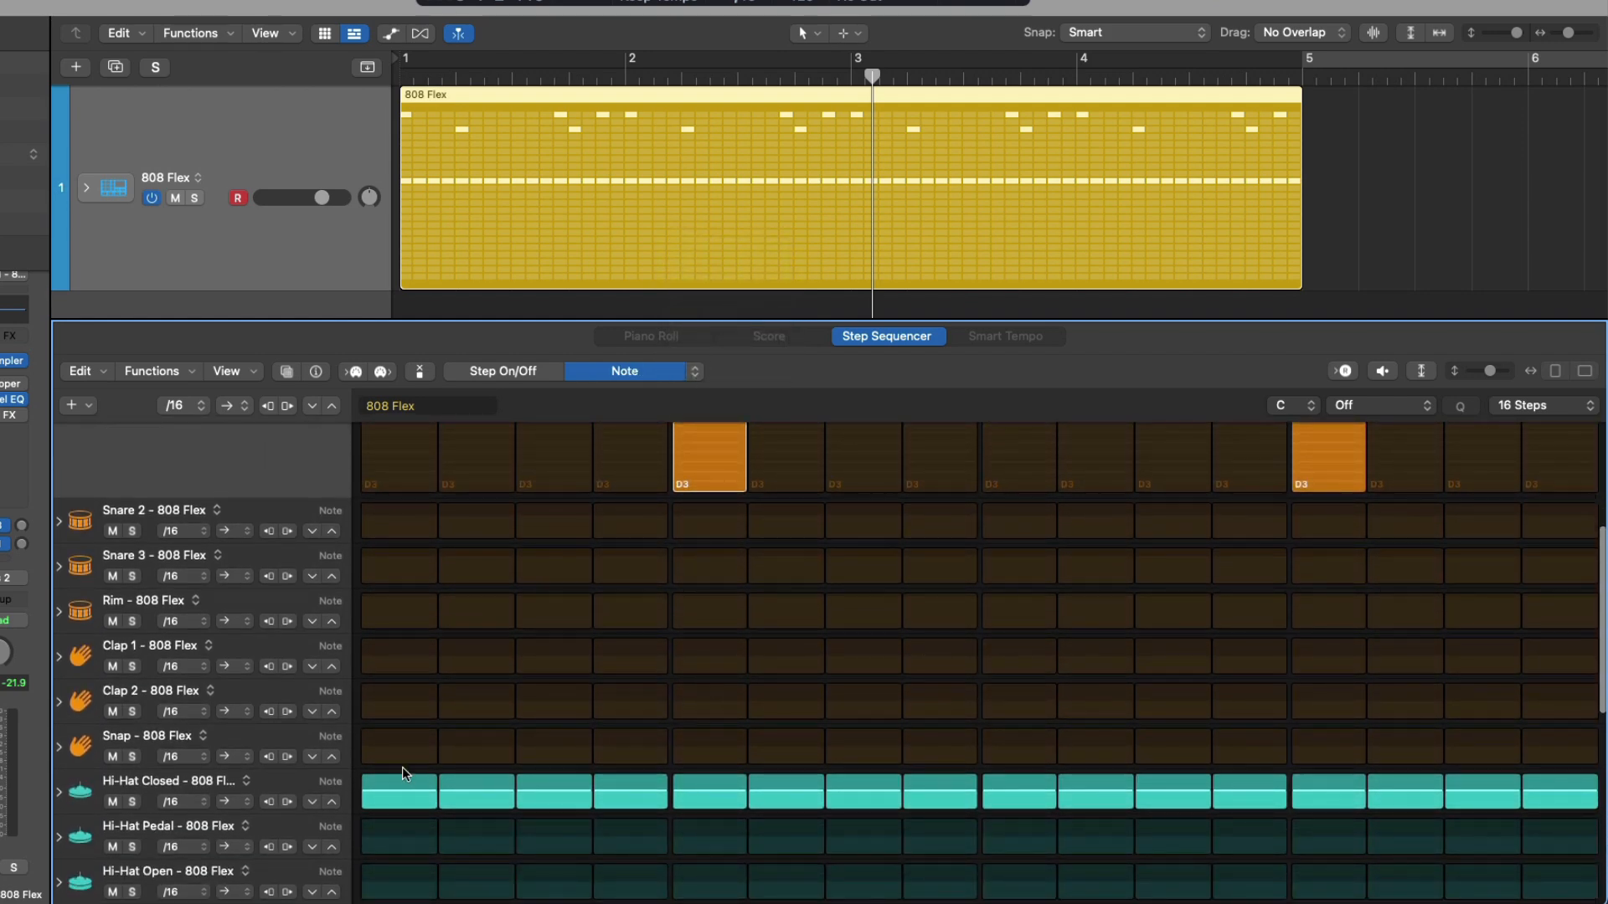
{"action": "left_click", "coordinate": [290, 777]}
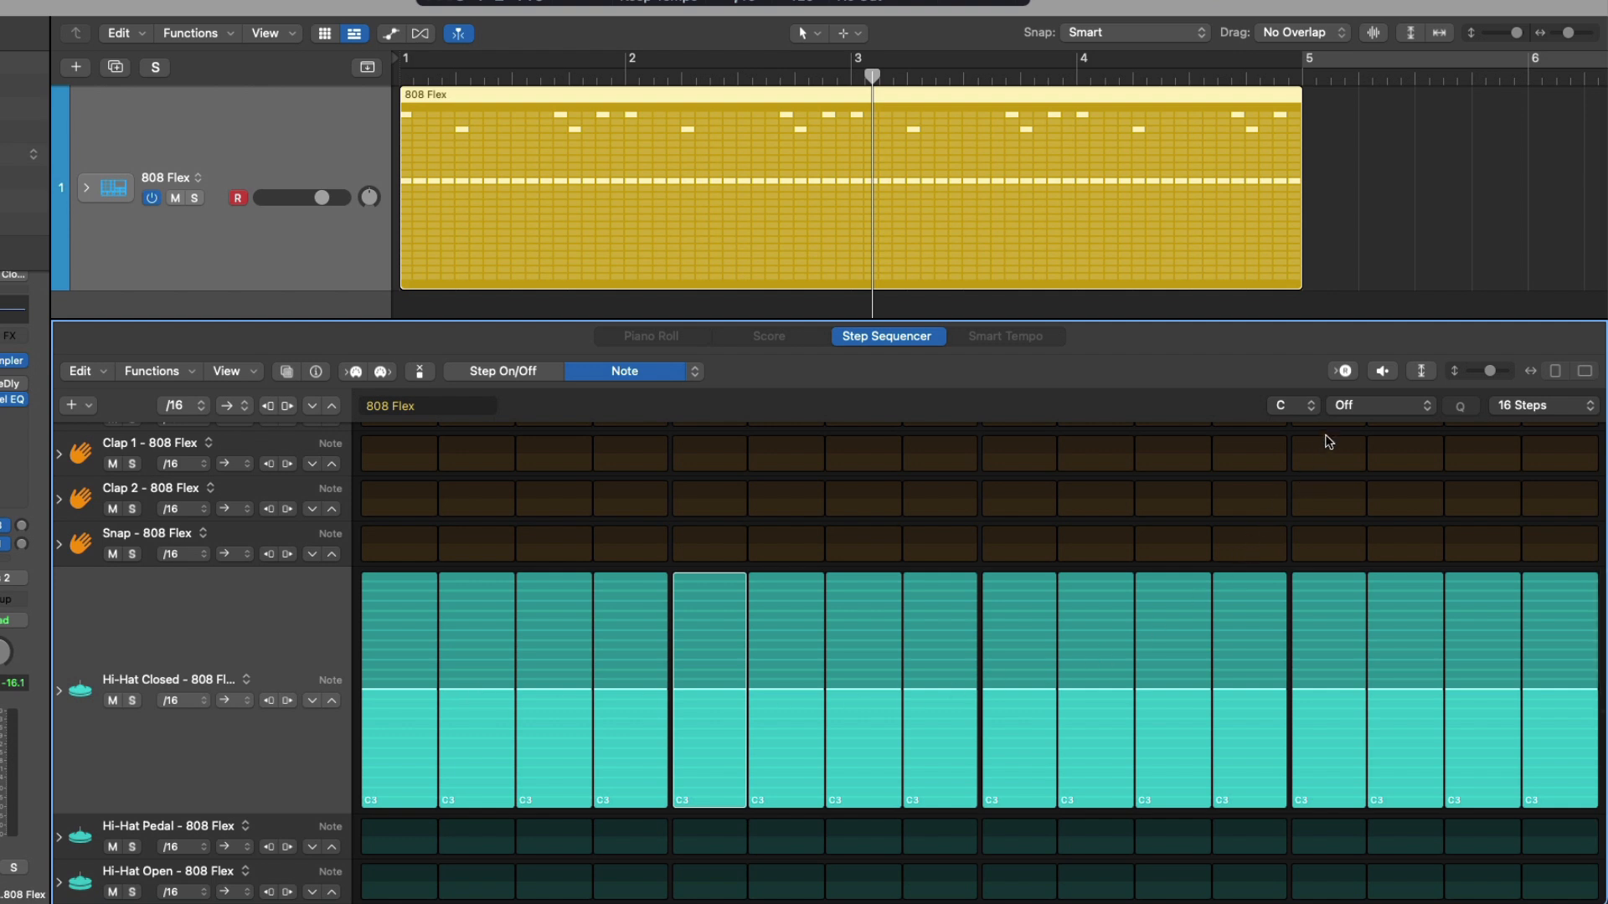
- Set the pattern's scale to Natural Minor, then randomize the notes of the Hi-Hat Closed row and preview them
{"action": "left_click", "coordinate": [1338, 408]}
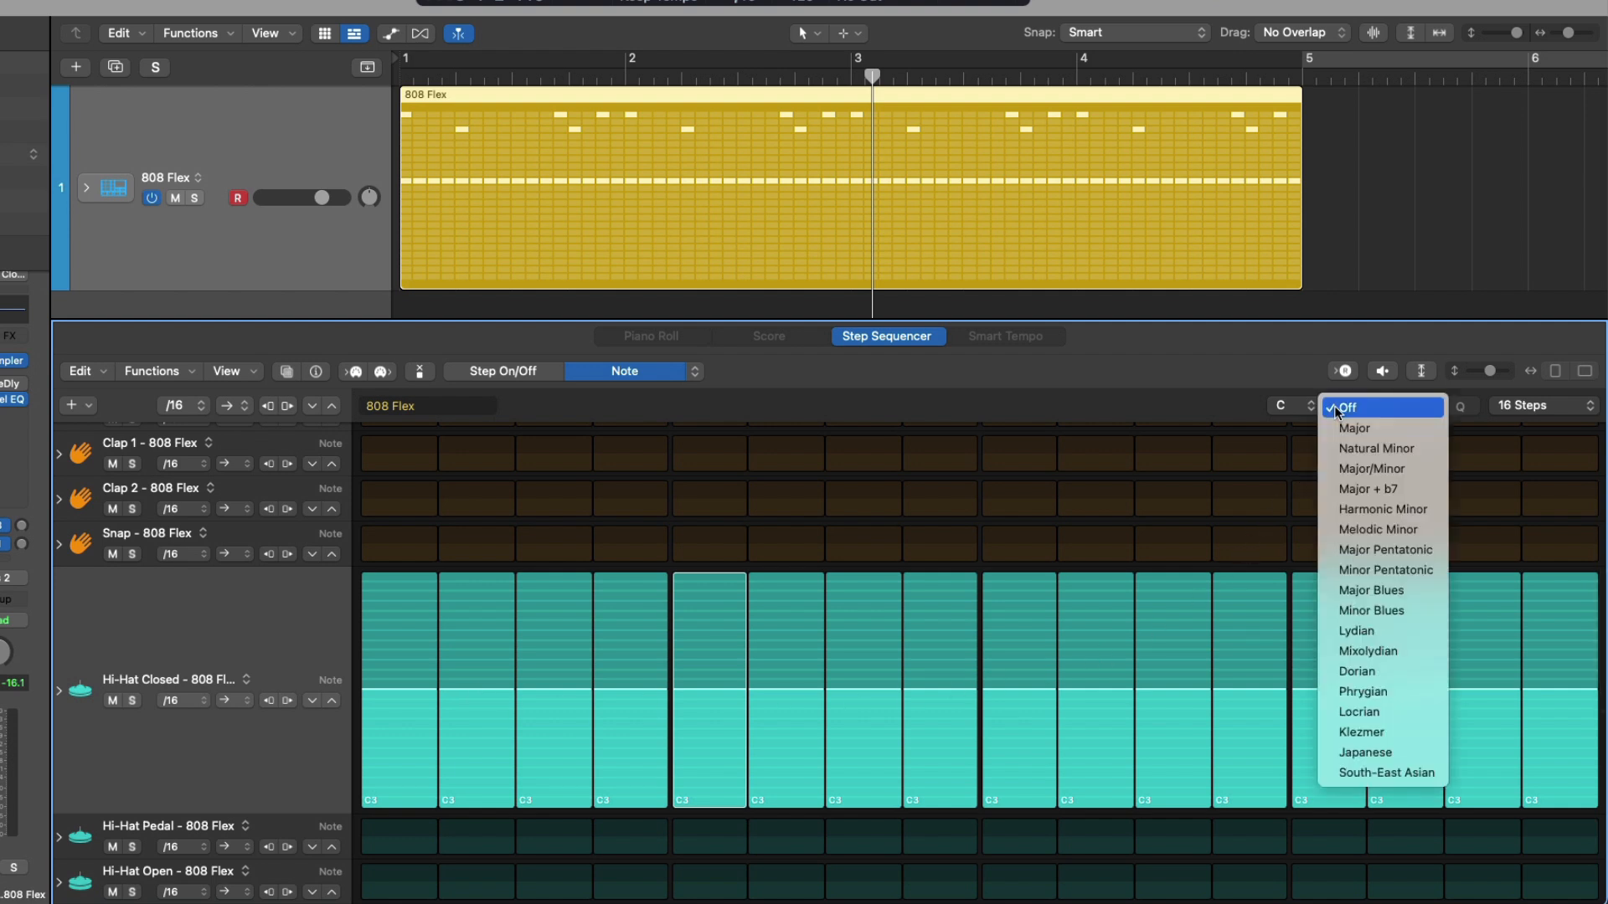
{"action": "left_click", "coordinate": [1339, 449]}
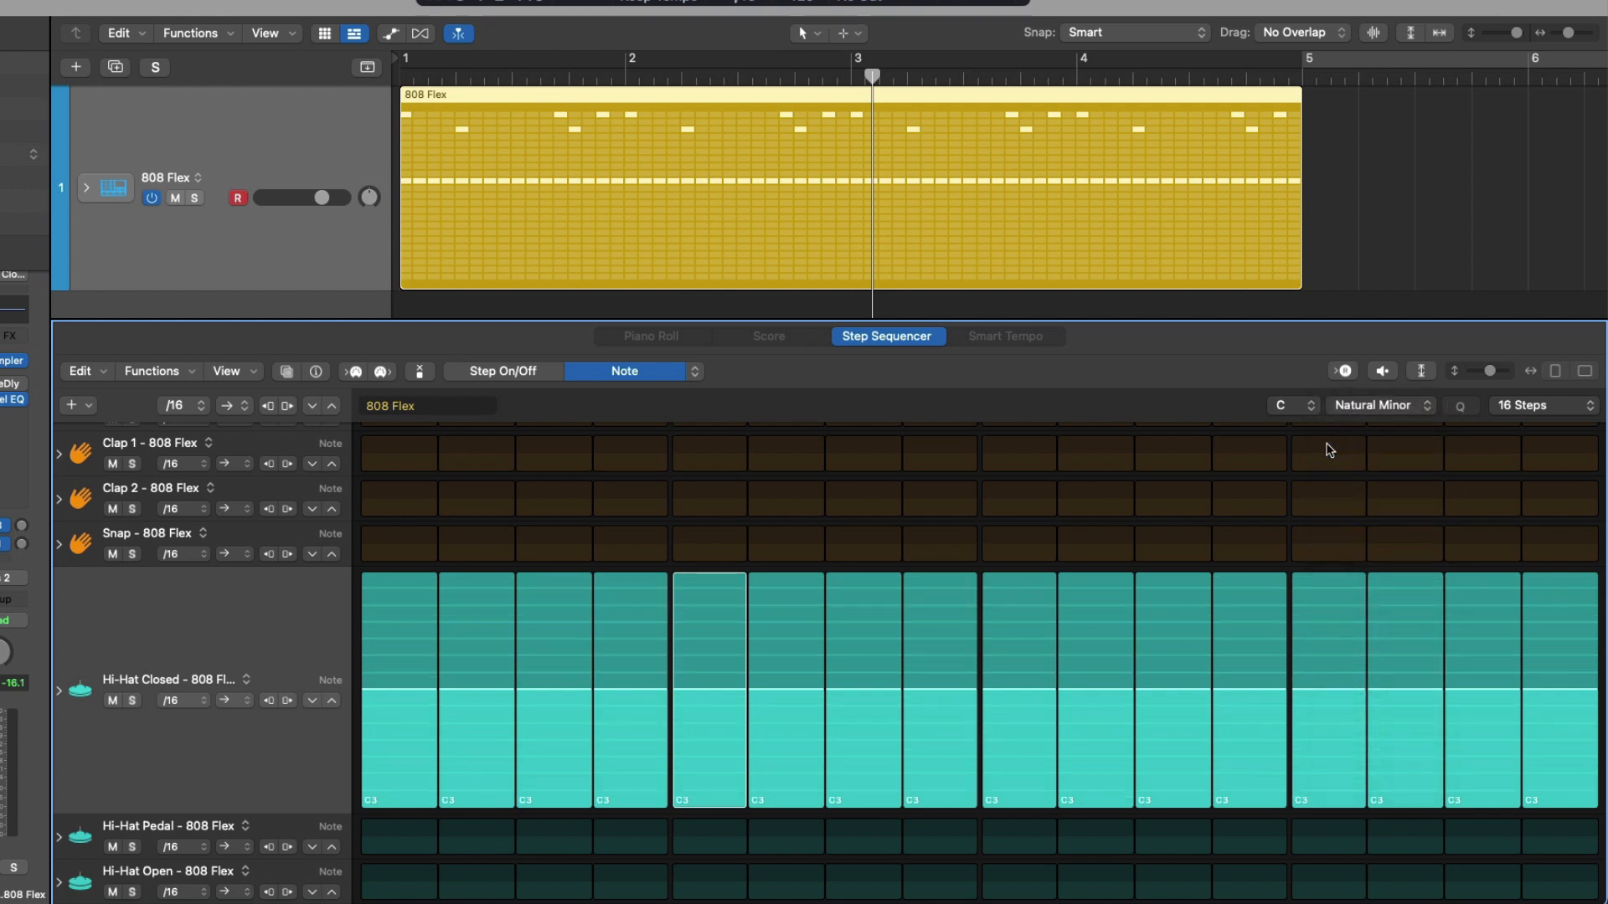
{"action": "right_click", "coordinate": [310, 659]}
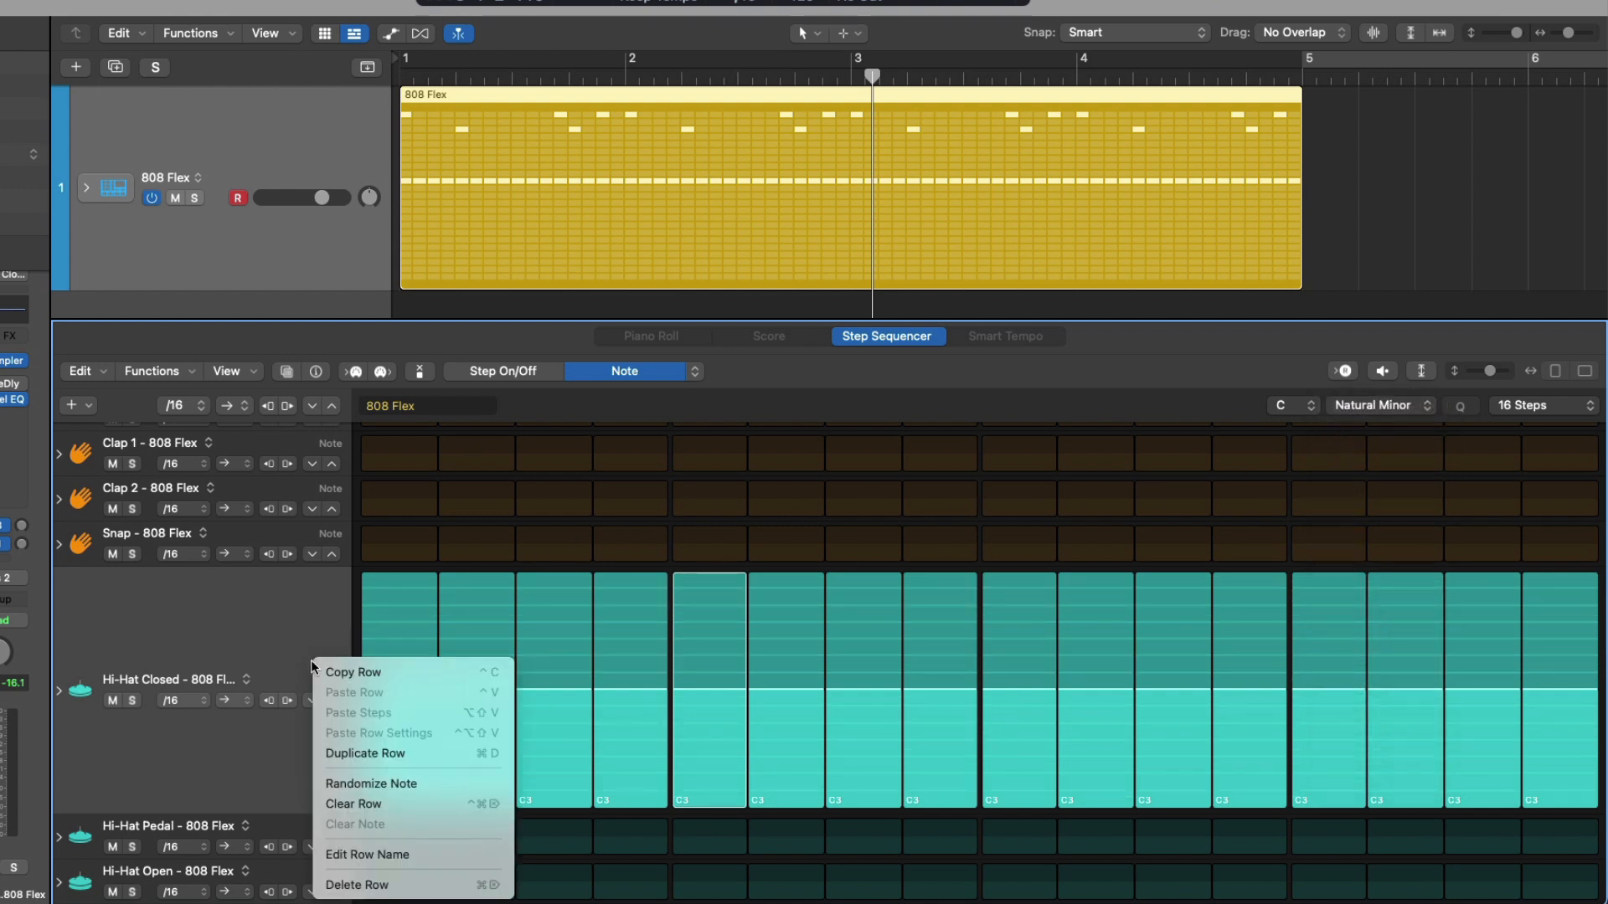
{"action": "left_click", "coordinate": [430, 782]}
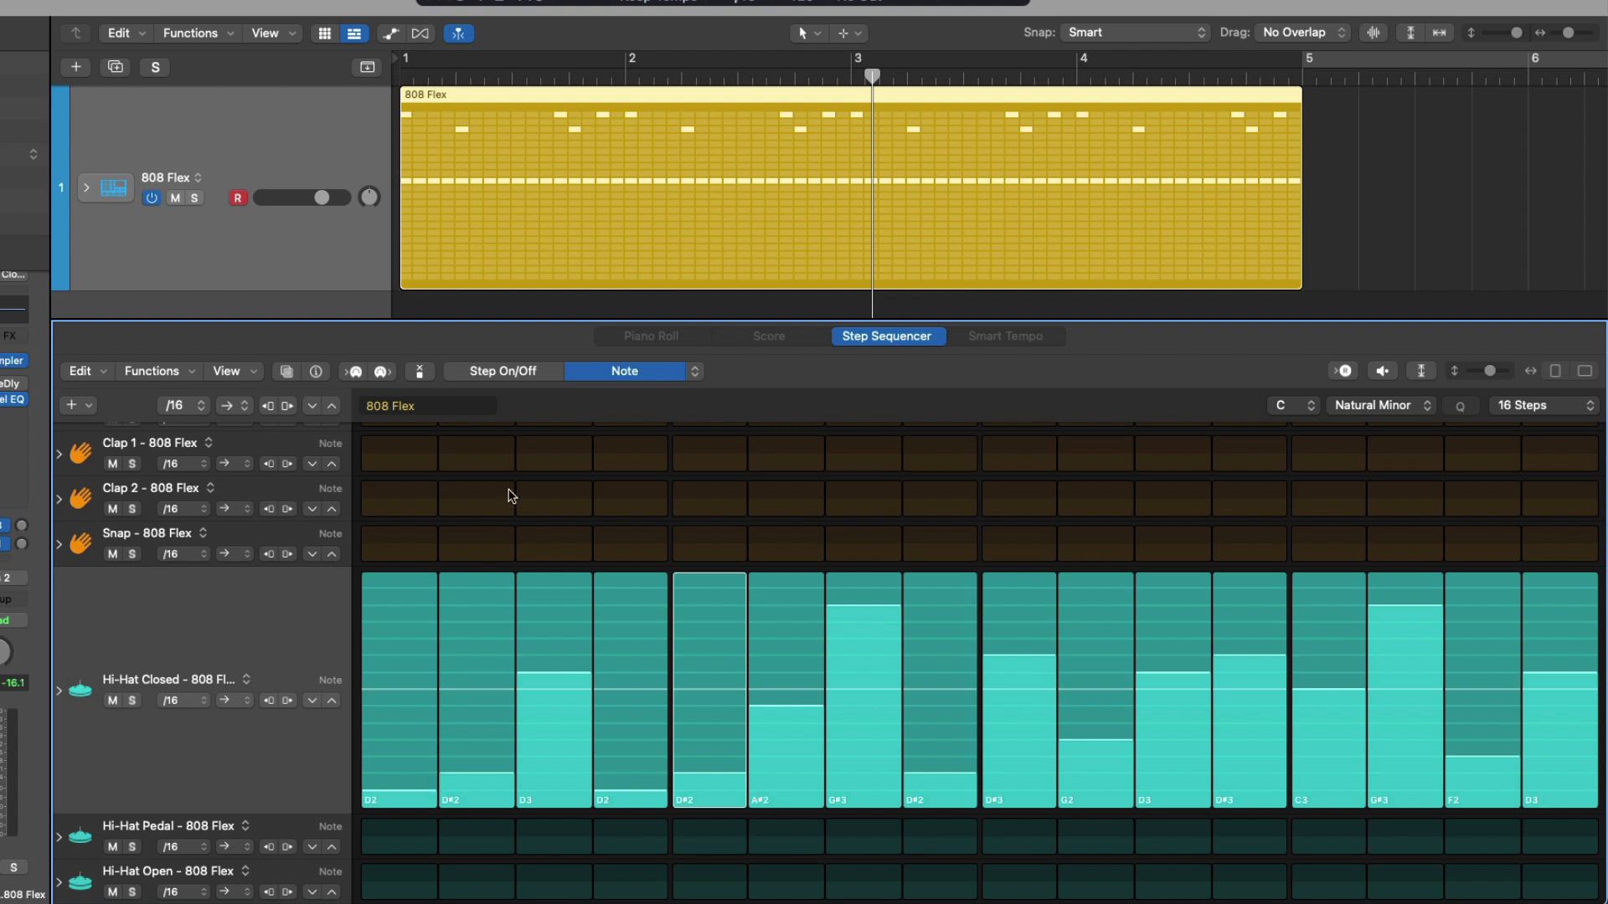
{"action": "key", "text": "alt+space"}
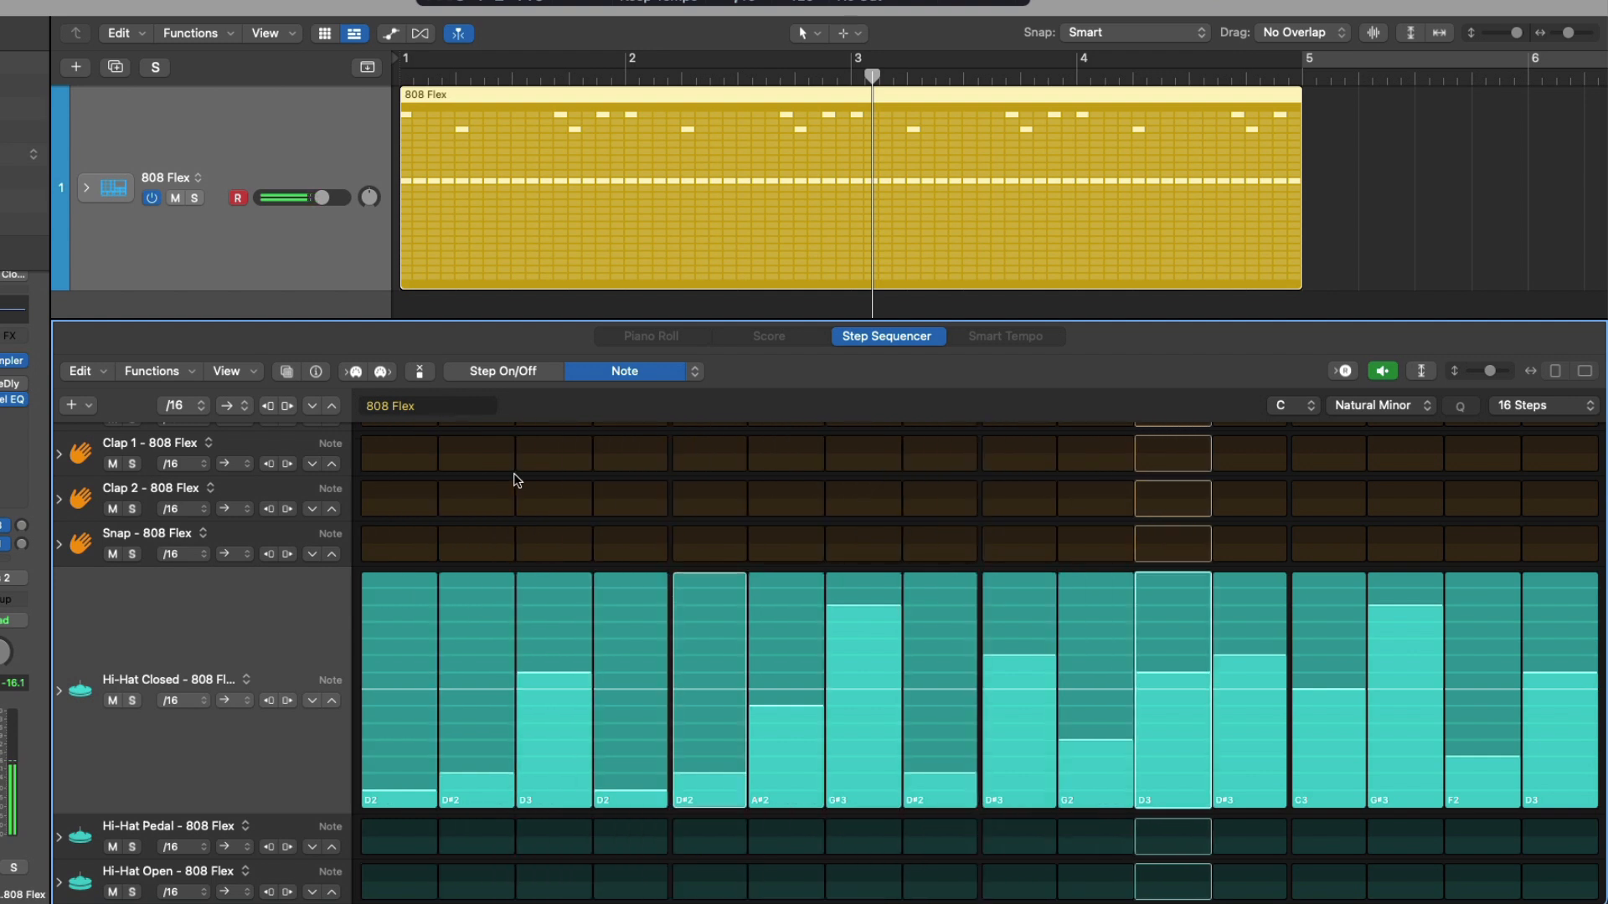
{"action": "key", "text": "alt+space"}
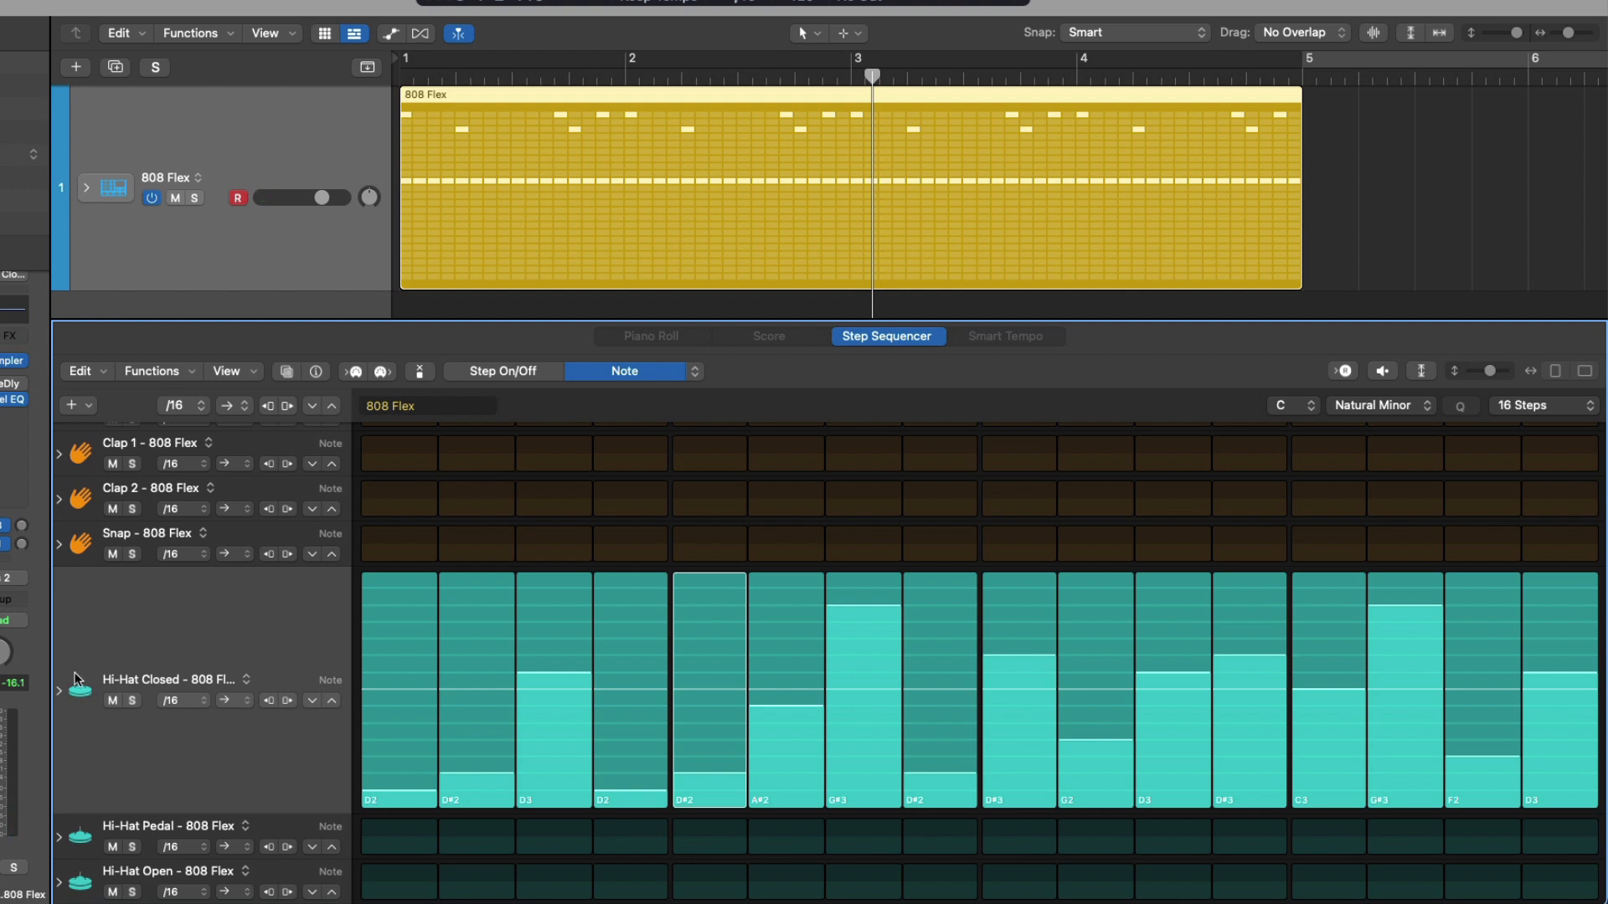
- Expand the Hi-Hat Closed row into its velocity, note repeat, note and octave subrows, and shrink them back to compact height
{"action": "scroll", "coordinate": [62, 687], "scroll_direction": "up", "scroll_amount": 1}
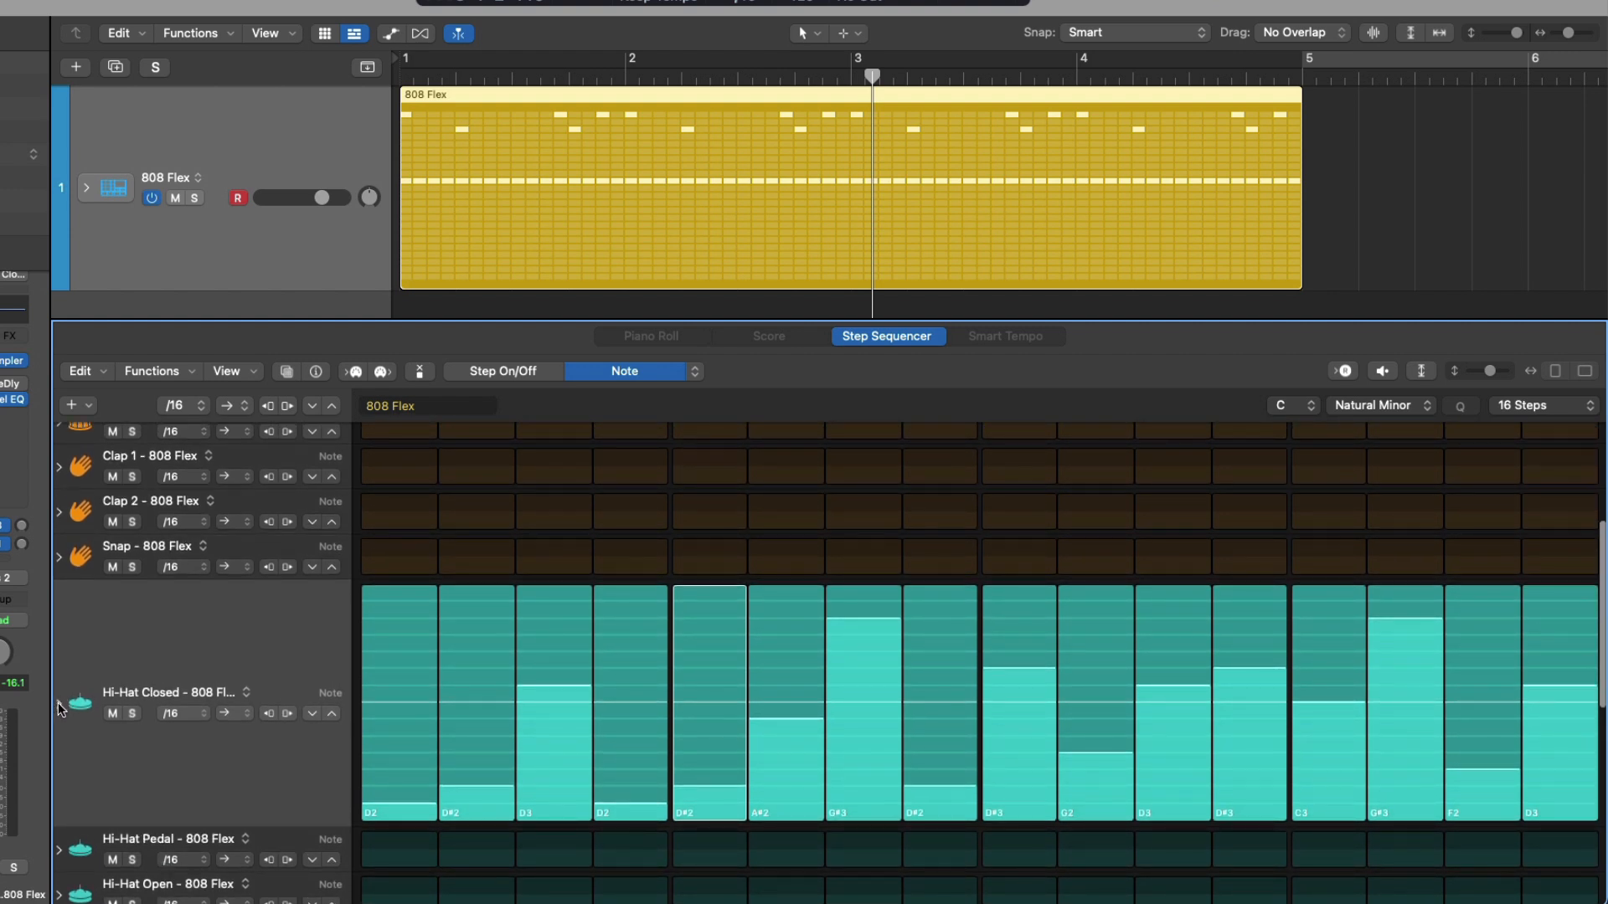
{"action": "left_click", "coordinate": [59, 704]}
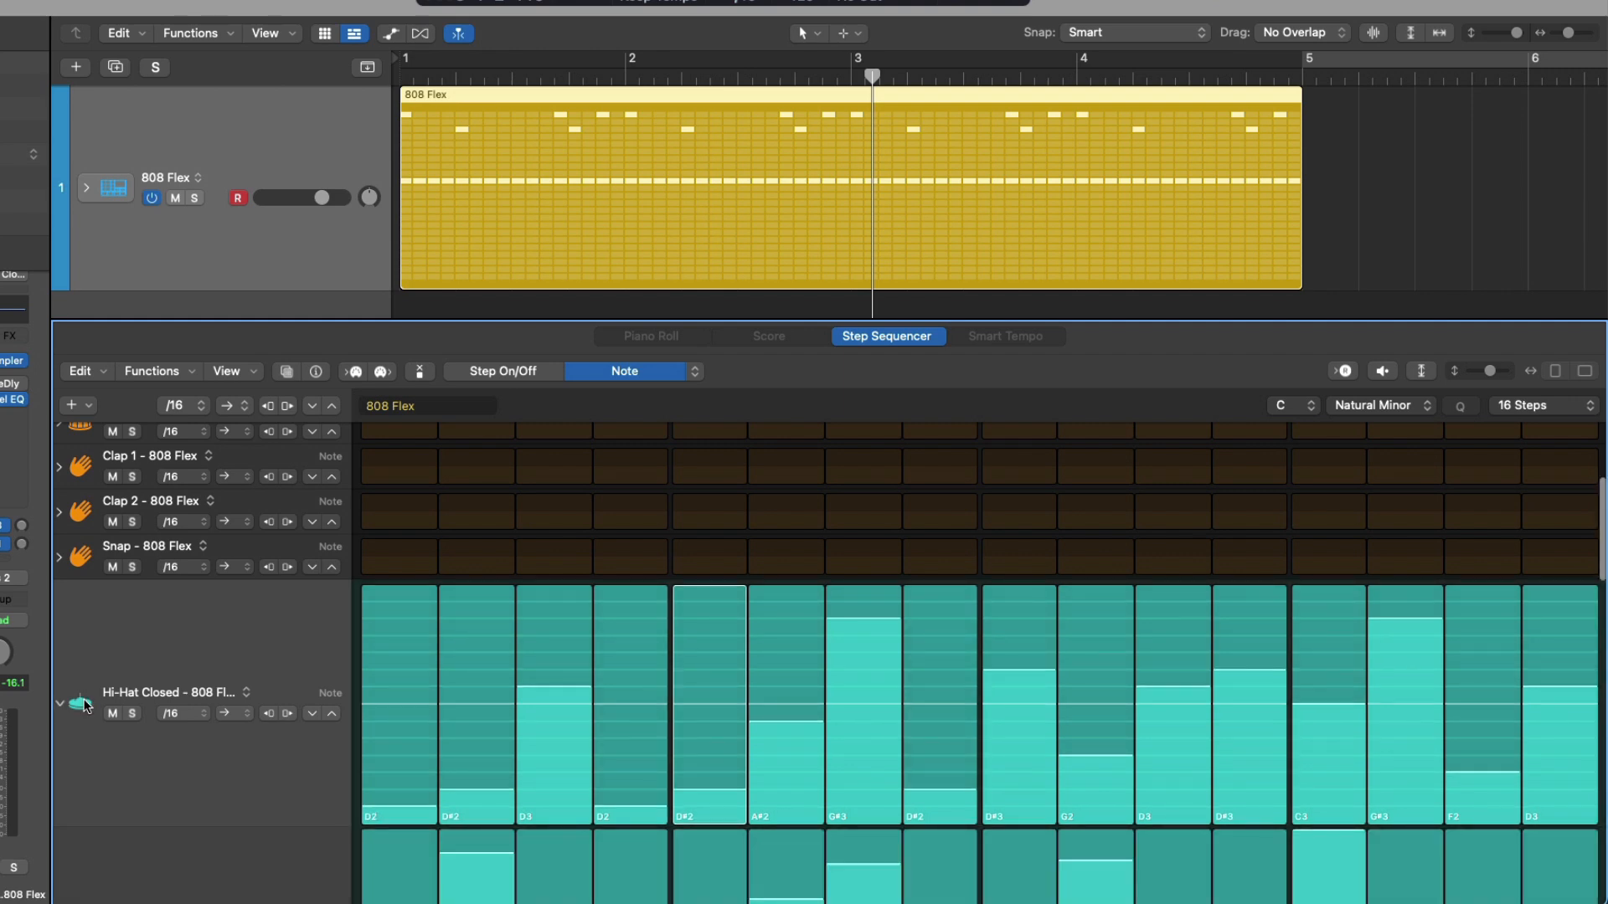
{"action": "scroll", "coordinate": [234, 644], "scroll_direction": "down", "scroll_amount": 4}
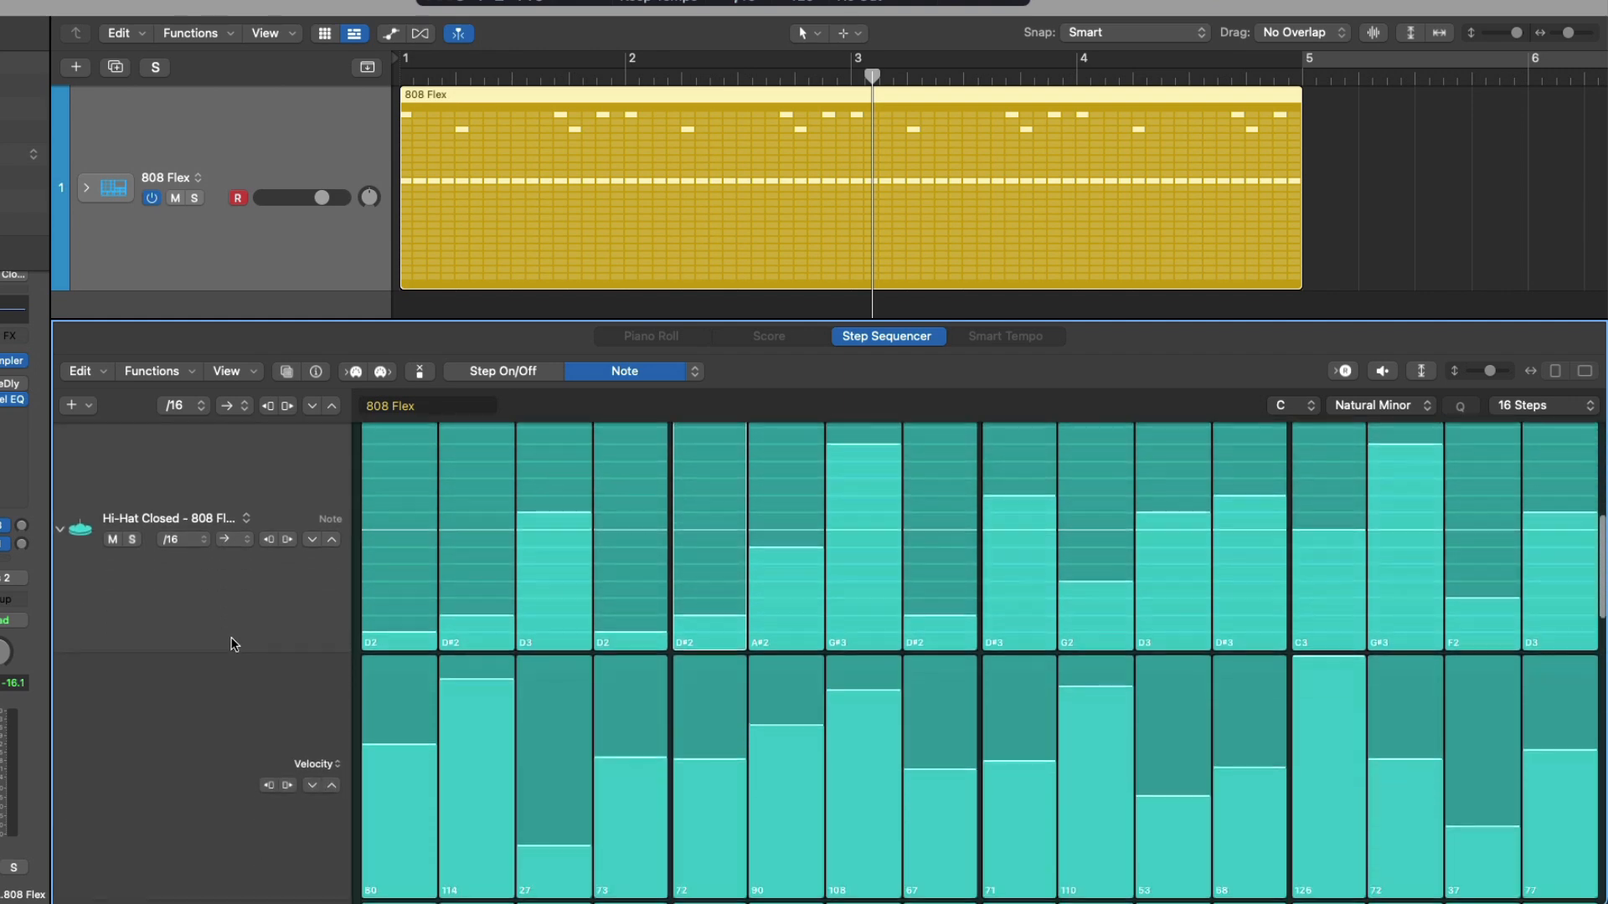
{"action": "scroll", "coordinate": [233, 644], "scroll_direction": "down", "scroll_amount": 3}
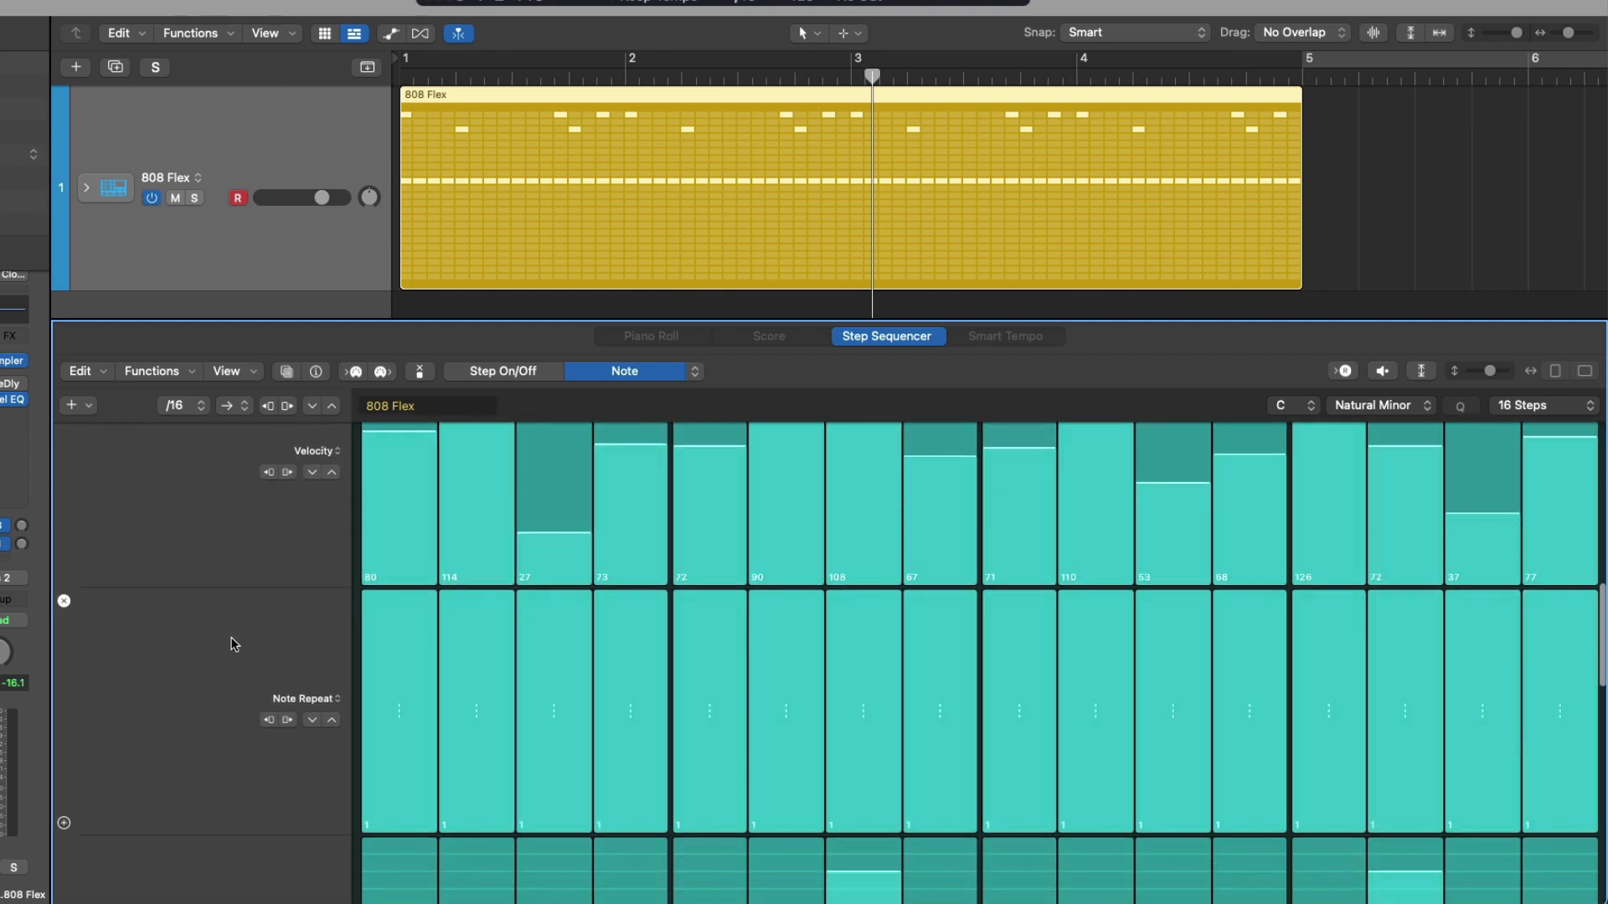
{"action": "scroll", "coordinate": [234, 644], "scroll_direction": "up", "scroll_amount": 5}
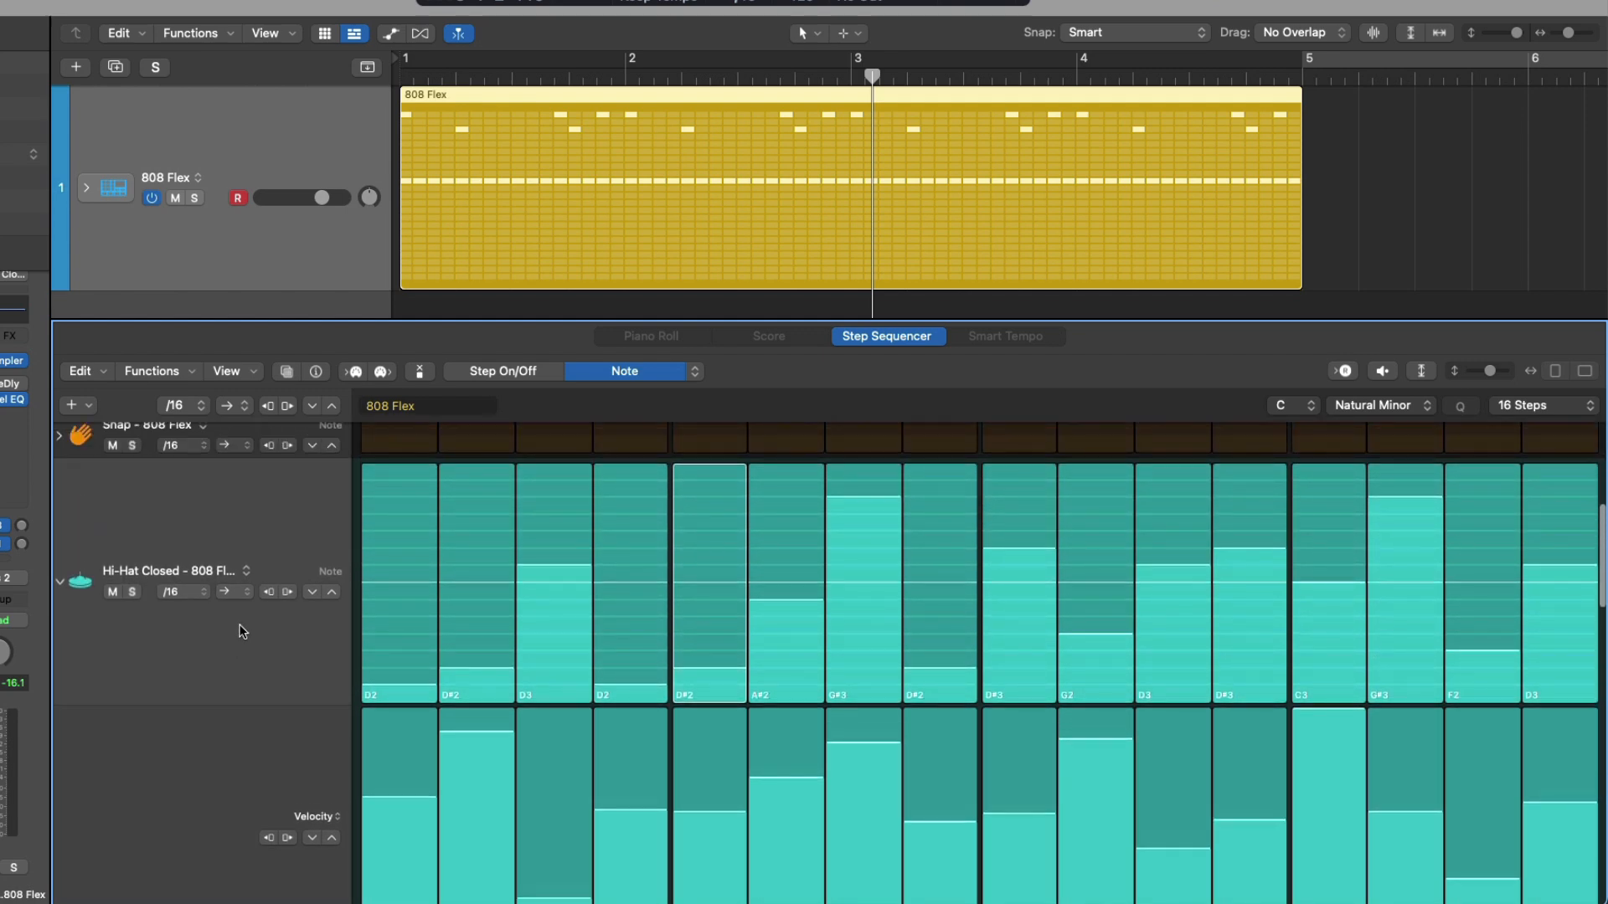
{"action": "double_click", "coordinate": [253, 601]}
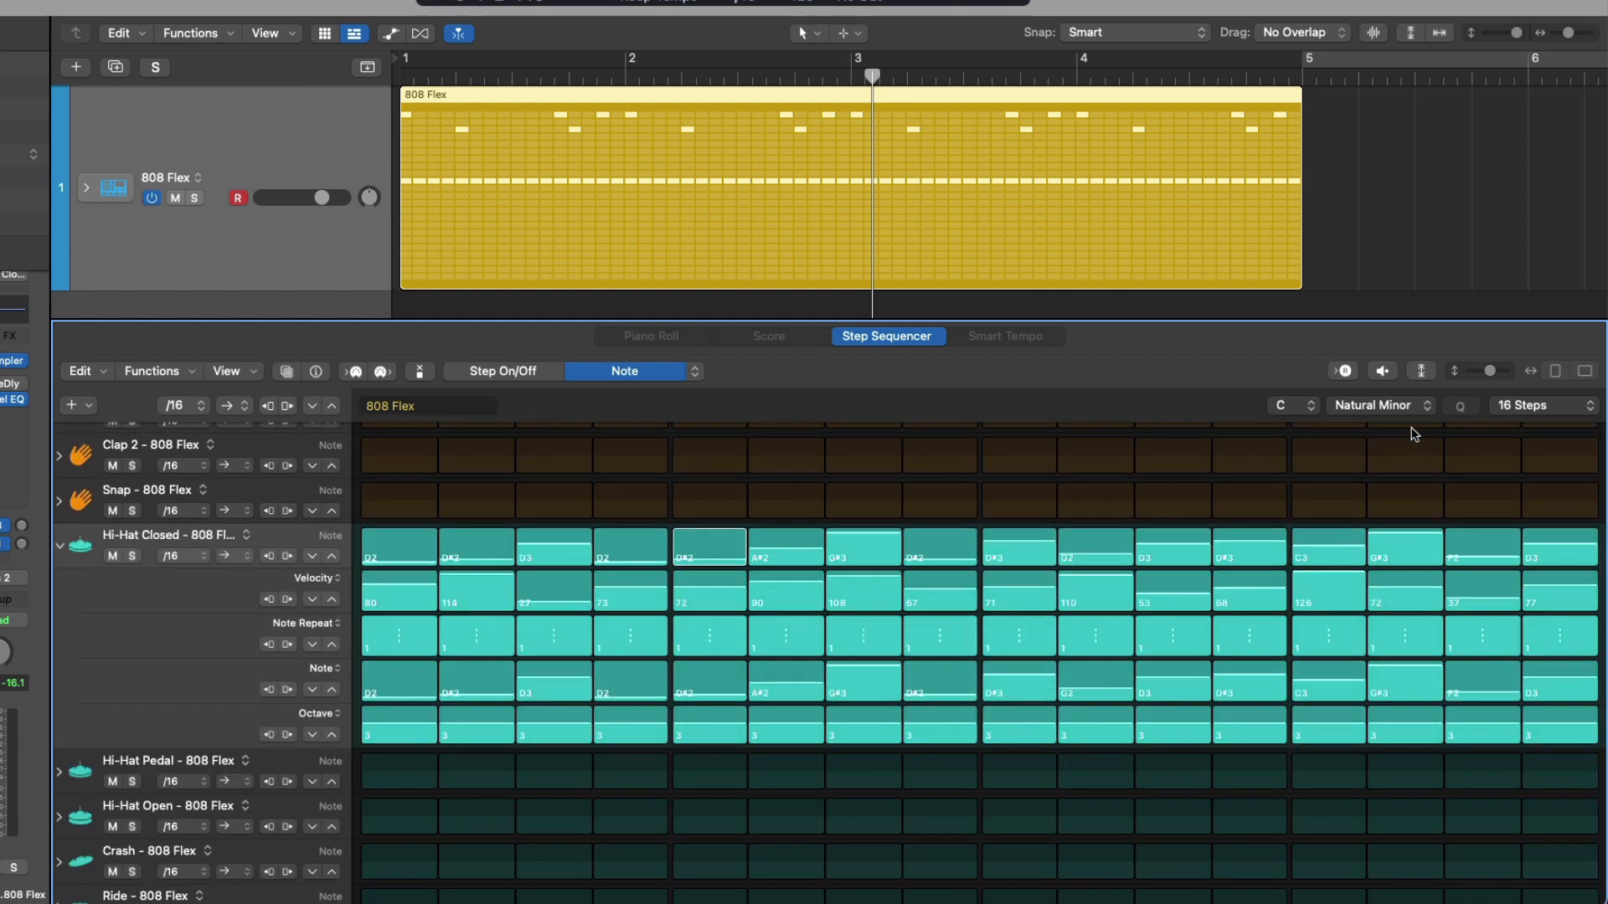
{"action": "left_click_drag", "start_coordinate": [1489, 374], "coordinate": [1489, 376]}
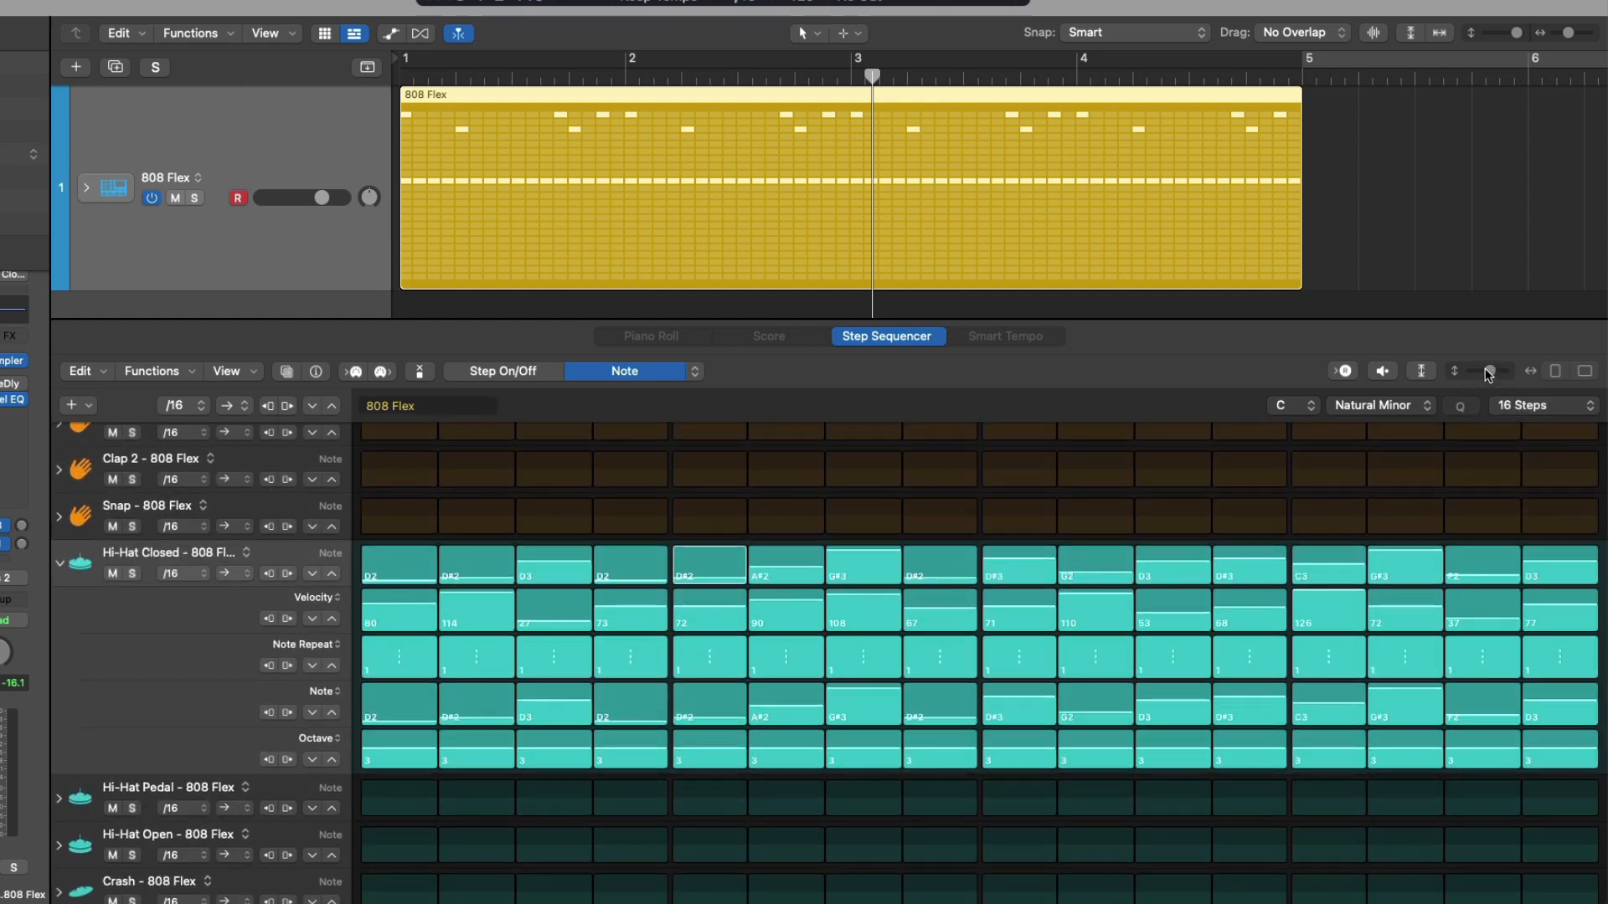
{"action": "left_click", "coordinate": [235, 606]}
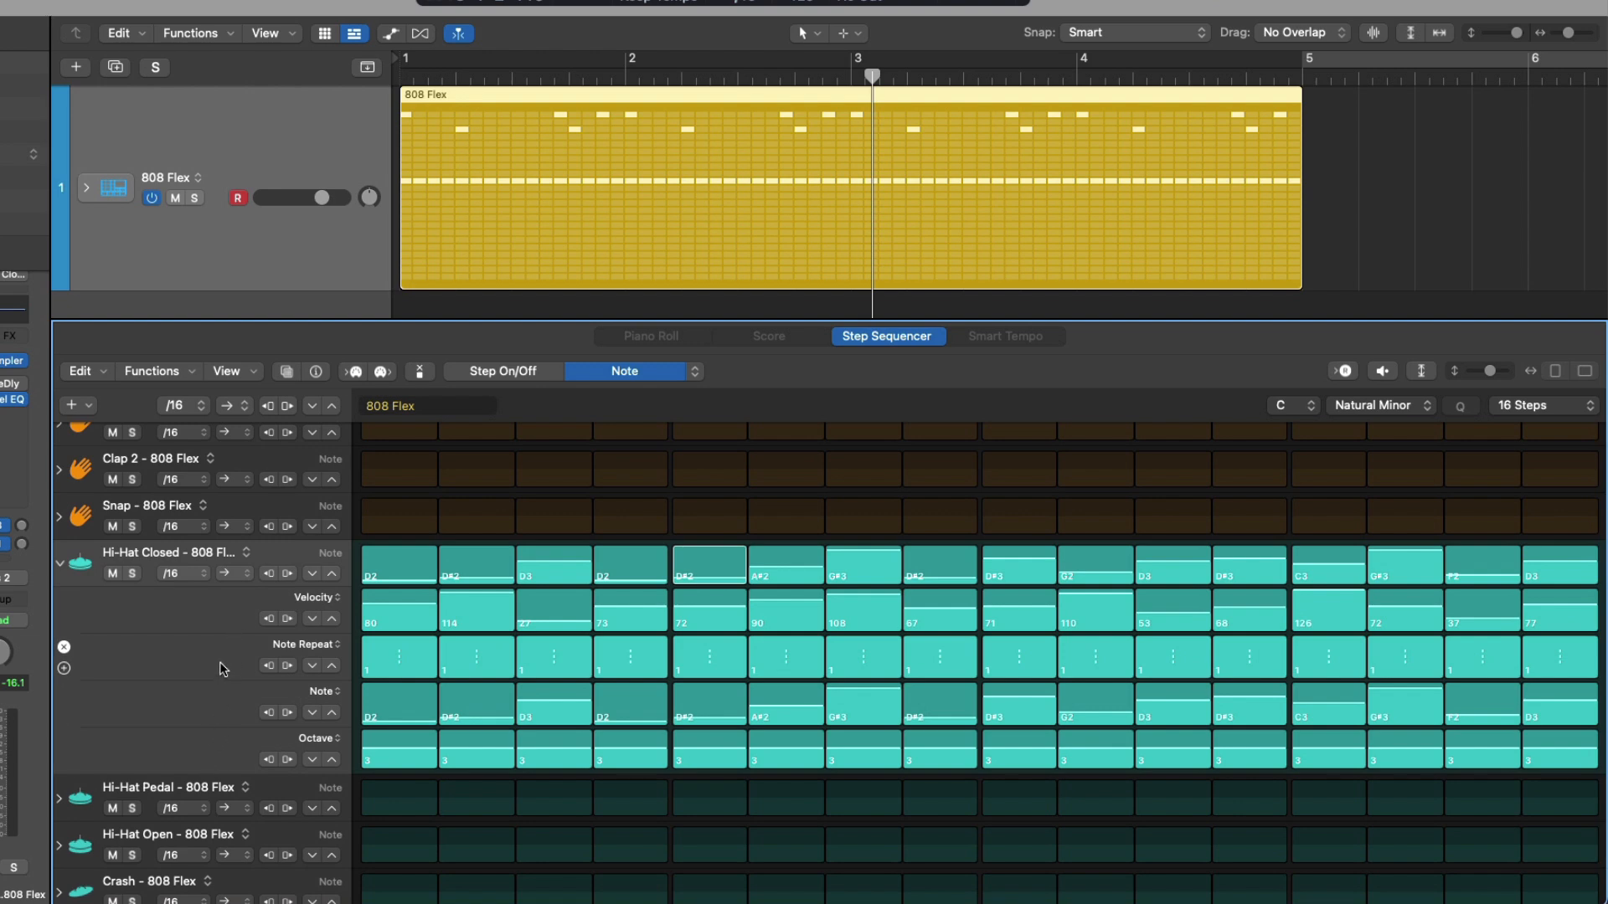
- Expand the Clap 2 row to view its subrows, and collapse it again
{"action": "scroll", "coordinate": [219, 662], "scroll_direction": "up", "scroll_amount": 2}
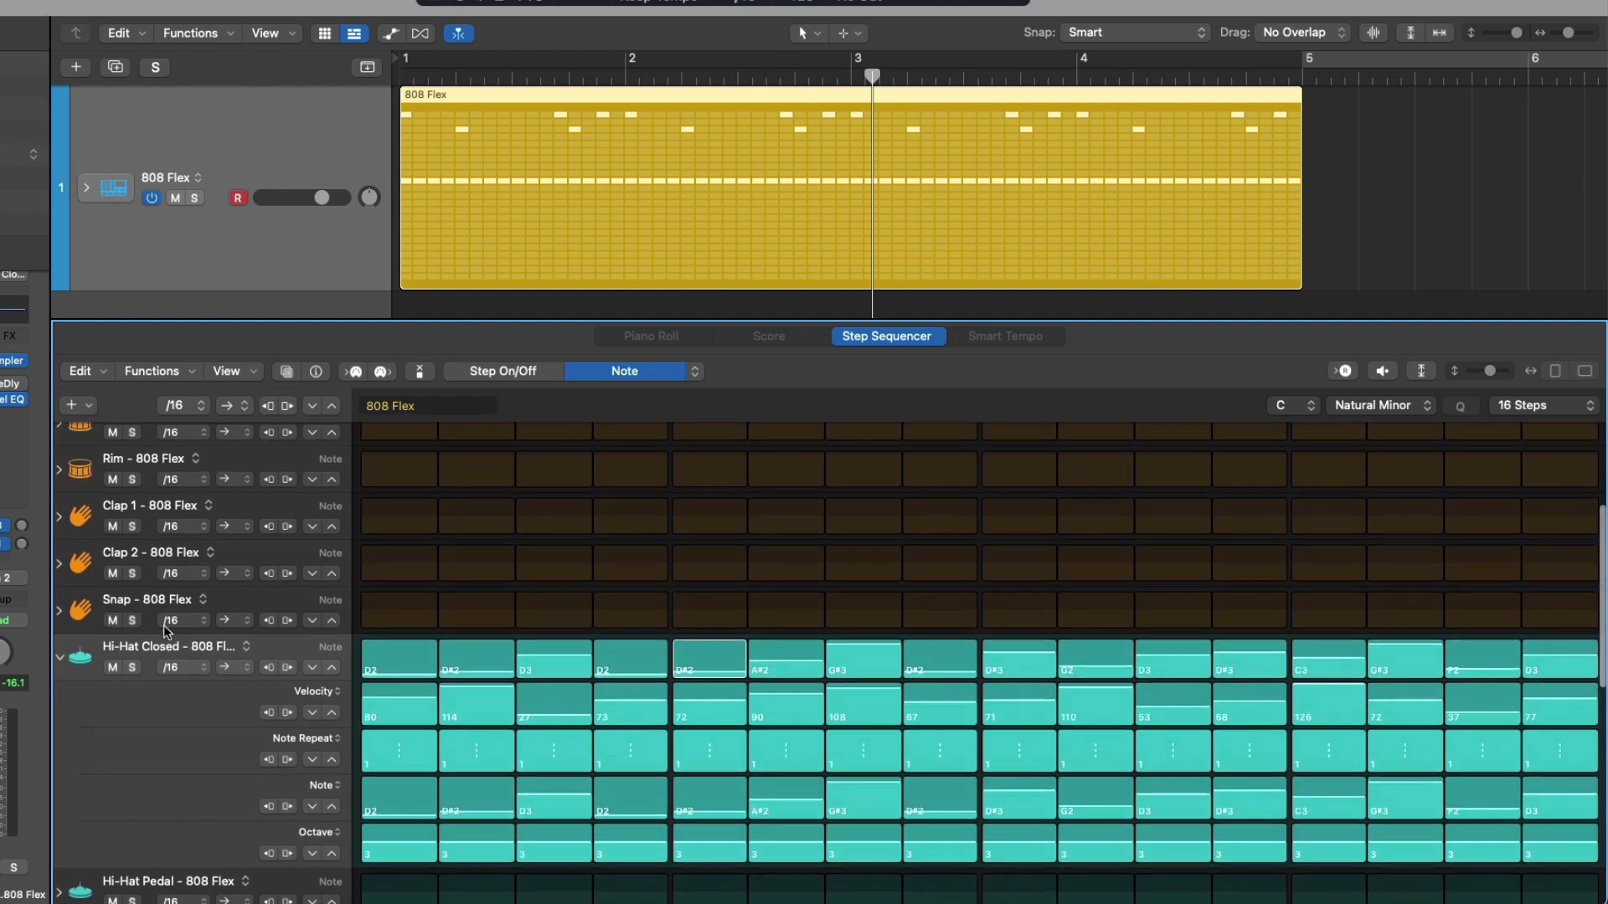
{"action": "left_click", "coordinate": [60, 567]}
{"action": "scroll", "coordinate": [63, 586], "scroll_direction": "down", "scroll_amount": 1}
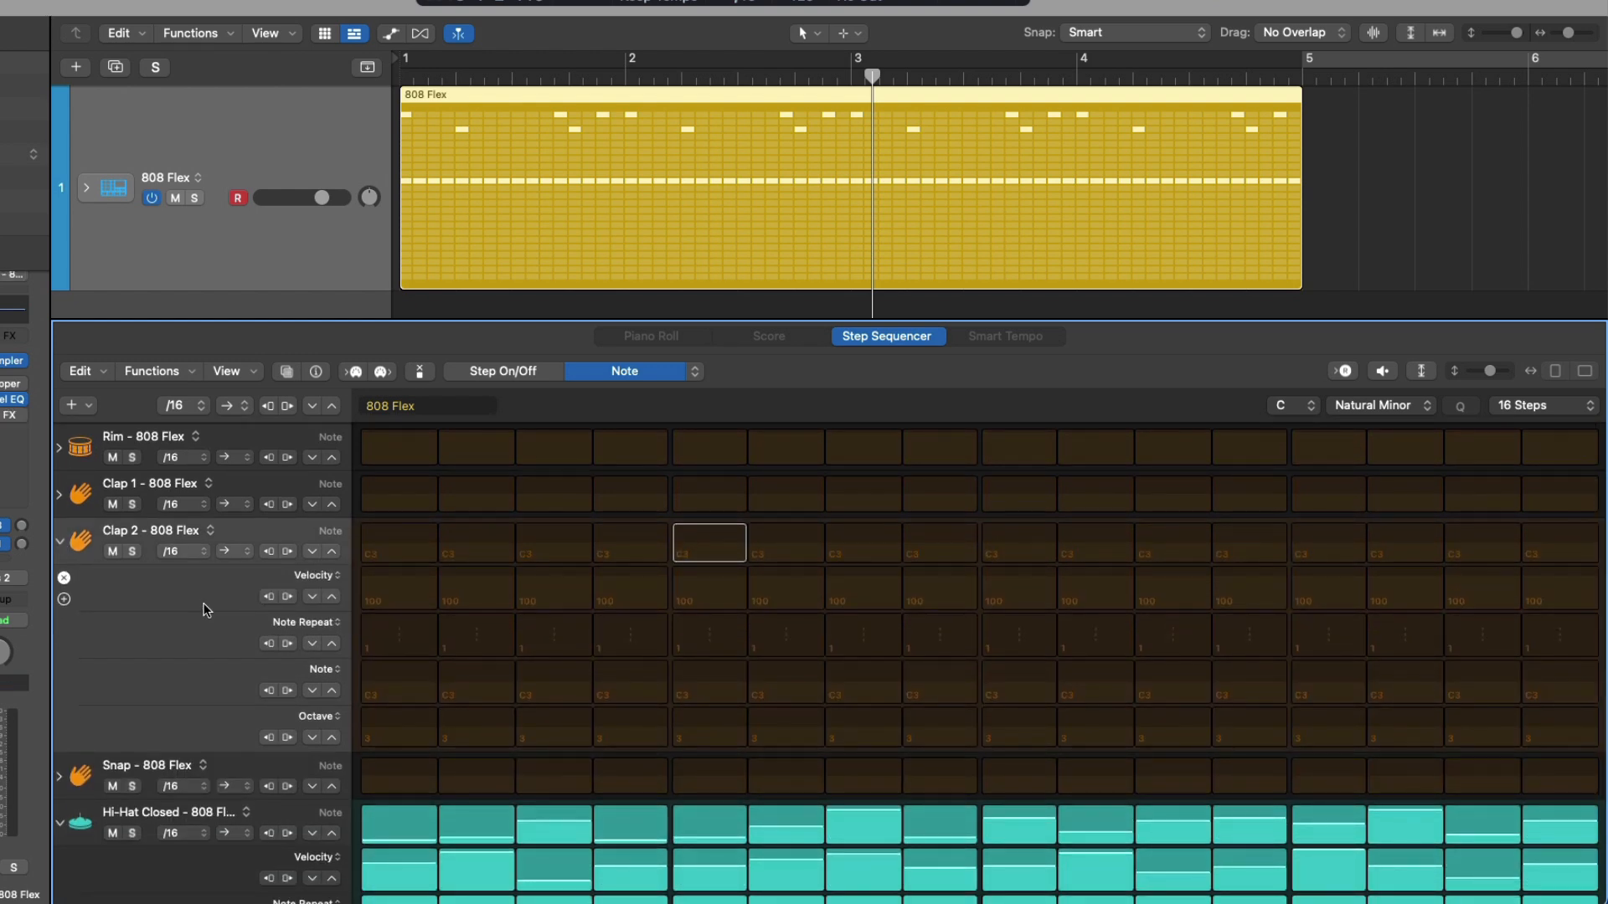
{"action": "left_click", "coordinate": [60, 544]}
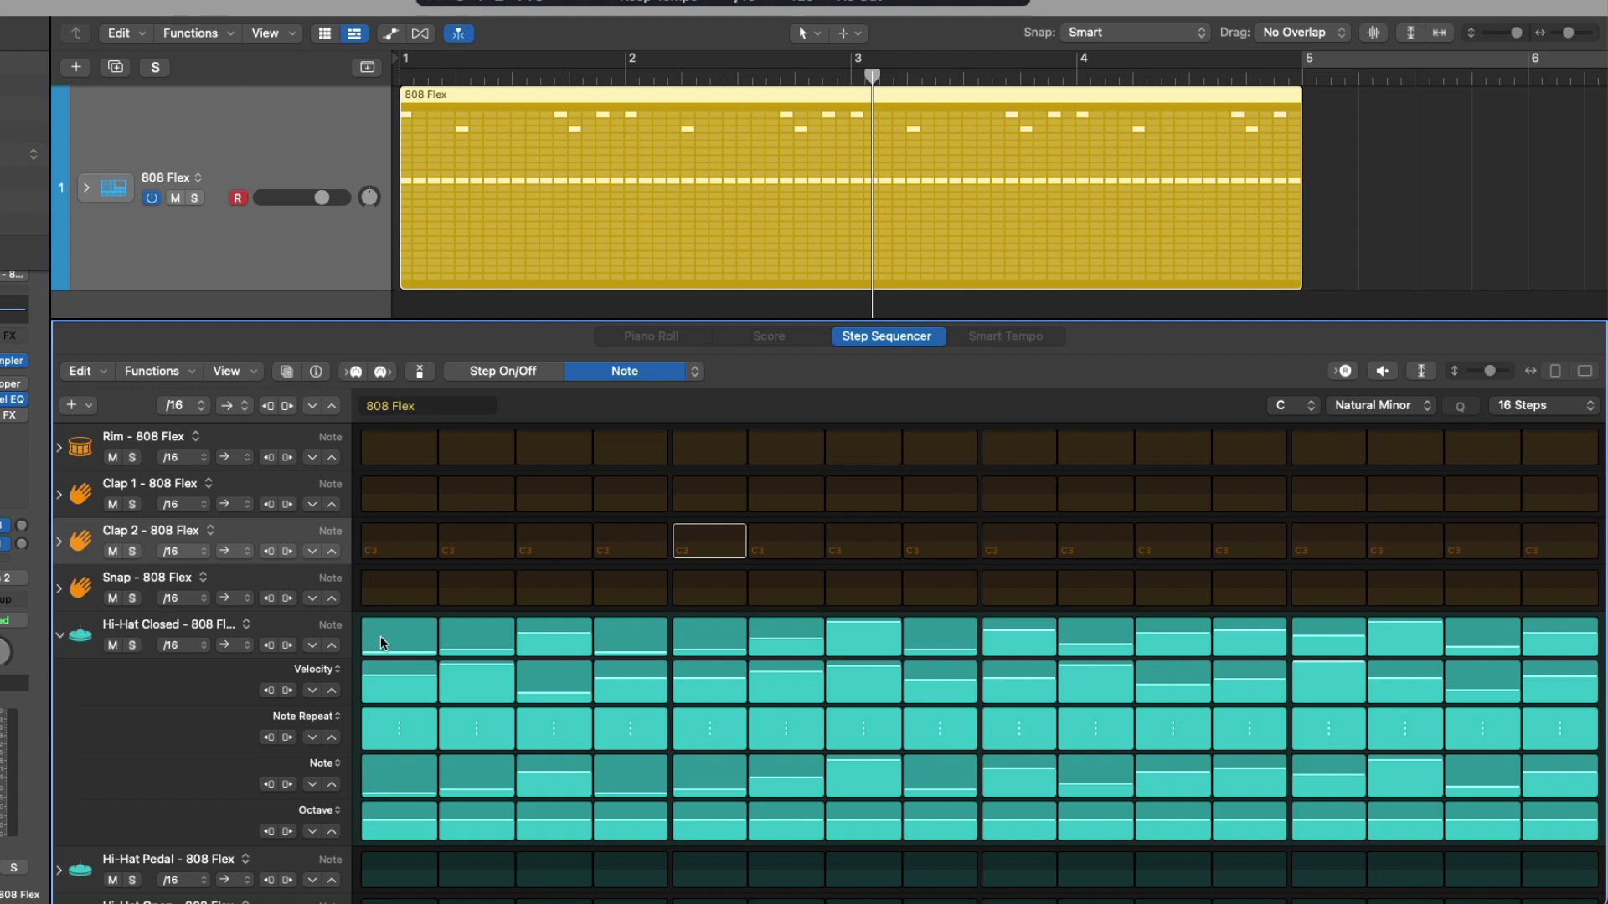
- Draw a rising line of notes from F2 on step 1 to A#3 on step 16 of the Hi-Hat Closed row, and preview it
{"action": "mouse_move", "coordinate": [381, 639]}
{"action": "left_mouse_down"}
{"action": "mouse_move", "coordinate": [511, 658]}
{"action": "mouse_move", "coordinate": [1479, 671]}
{"action": "mouse_move", "coordinate": [1578, 643]}
{"action": "mouse_move", "coordinate": [1575, 620]}
{"action": "left_mouse_up"}
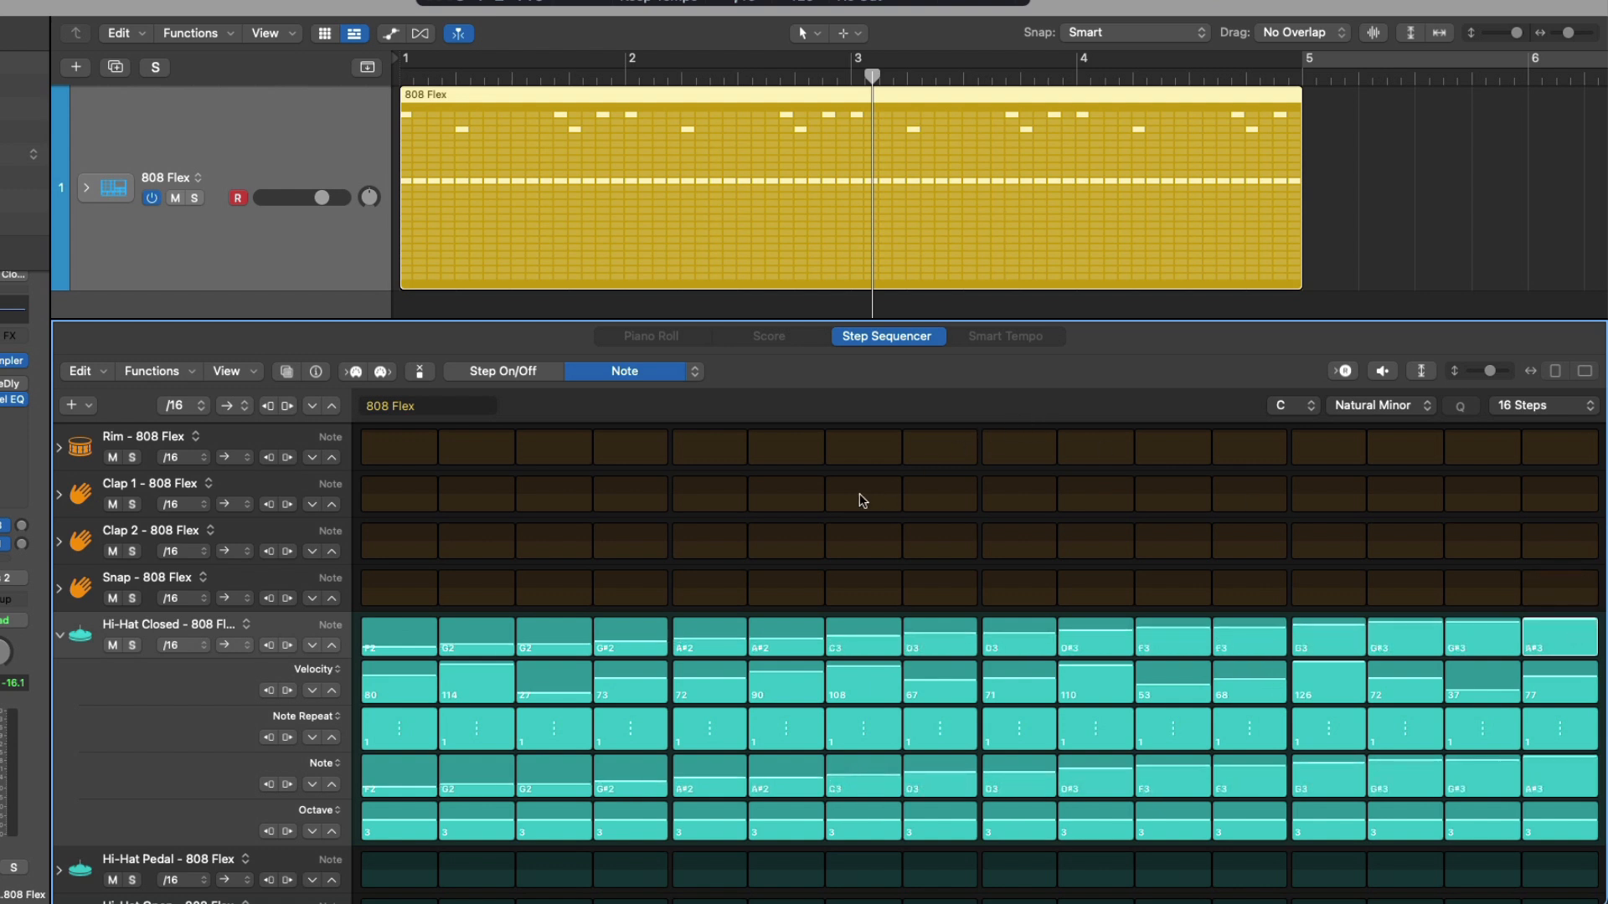
{"action": "key", "text": "space"}
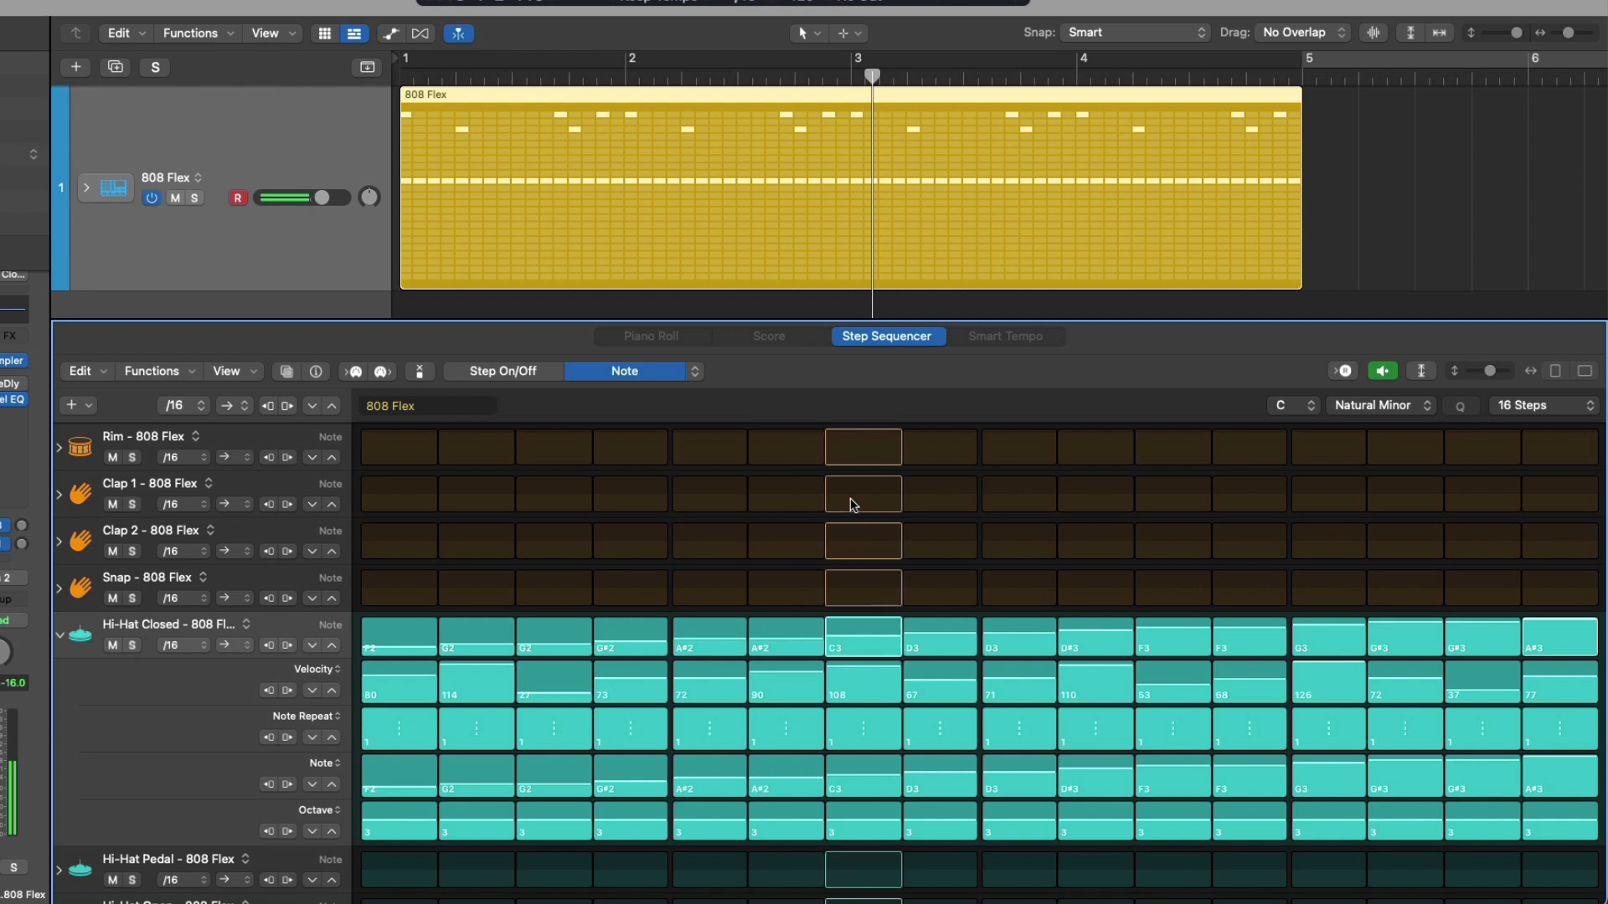
{"action": "key", "text": "space"}
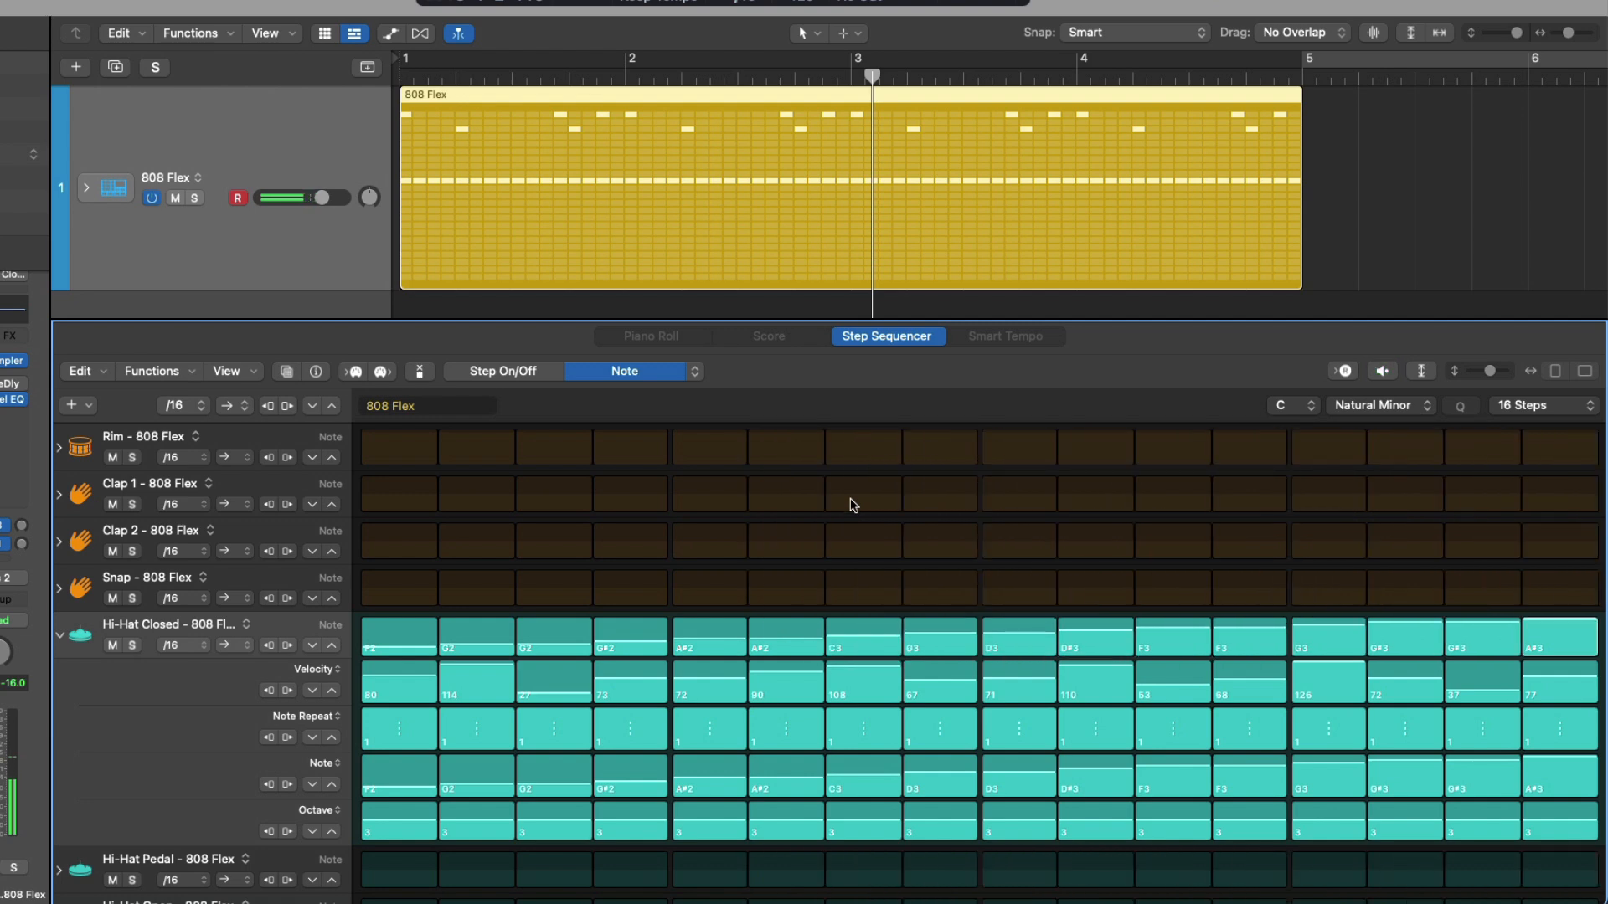
- Collapse the Hi-Hat Closed subrows and switch the edit mode back to Step On/Off
{"action": "scroll", "coordinate": [853, 505], "scroll_direction": "down", "scroll_amount": 5}
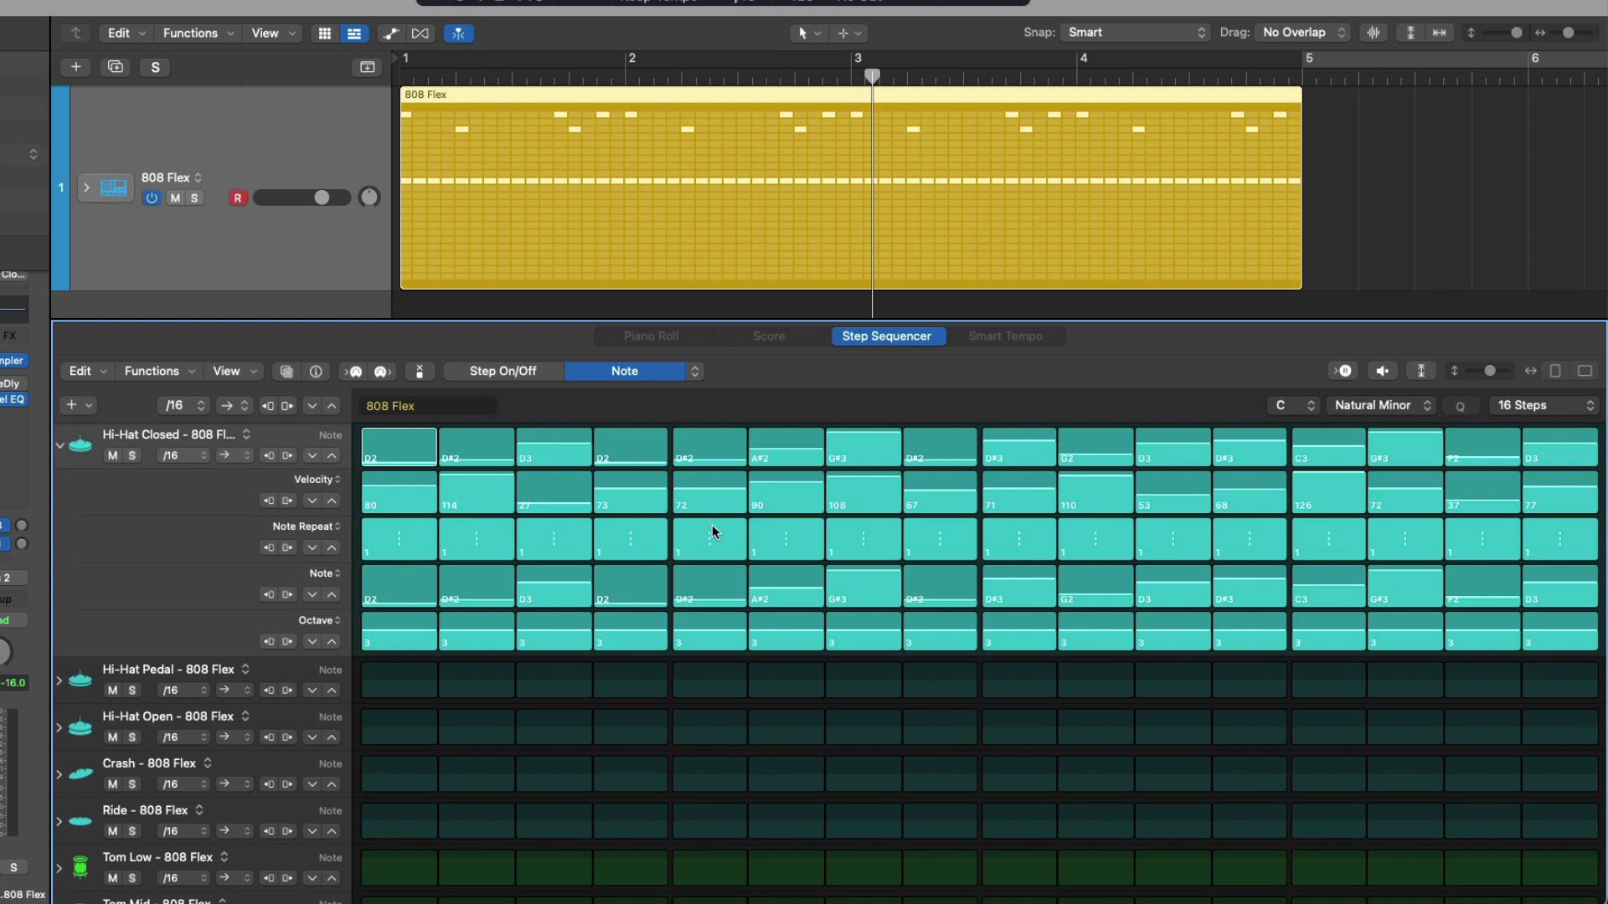
{"action": "left_click", "coordinate": [61, 447]}
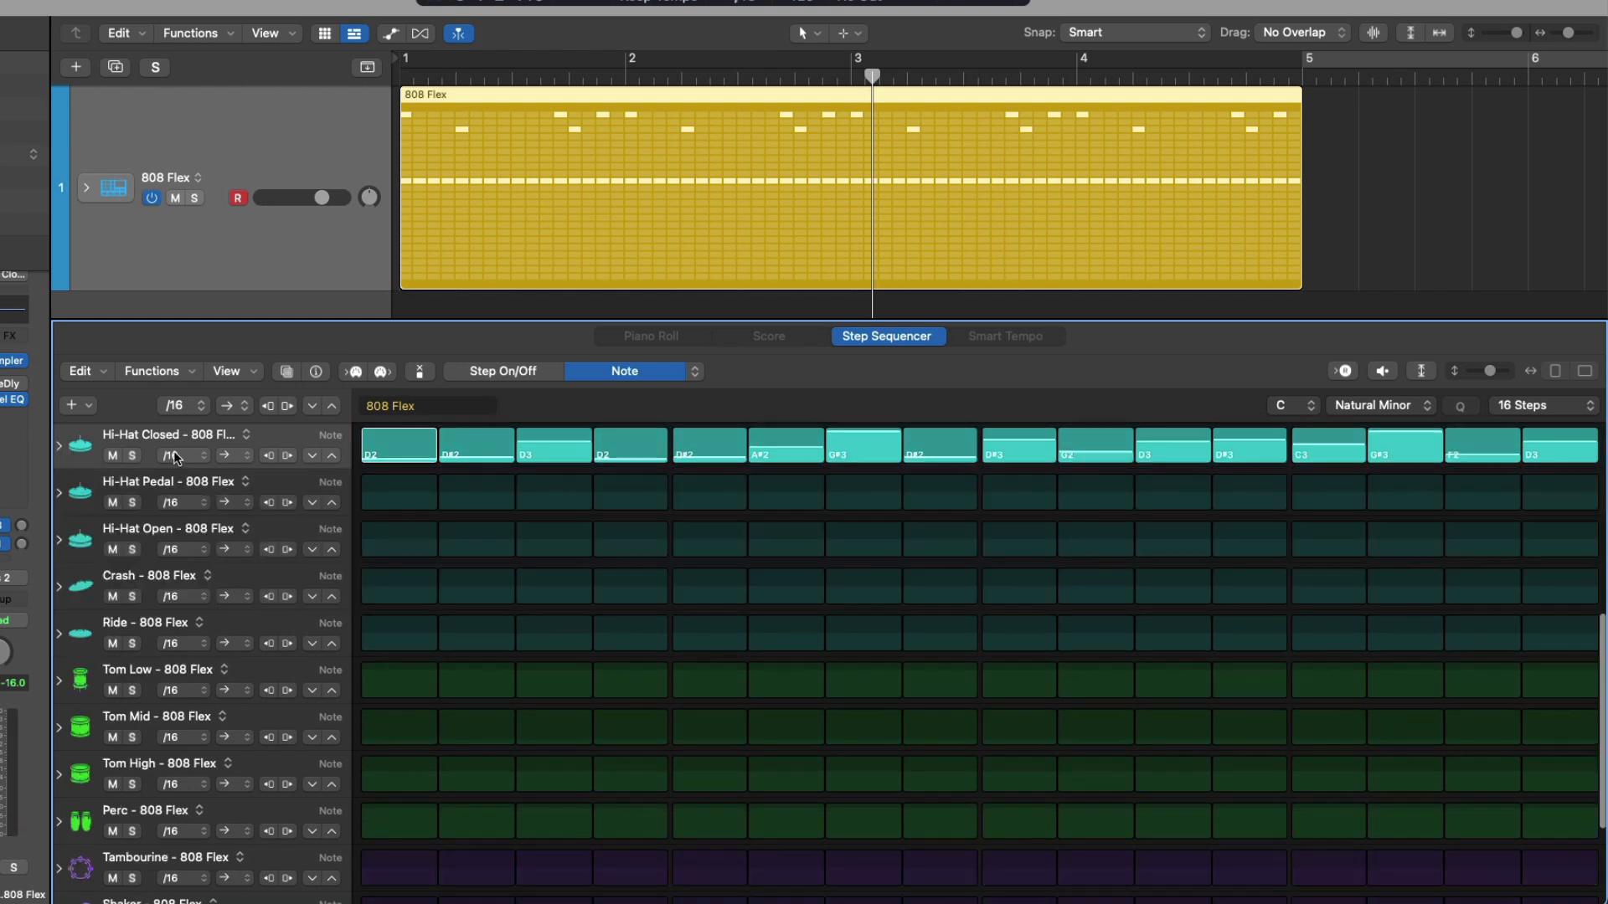
{"action": "scroll", "coordinate": [489, 586], "scroll_direction": "up", "scroll_amount": 10}
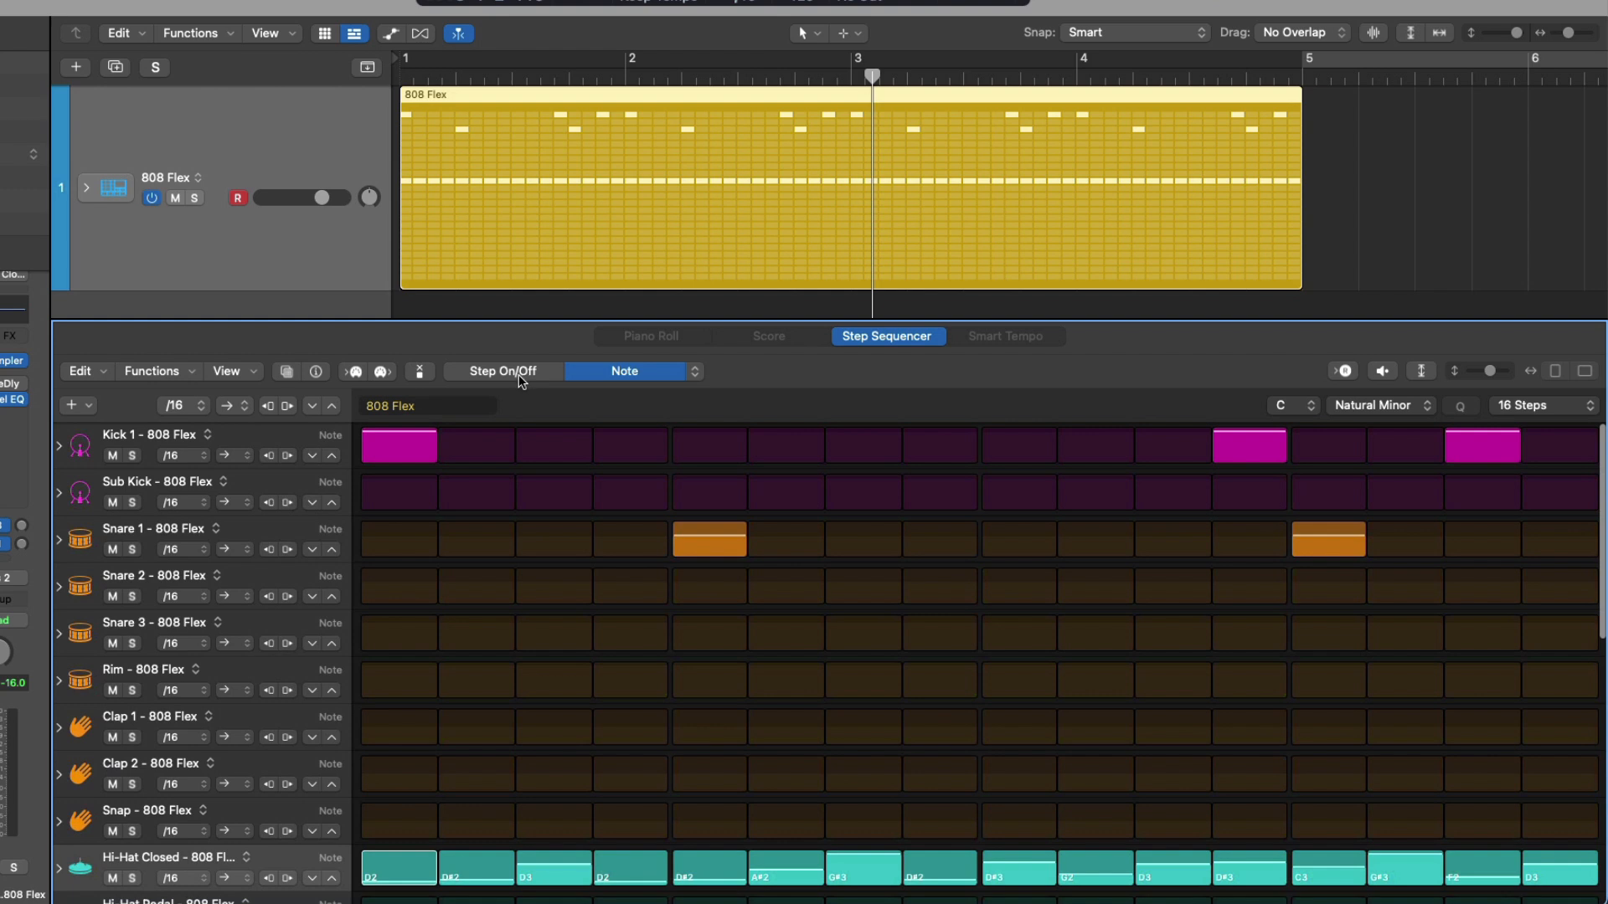
{"action": "left_click", "coordinate": [543, 375]}
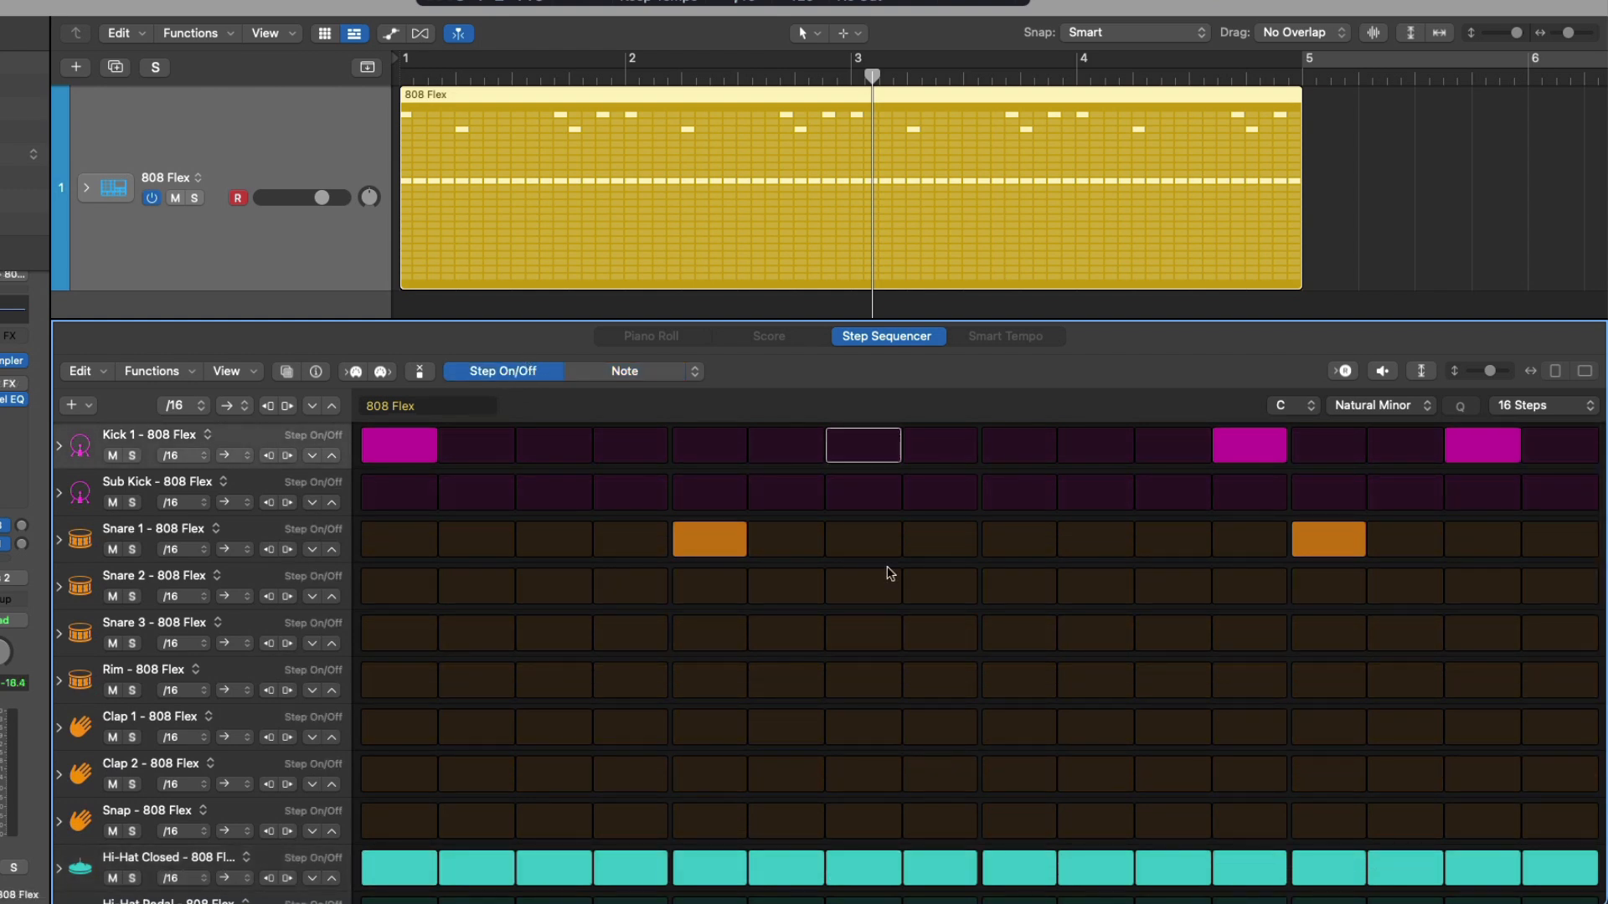
- Reduce the height of all pattern rows to fit nearly the whole kit, and widen the row headers to show full names and controls
{"action": "key", "text": "super+Up"}
{"action": "key", "text": "super+Up"}
{"action": "key", "text": "super+Up"}
{"action": "key", "text": "super+Up"}
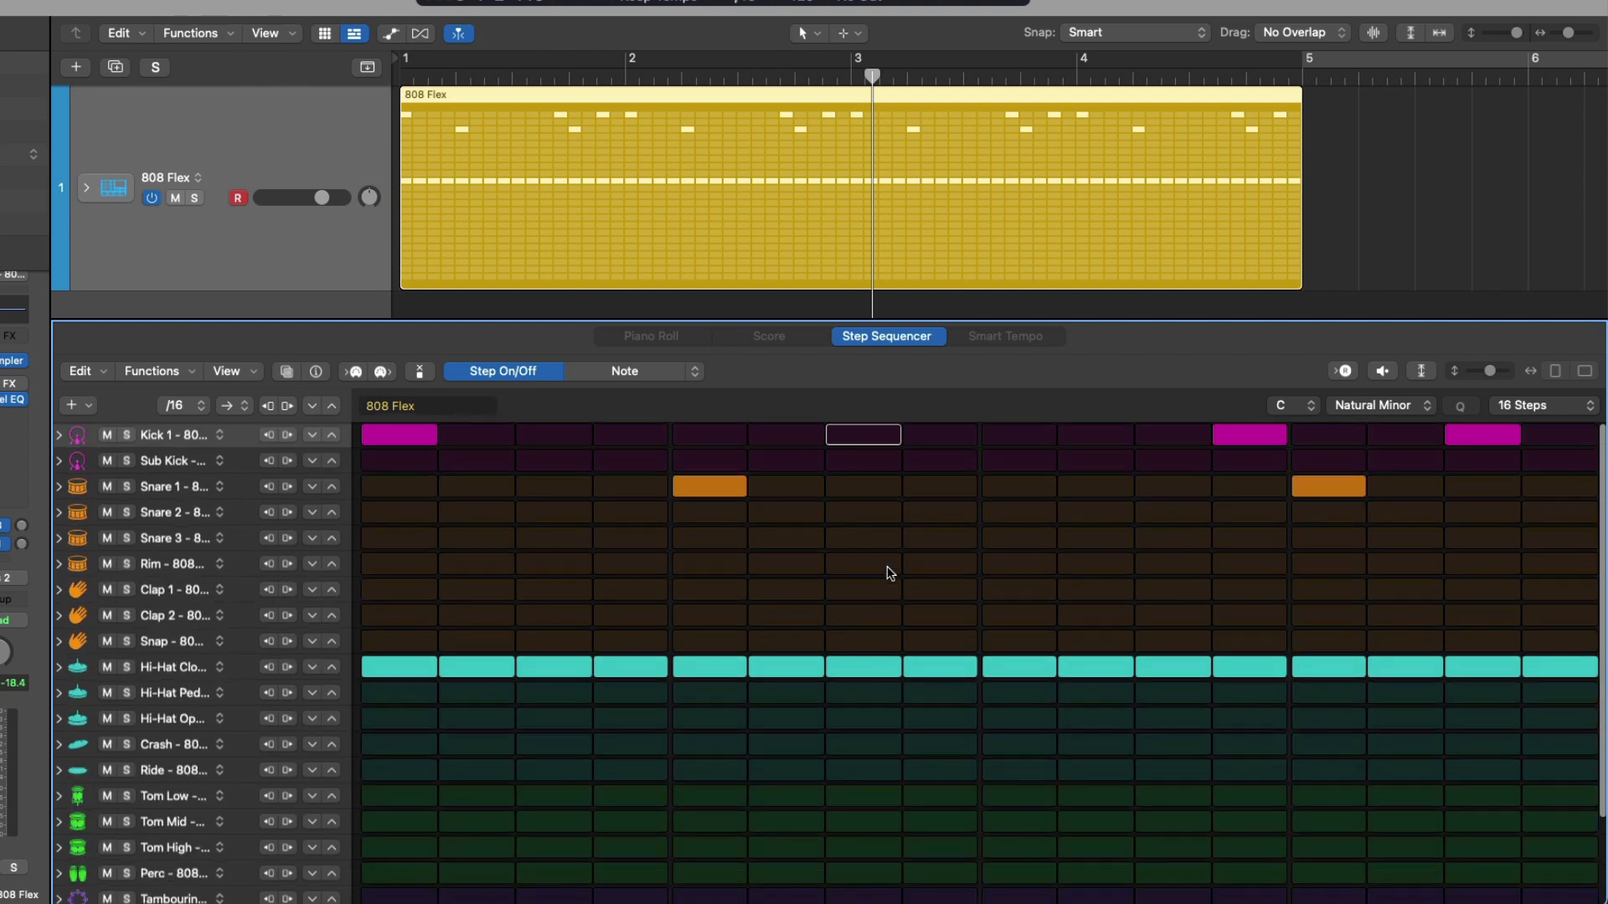
{"action": "key", "text": "super+Up"}
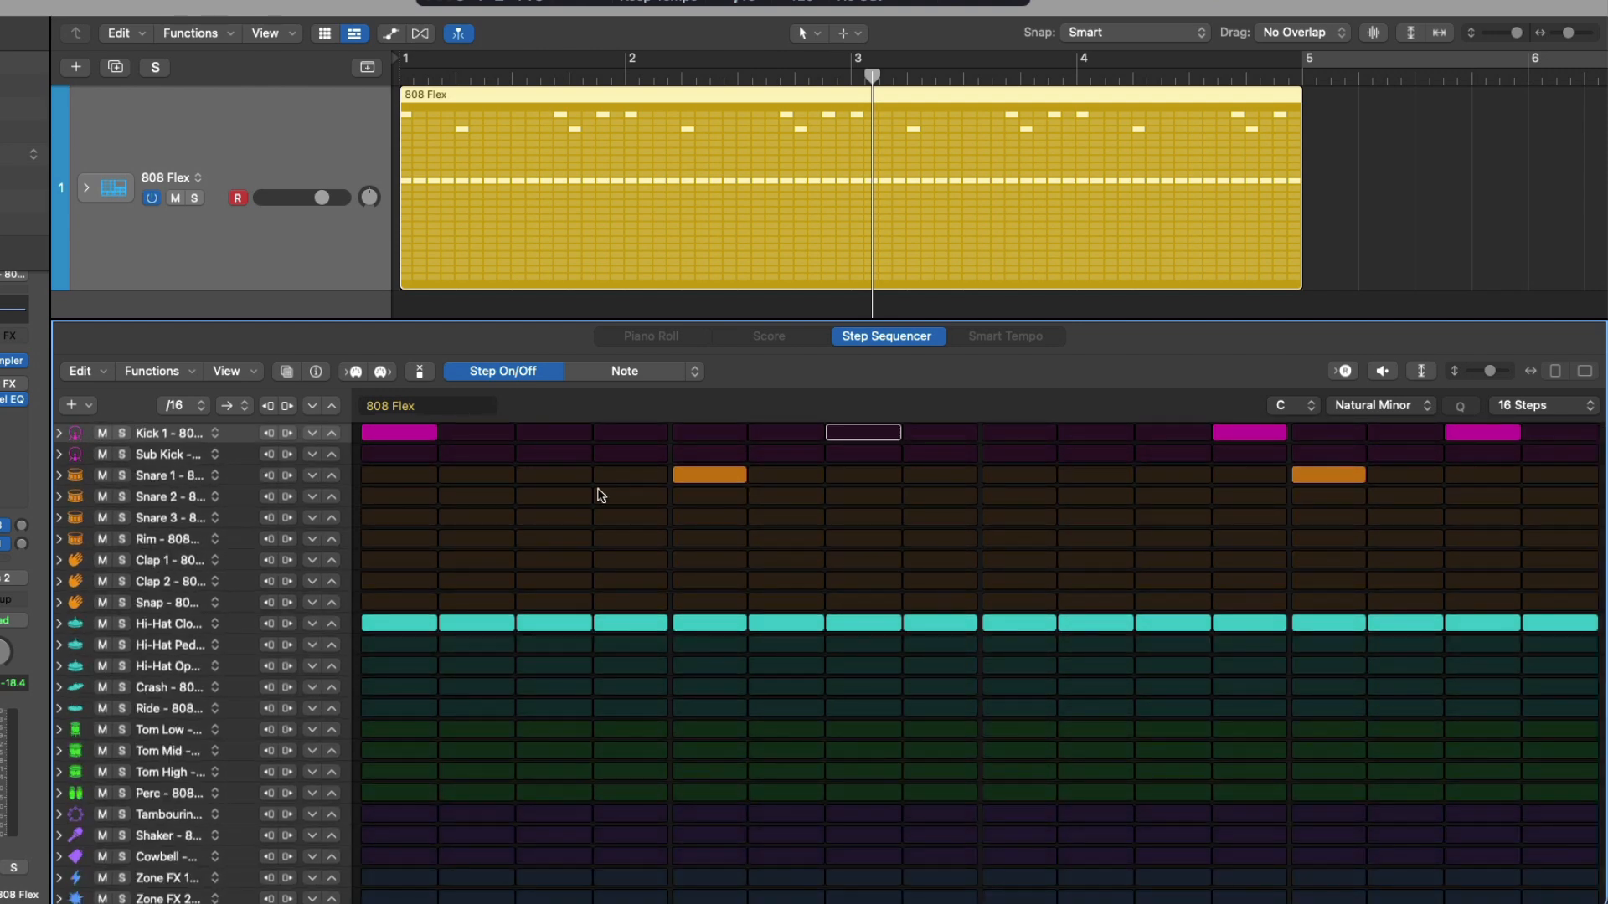
{"action": "left_click_drag", "start_coordinate": [355, 502], "coordinate": [521, 505]}
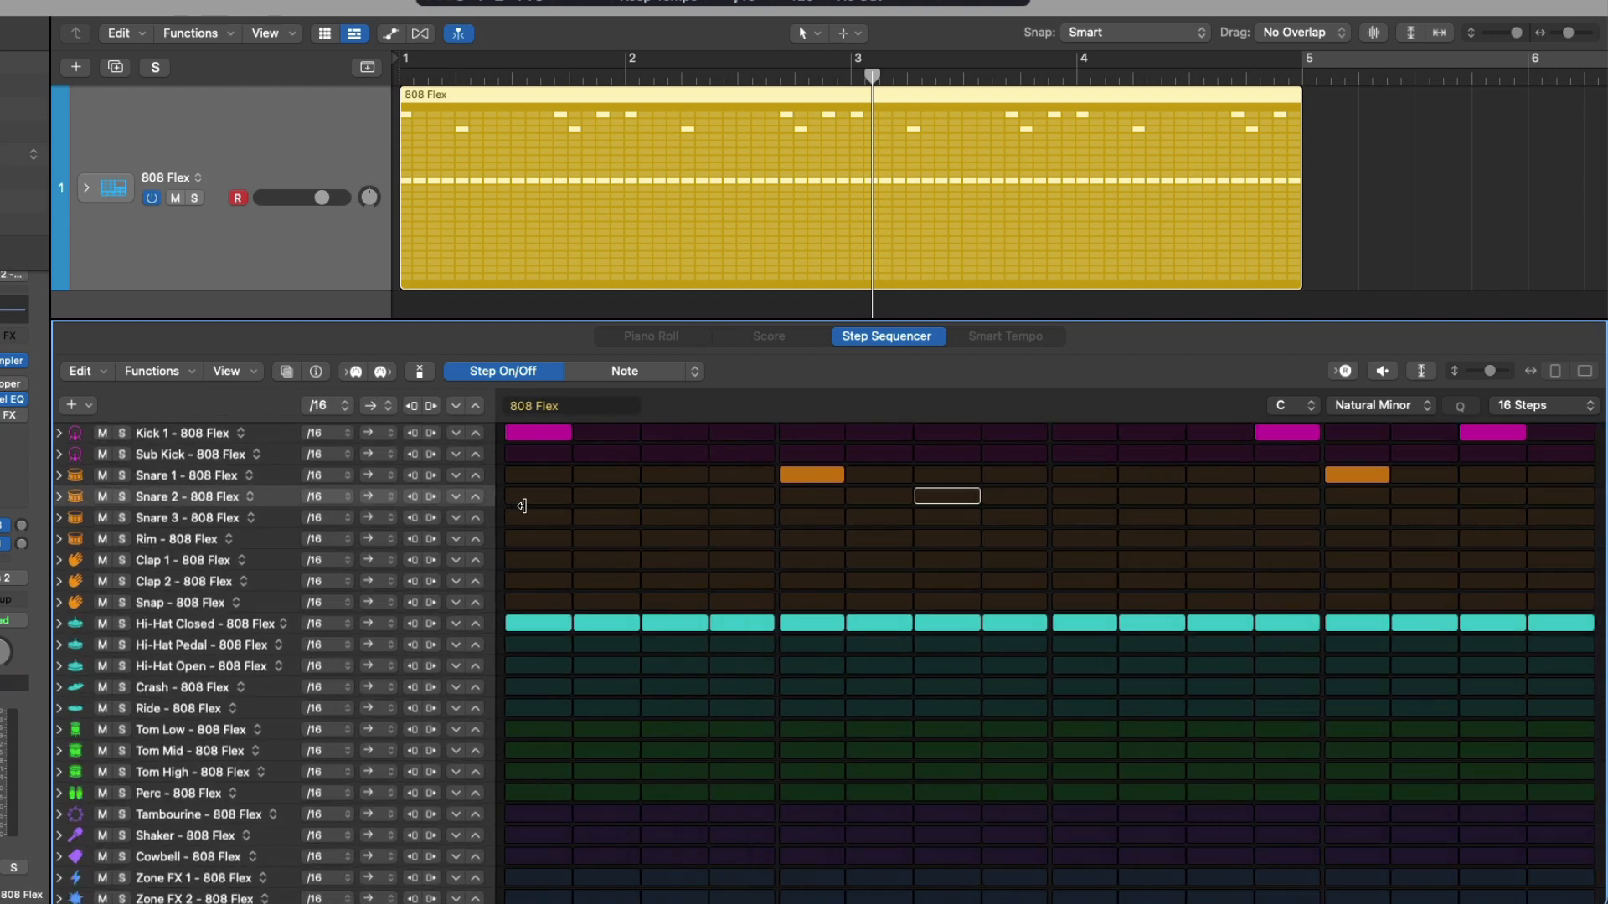
{"action": "scroll", "coordinate": [280, 491], "scroll_direction": "down", "scroll_amount": 1}
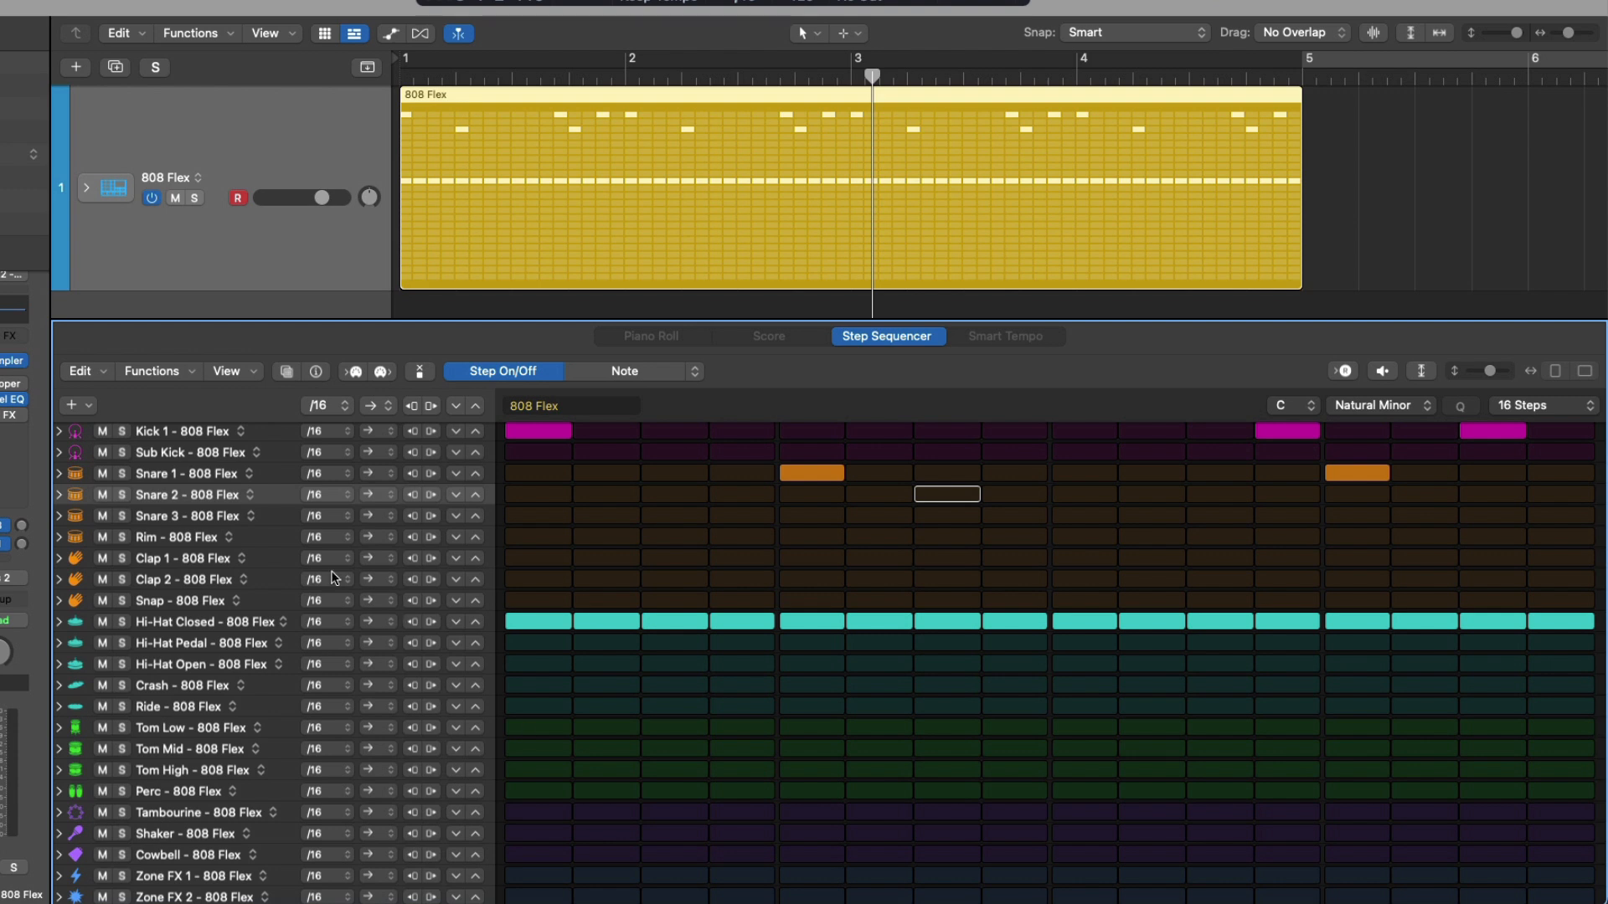
- Look through the kit pieces available as new pattern rows, and close the list without adding one
{"action": "left_click", "coordinate": [92, 406]}
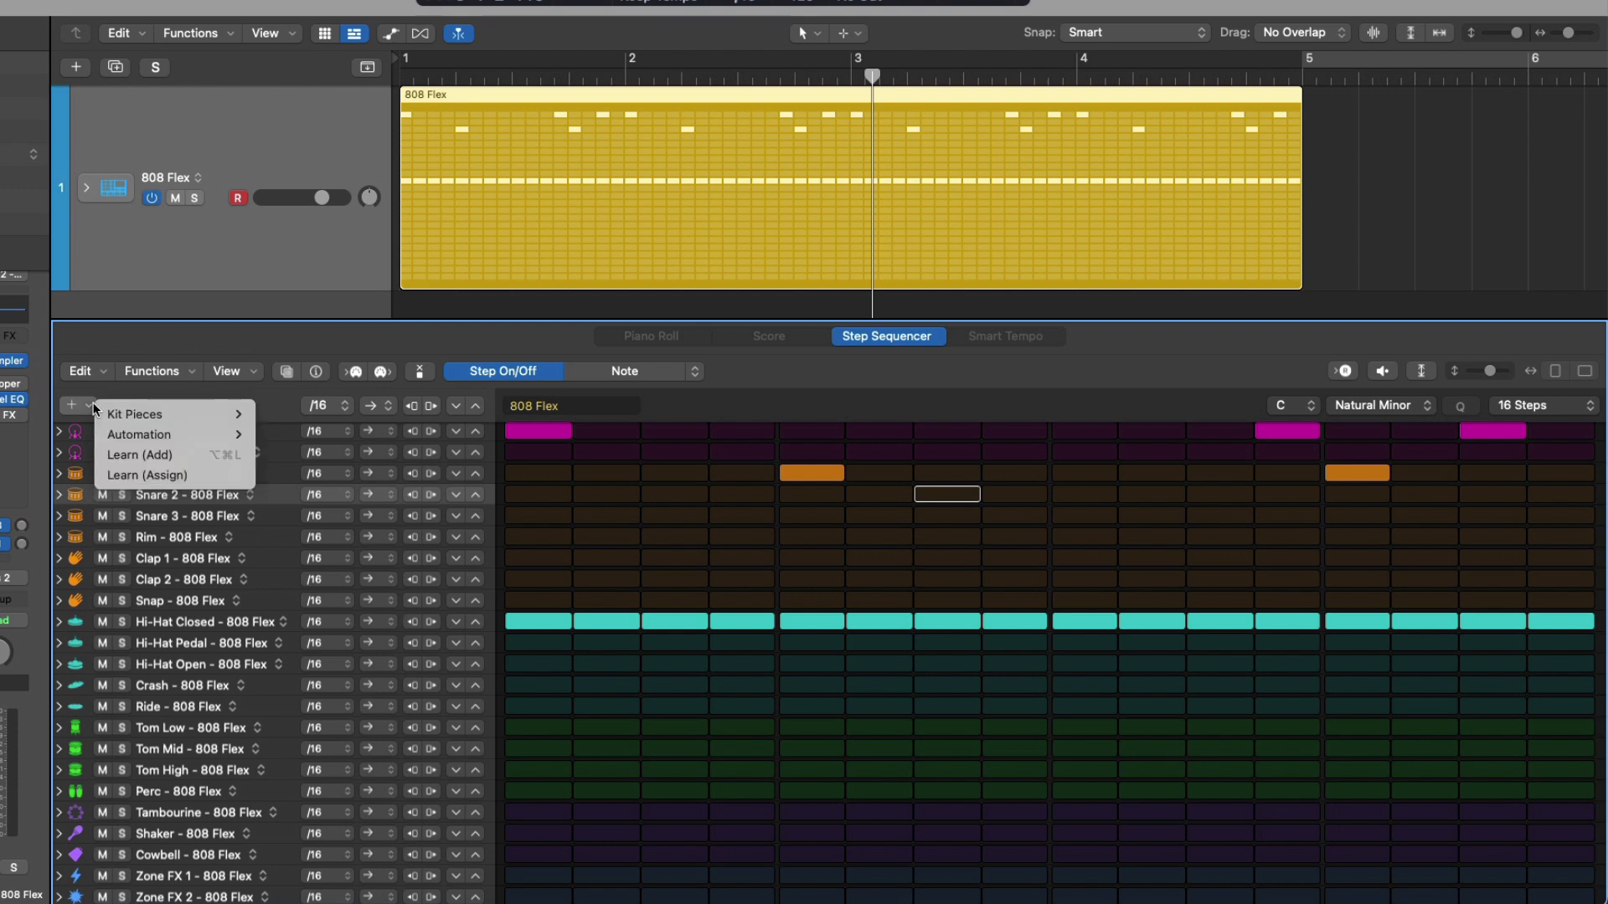
{"action": "mouse_move", "coordinate": [142, 414]}
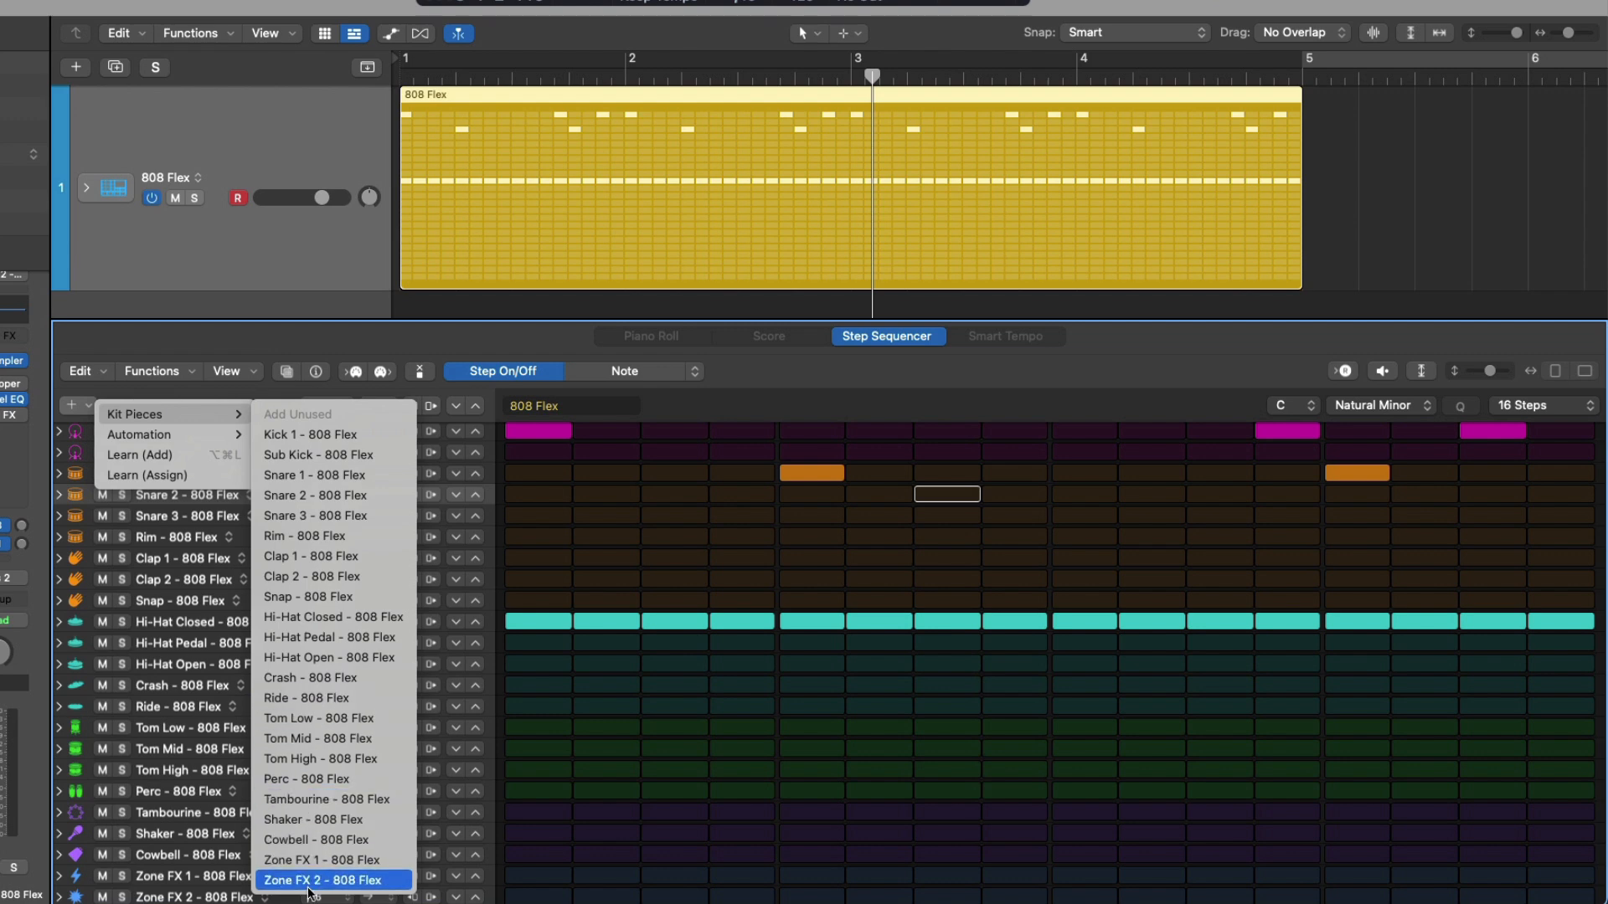
{"action": "left_click", "coordinate": [201, 877]}
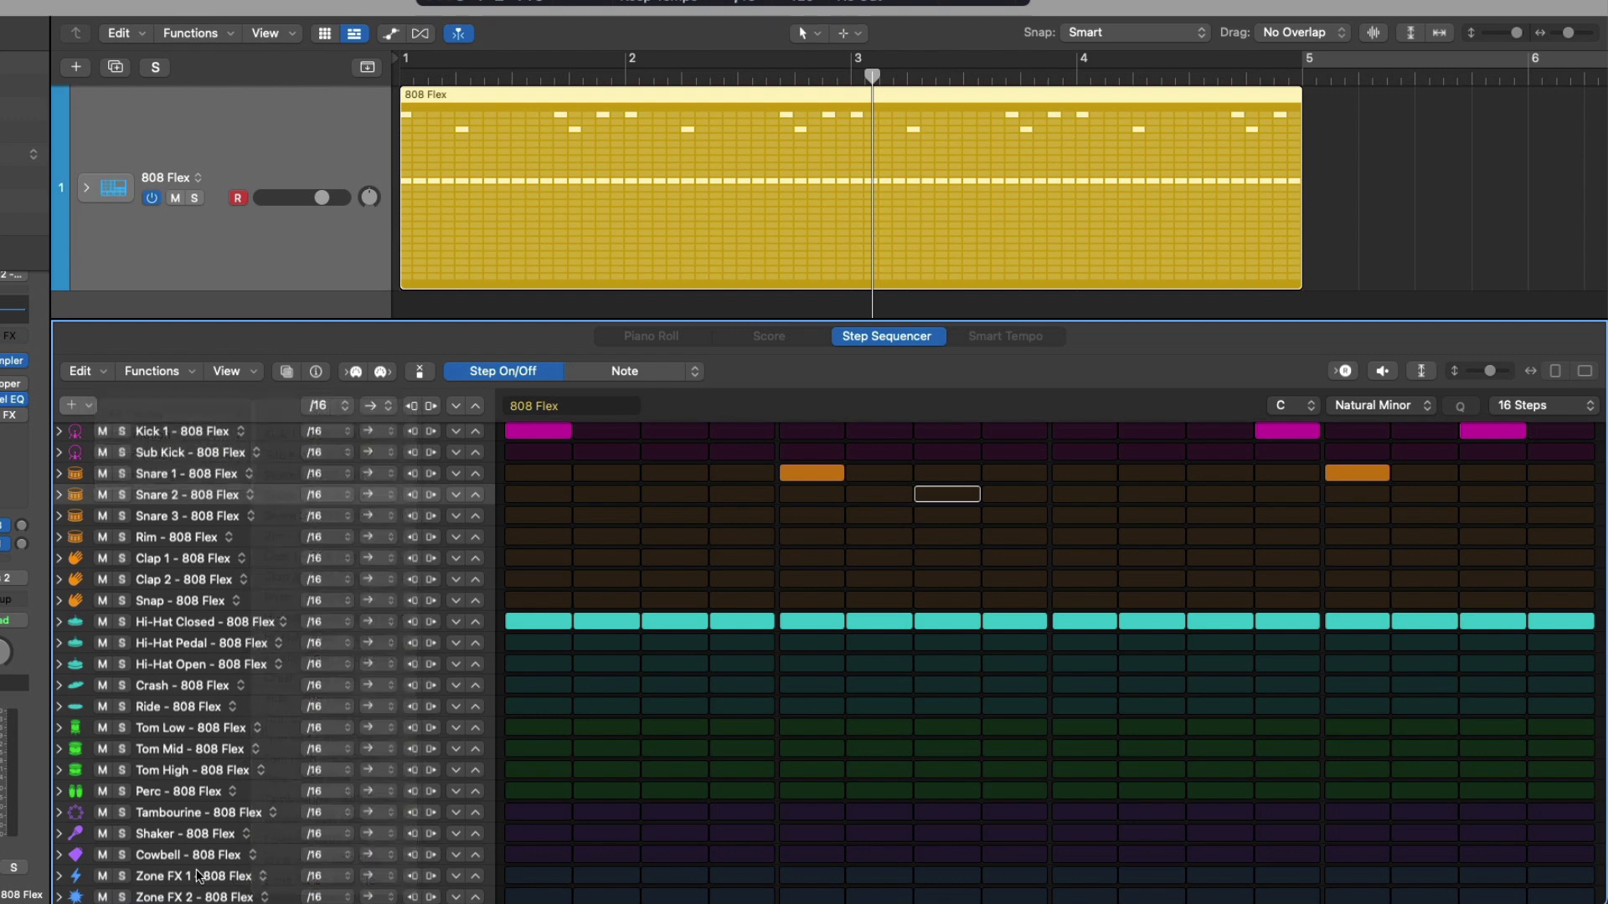
- Delete the Zone FX 2 row from the pattern, and restore it by adding the unused kit pieces
{"action": "left_click", "coordinate": [197, 894]}
{"action": "left_click", "coordinate": [289, 897]}
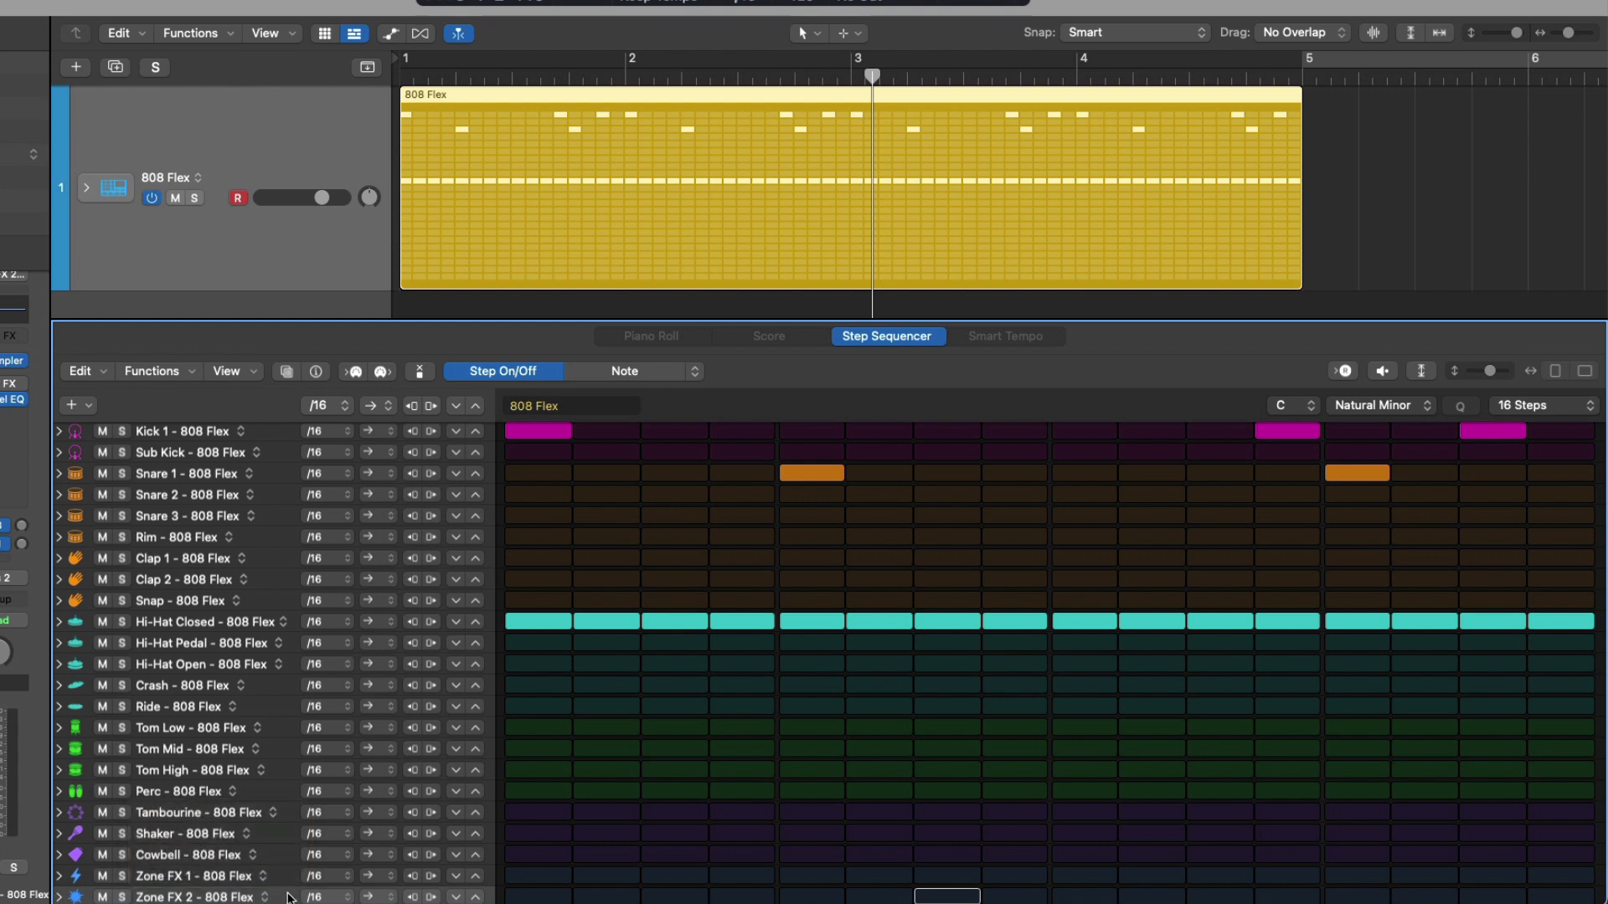
{"action": "key", "text": "super+BackSpace"}
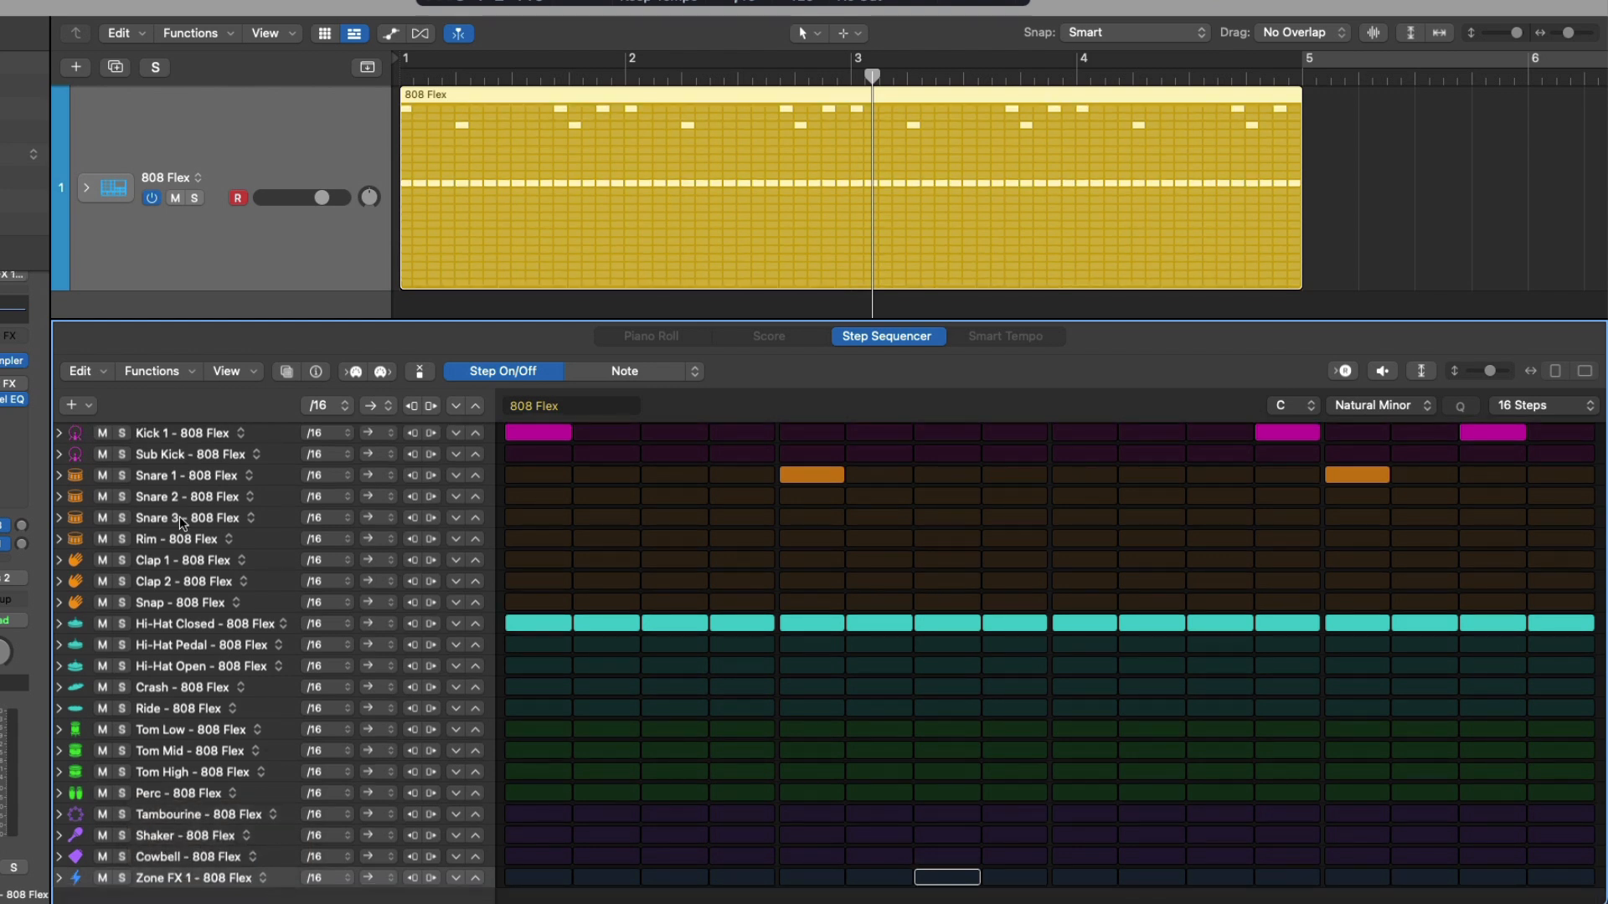
{"action": "left_click", "coordinate": [88, 405]}
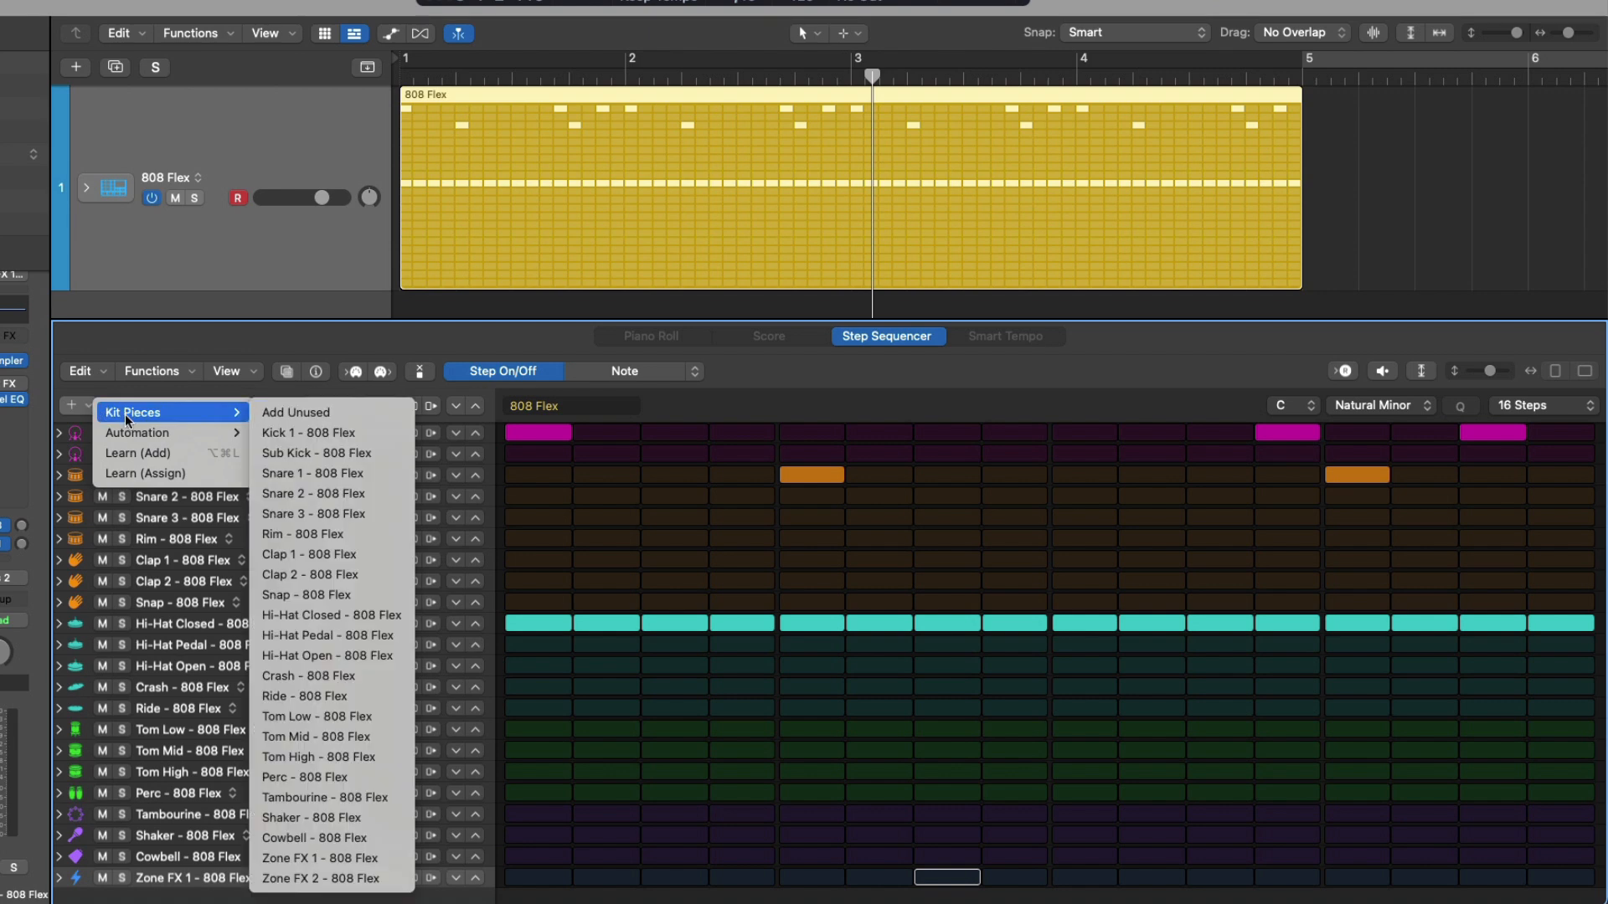
{"action": "left_click", "coordinate": [263, 410]}
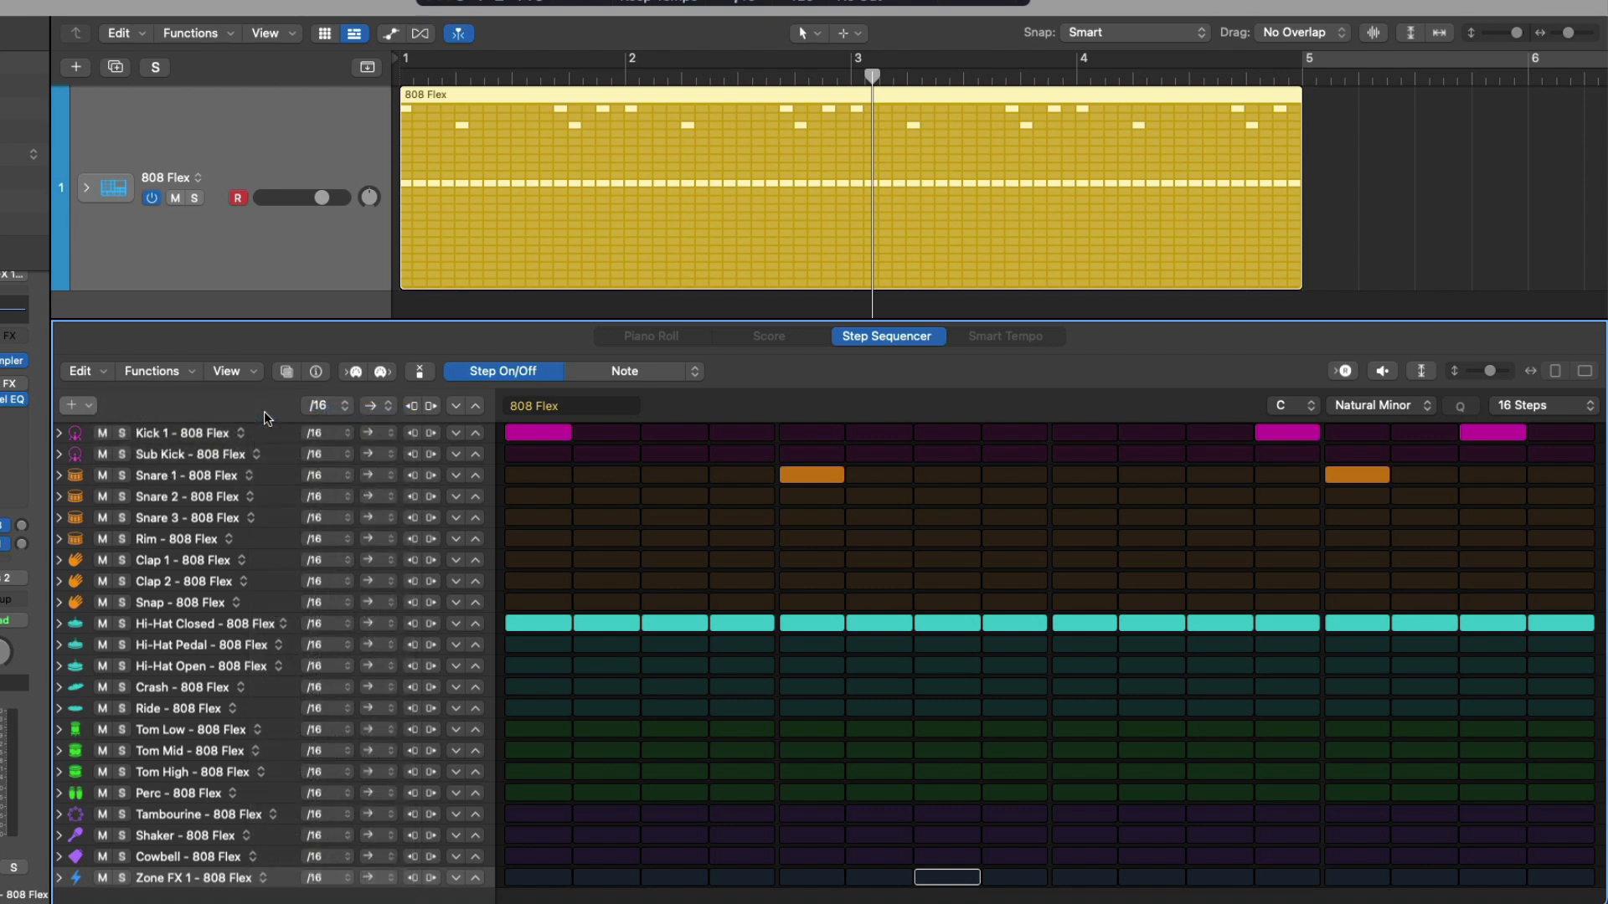
- Increase the height of all pattern rows and set the pattern length to 64 steps
{"action": "key", "text": "super+Down"}
{"action": "key", "text": "super+Down"}
{"action": "key", "text": "super+Down"}
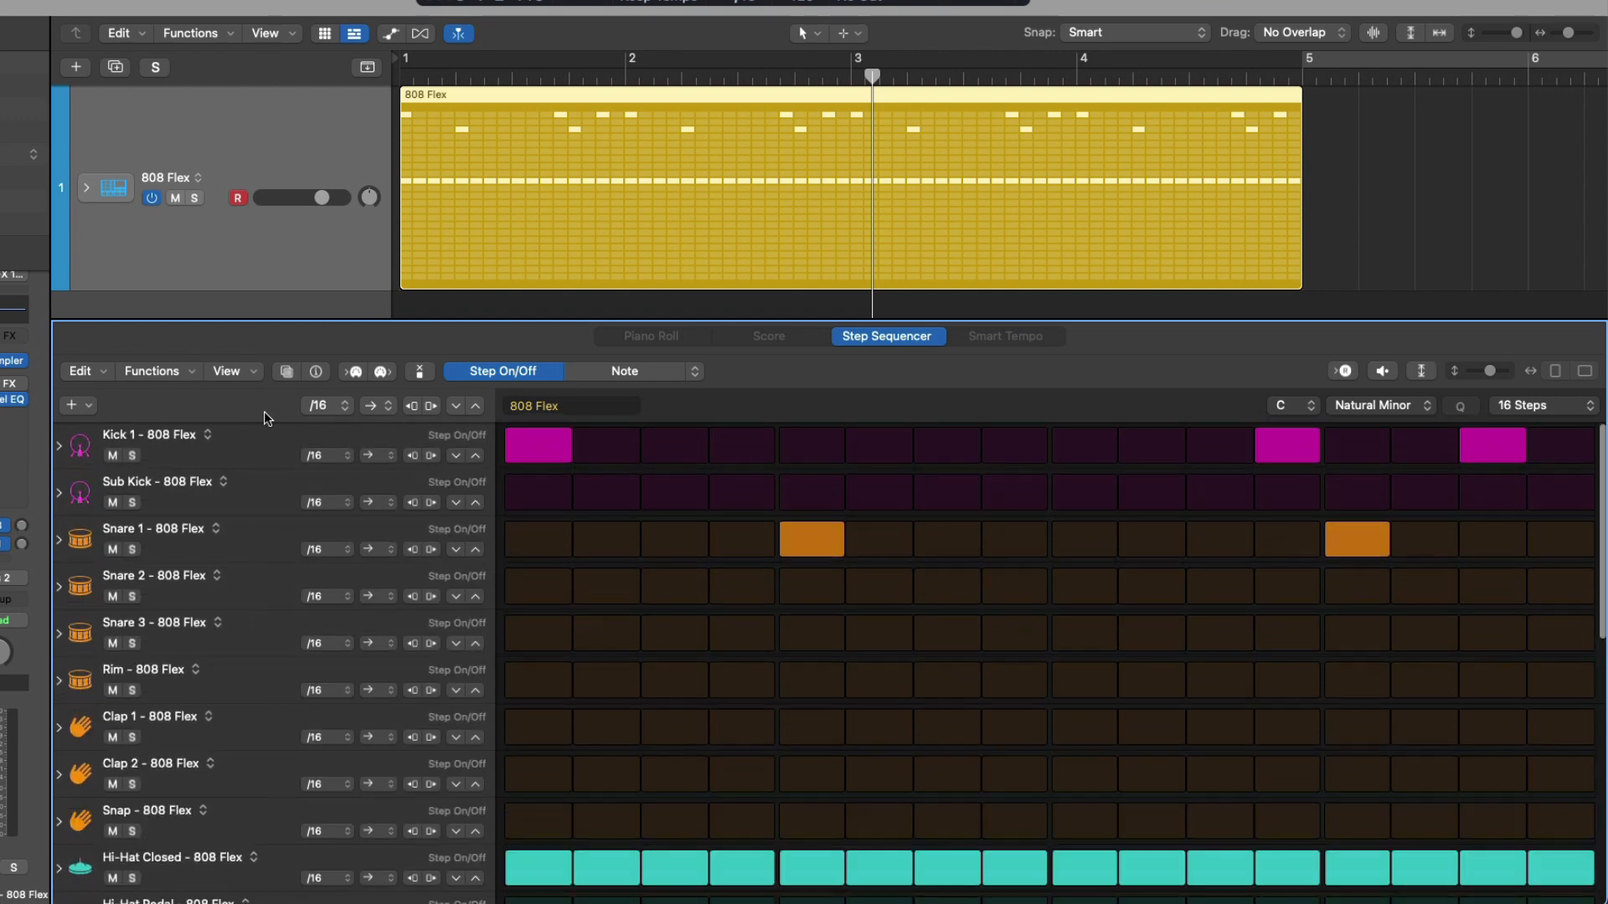
{"action": "left_click", "coordinate": [1546, 404]}
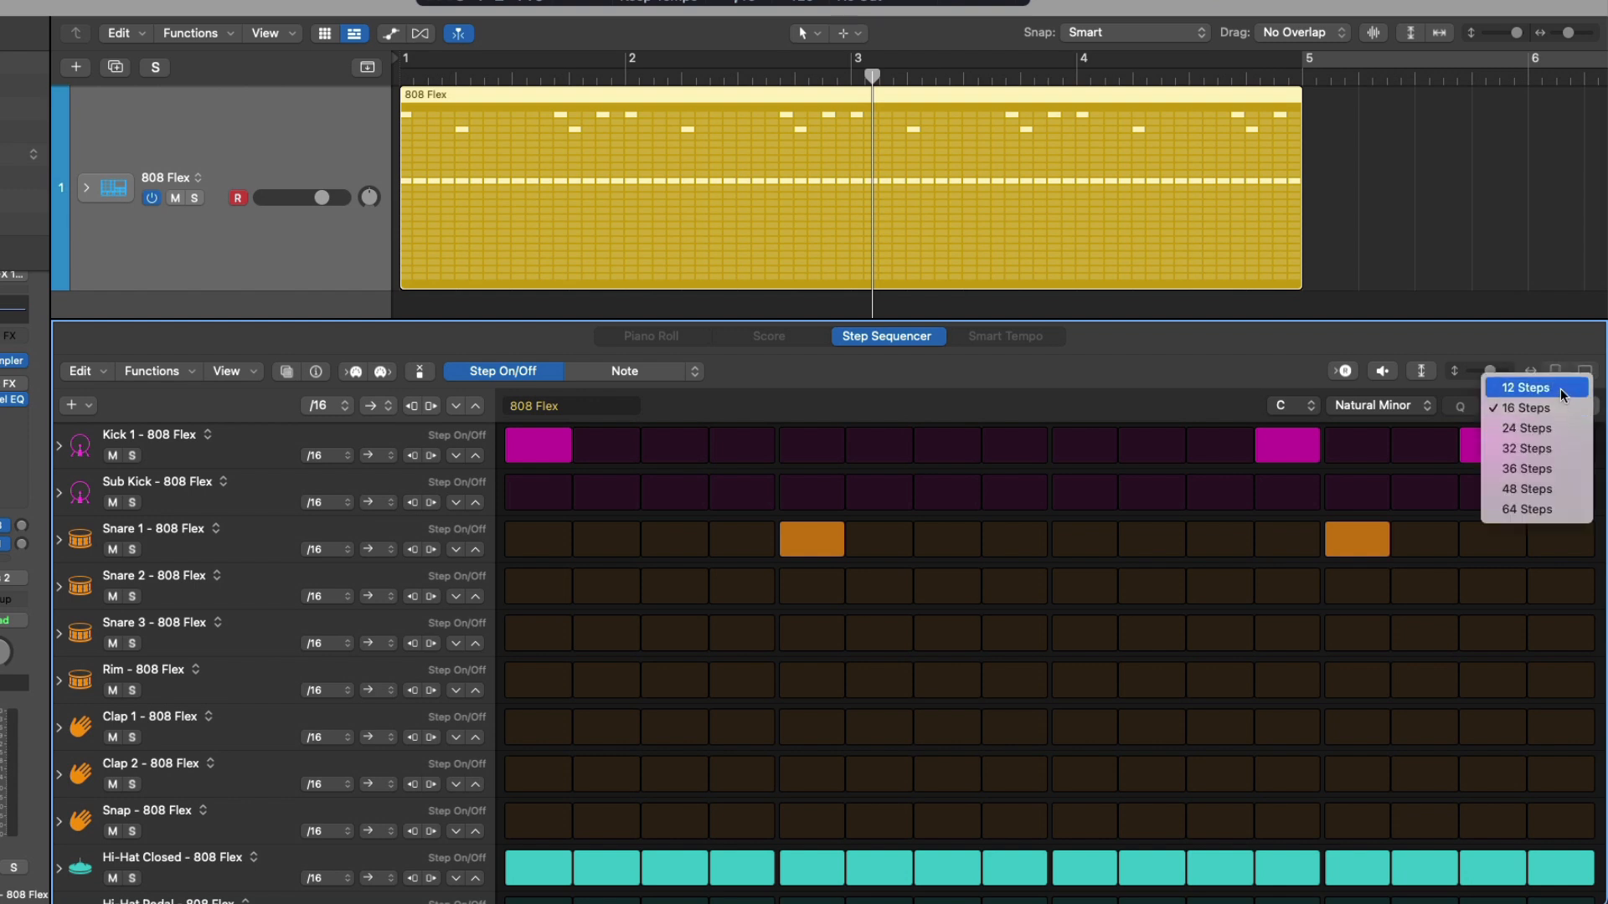
{"action": "left_click", "coordinate": [1556, 508]}
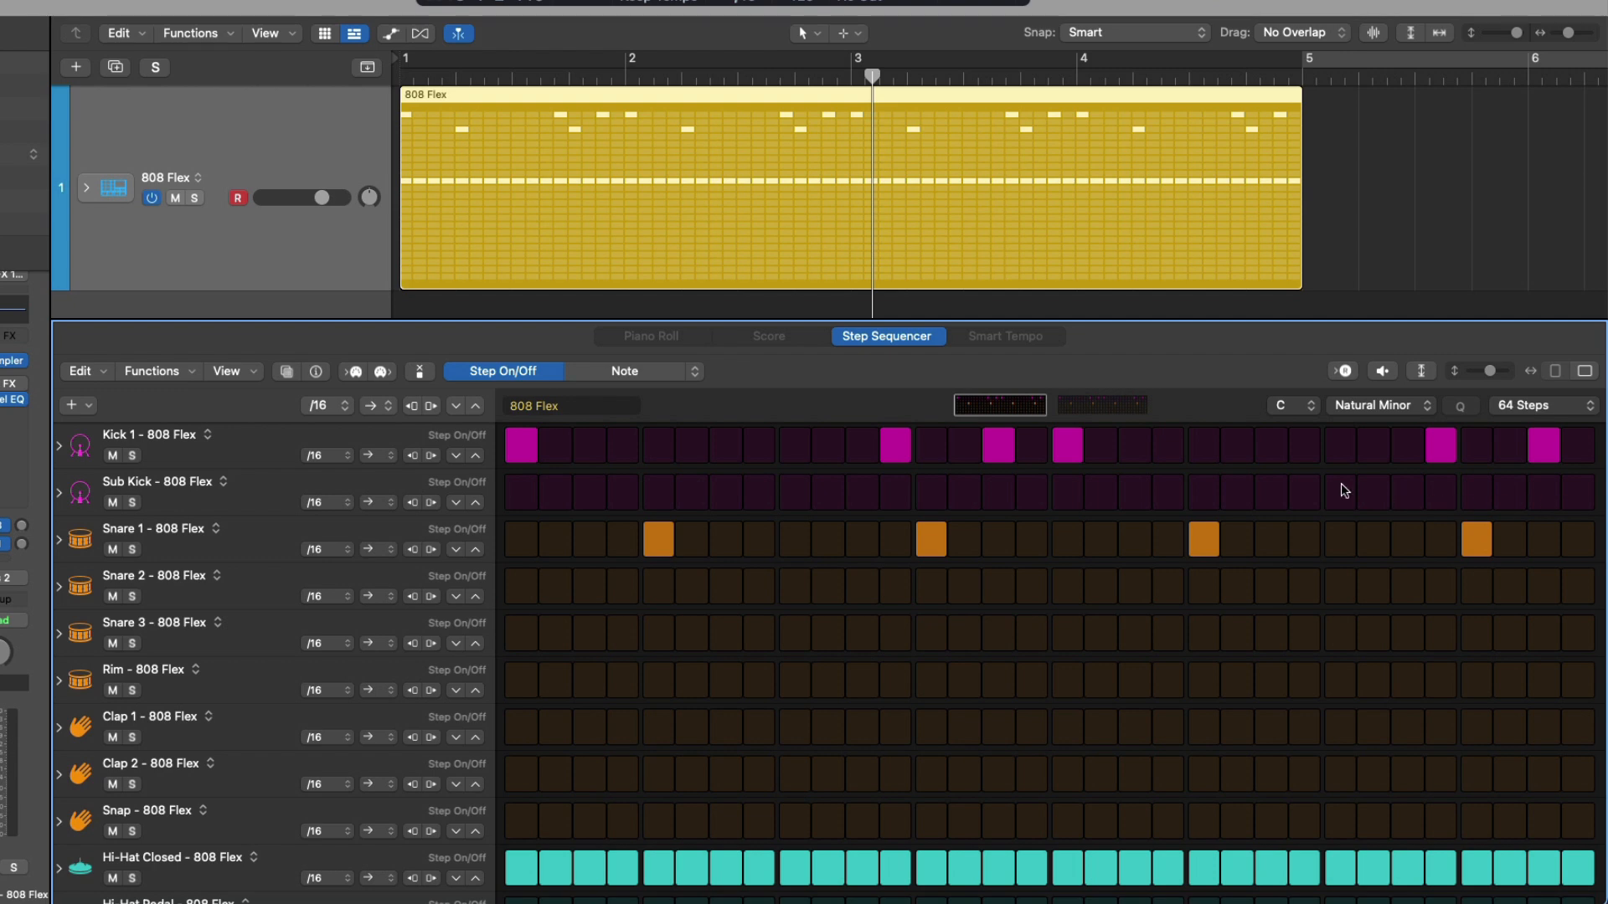
- Look through the pattern's pages and switch the grid to display 16 steps per page
{"action": "left_click", "coordinate": [1134, 406]}
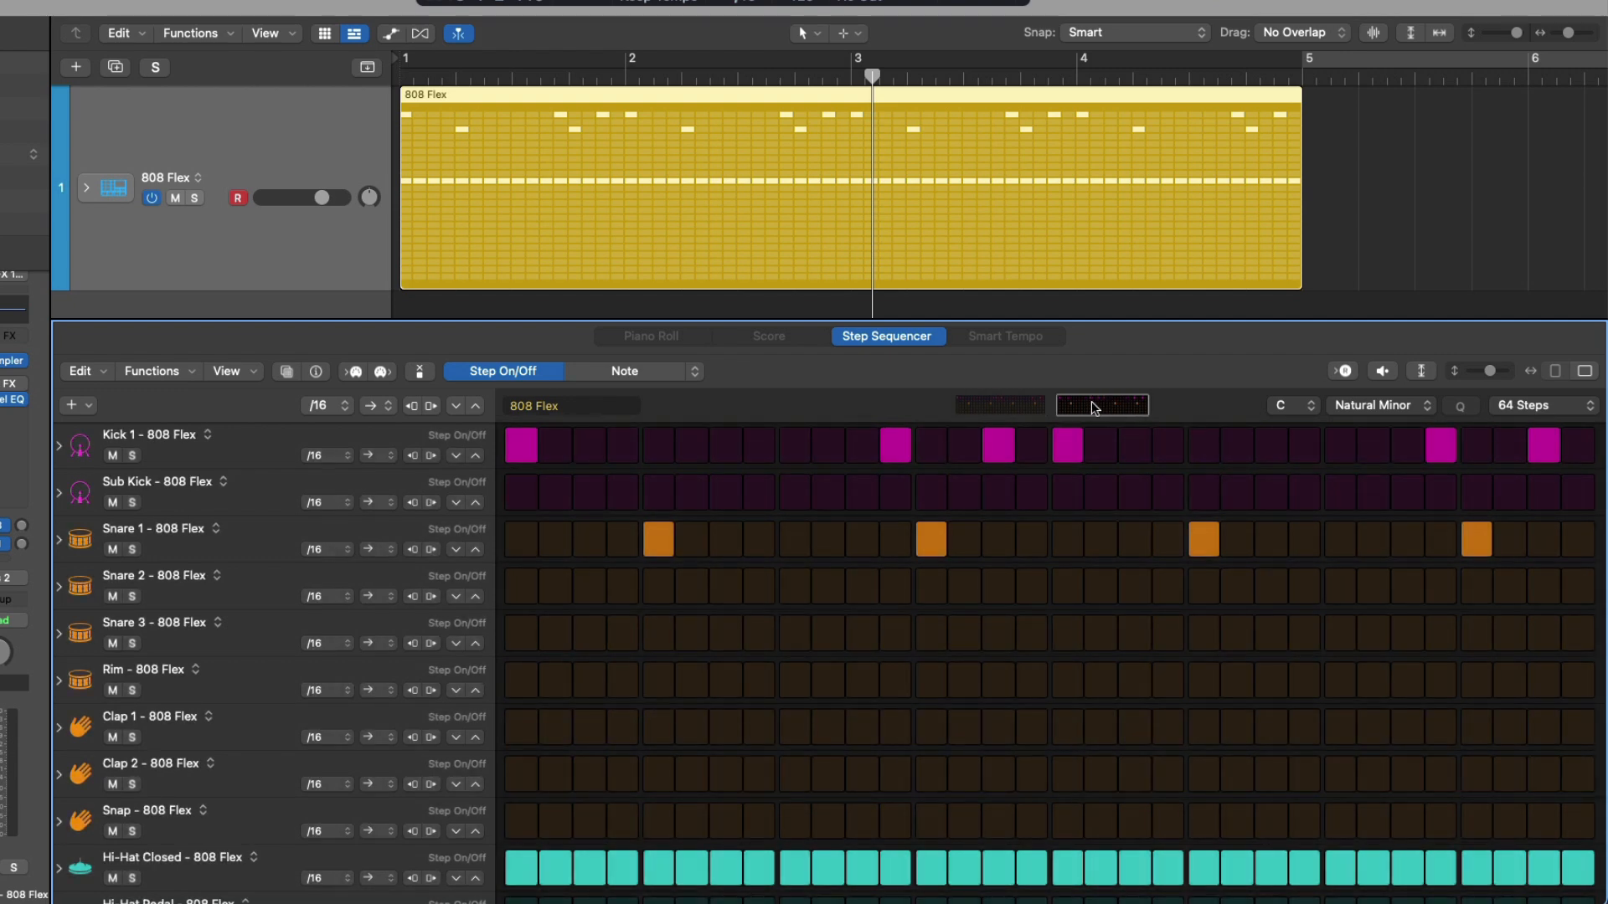
{"action": "left_click", "coordinate": [1009, 402]}
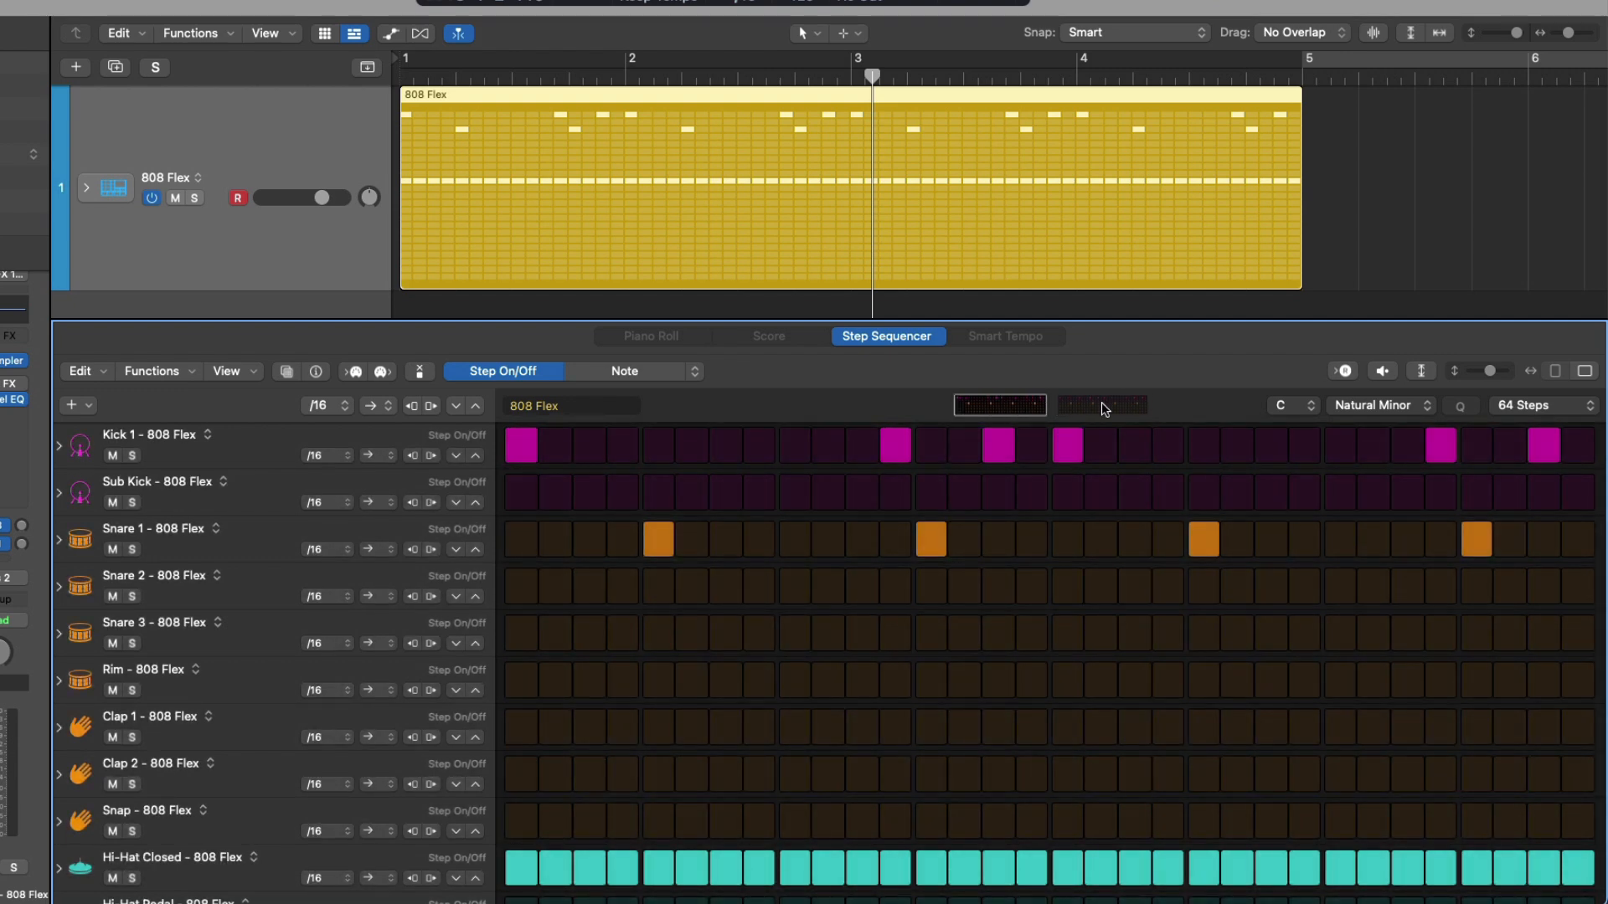
{"action": "left_click", "coordinate": [1554, 372]}
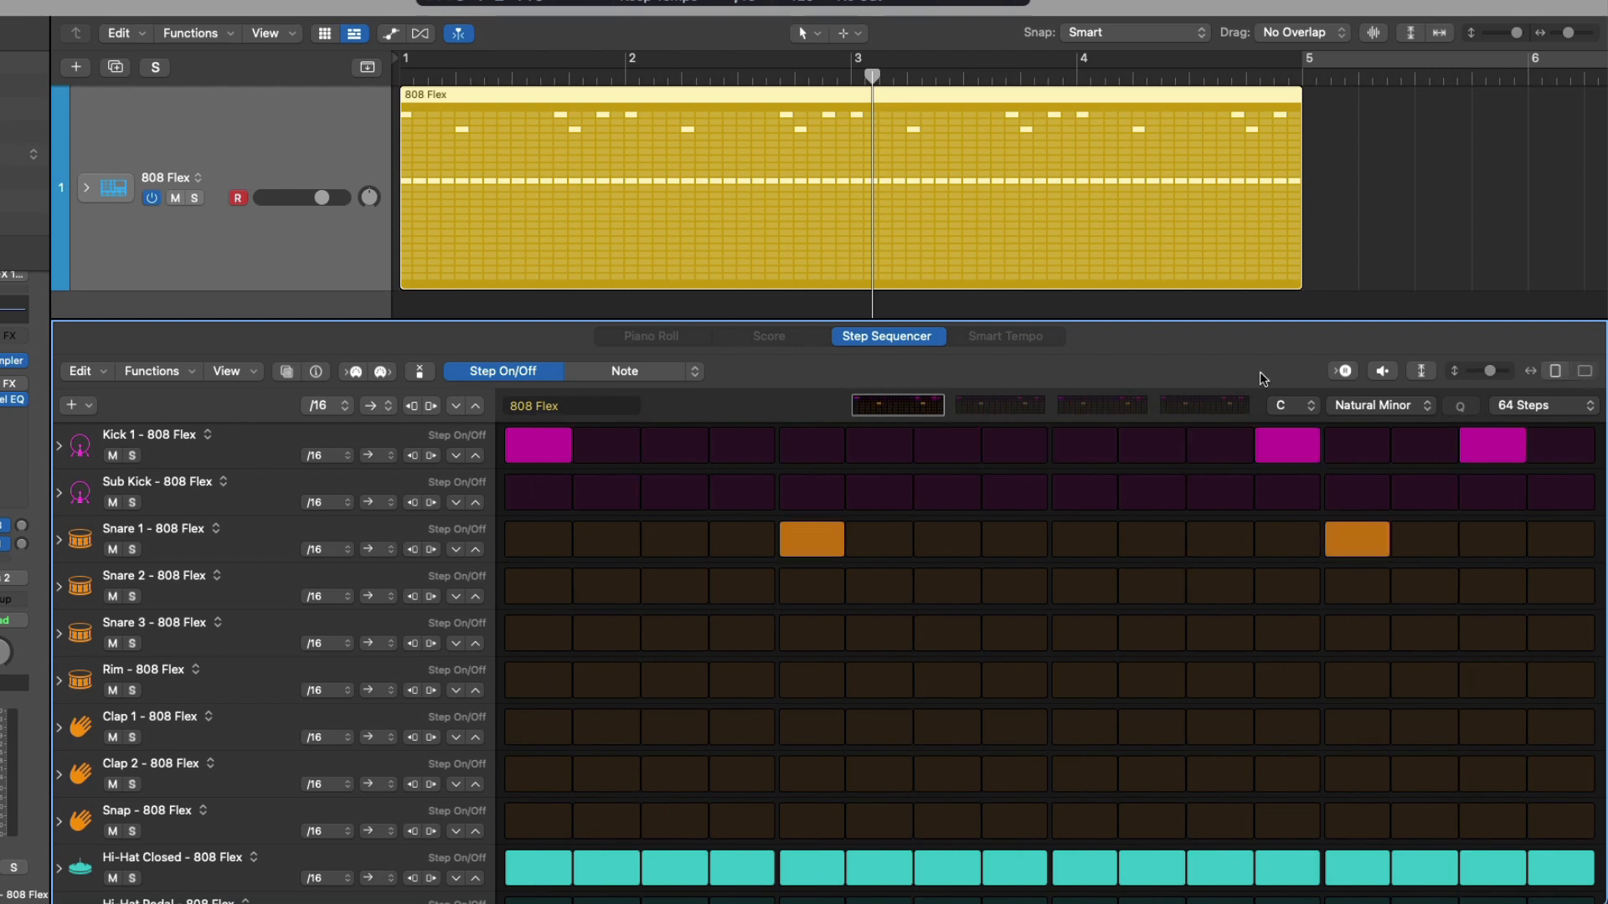
{"action": "left_click", "coordinate": [1200, 411]}
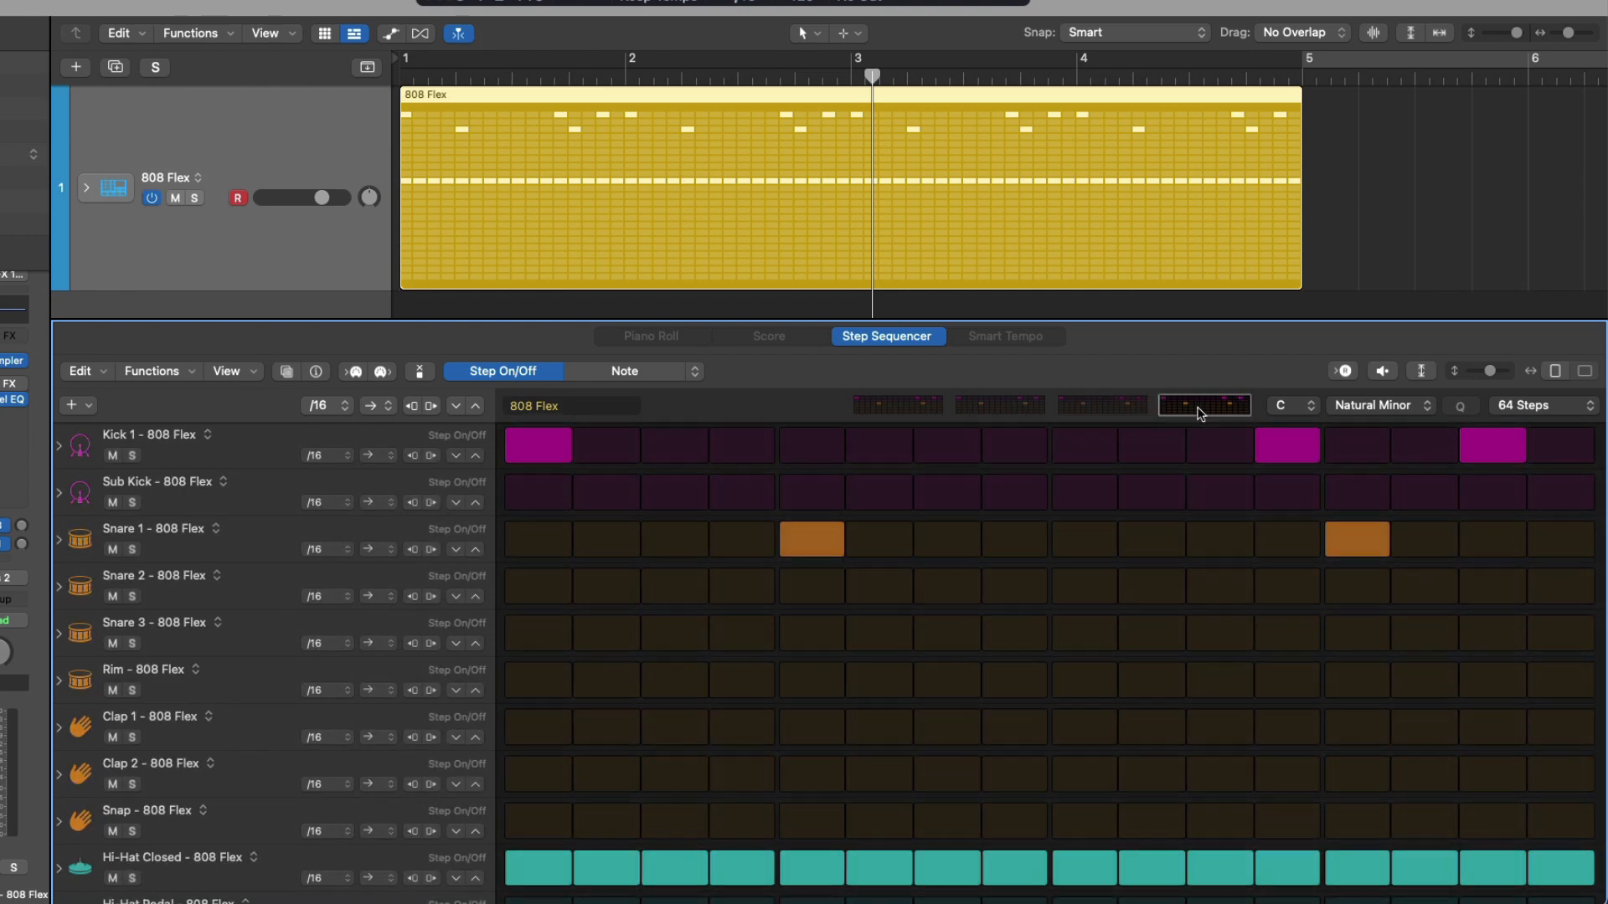
- On the second page, move the Kick 1 hit from step 12 to step 10
{"action": "left_click", "coordinate": [1031, 405]}
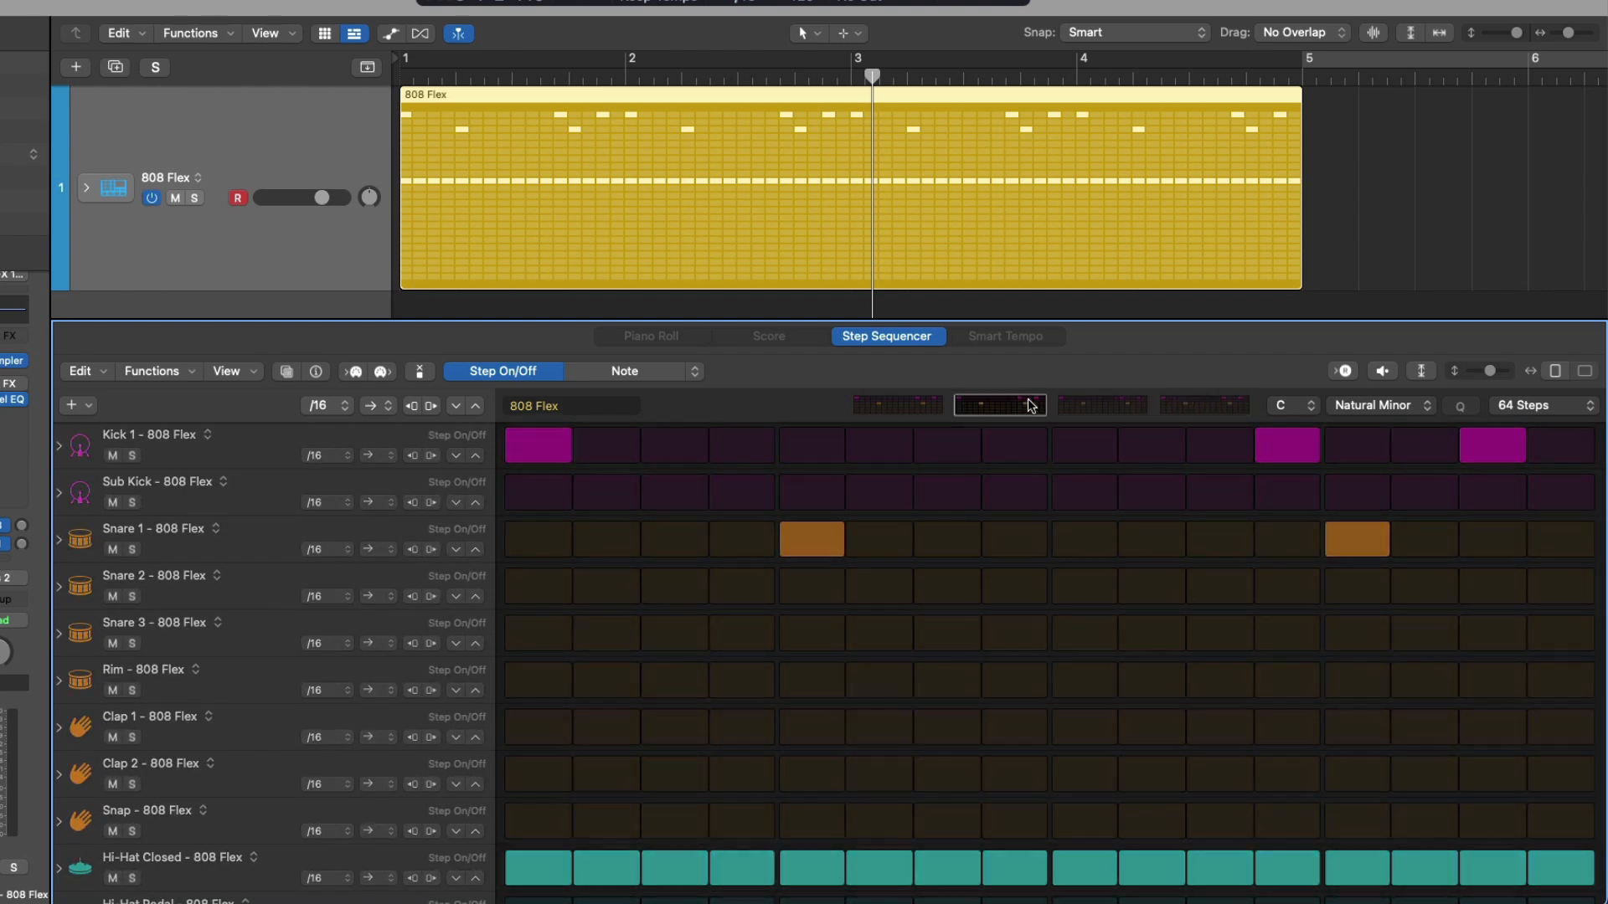
{"action": "left_click", "coordinate": [1284, 445]}
{"action": "left_click", "coordinate": [1121, 447]}
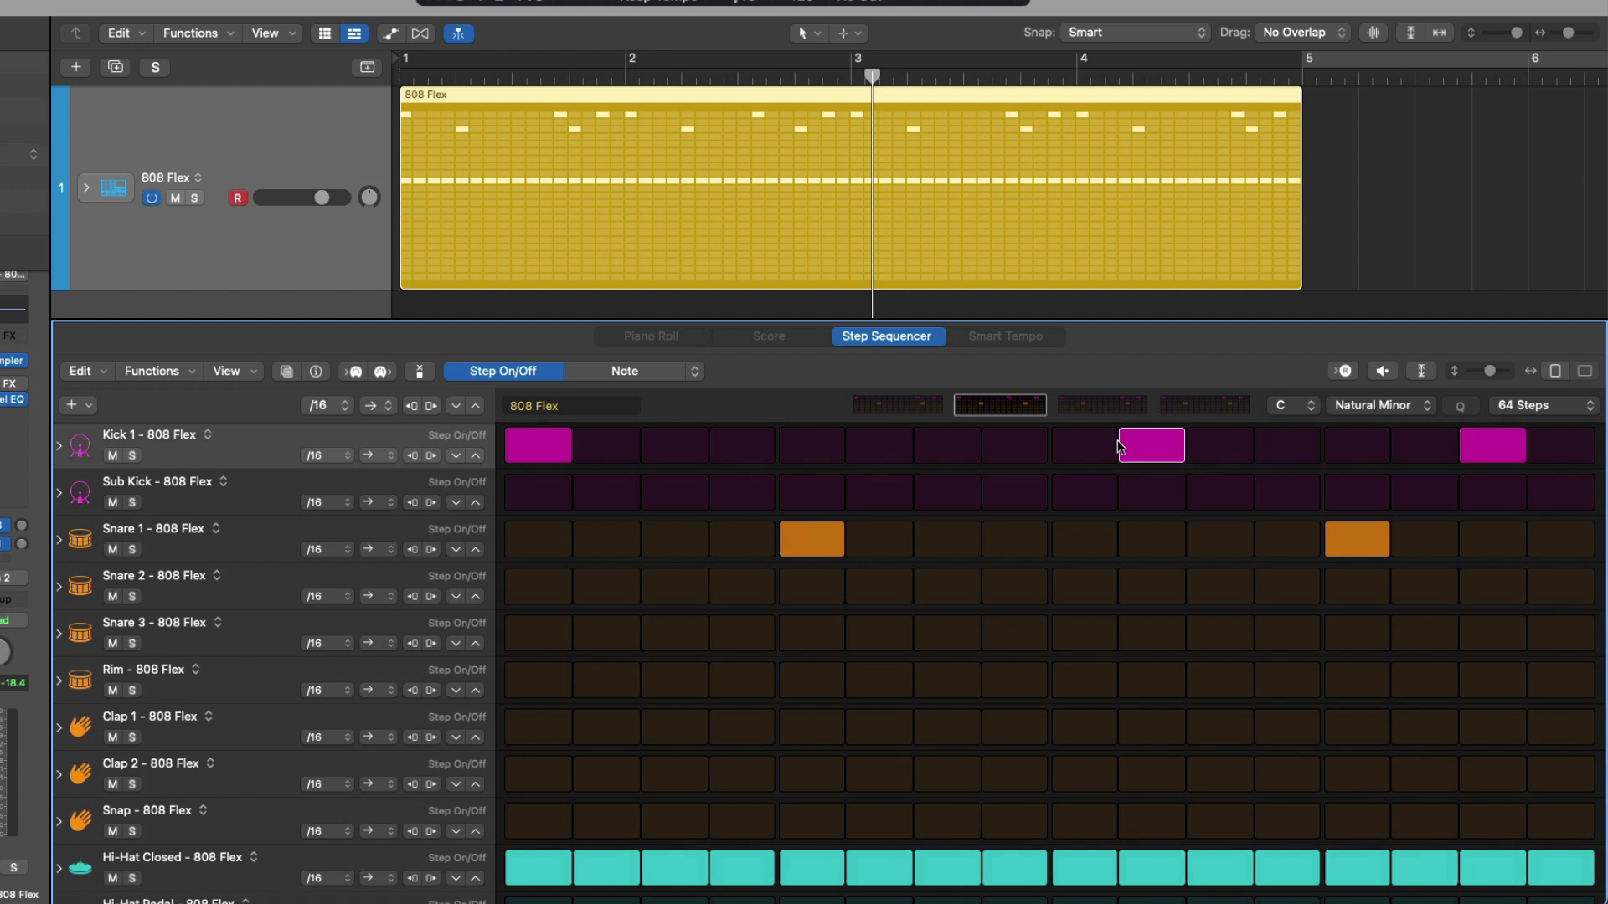
- Turn off every even-numbered Hi-Hat Closed step, from 2 to 16, on the second page
{"action": "left_click", "coordinate": [619, 868]}
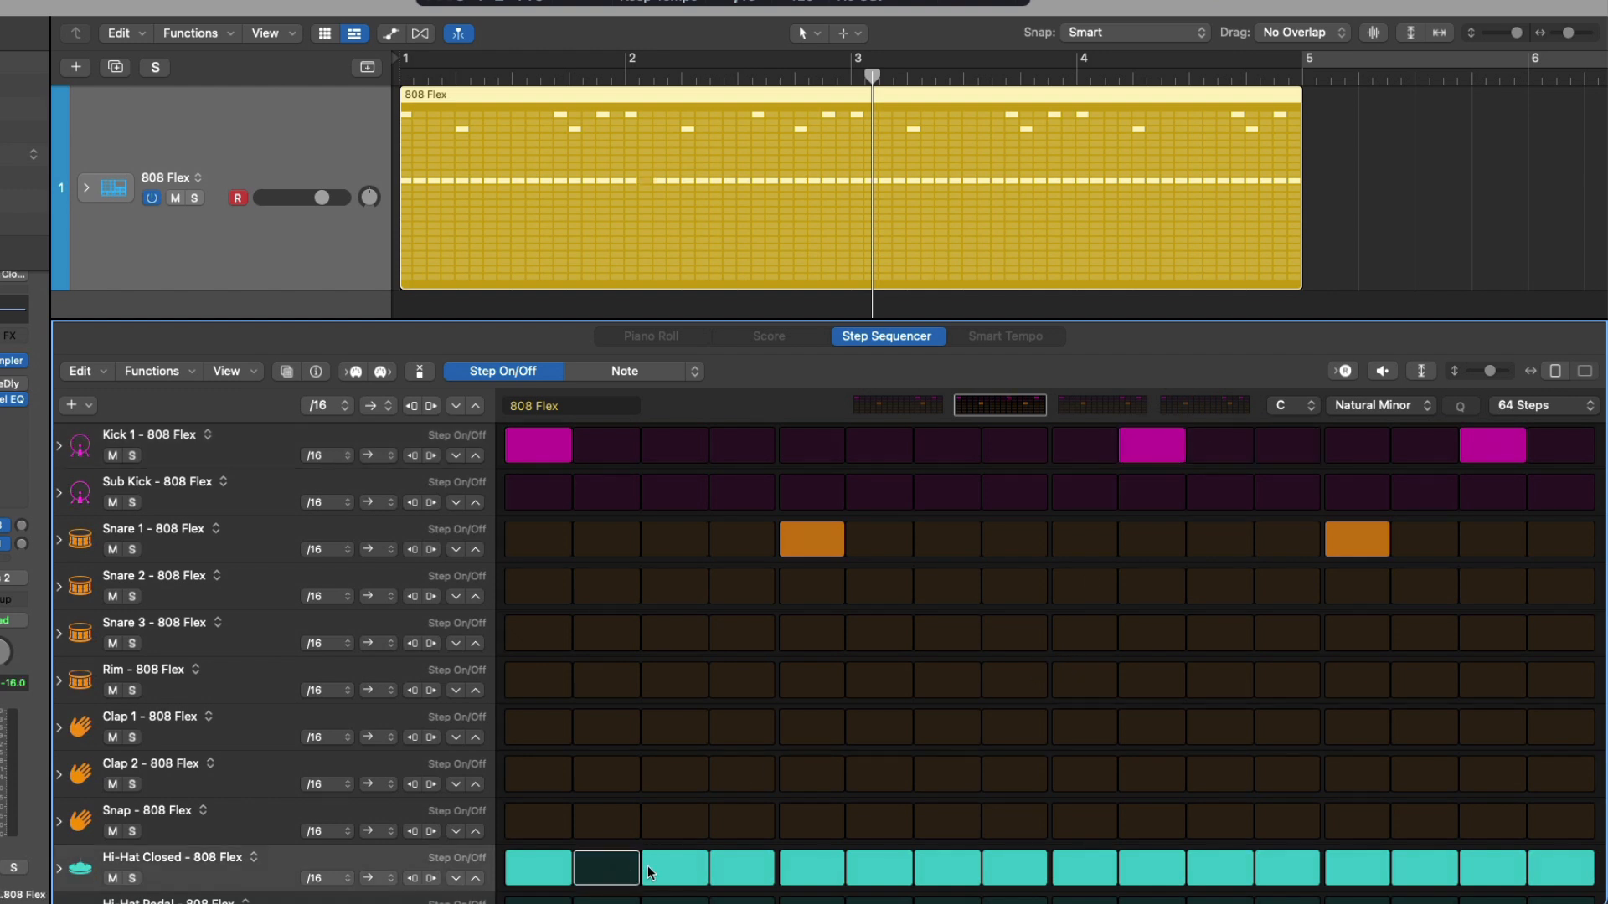
{"action": "left_click", "coordinate": [748, 873]}
{"action": "left_click", "coordinate": [860, 875]}
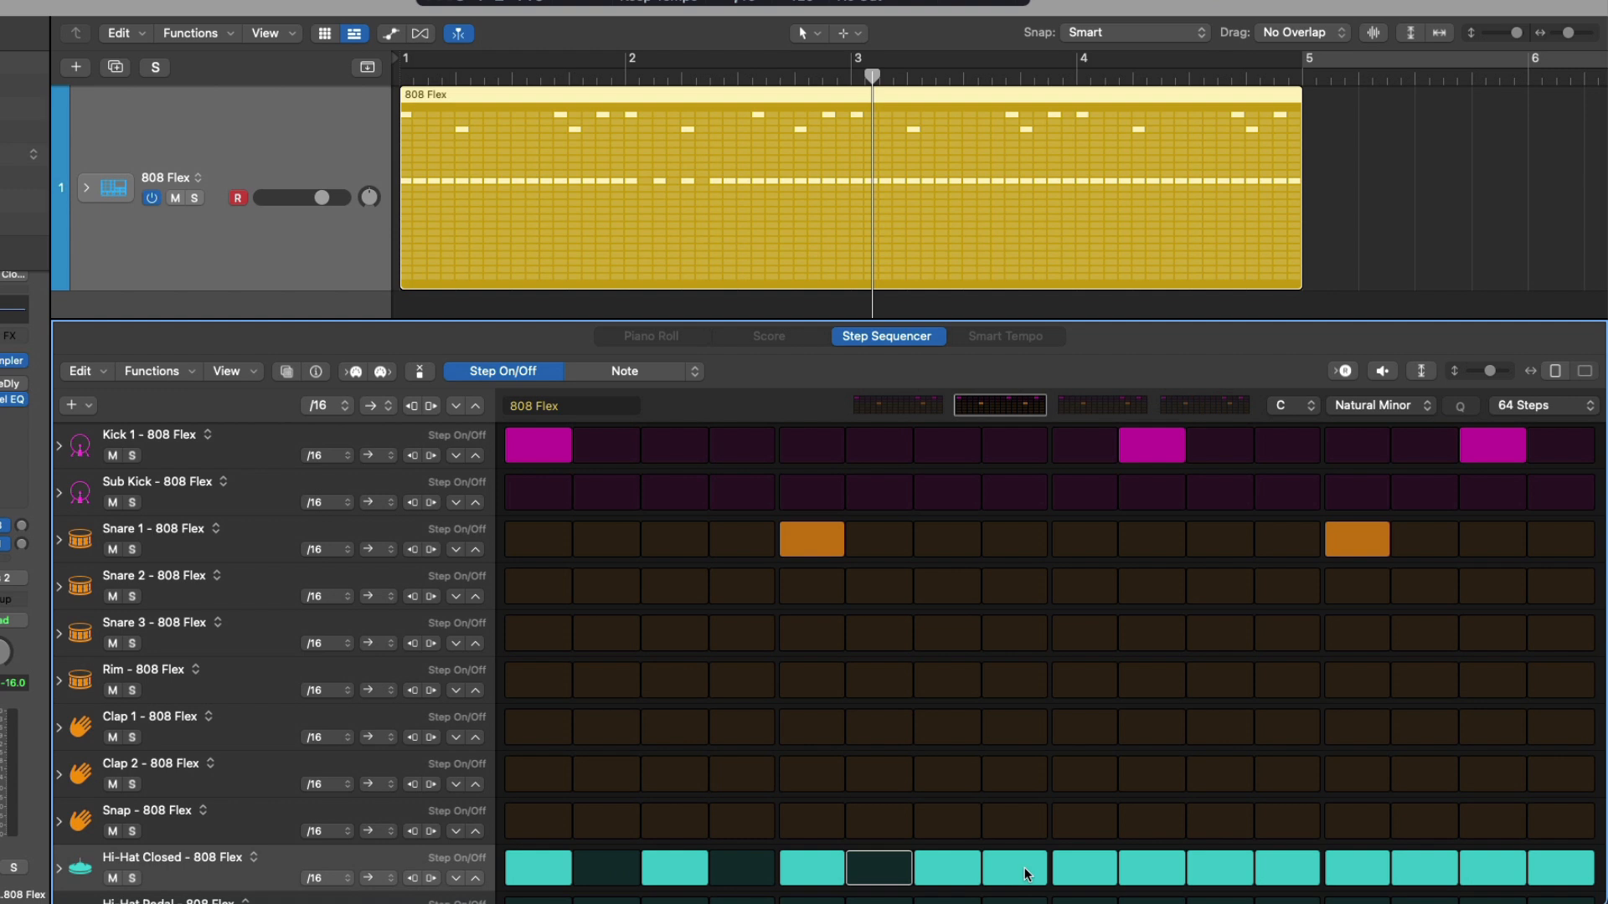
{"action": "left_click", "coordinate": [1026, 875]}
{"action": "left_click", "coordinate": [1148, 874]}
{"action": "left_click", "coordinate": [1282, 871]}
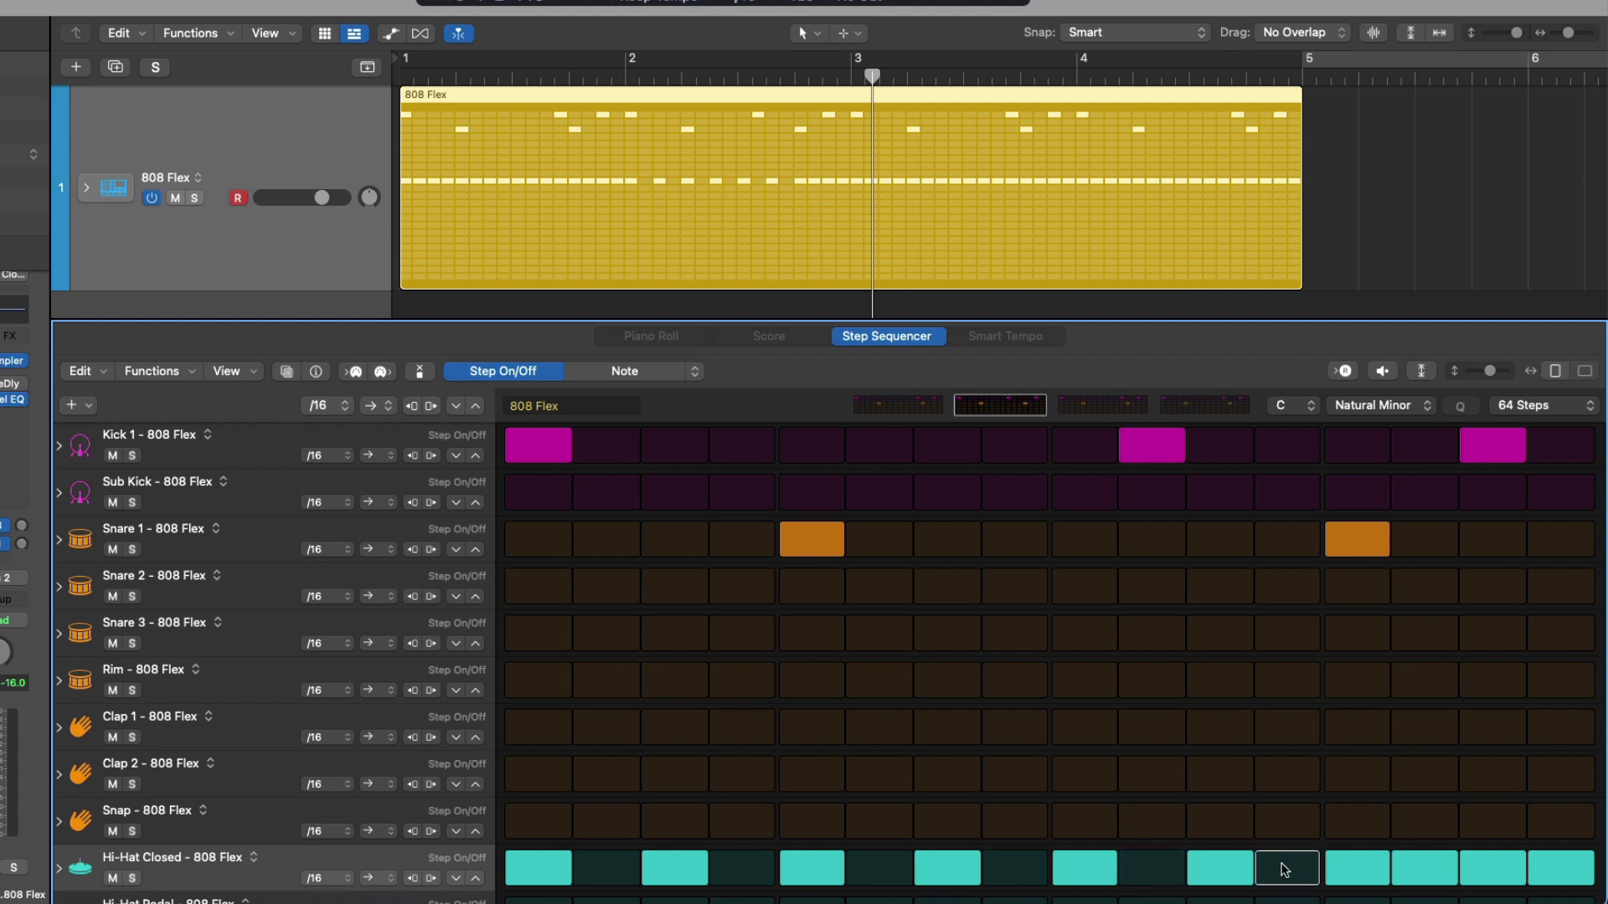
{"action": "left_click", "coordinate": [1428, 873]}
{"action": "left_click", "coordinate": [1551, 871]}
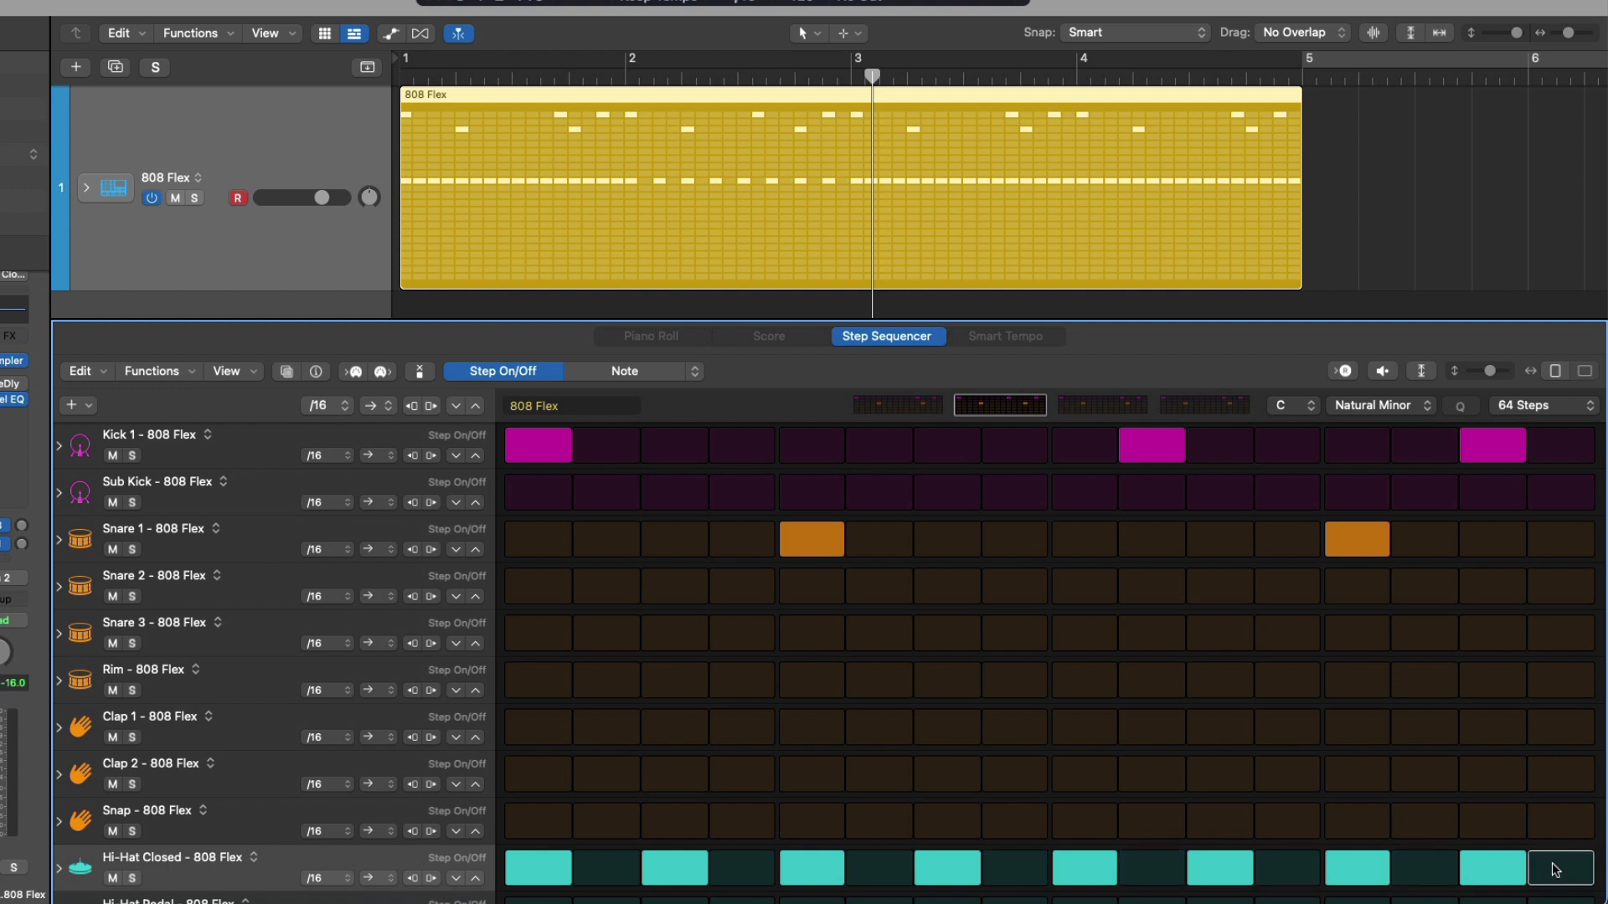
- On the fourth page, add Kick 1 hits on steps 14 and 16 and remove the one on step 12
{"action": "left_click", "coordinate": [1221, 402]}
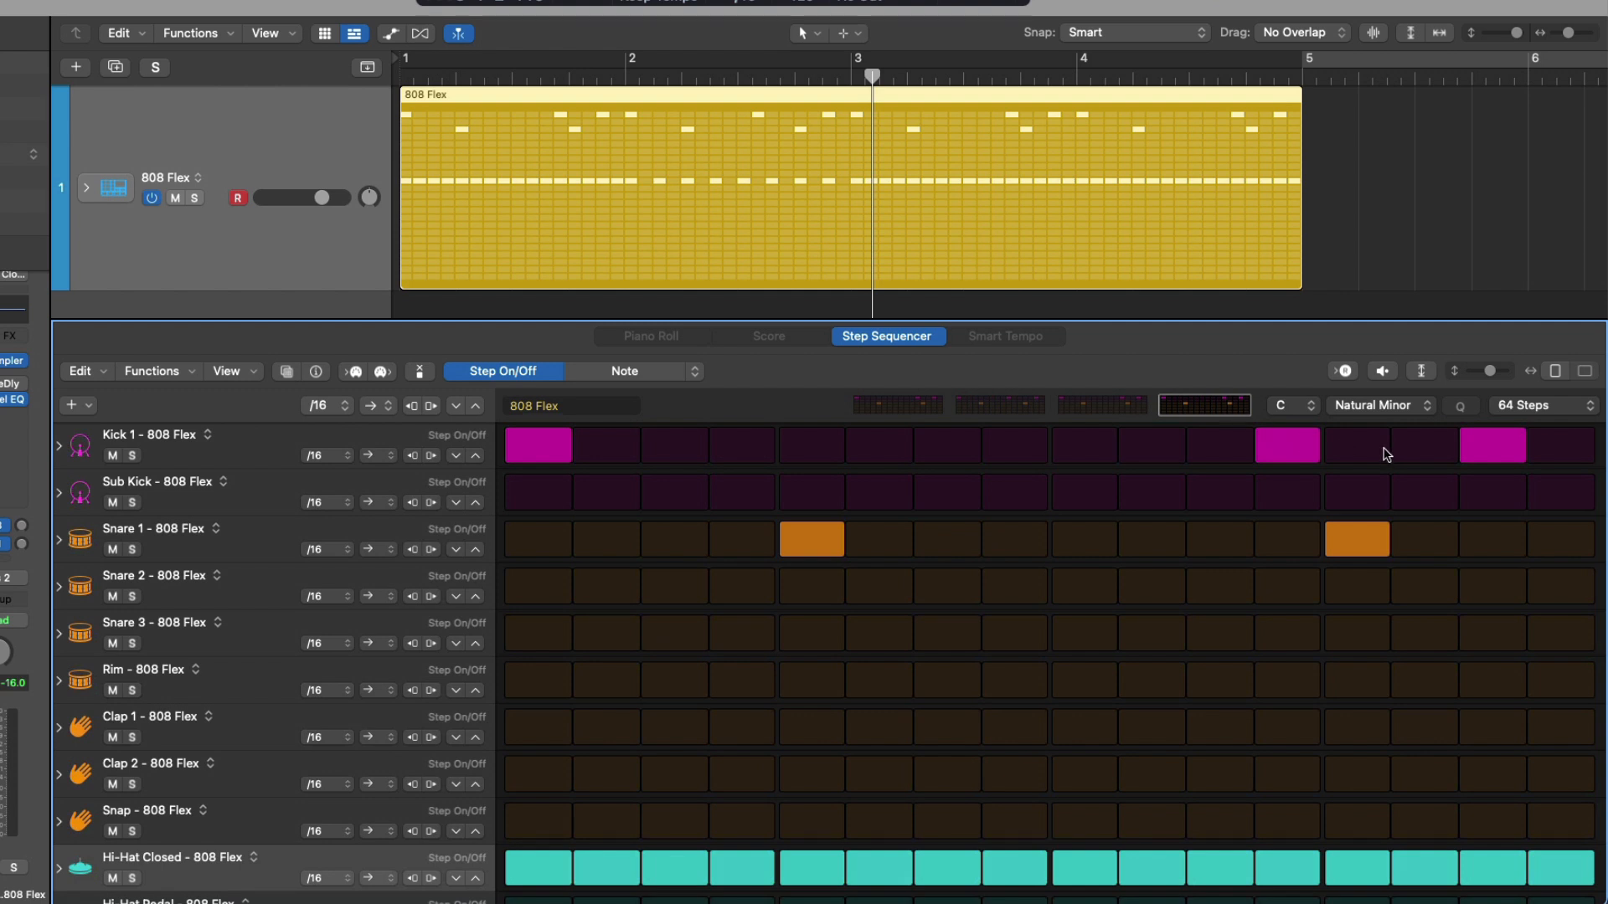
{"action": "left_click", "coordinate": [1424, 448]}
{"action": "left_click", "coordinate": [1546, 441]}
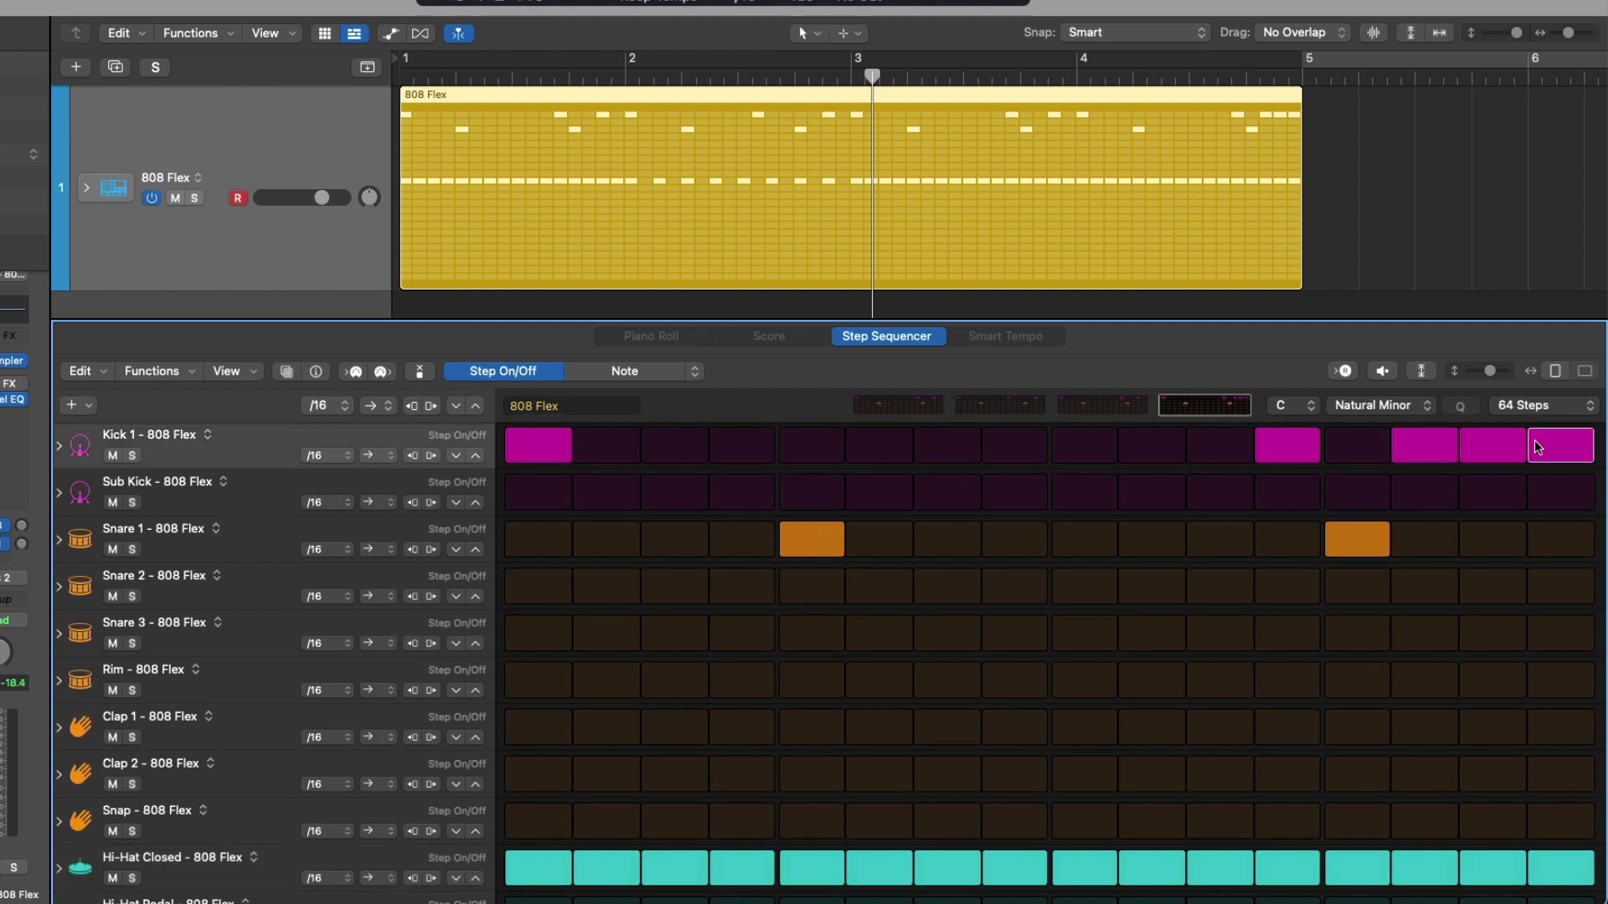
{"action": "left_click", "coordinate": [1294, 453]}
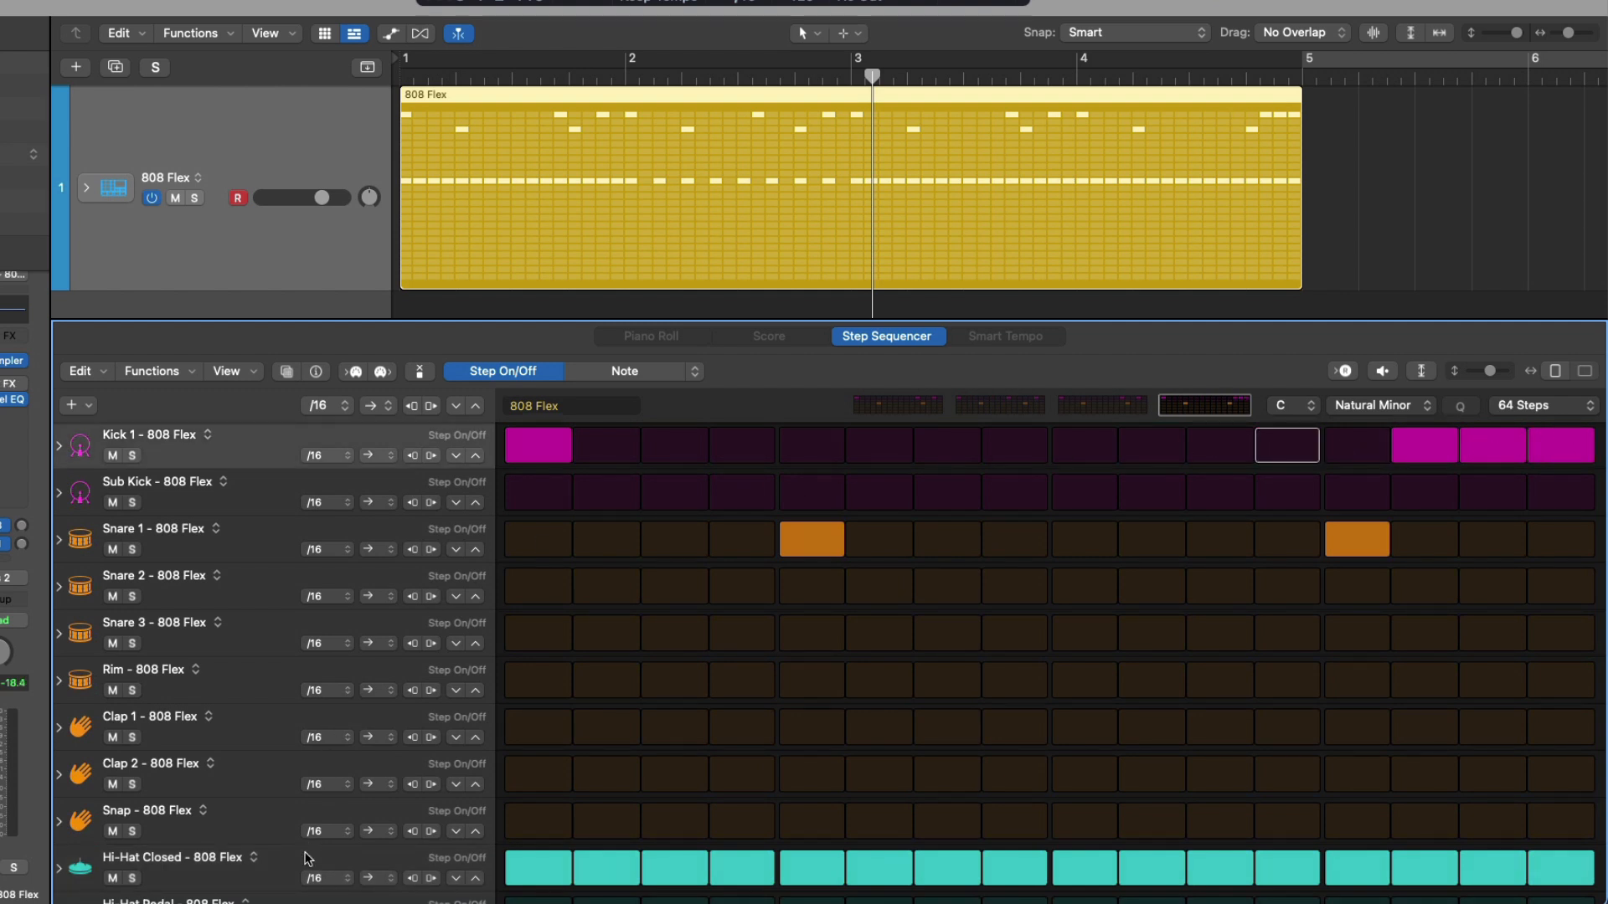
- Set the Hi-Hat Closed row's rate to /32 and turn off its steps 2, 4, 6, 8, 10 and 12 on the fourth page
{"action": "left_click", "coordinate": [318, 881]}
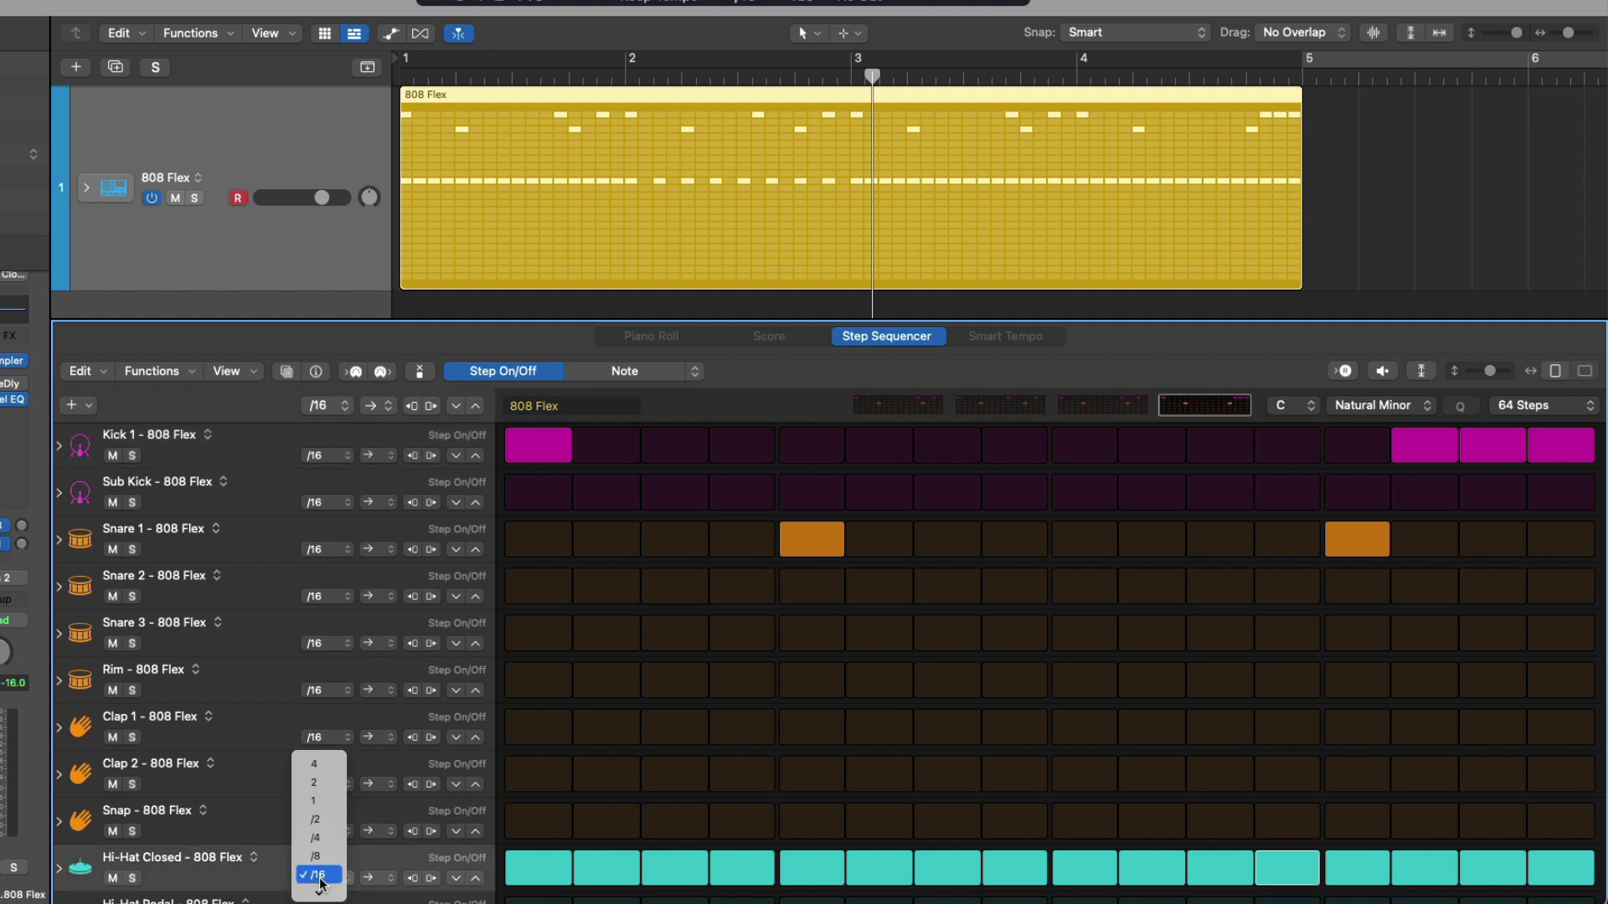
{"action": "left_click", "coordinate": [318, 595]}
{"action": "left_click_drag", "start_coordinate": [541, 862], "coordinate": [987, 859]}
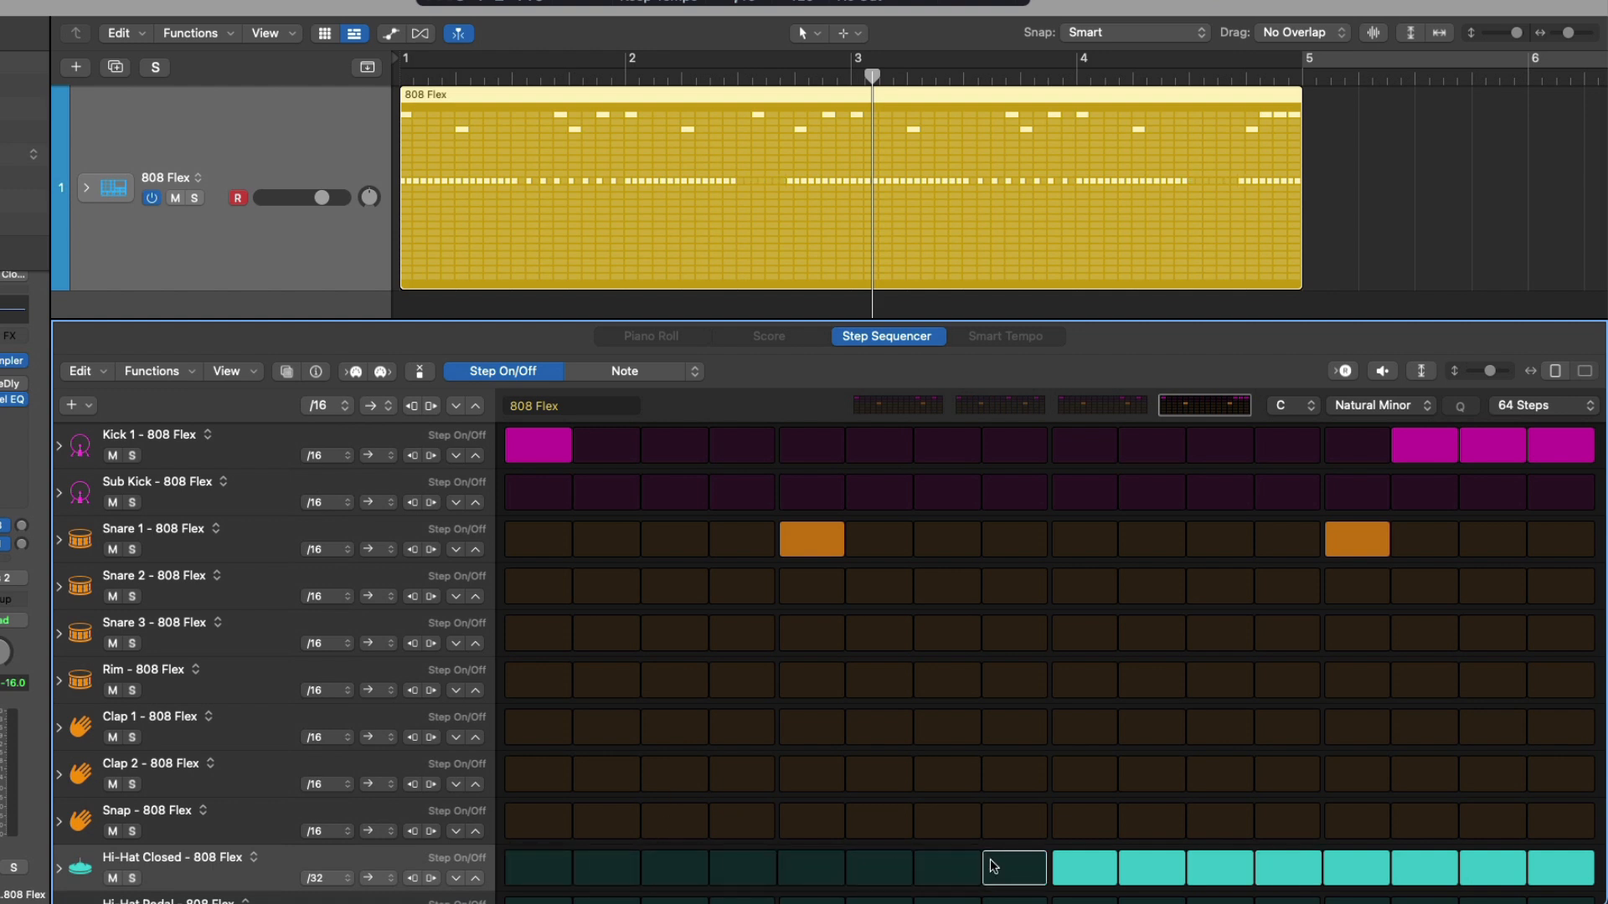
{"action": "left_click", "coordinate": [557, 868]}
{"action": "left_click", "coordinate": [666, 867]}
{"action": "left_click", "coordinate": [809, 864]}
{"action": "left_click", "coordinate": [936, 867]}
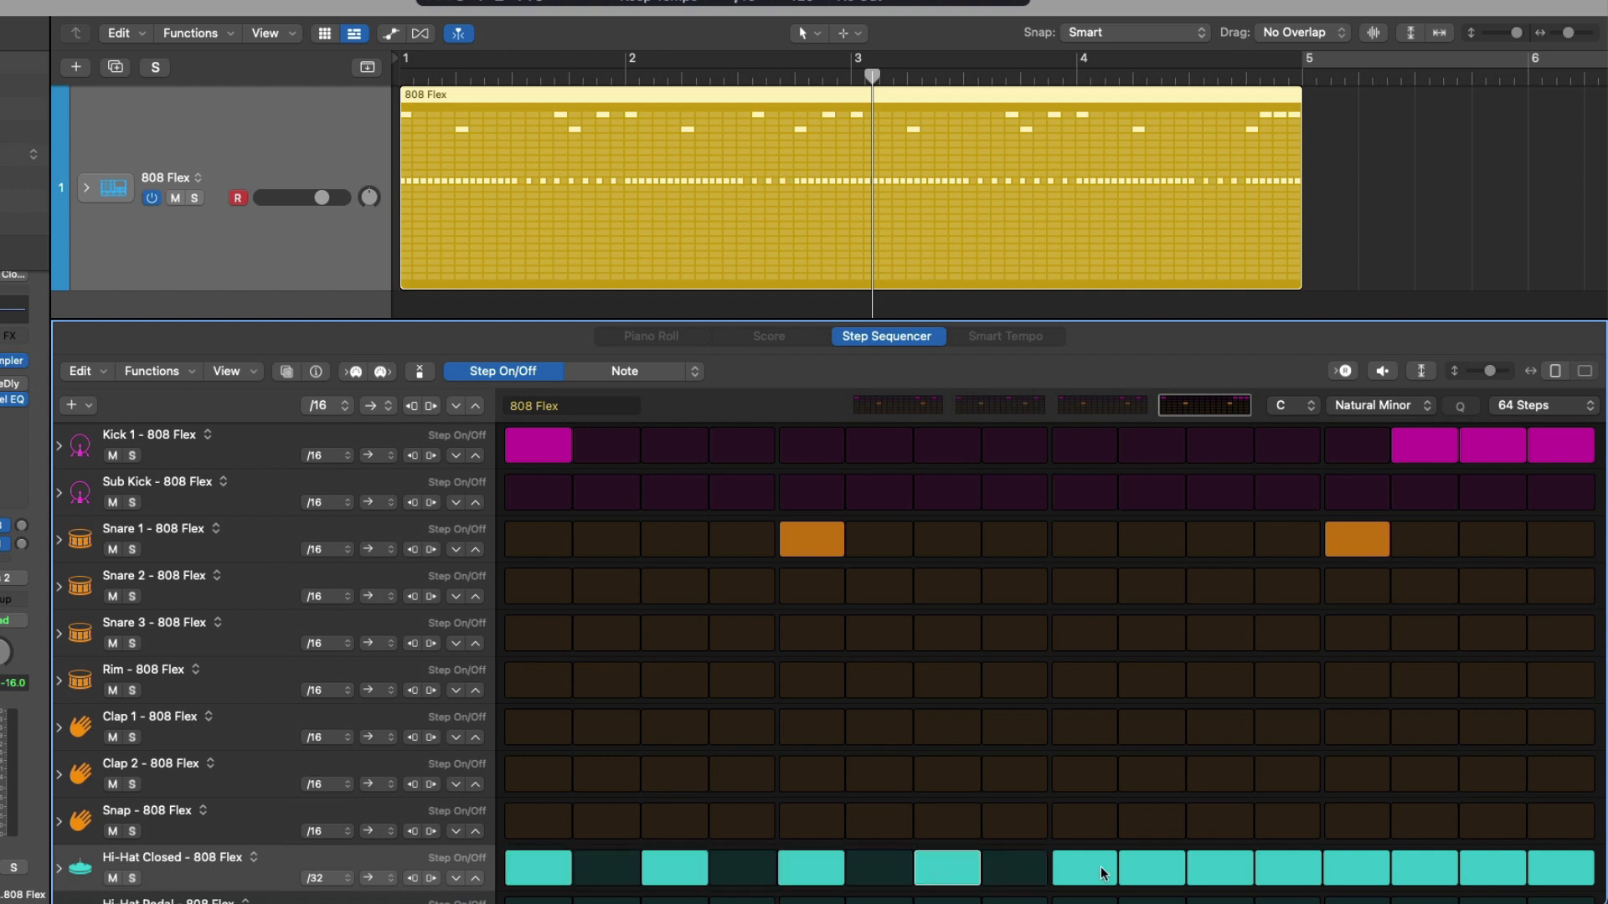
{"action": "left_click", "coordinate": [1098, 871]}
{"action": "left_click", "coordinate": [1084, 867]}
{"action": "left_click", "coordinate": [1151, 867]}
{"action": "left_click", "coordinate": [1281, 867]}
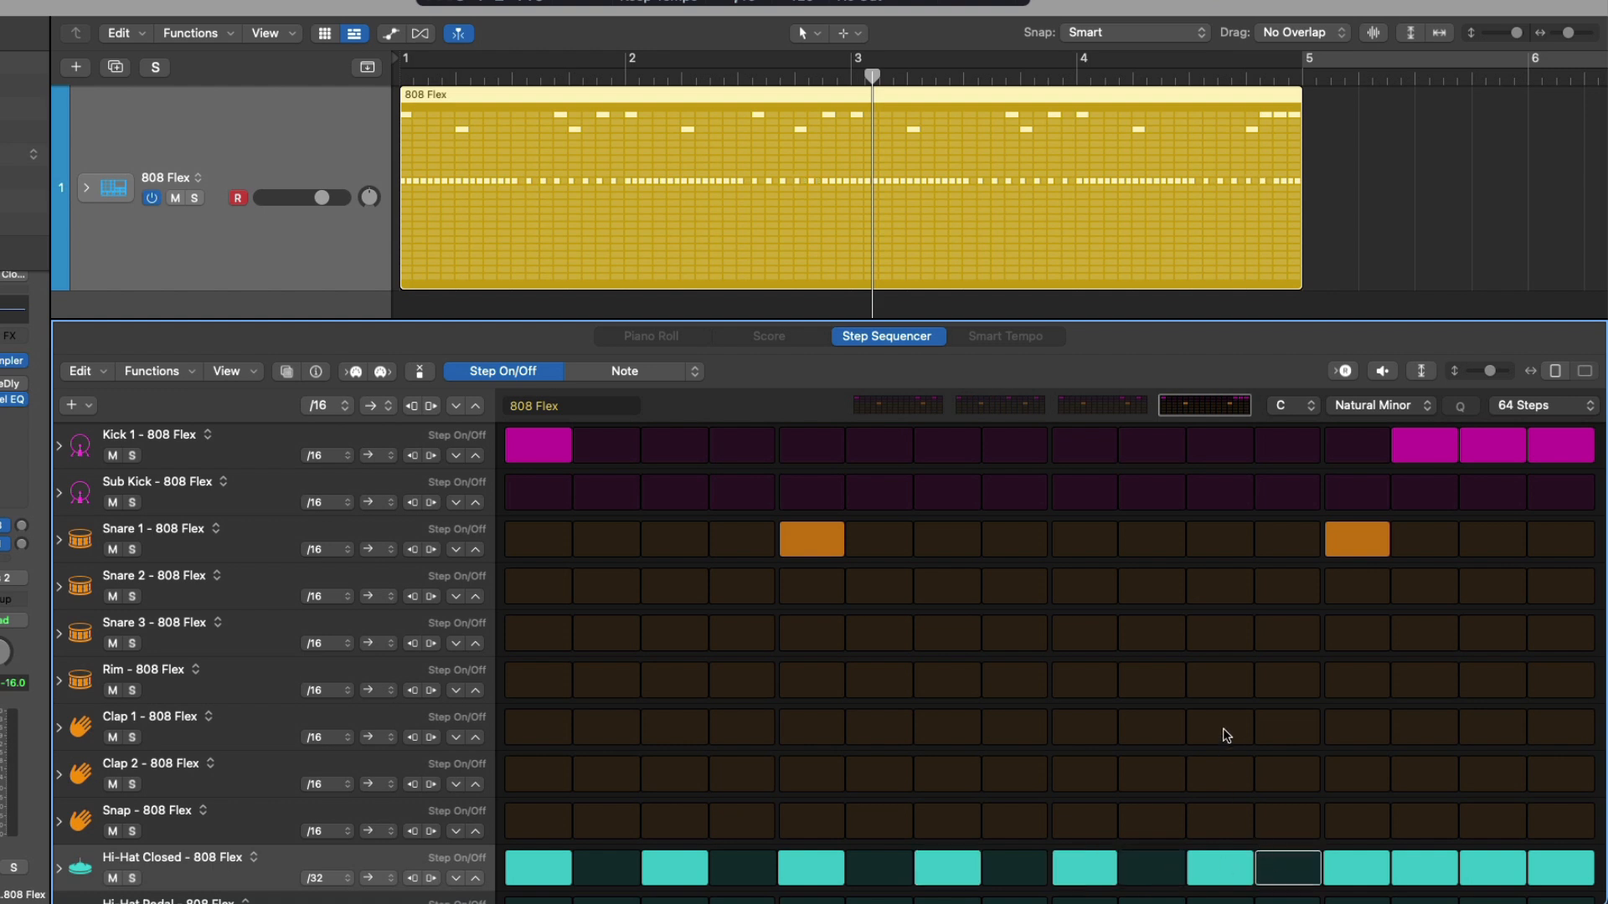
- Preview the 64-step pattern while viewing its first and fourth pages, and stop playback
{"action": "key", "text": "space"}
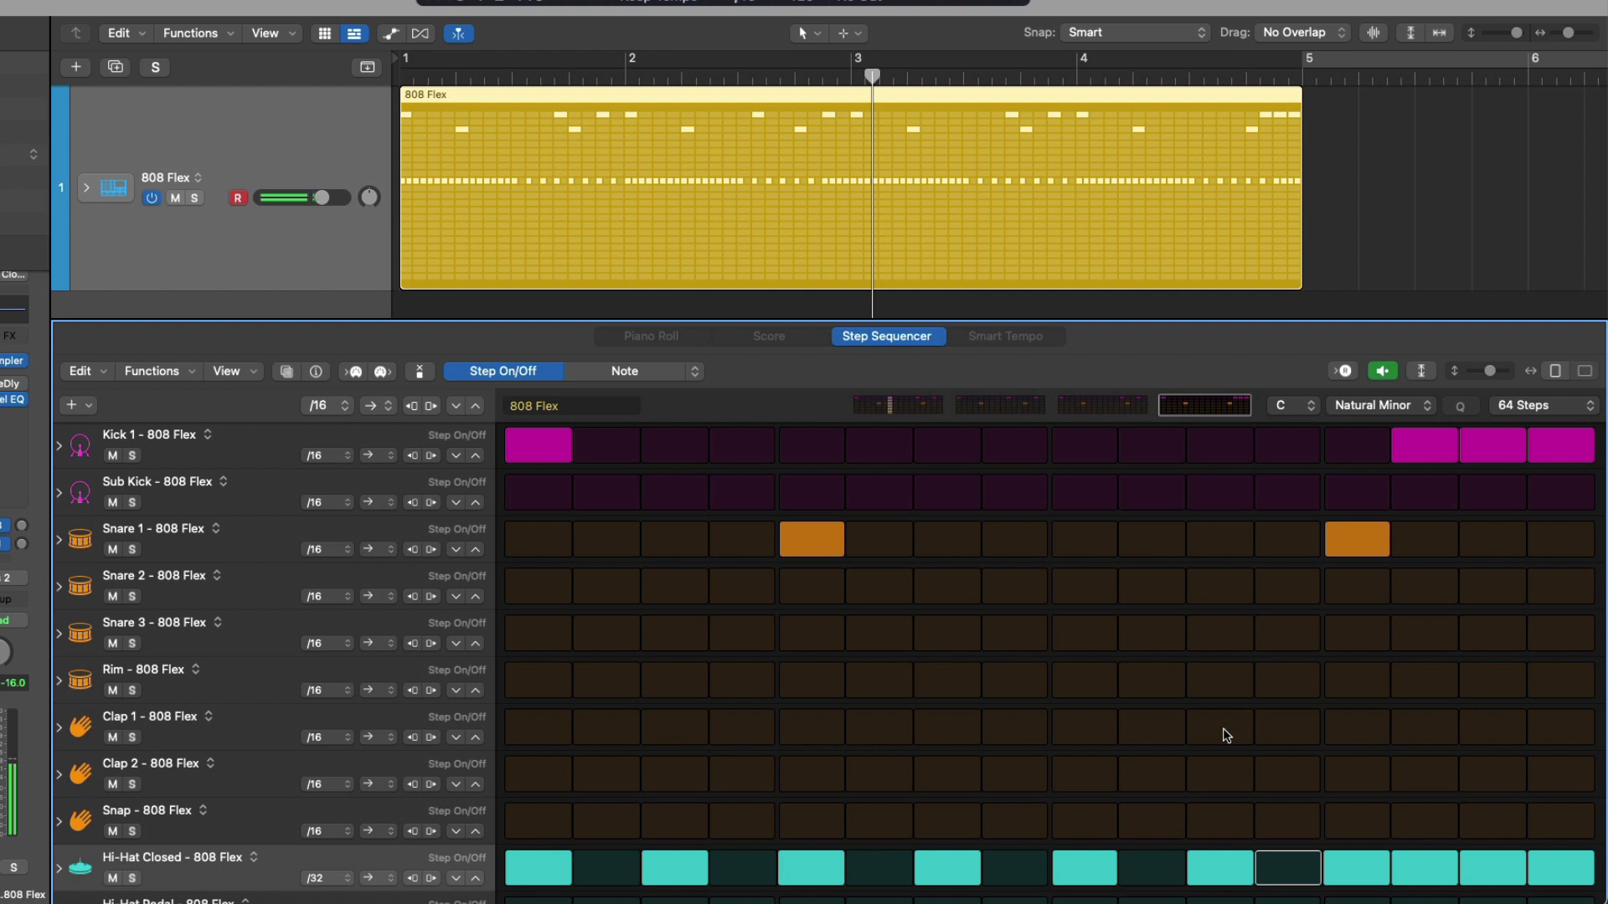
{"action": "left_click", "coordinate": [896, 405]}
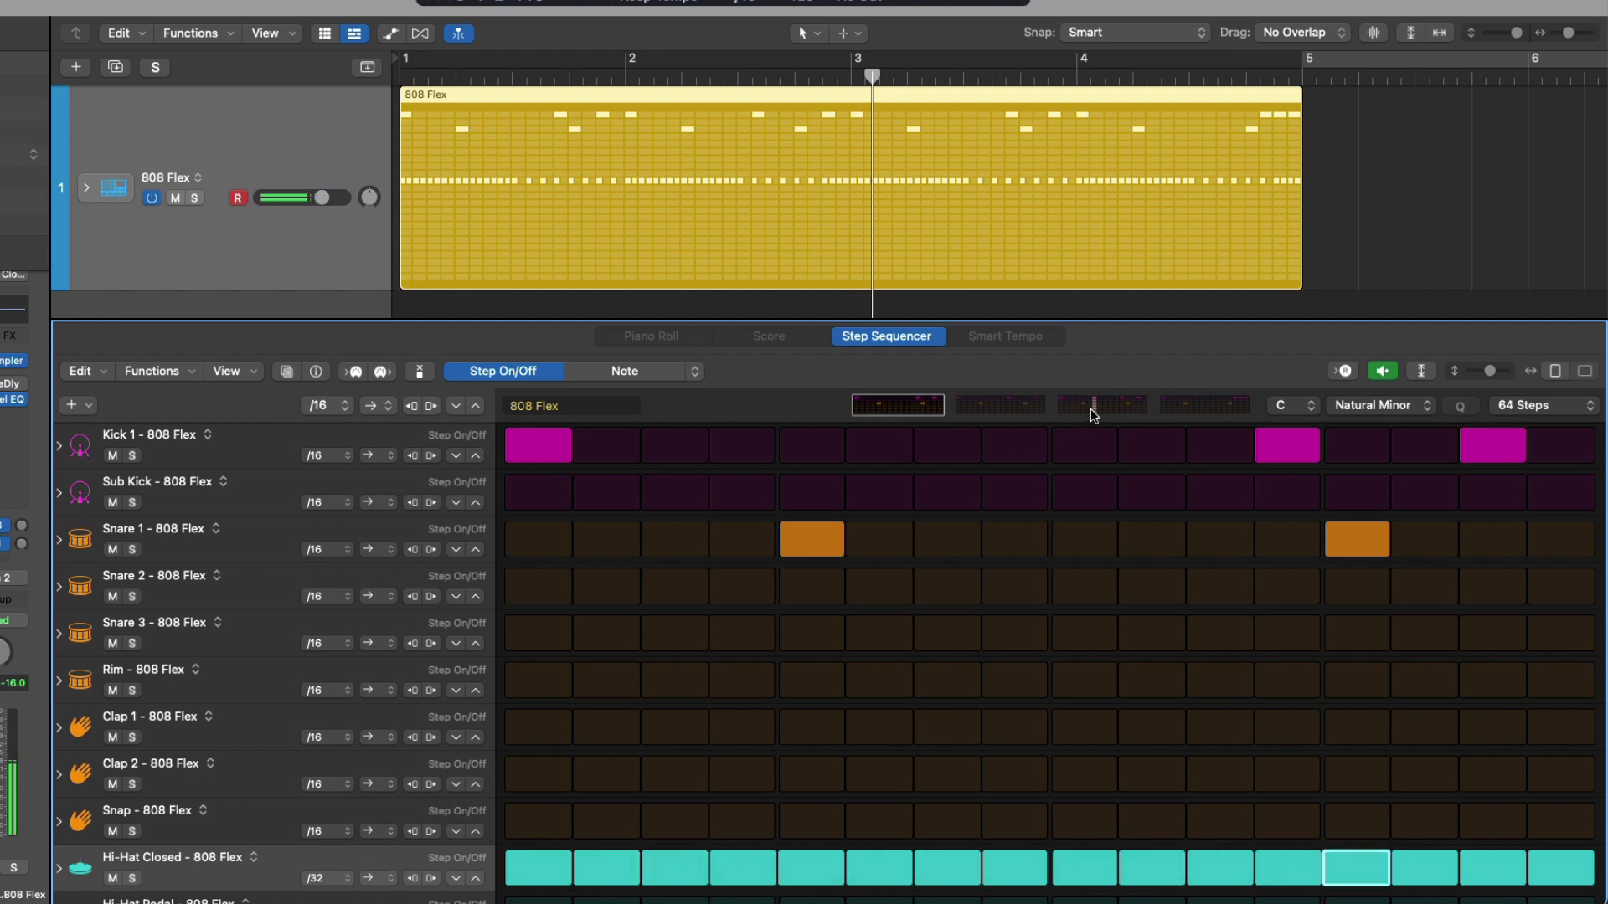
{"action": "left_click", "coordinate": [1187, 405]}
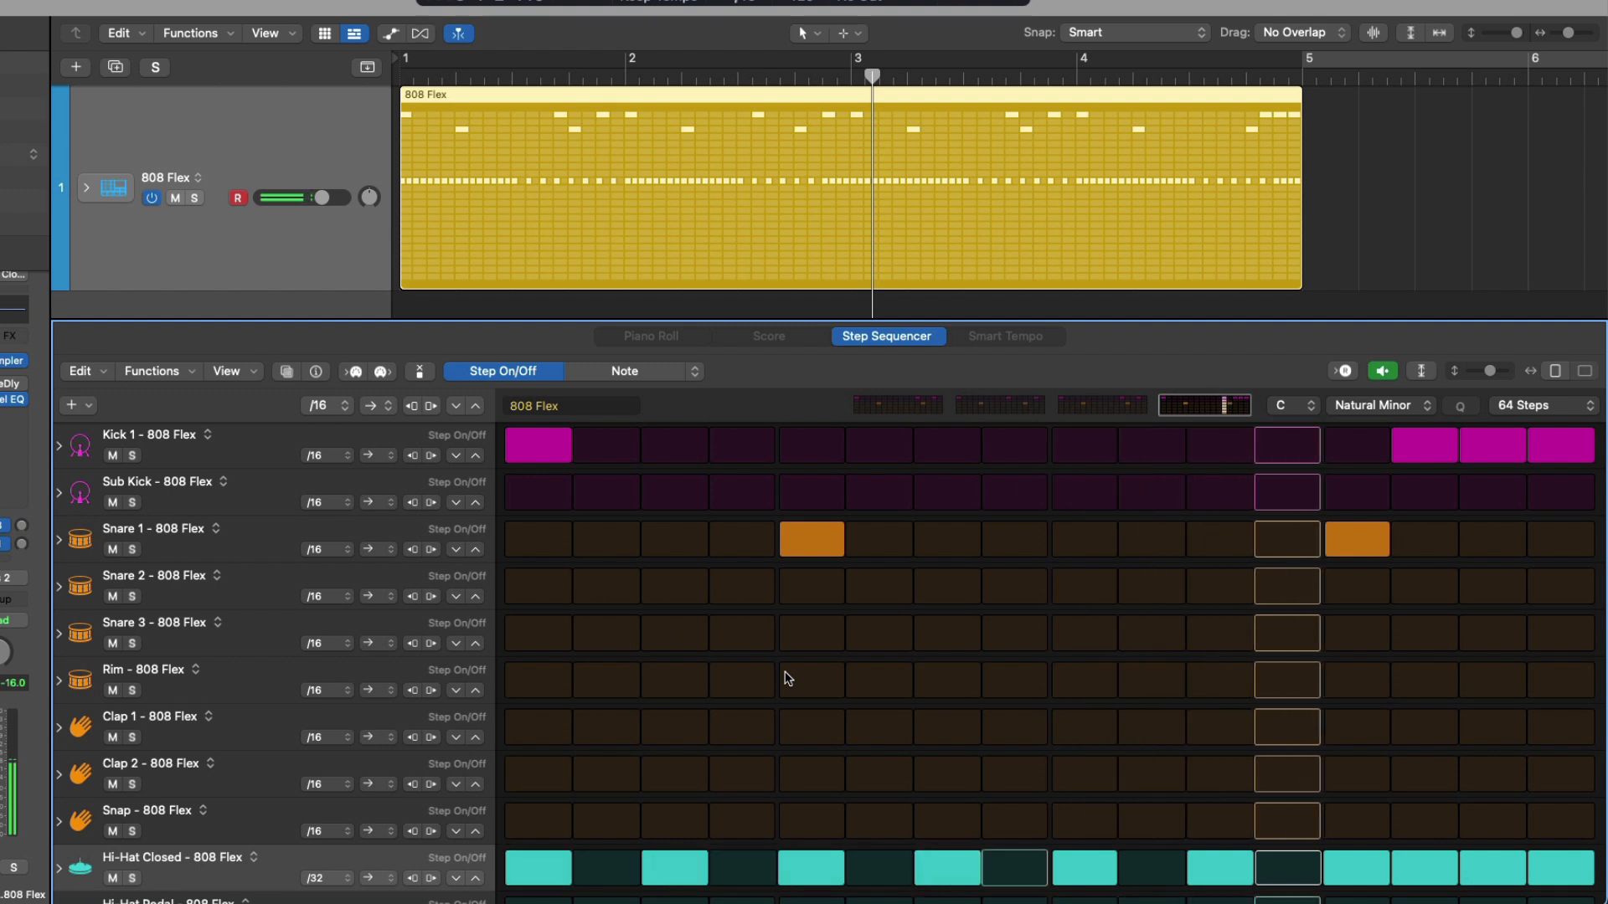
{"action": "key", "text": "space"}
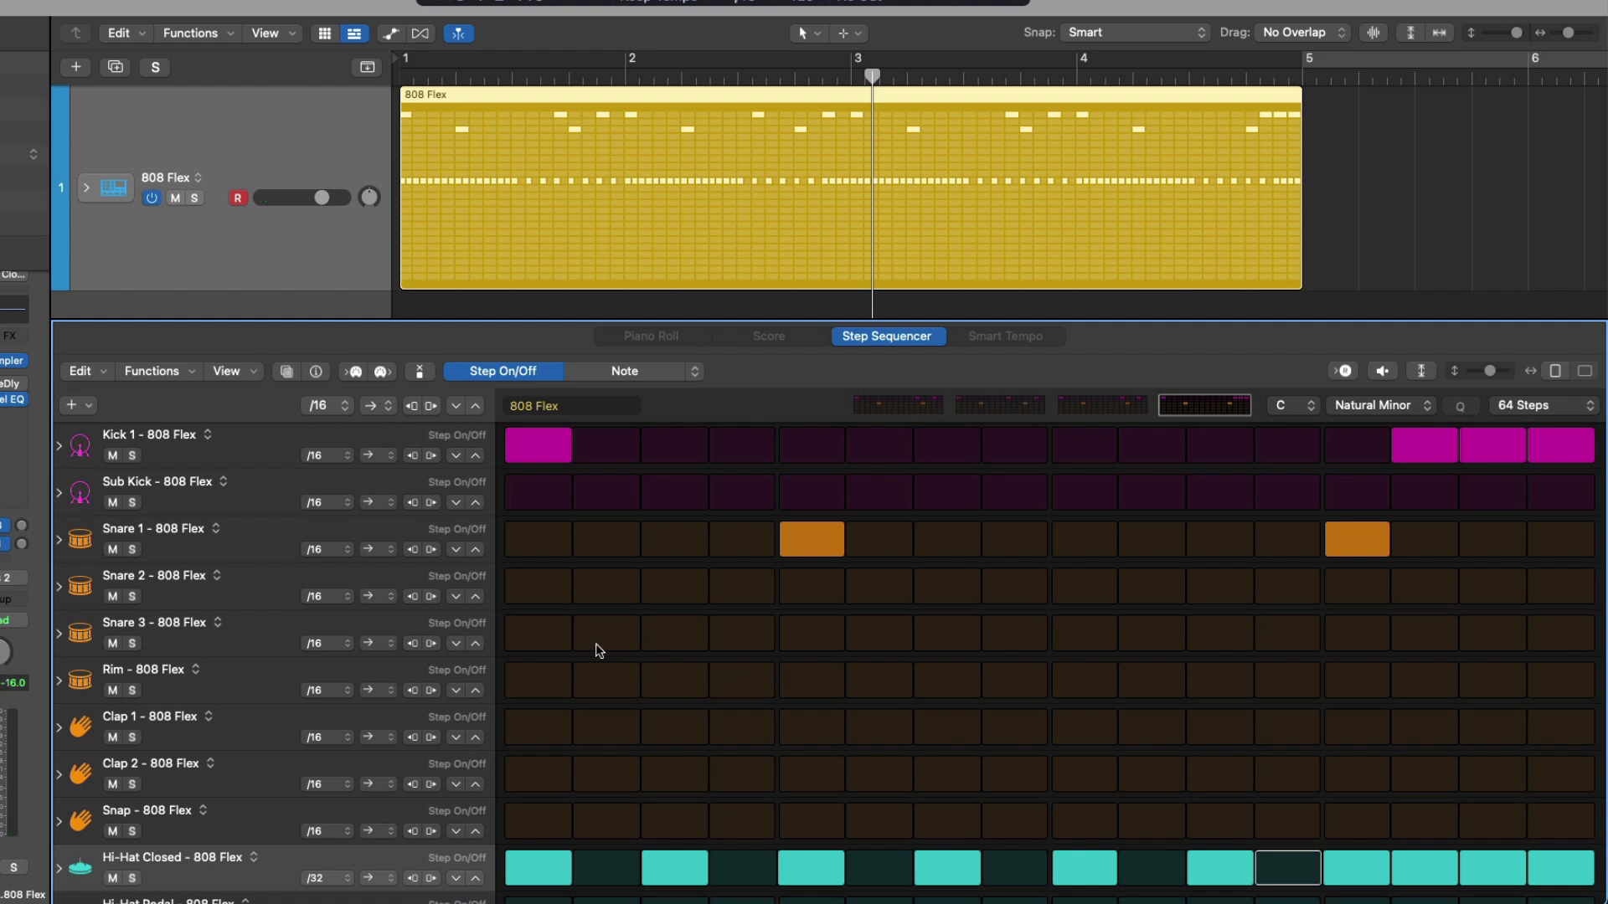
- Open the pattern browser and load the CR-78 Beat drum pattern
{"action": "left_click", "coordinate": [290, 373]}
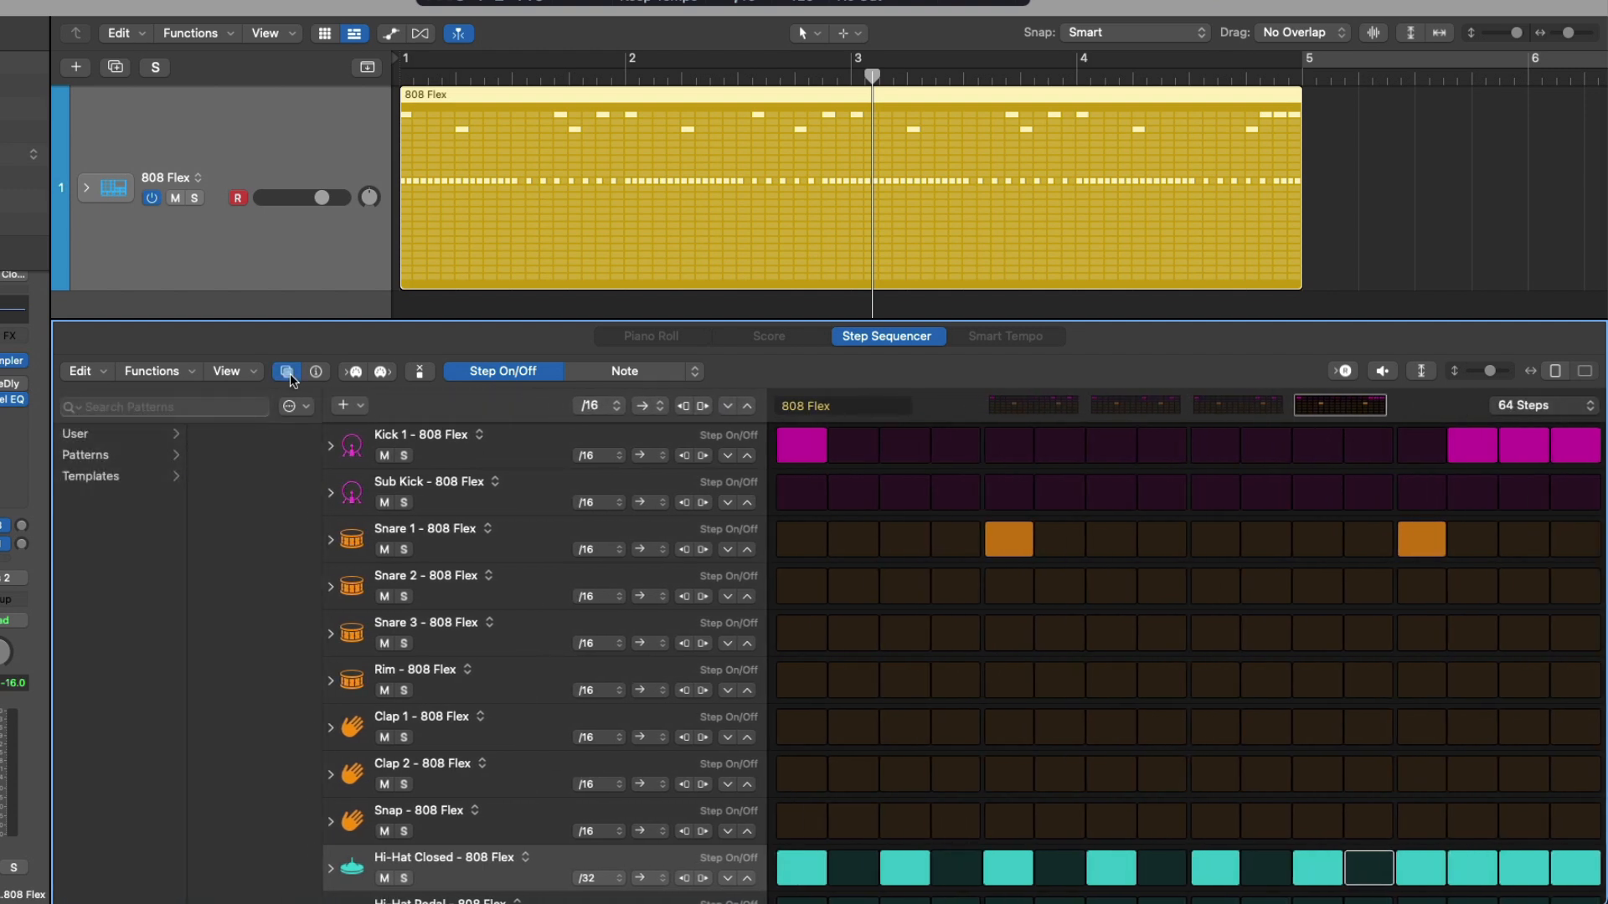
{"action": "left_click", "coordinate": [162, 455]}
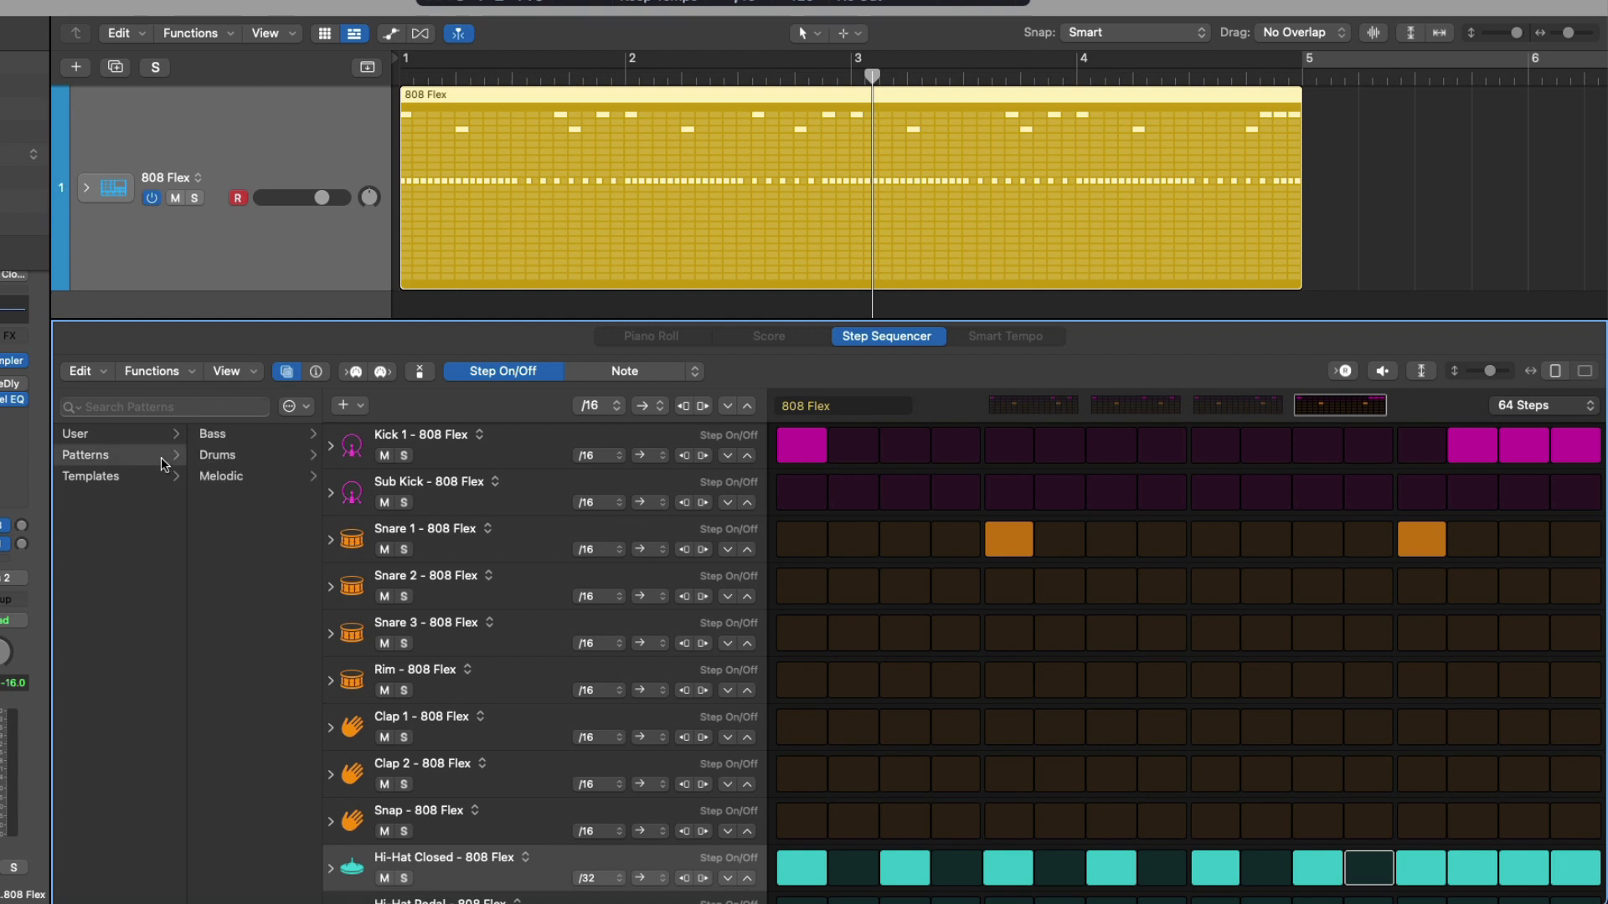
{"action": "left_click", "coordinate": [204, 456]}
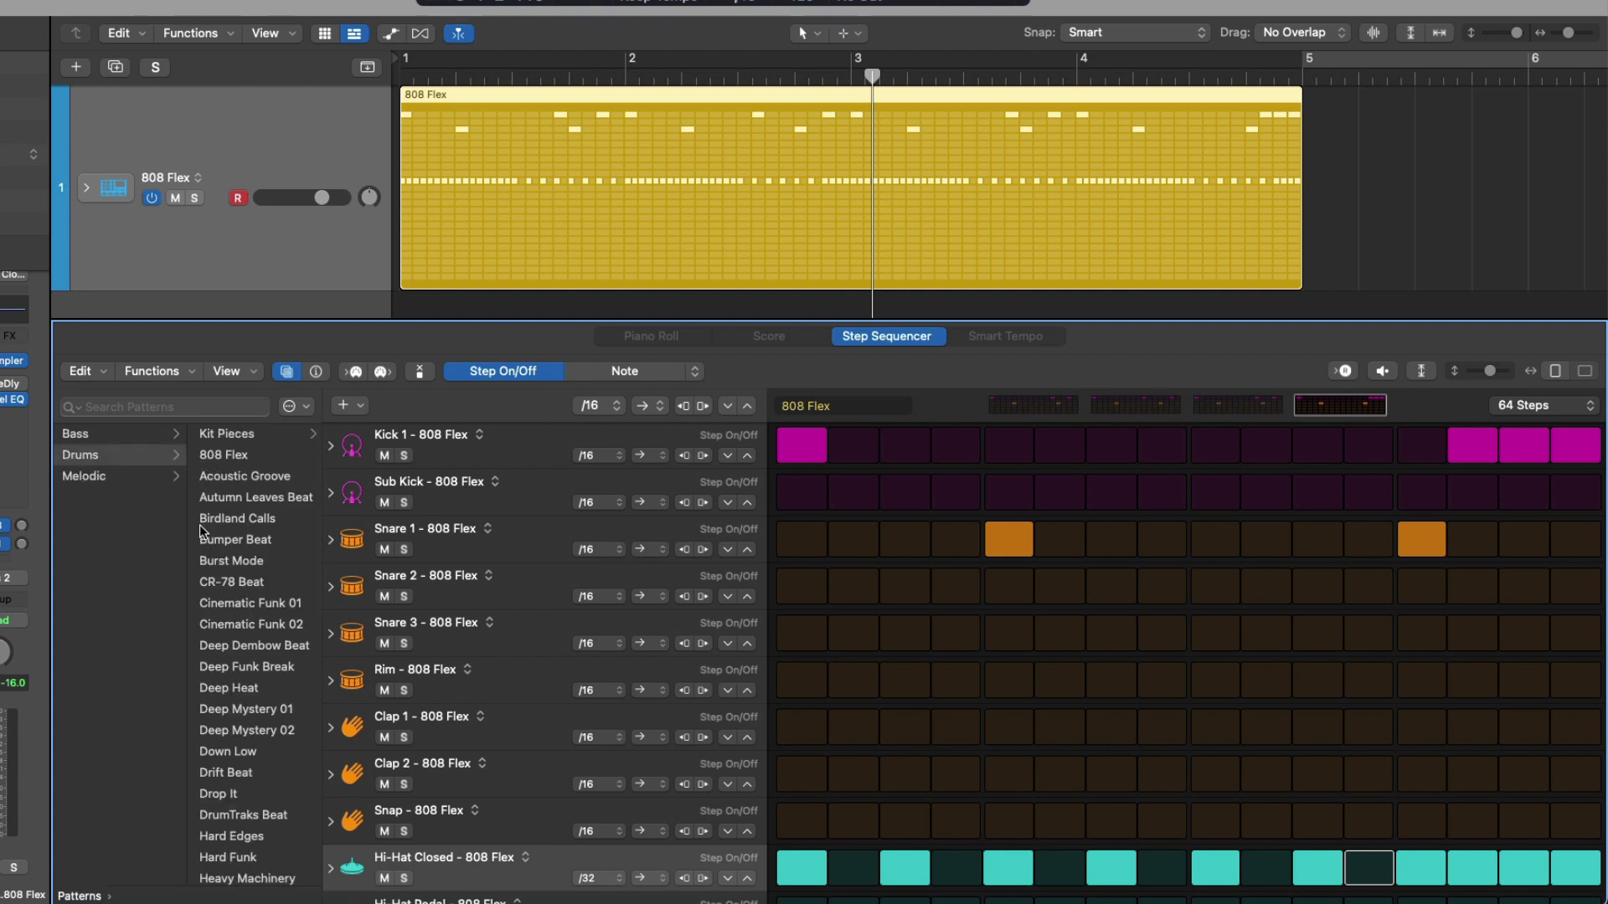
{"action": "left_click", "coordinate": [275, 580]}
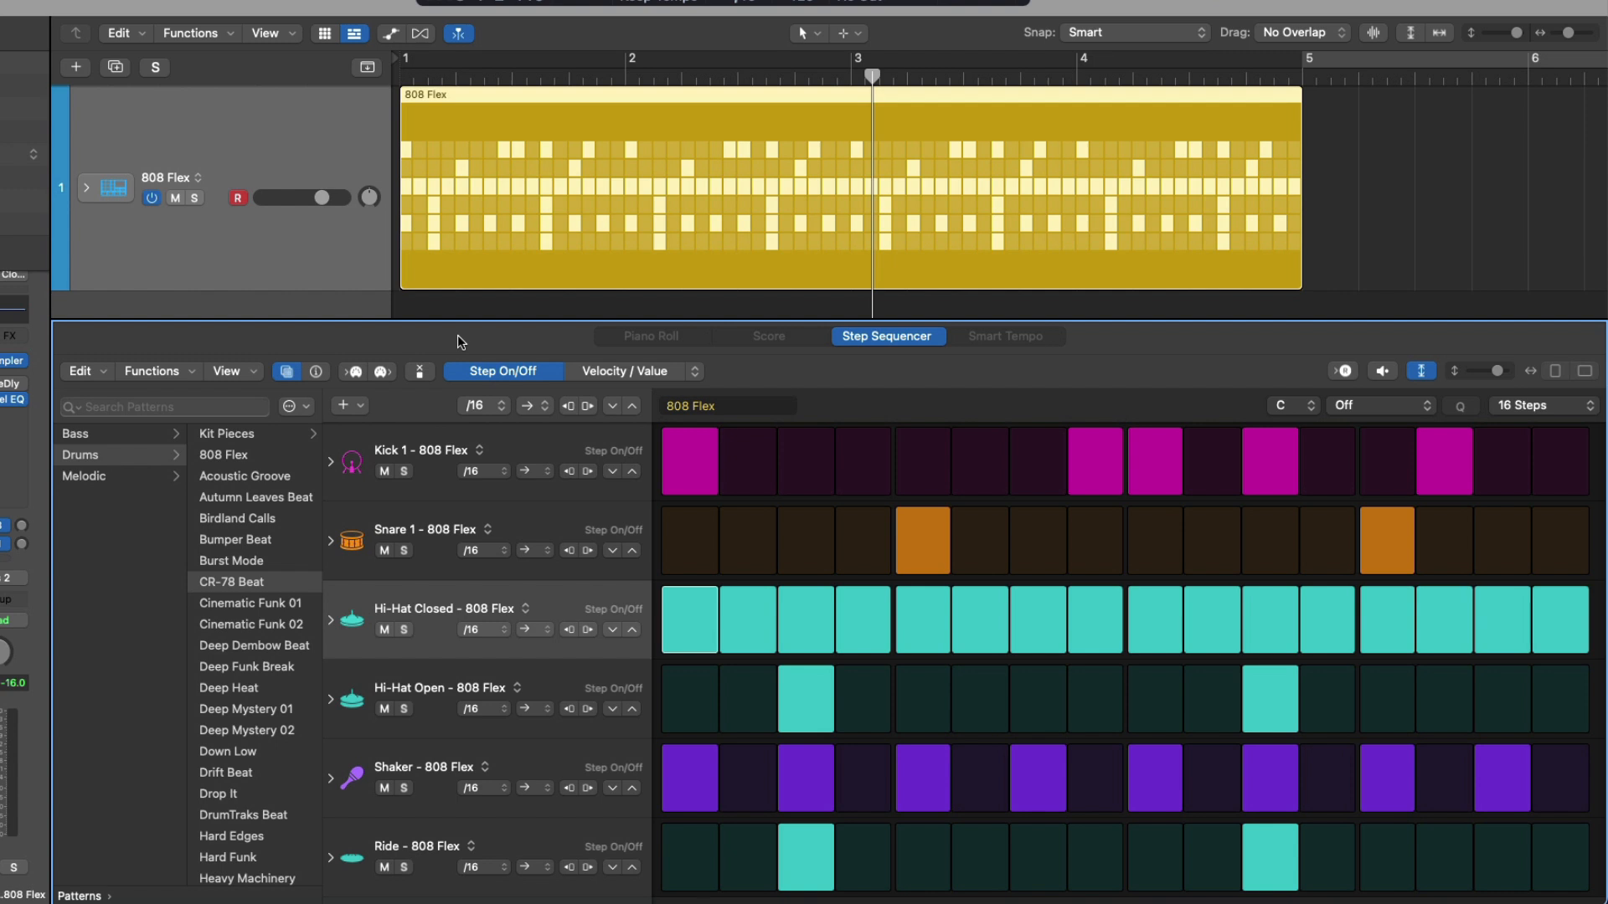
- Preview the loaded drum pattern, stop playback and mute the Ride row
{"action": "key", "text": "space"}
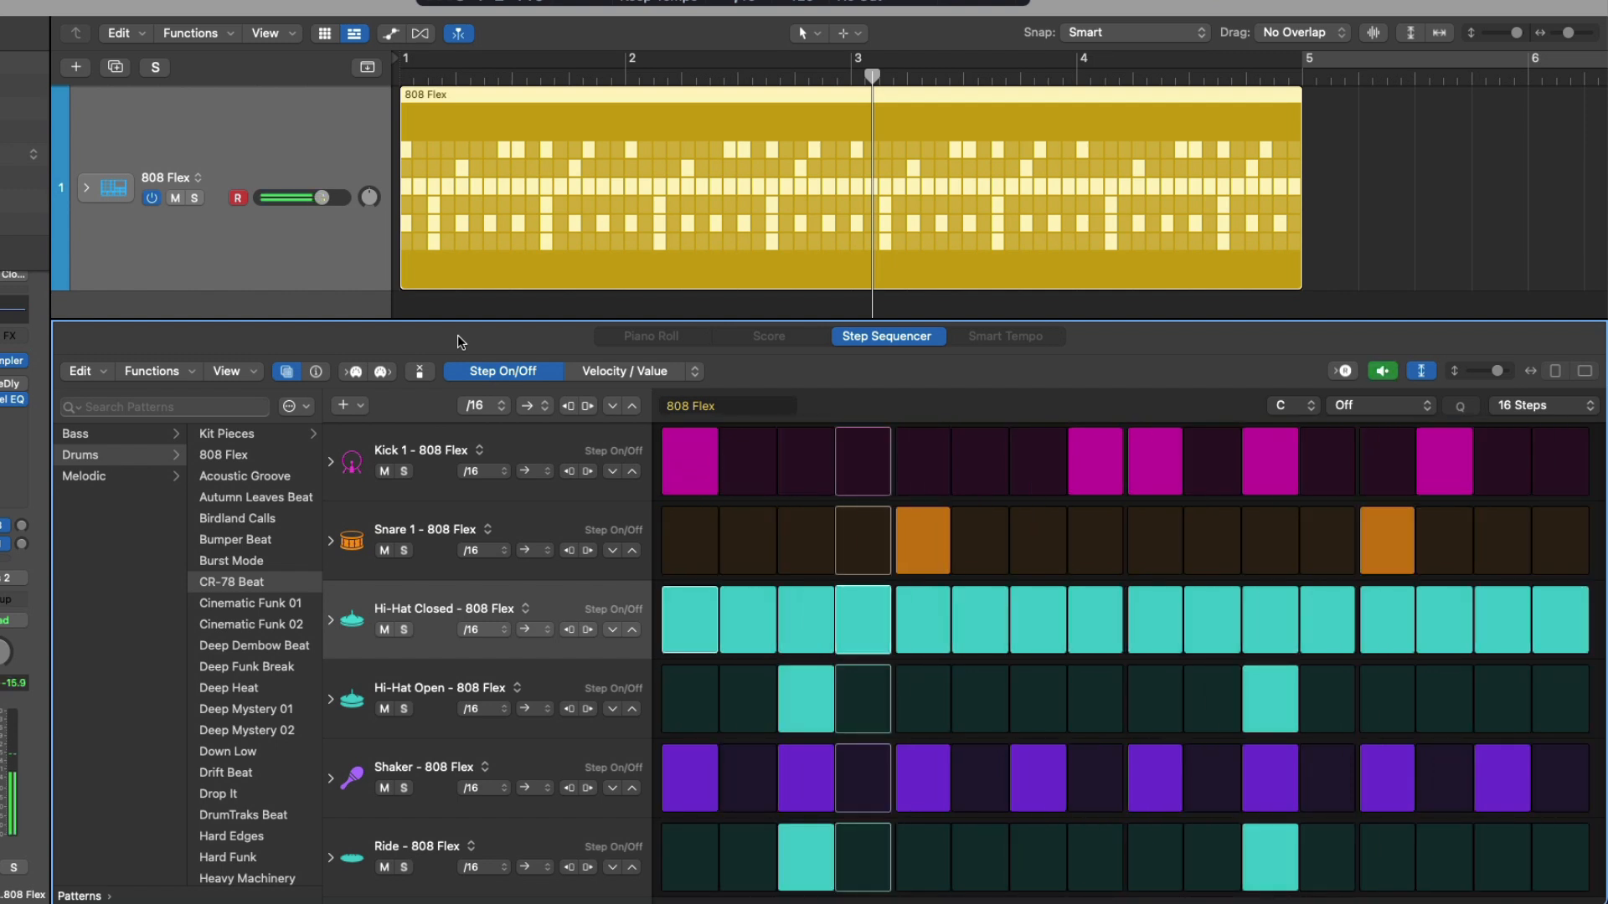
{"action": "key", "text": "space"}
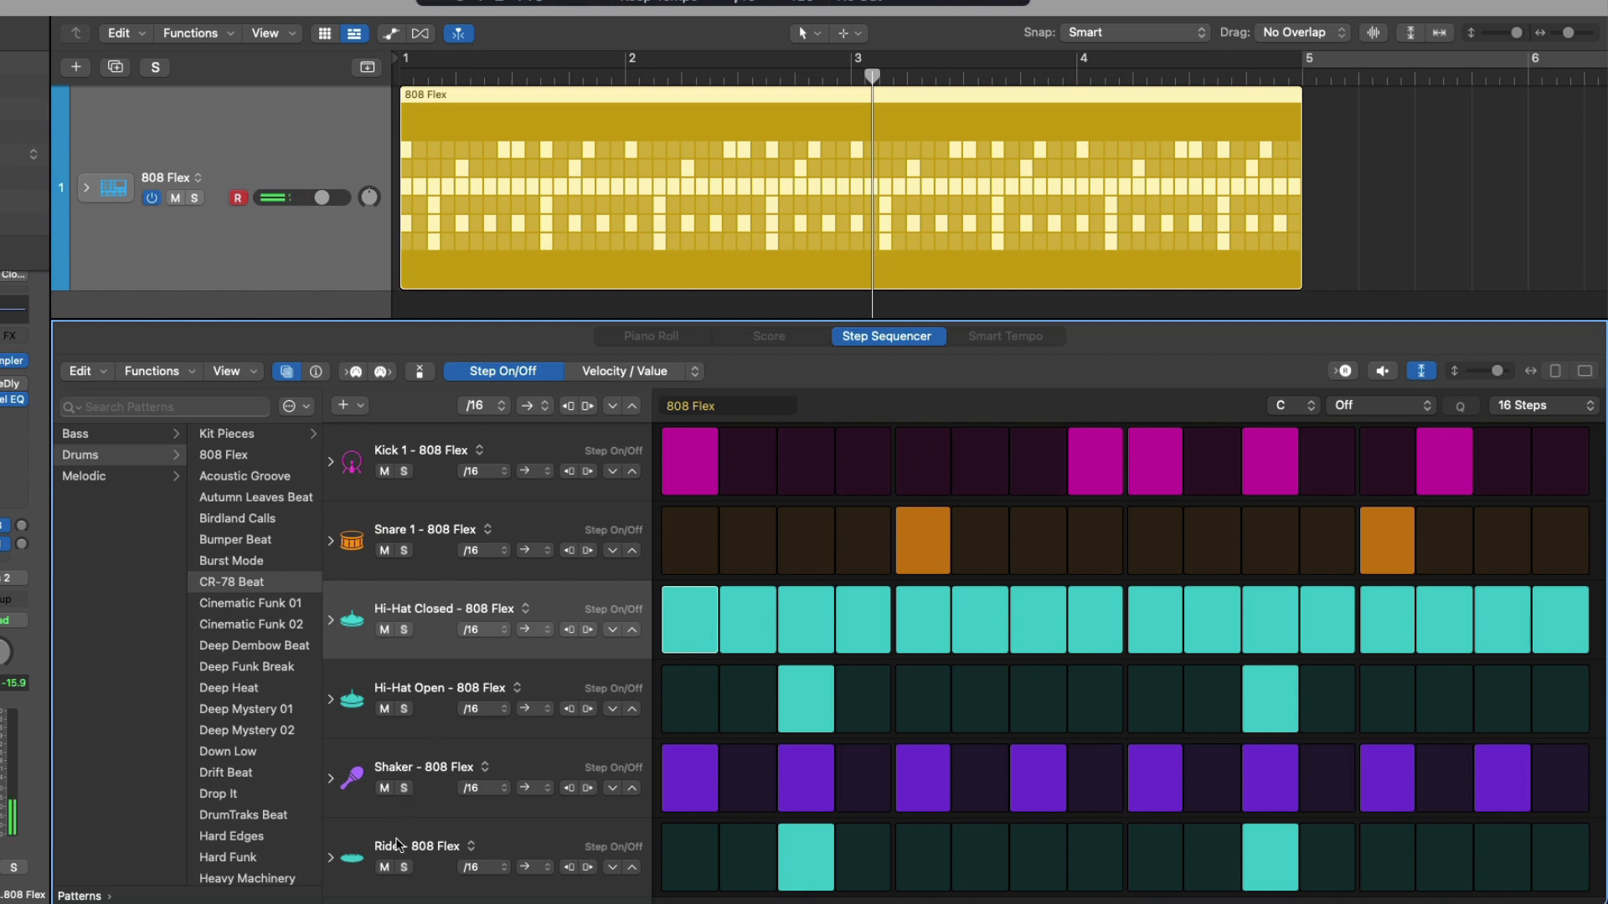
{"action": "left_click", "coordinate": [384, 867]}
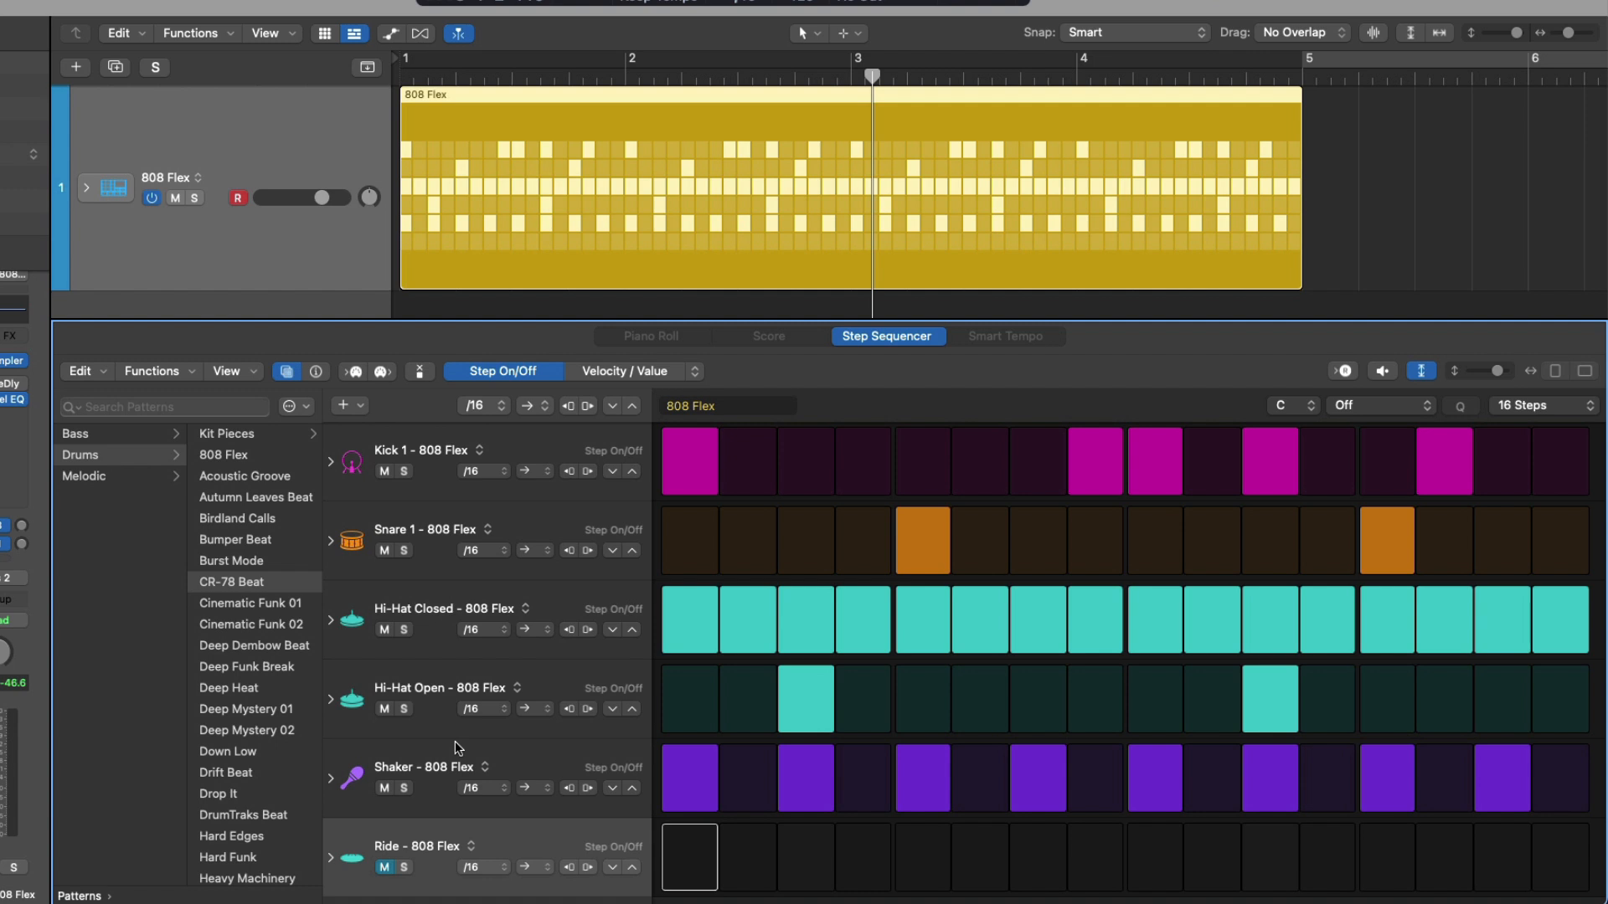
- Set the Hi-Hat Closed row's rate to /8, save the pattern as "CR-78 Beat - CV" and locate it among the user patterns
{"action": "left_click", "coordinate": [488, 631]}
{"action": "left_click", "coordinate": [489, 616]}
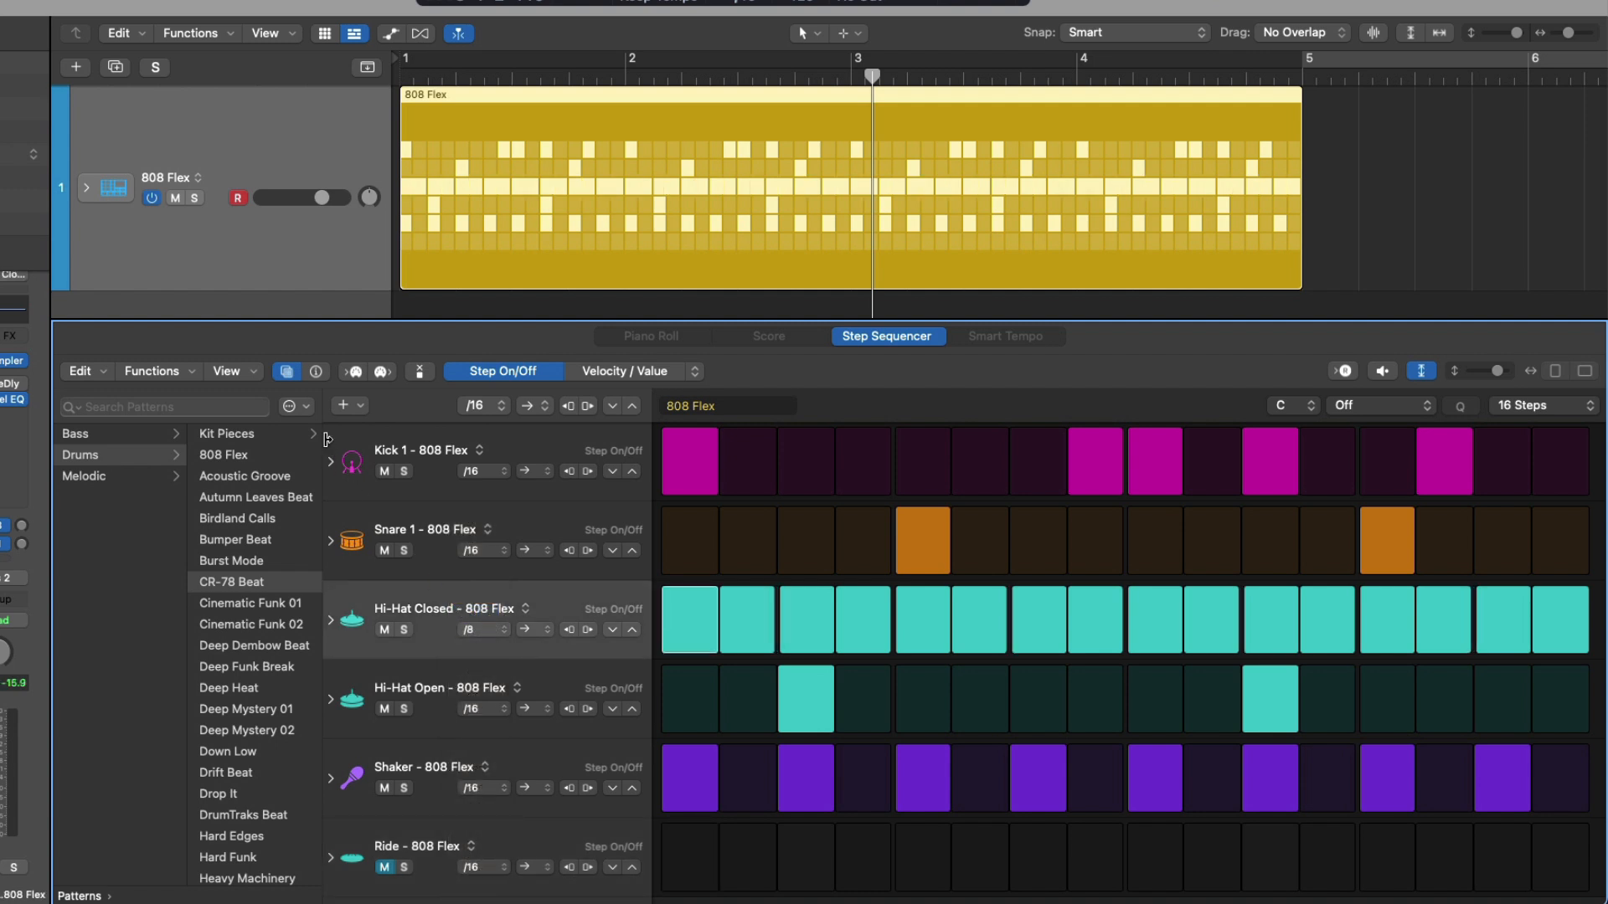
{"action": "left_click", "coordinate": [309, 412]}
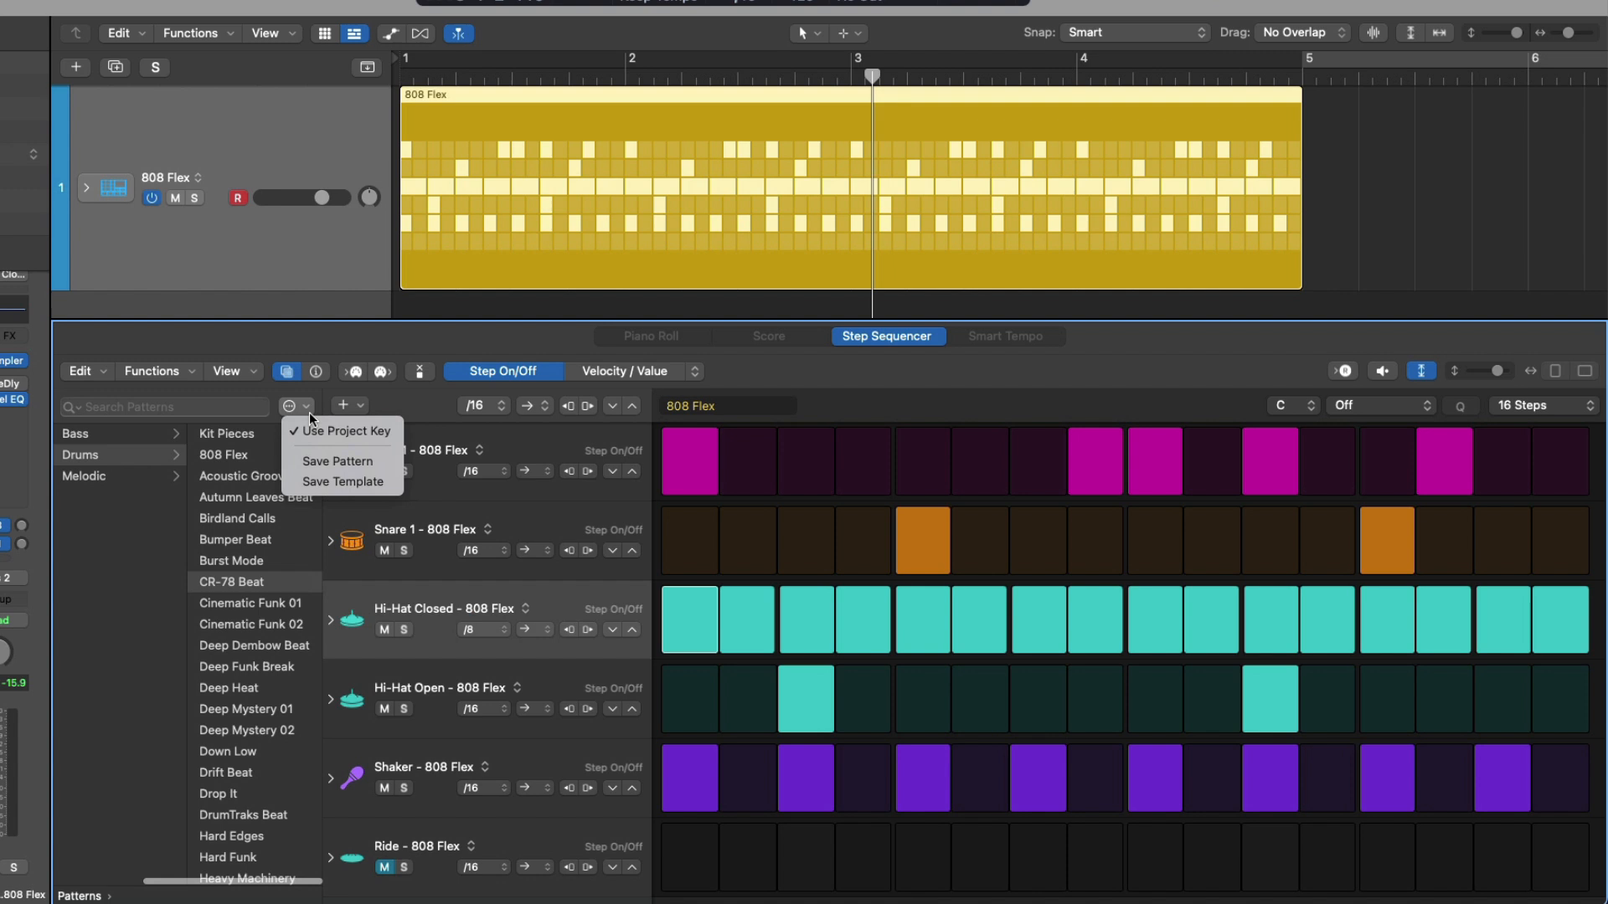
{"action": "left_click", "coordinate": [310, 455]}
{"action": "key", "text": "Right"}
{"action": "type", "text": "- CV"}
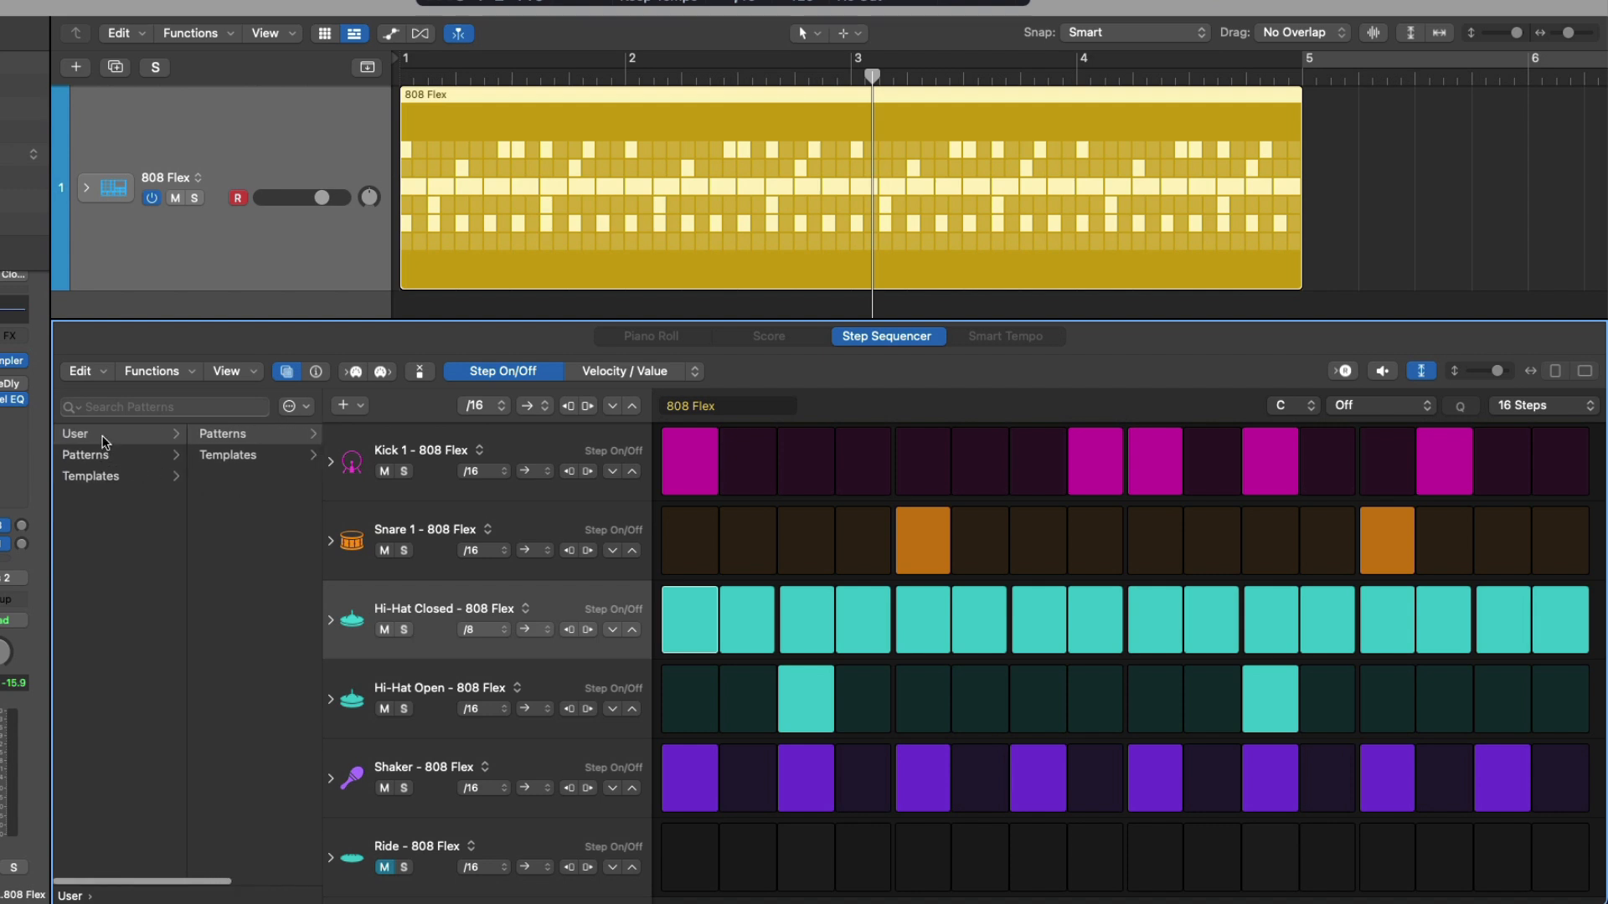
{"action": "left_click", "coordinate": [224, 439]}
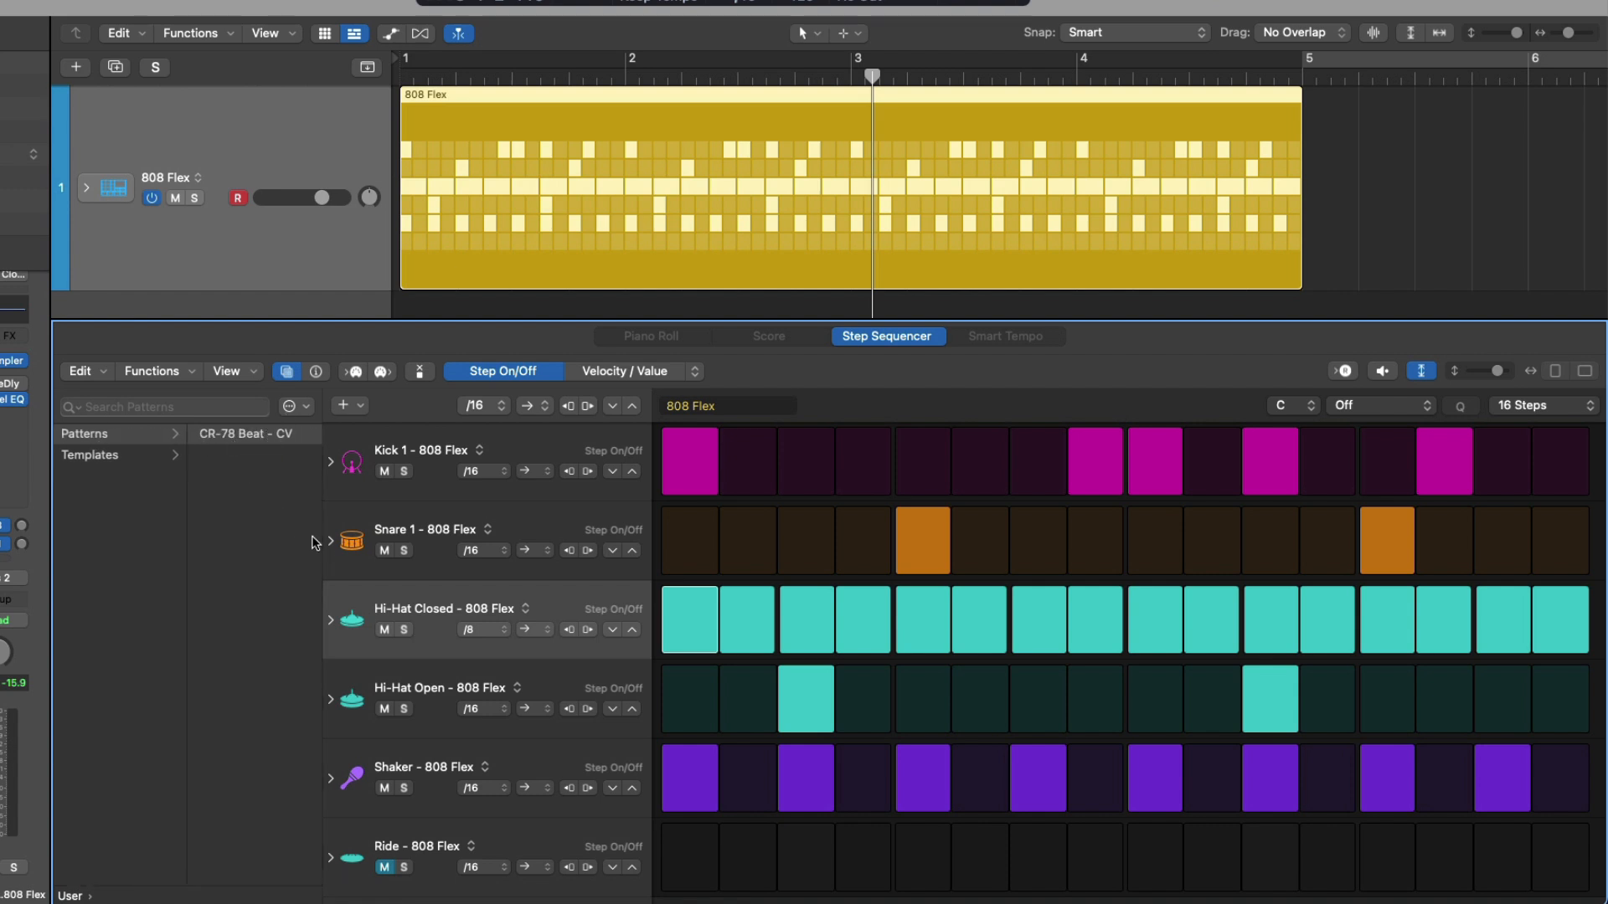
- Set the Hi-Hat Closed row's rate back to /16 and show the pattern's inspector settings
{"action": "left_click", "coordinate": [473, 630]}
{"action": "left_click", "coordinate": [470, 650]}
{"action": "left_click", "coordinate": [318, 371]}
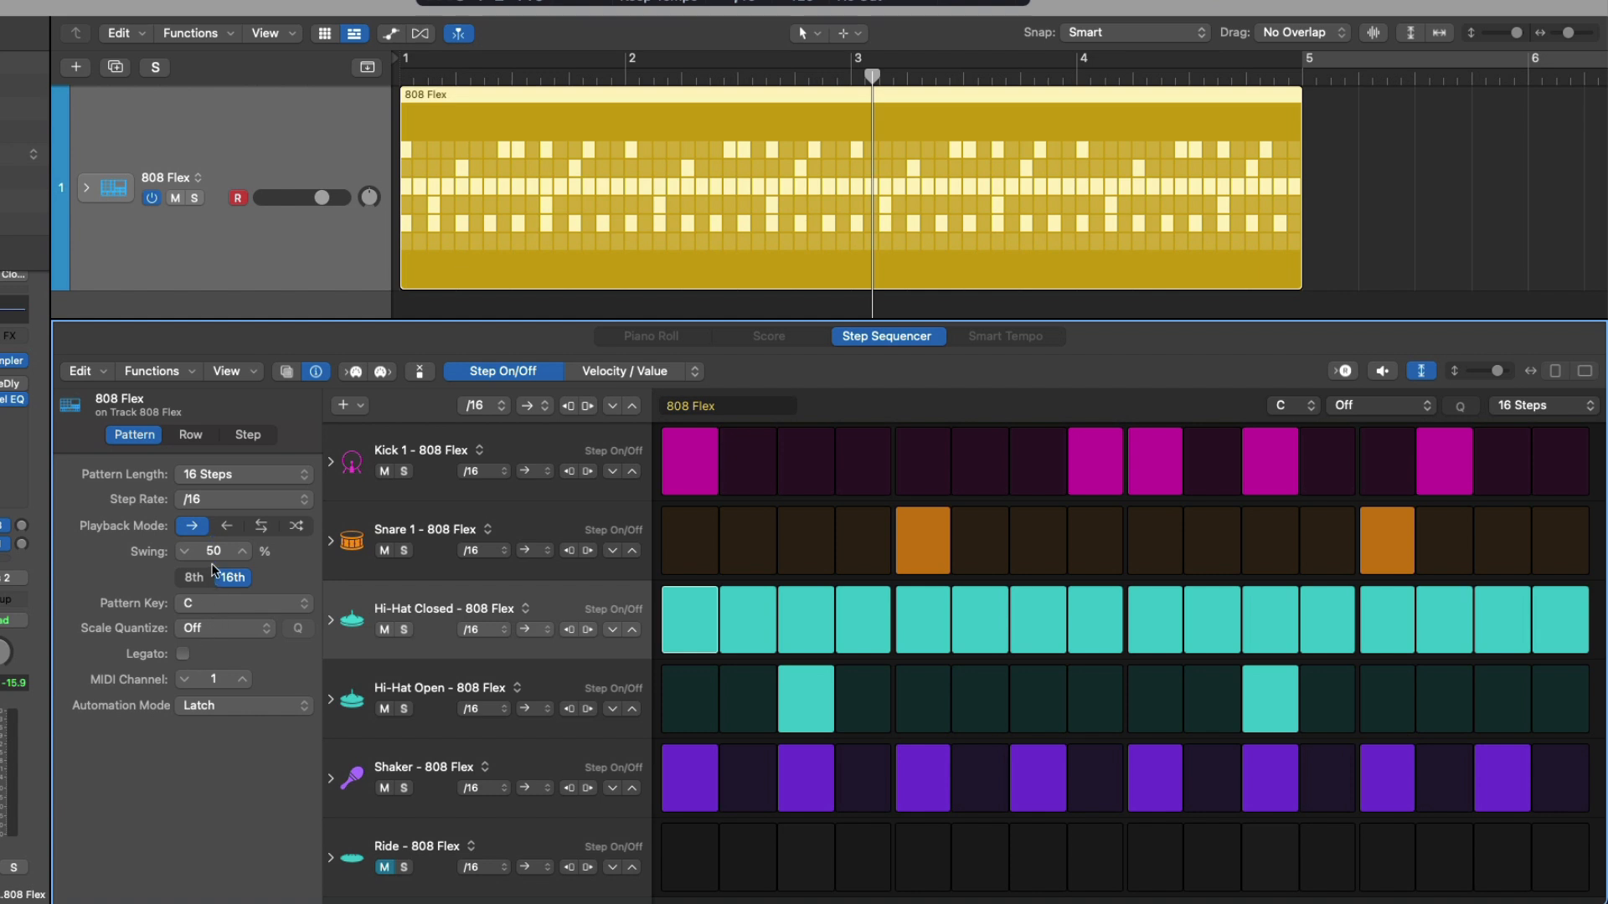
- Preview the pattern with 80% swing and return the swing to 50%
{"action": "left_click_drag", "start_coordinate": [213, 551], "coordinate": [213, 526]}
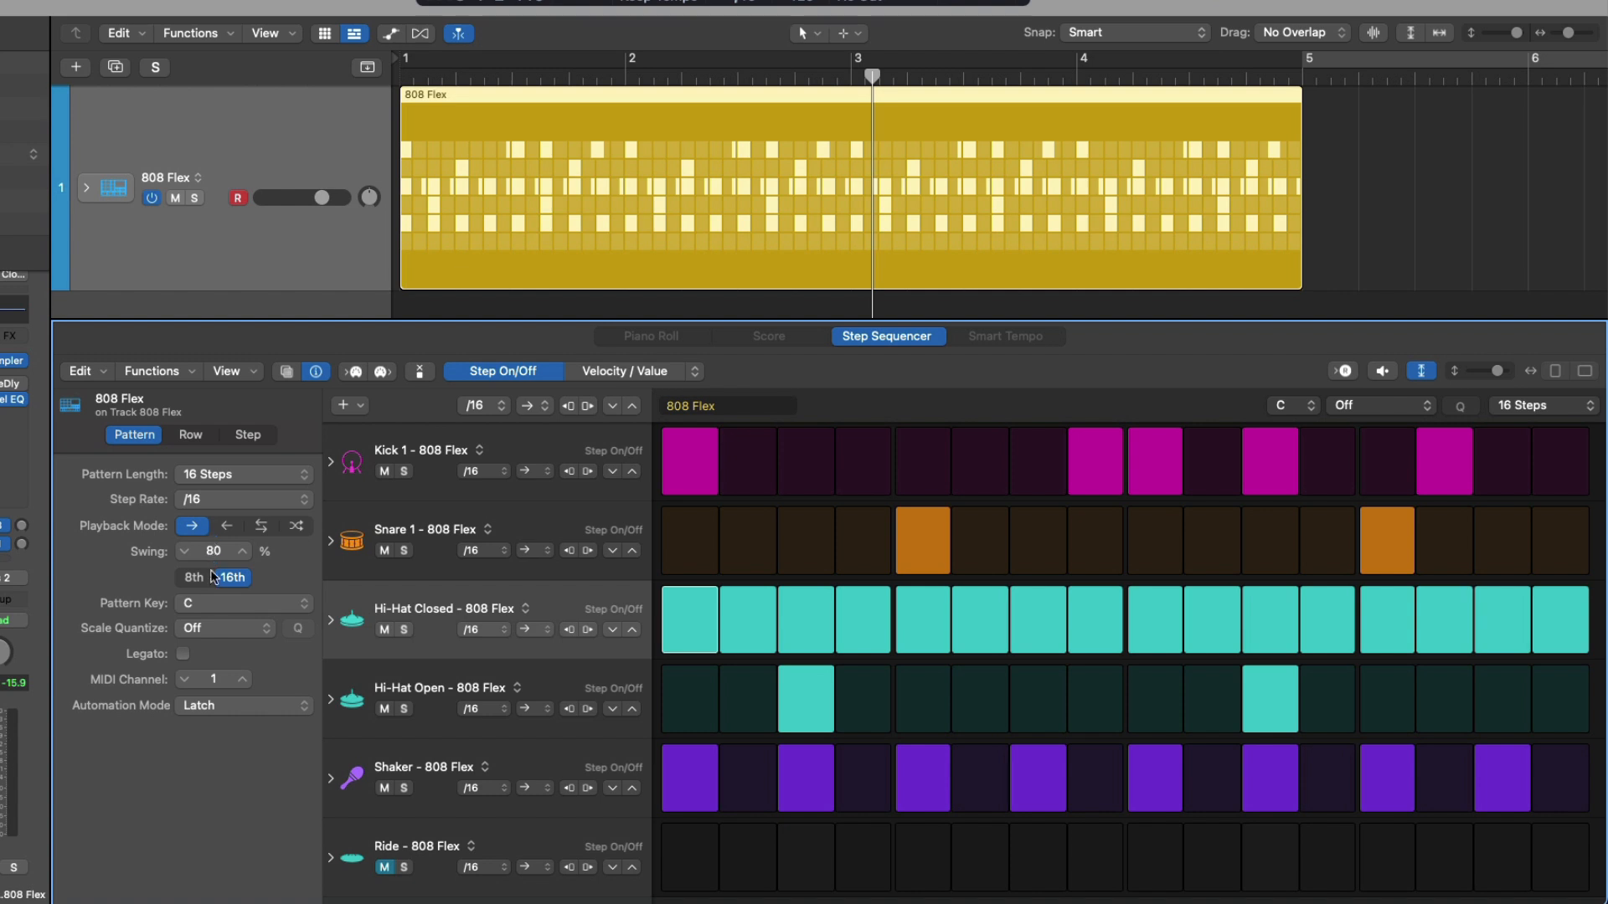
{"action": "key", "text": "alt+space"}
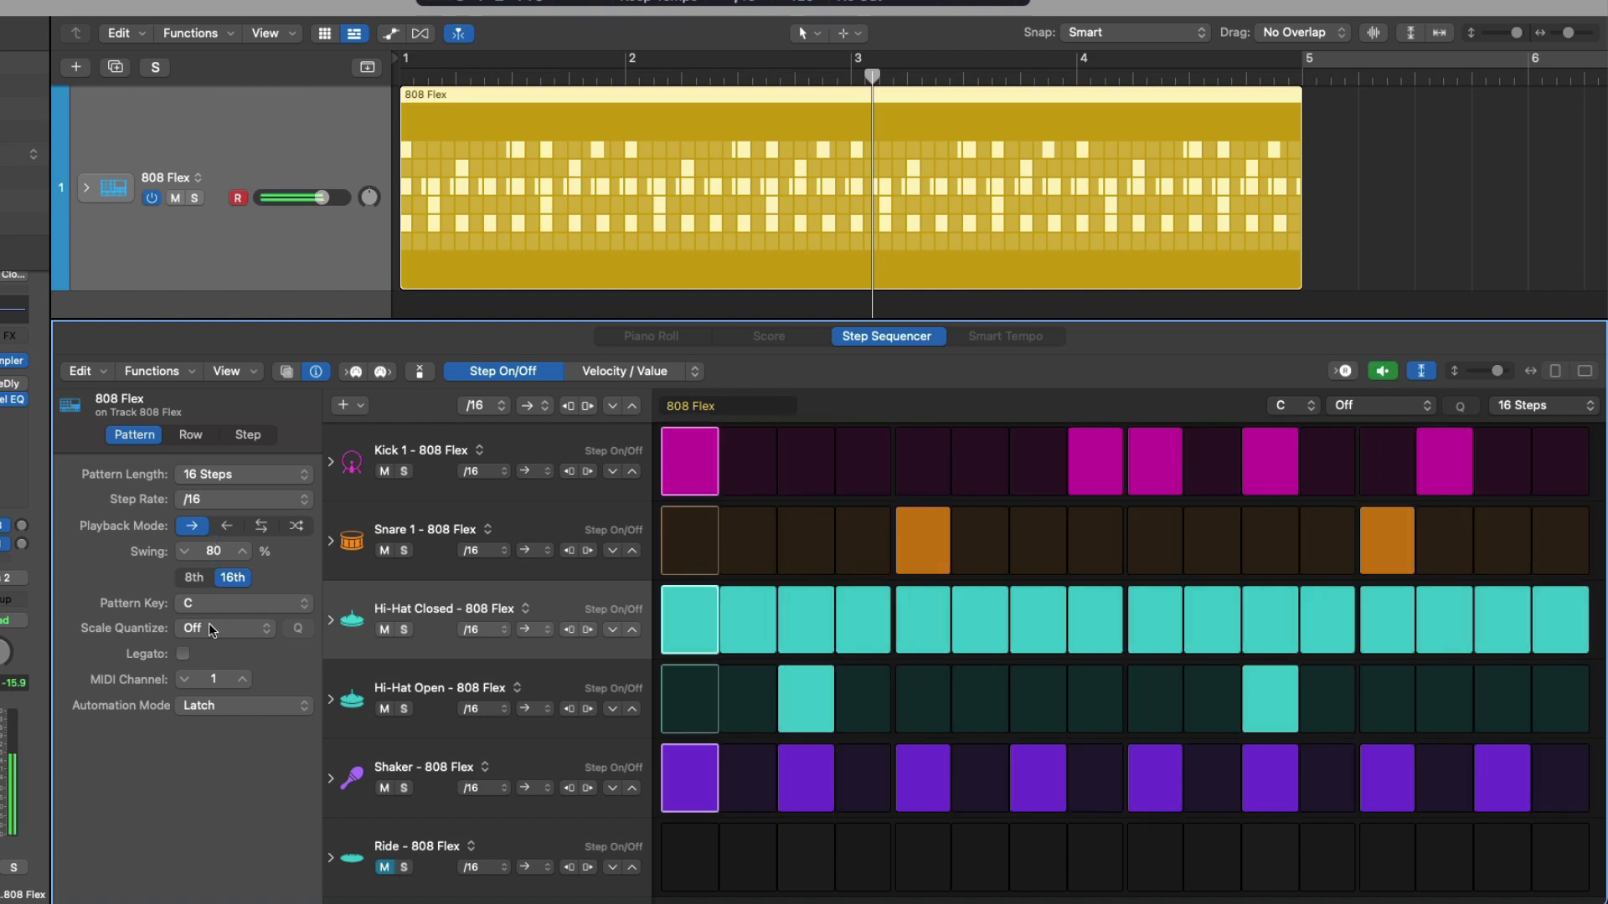
{"action": "key", "text": "alt+space"}
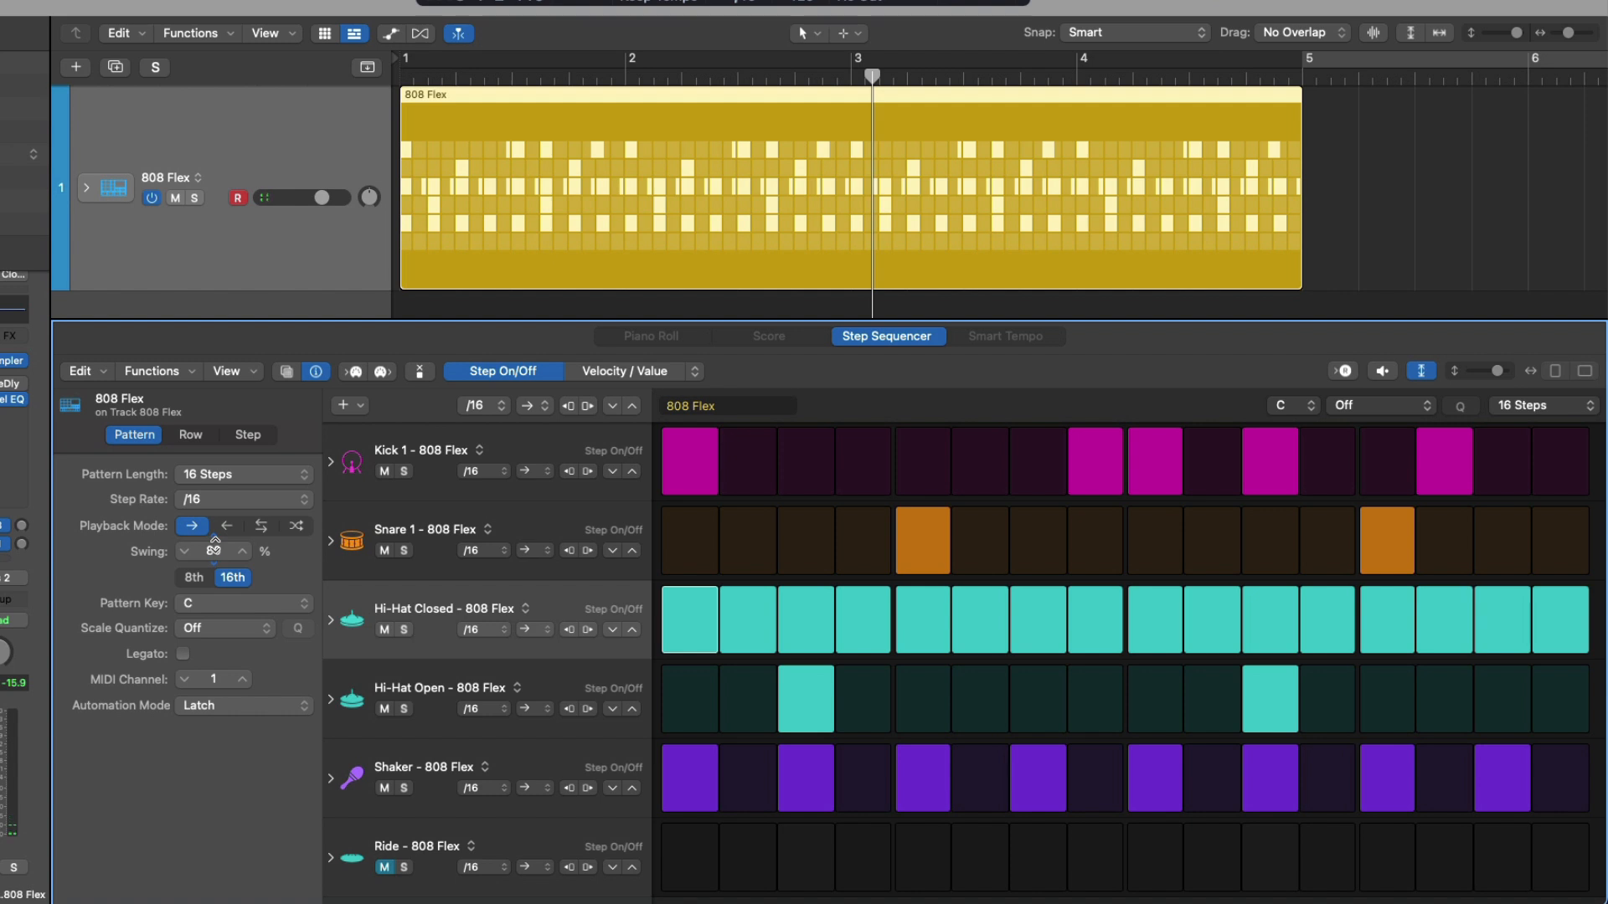
{"action": "left_click_drag", "start_coordinate": [215, 551], "coordinate": [214, 550]}
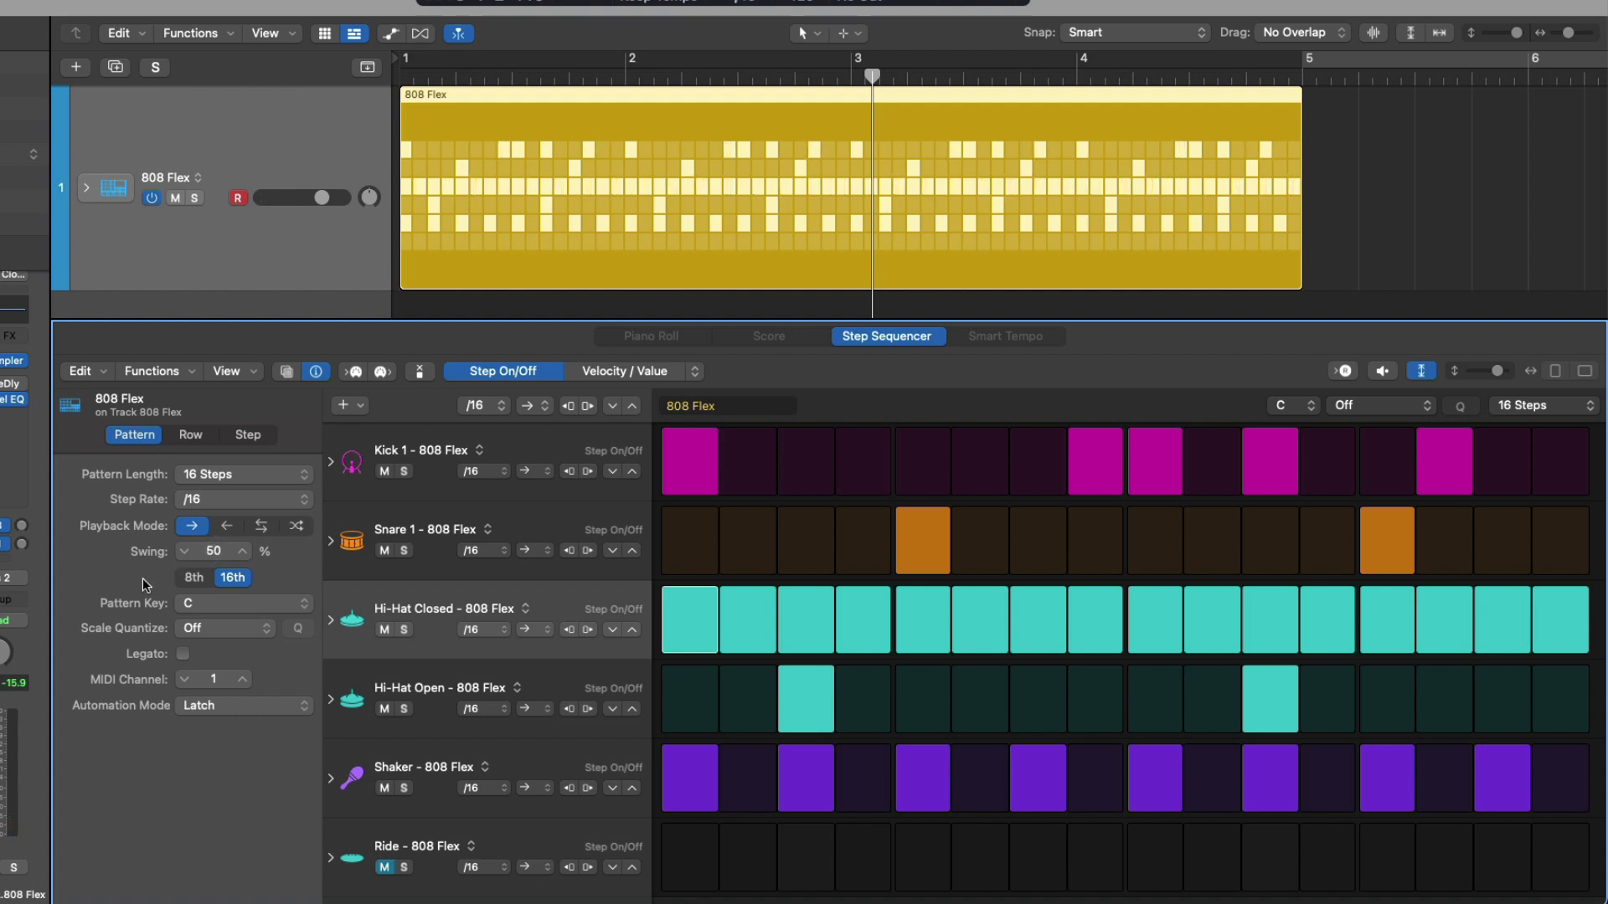
- Add rows for all unused kit pieces and undo the addition
{"action": "left_click", "coordinate": [363, 406]}
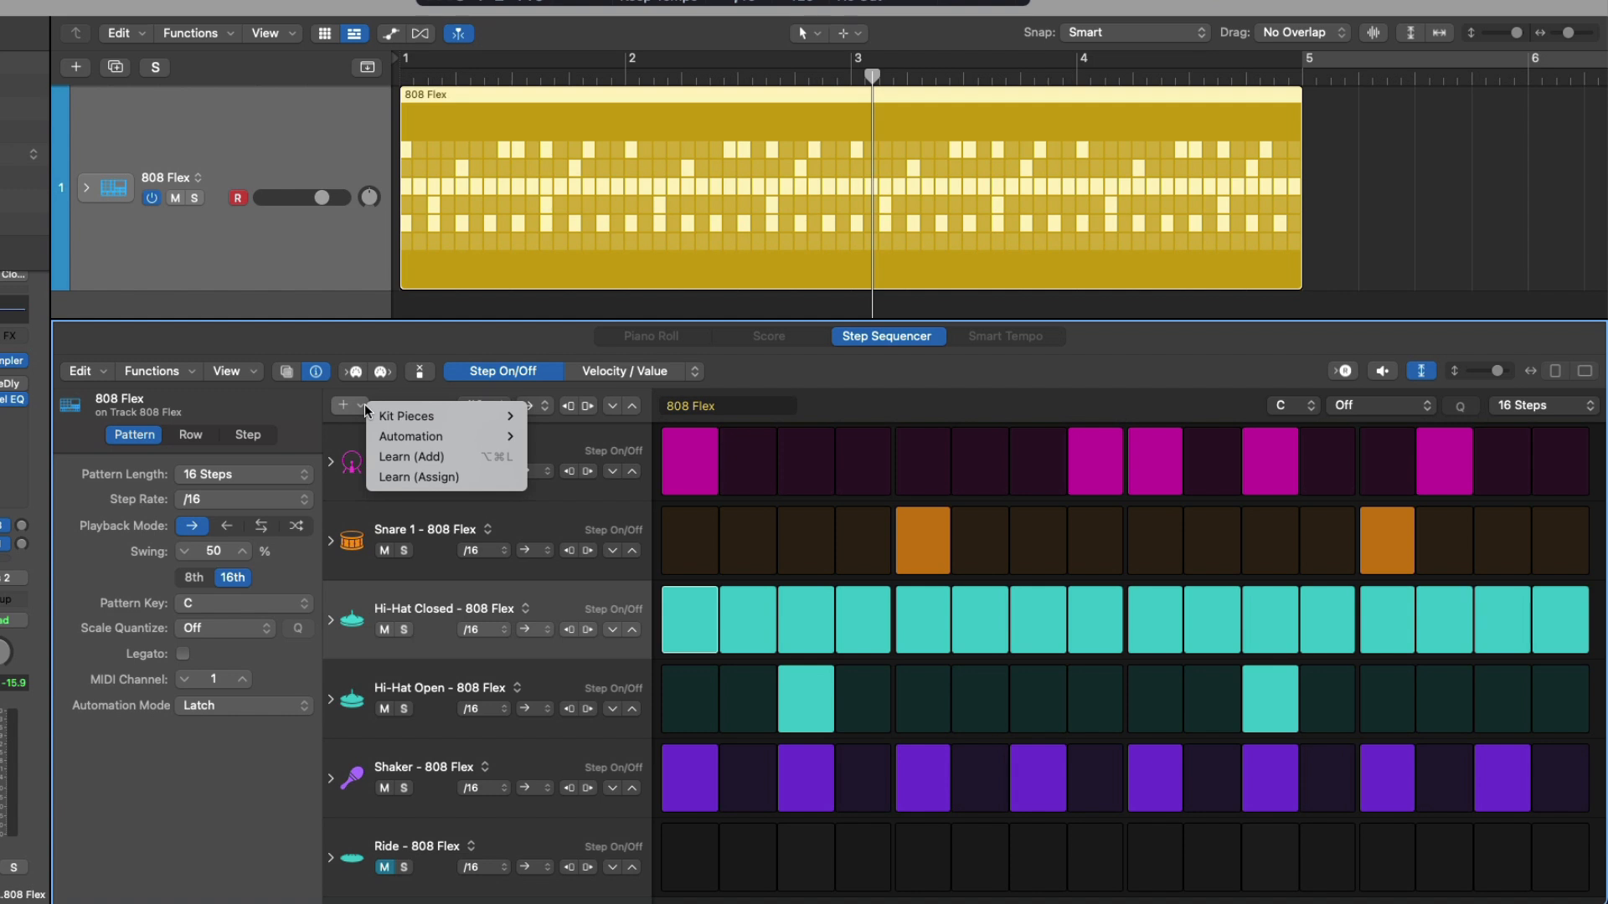
{"action": "mouse_move", "coordinate": [432, 416]}
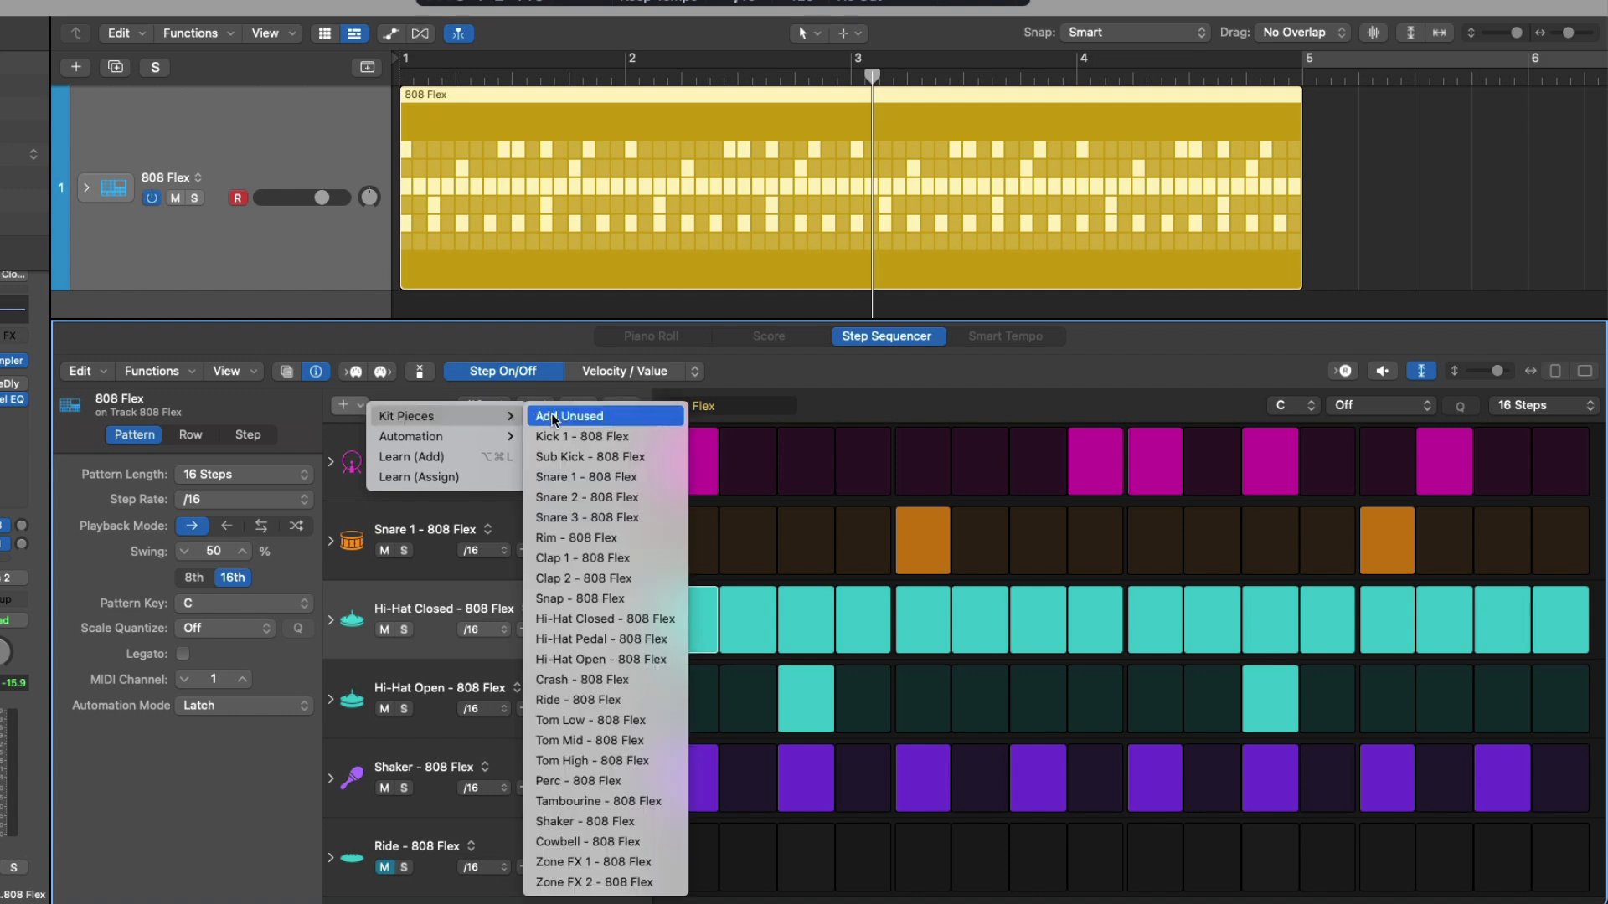
{"action": "left_click", "coordinate": [628, 416]}
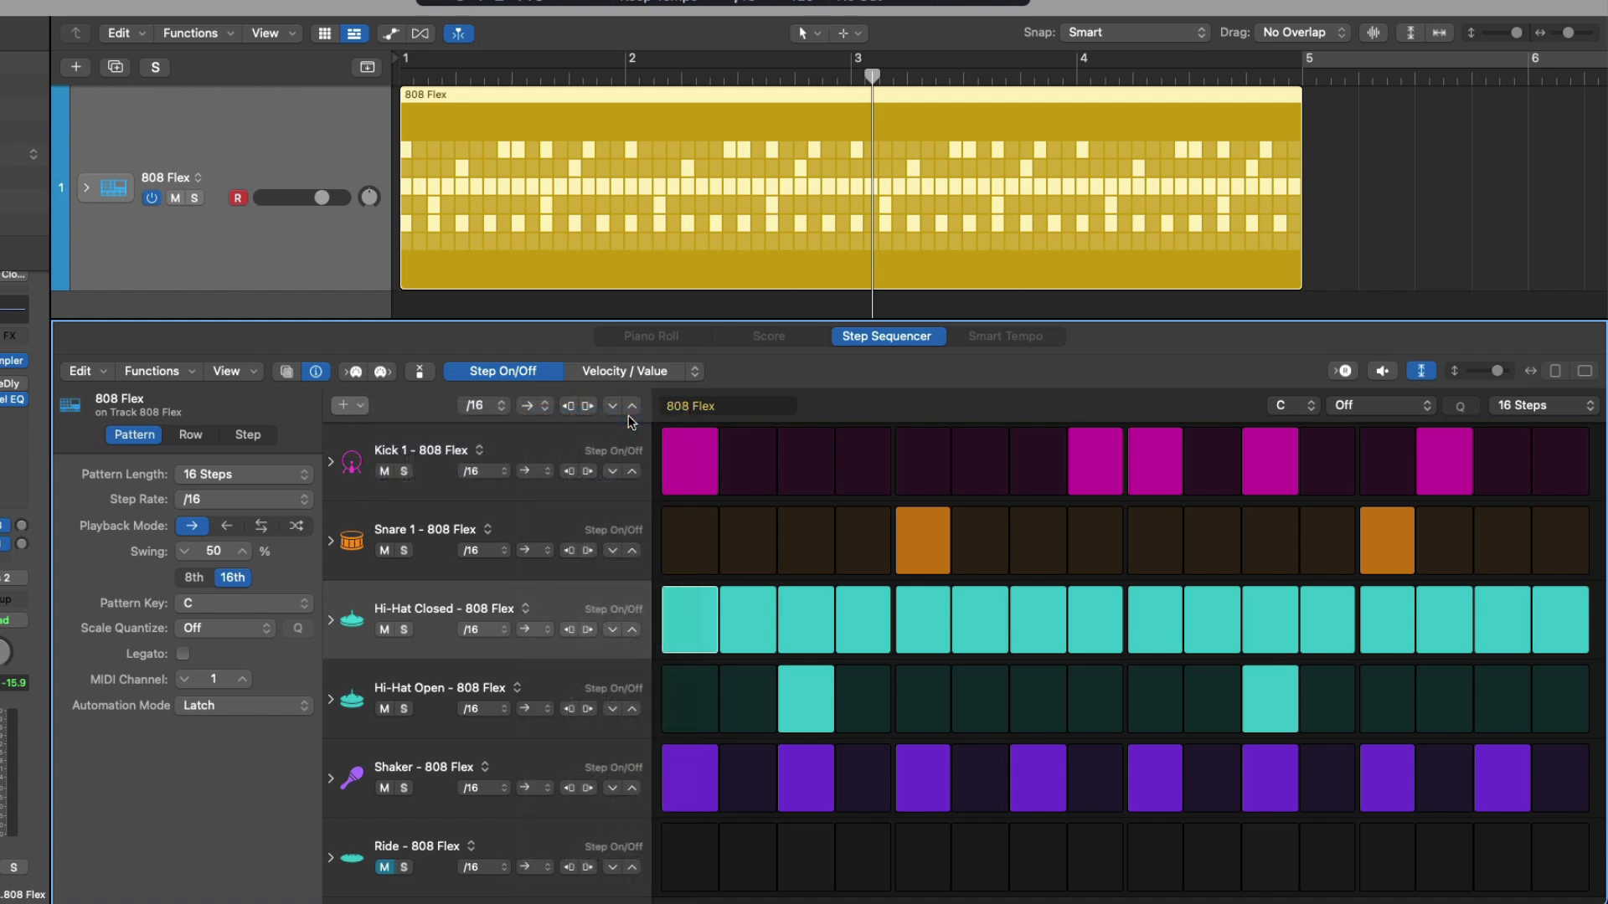
{"action": "scroll", "coordinate": [708, 555], "scroll_direction": "up", "scroll_amount": 2}
{"action": "key", "text": "super+z"}
- Look through the automation parameters available for new rows, including MIDI Control 0-63 and the plug-in categories
{"action": "left_click", "coordinate": [363, 407]}
{"action": "mouse_move", "coordinate": [385, 440]}
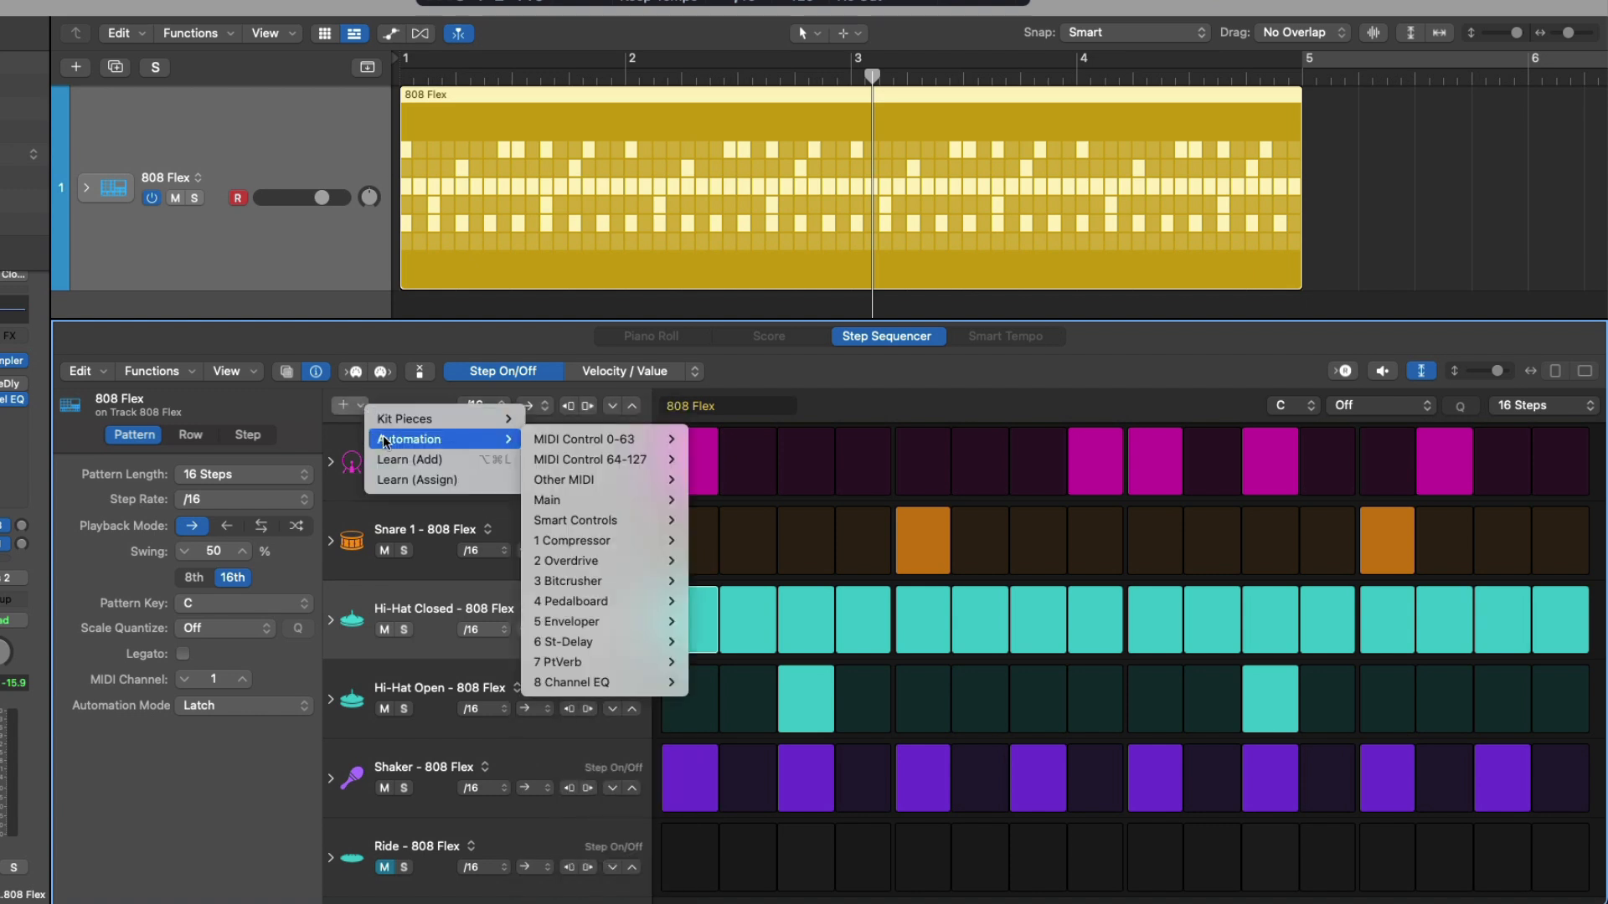
{"action": "mouse_move", "coordinate": [544, 442]}
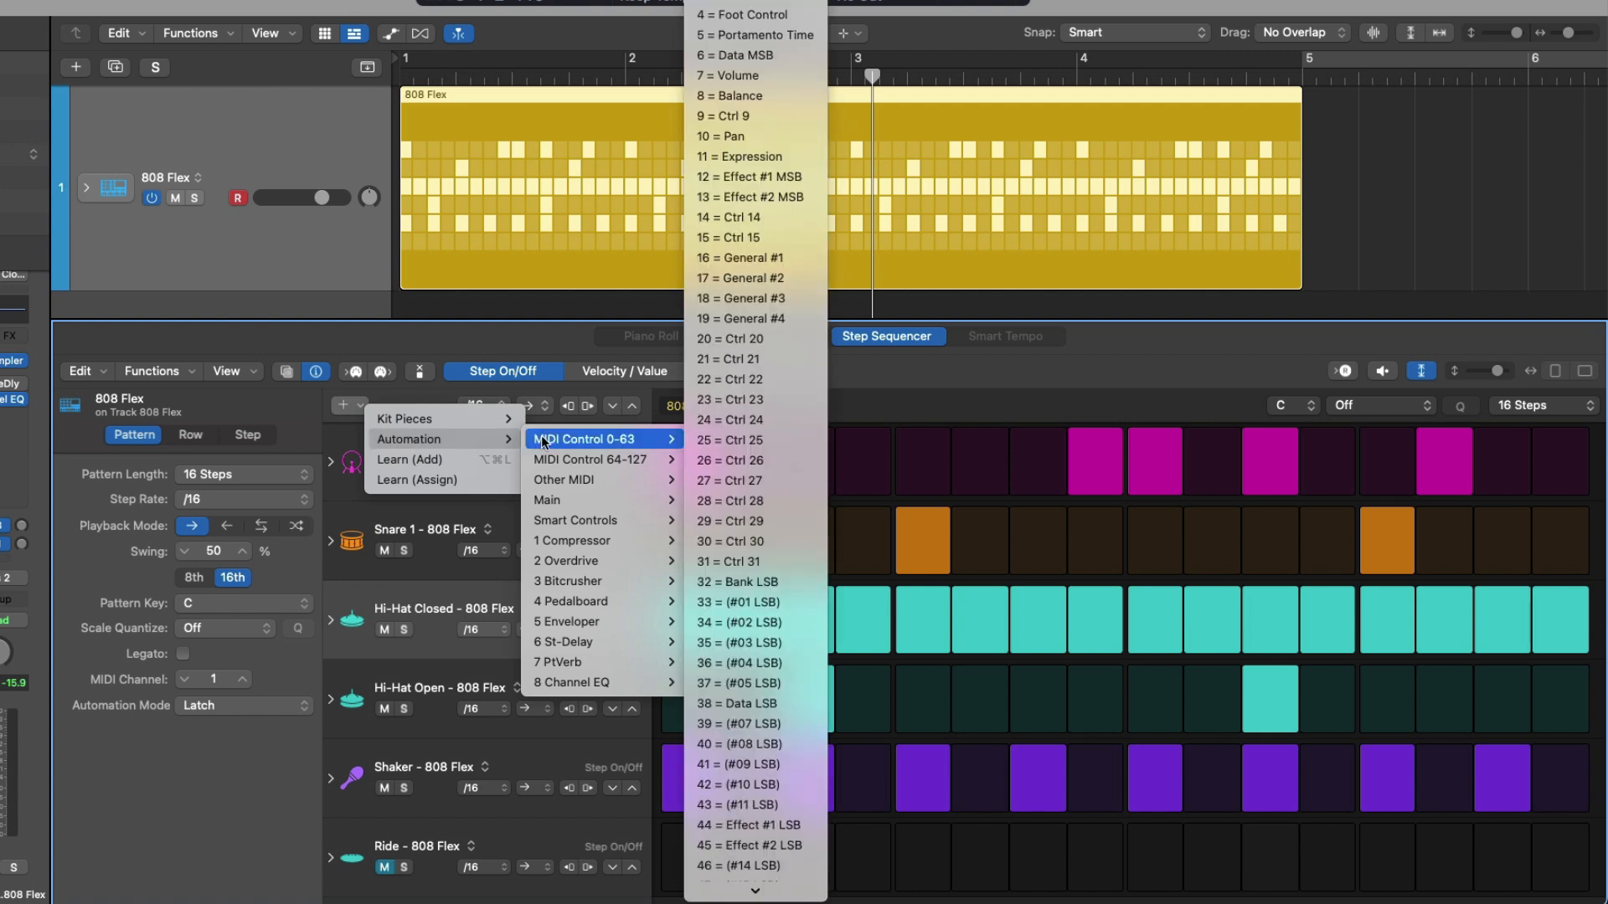
{"action": "mouse_move", "coordinate": [544, 545]}
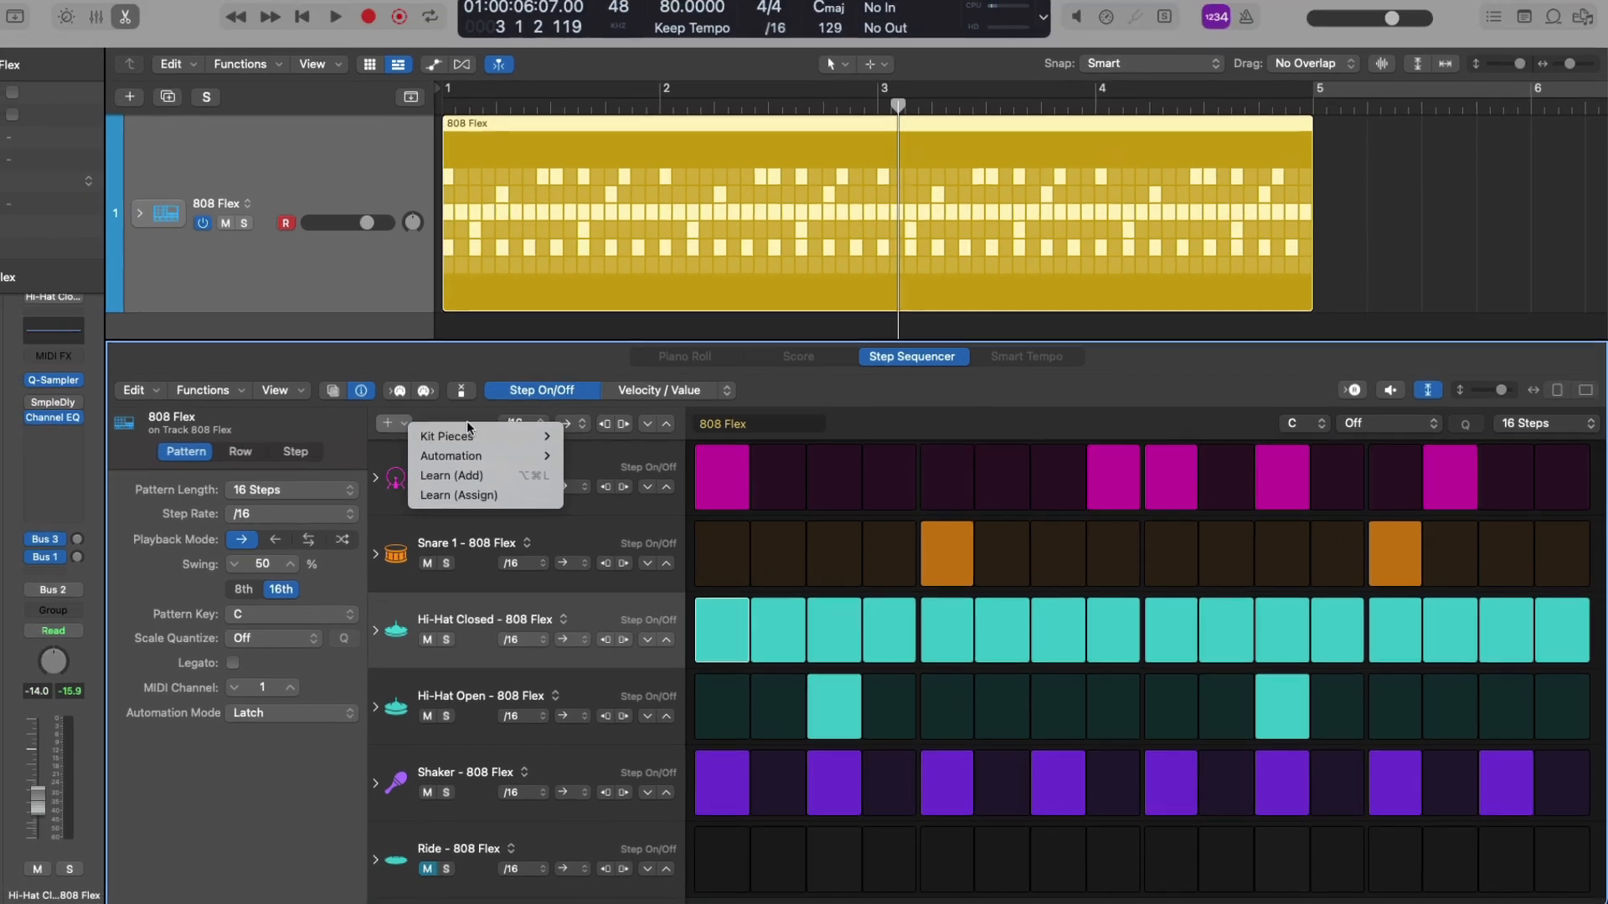
{"action": "left_click", "coordinate": [444, 480]}
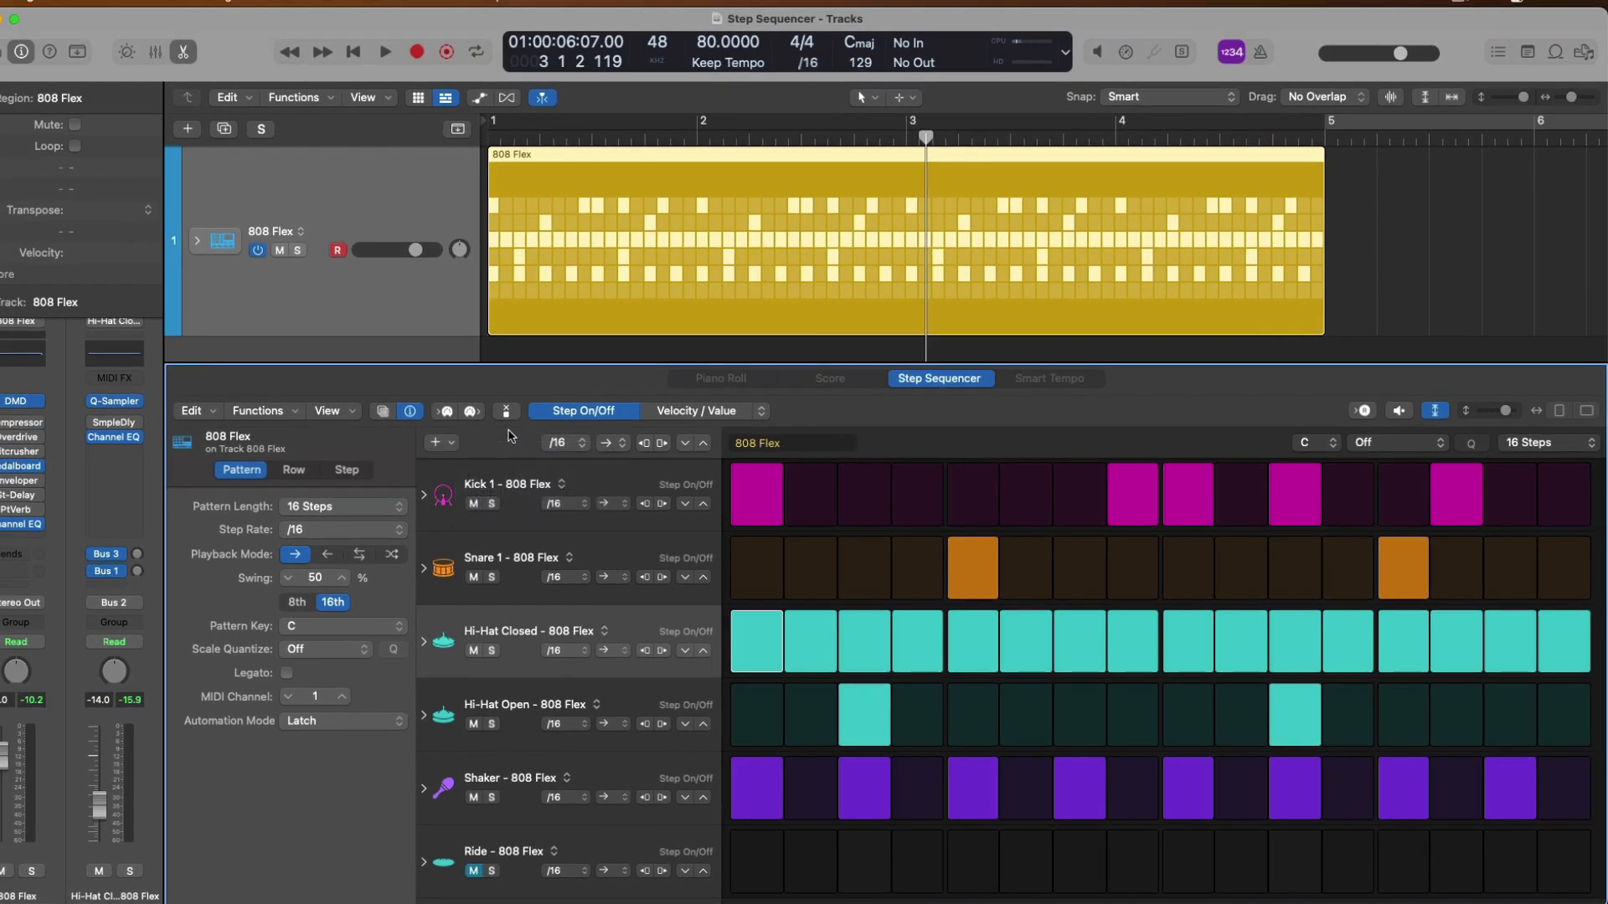
- Open the 808 Flex track's Channel EQ, nudge its high-cut frequency and move the plug-in window clear of the row controls
{"action": "left_click", "coordinate": [25, 525]}
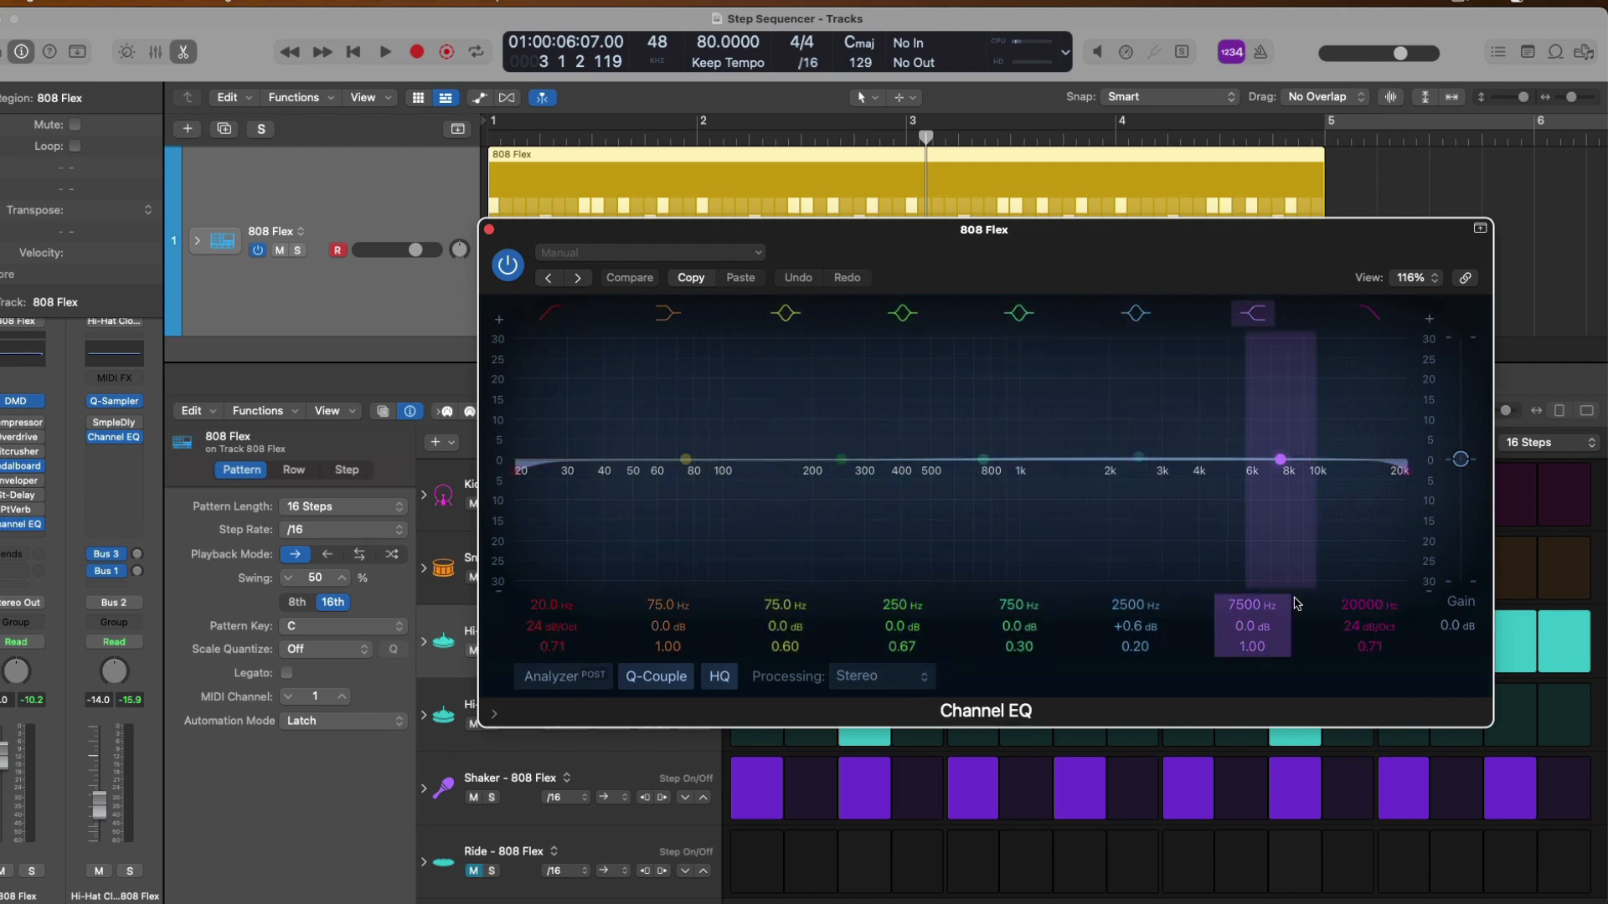
{"action": "mouse_move", "coordinate": [1373, 596]}
{"action": "left_mouse_down"}
{"action": "mouse_move", "coordinate": [1374, 661]}
{"action": "mouse_move", "coordinate": [1374, 590]}
{"action": "left_mouse_up"}
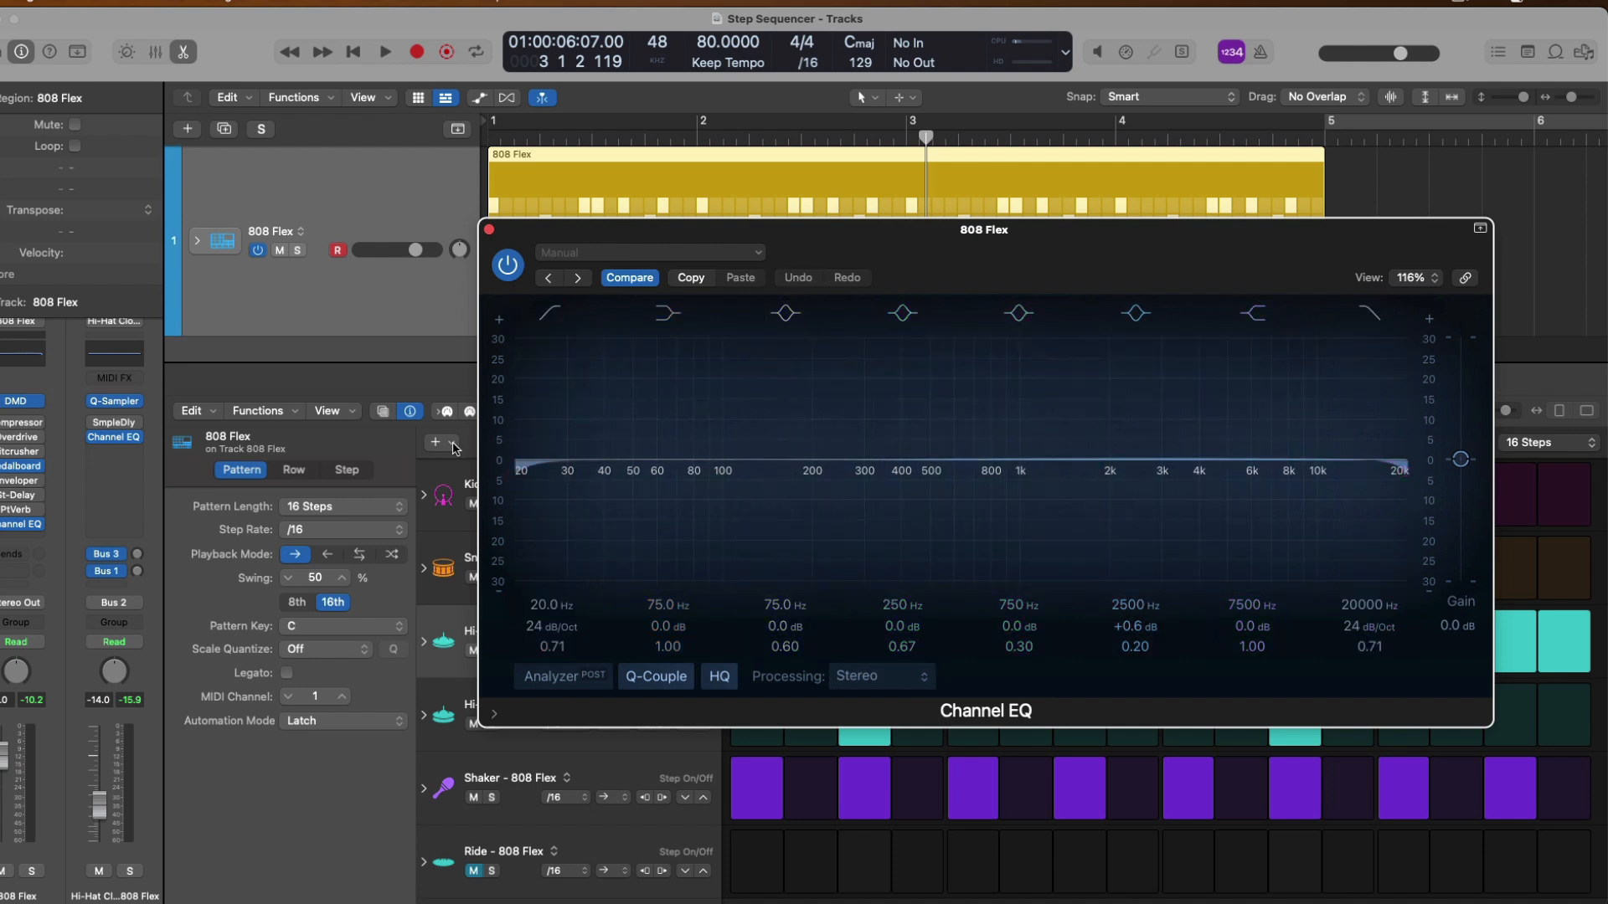
{"action": "left_click_drag", "start_coordinate": [569, 236], "coordinate": [739, 258]}
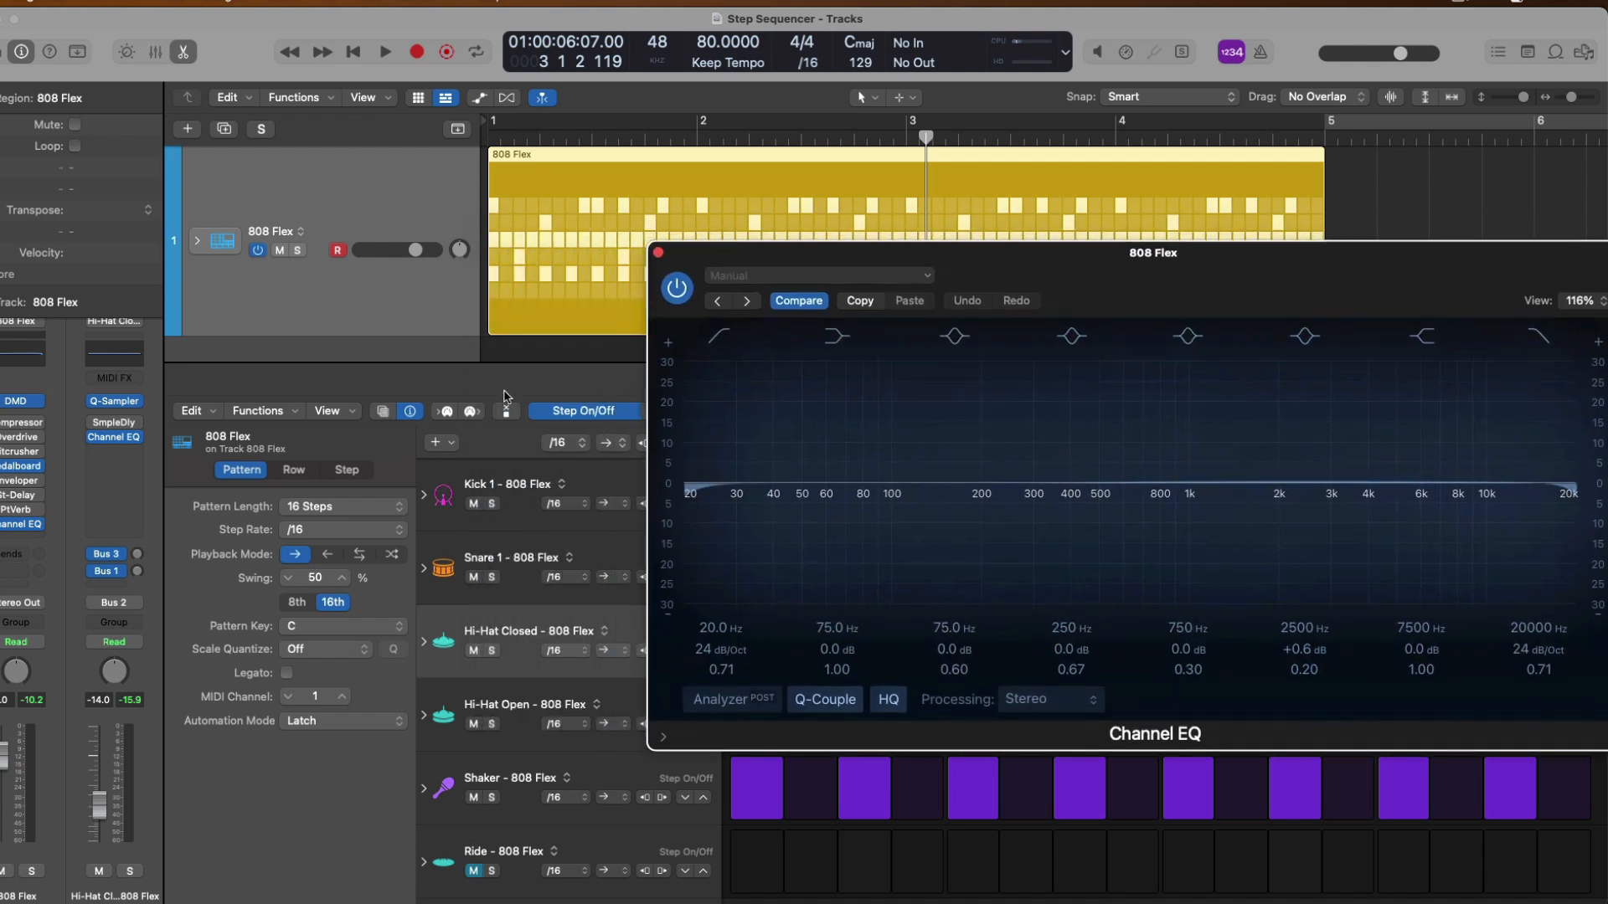
- Use Learn (Add) with the Channel EQ's high-cut frequency to add a High Cut Frequency automation row, and end learn mode
{"action": "left_click", "coordinate": [450, 446]}
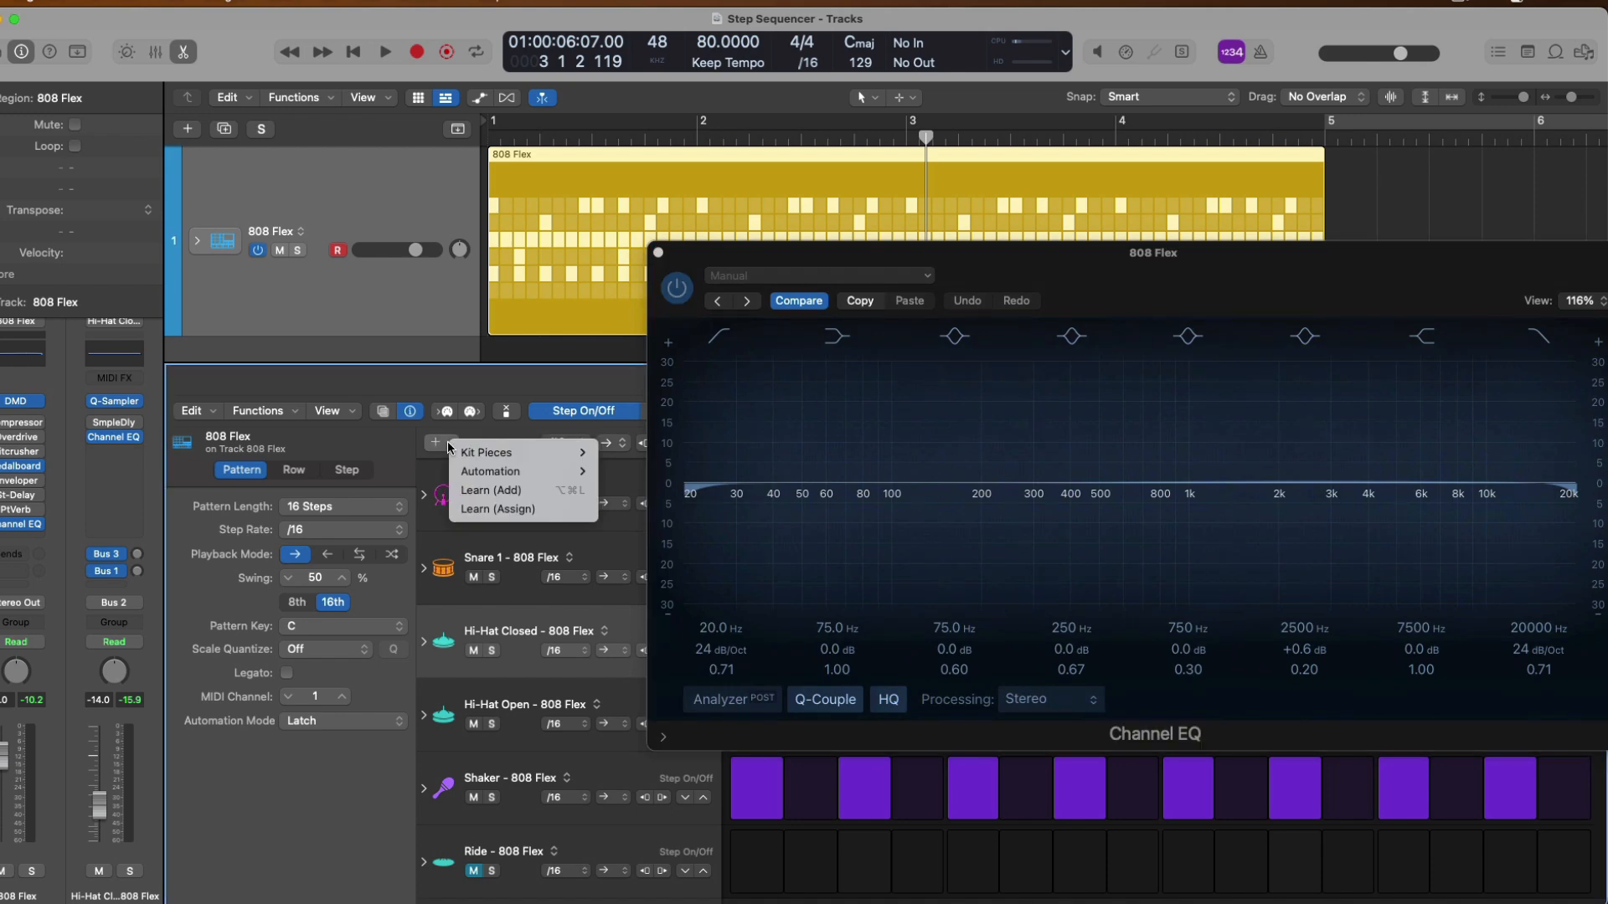
{"action": "left_click", "coordinate": [493, 492]}
{"action": "left_click_drag", "start_coordinate": [1136, 293], "coordinate": [1030, 97]}
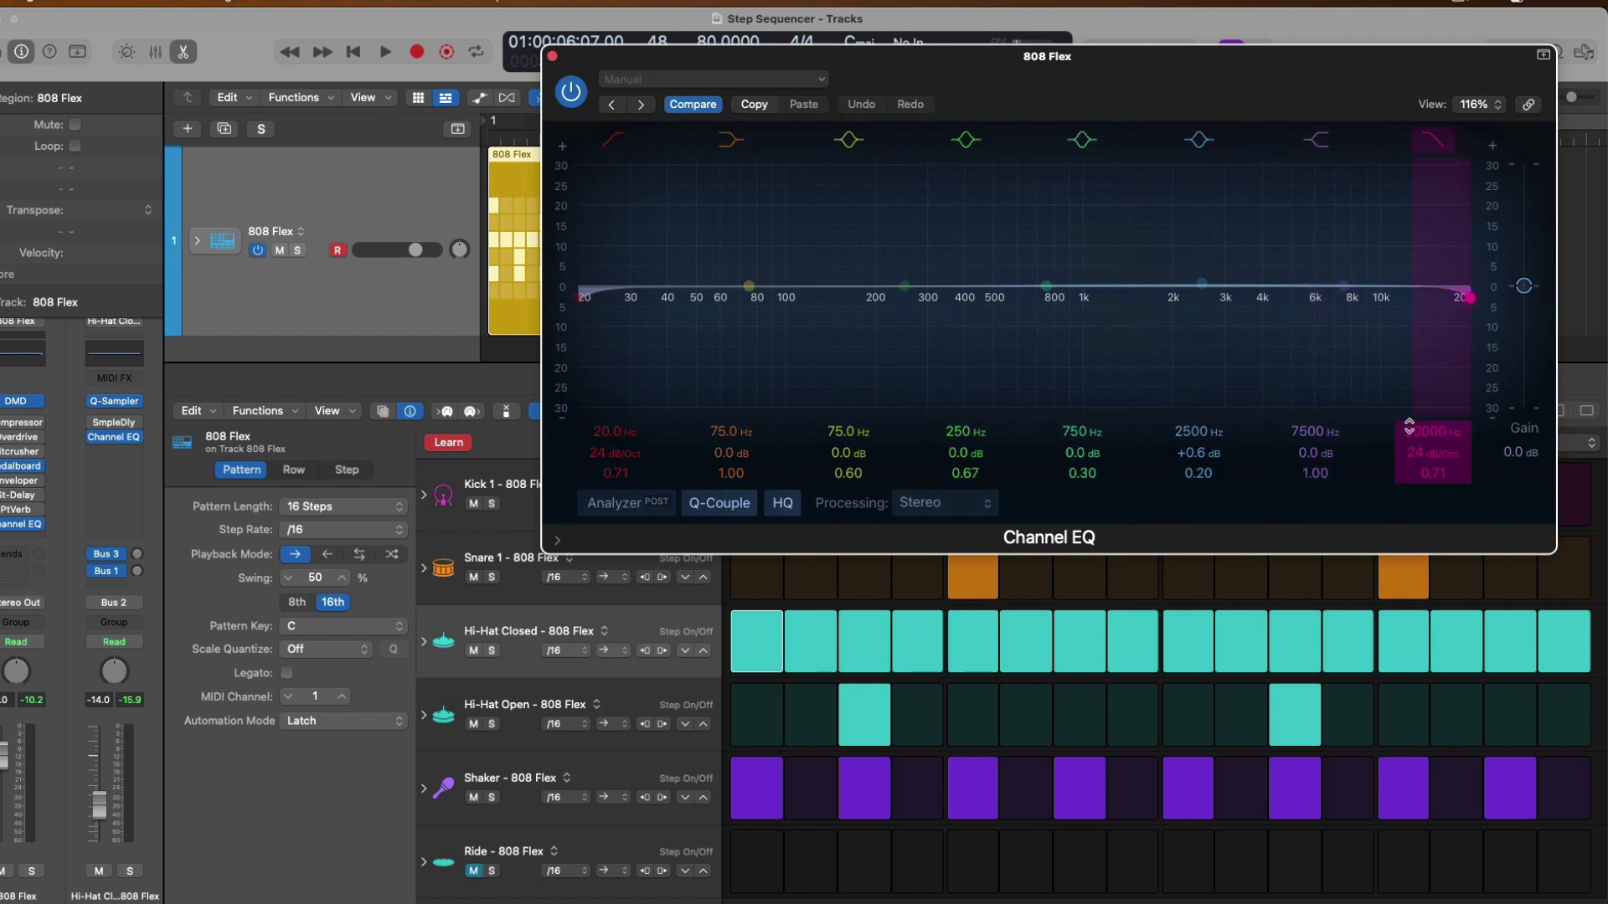
{"action": "mouse_move", "coordinate": [1409, 428]}
{"action": "left_mouse_down"}
{"action": "mouse_move", "coordinate": [1409, 453]}
{"action": "mouse_move", "coordinate": [1410, 428]}
{"action": "left_mouse_up"}
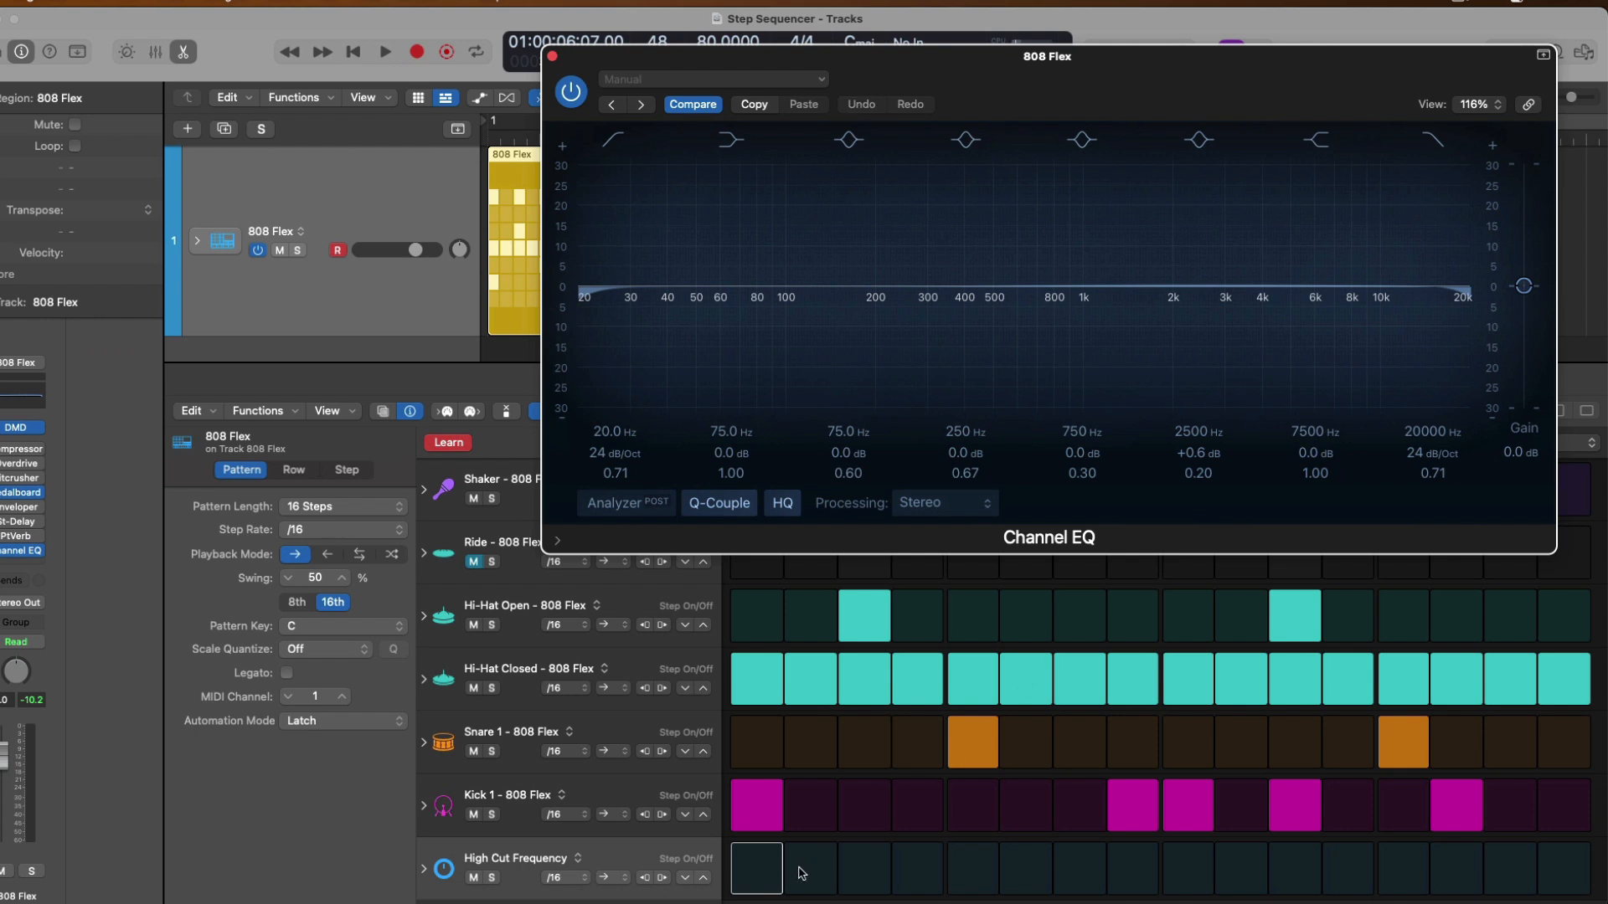
{"action": "left_click", "coordinate": [445, 453]}
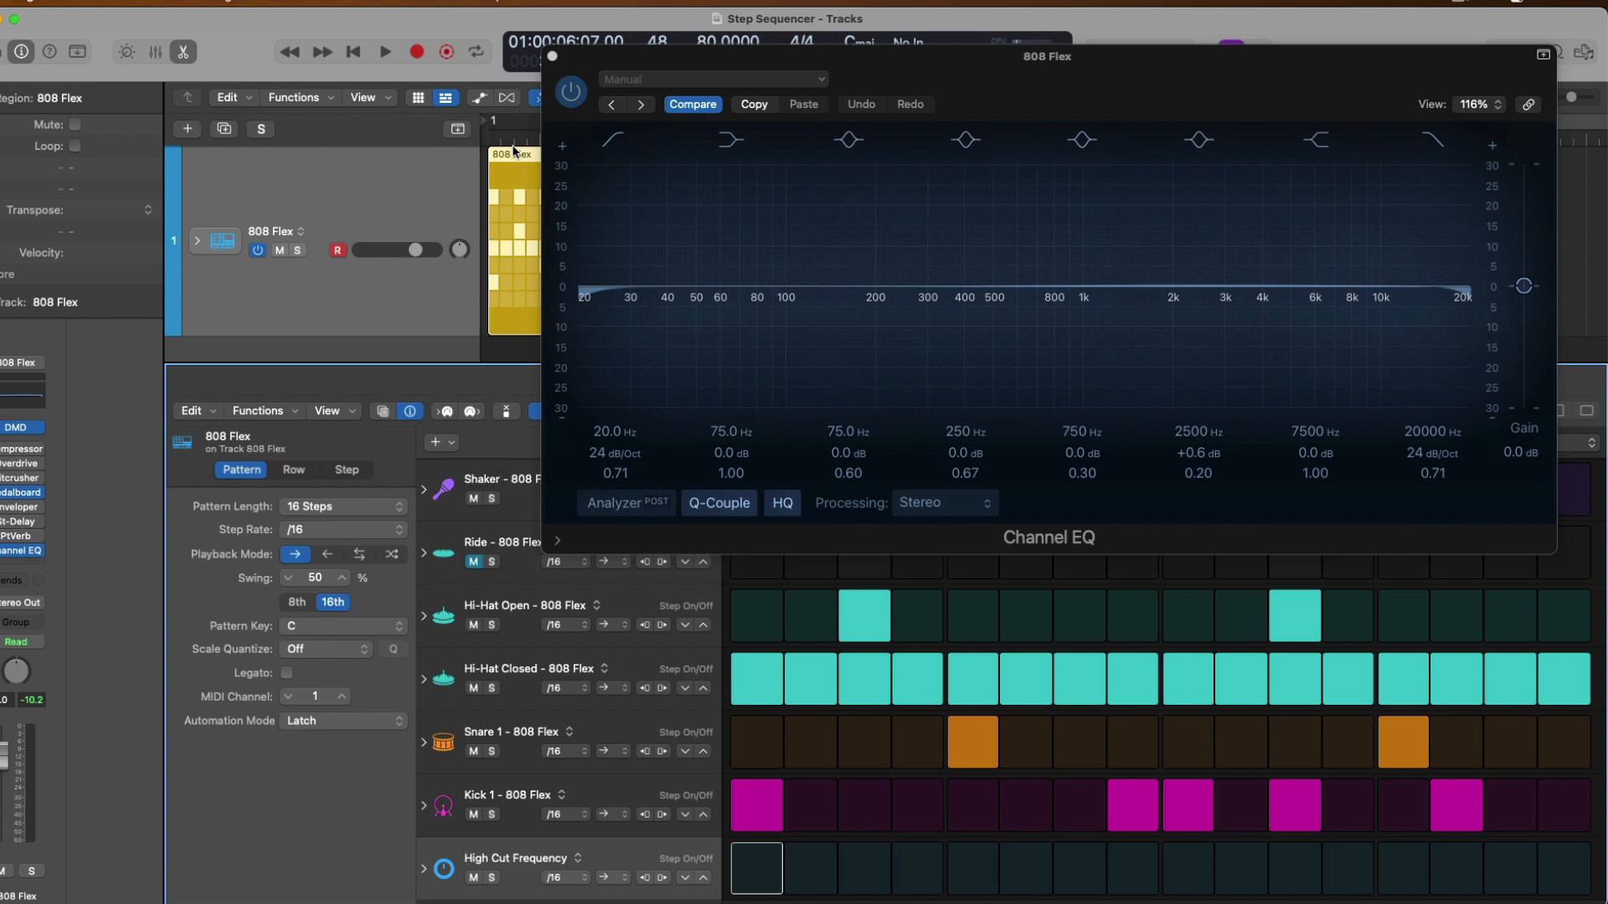
- Turn on all steps of the High Cut Frequency row at 20000 Hz using its step value increase and decrease
{"action": "left_click_drag", "start_coordinate": [538, 59], "coordinate": [963, 137]}
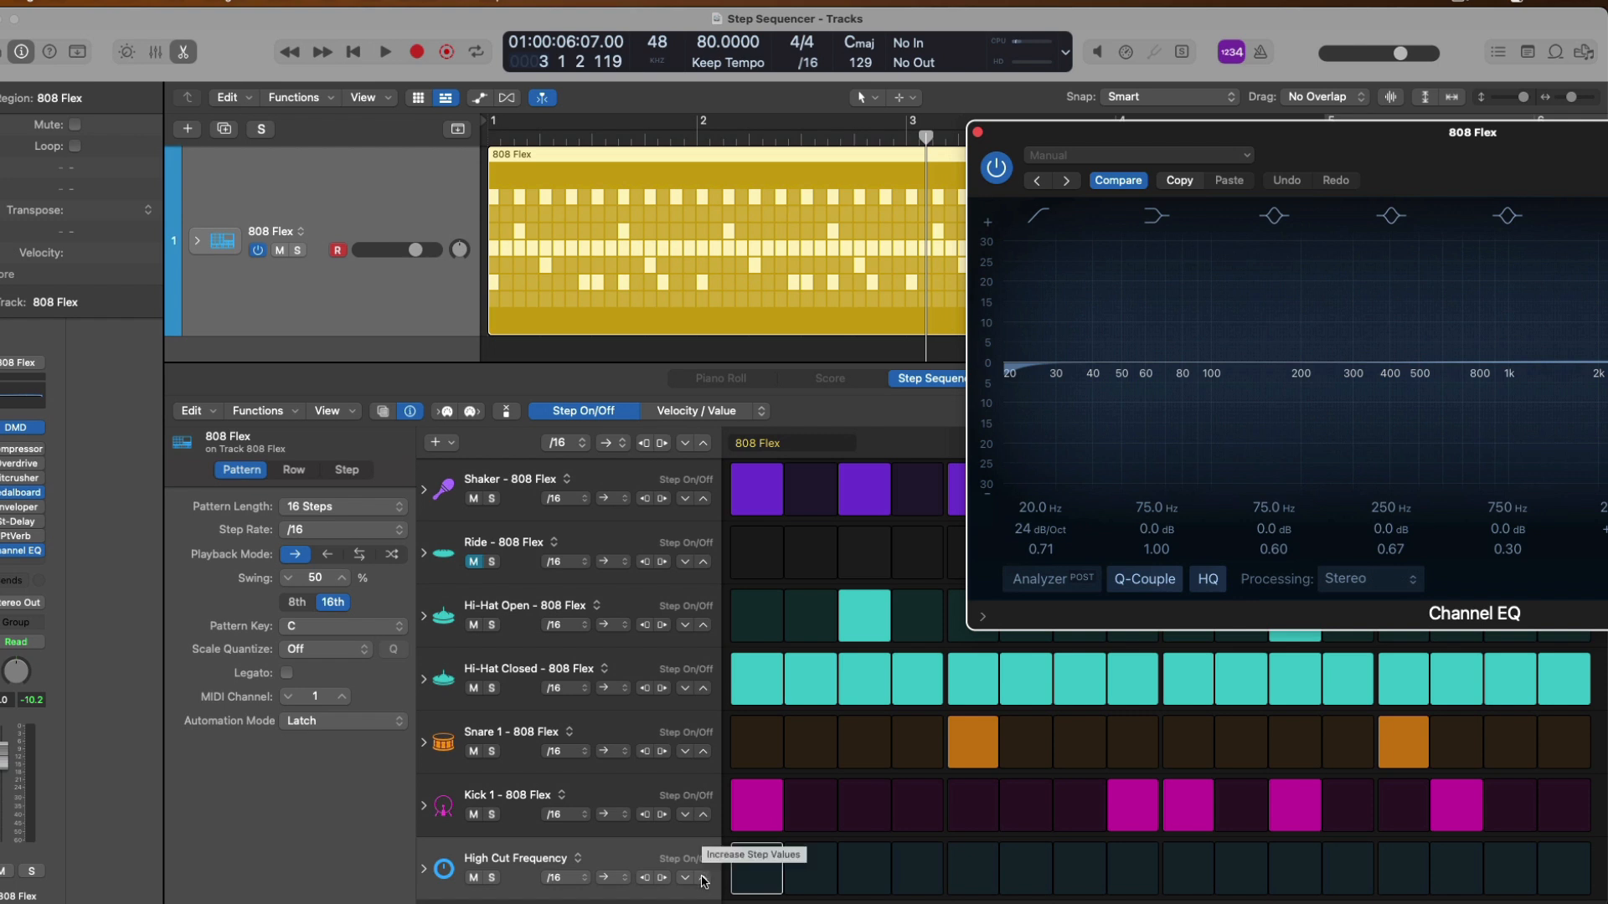
{"action": "left_click", "coordinate": [703, 880]}
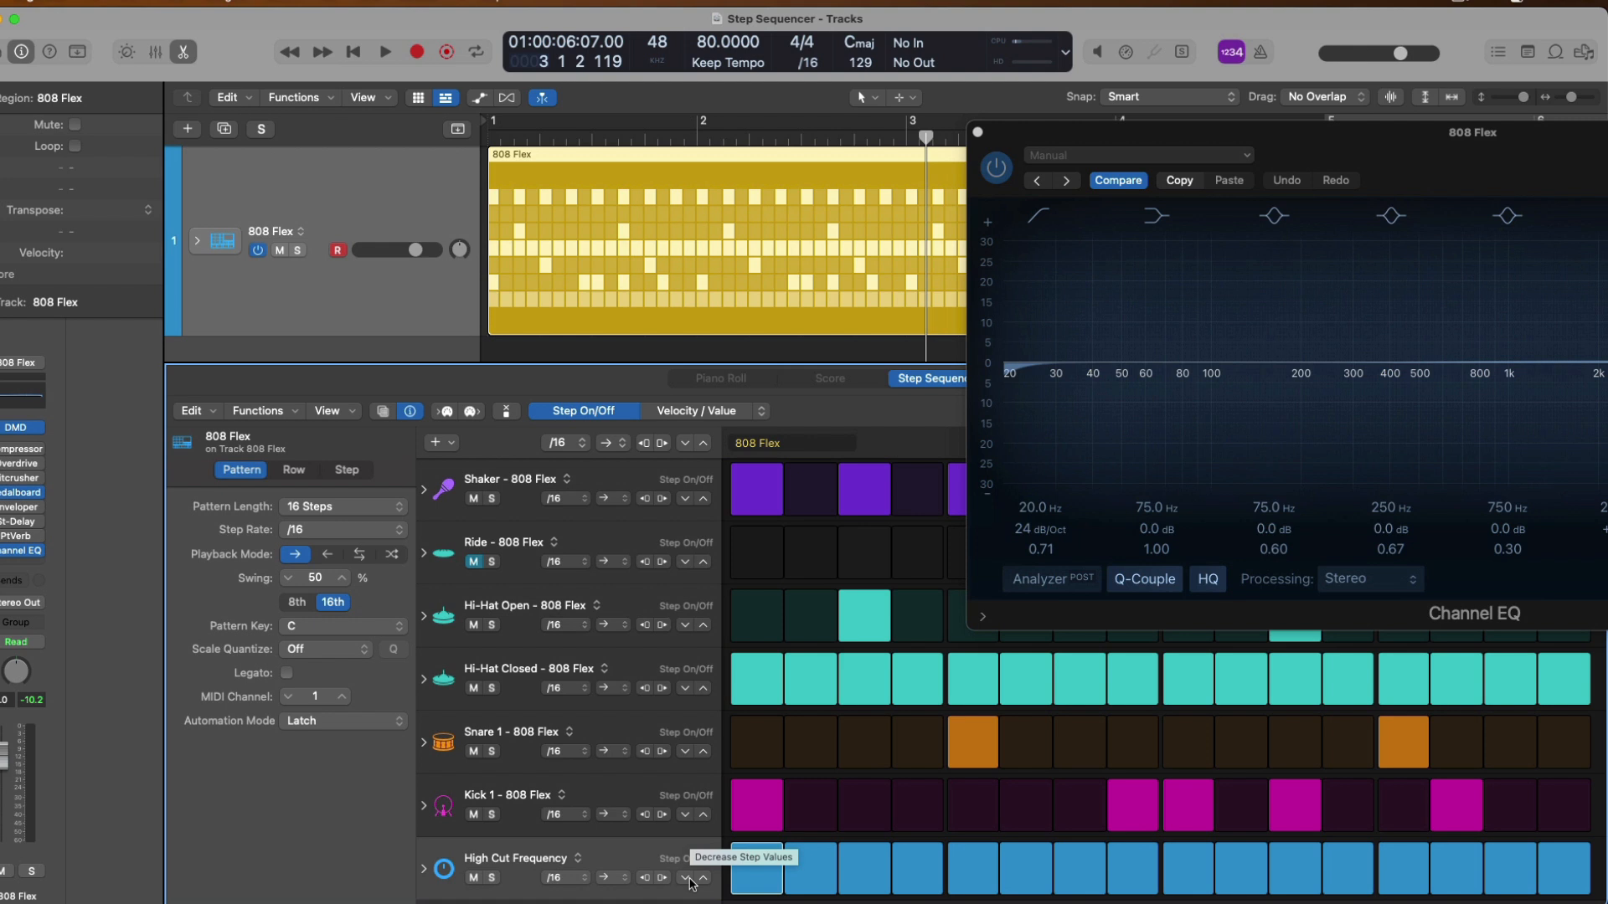
{"action": "left_click", "coordinate": [687, 879]}
{"action": "left_click", "coordinate": [702, 881]}
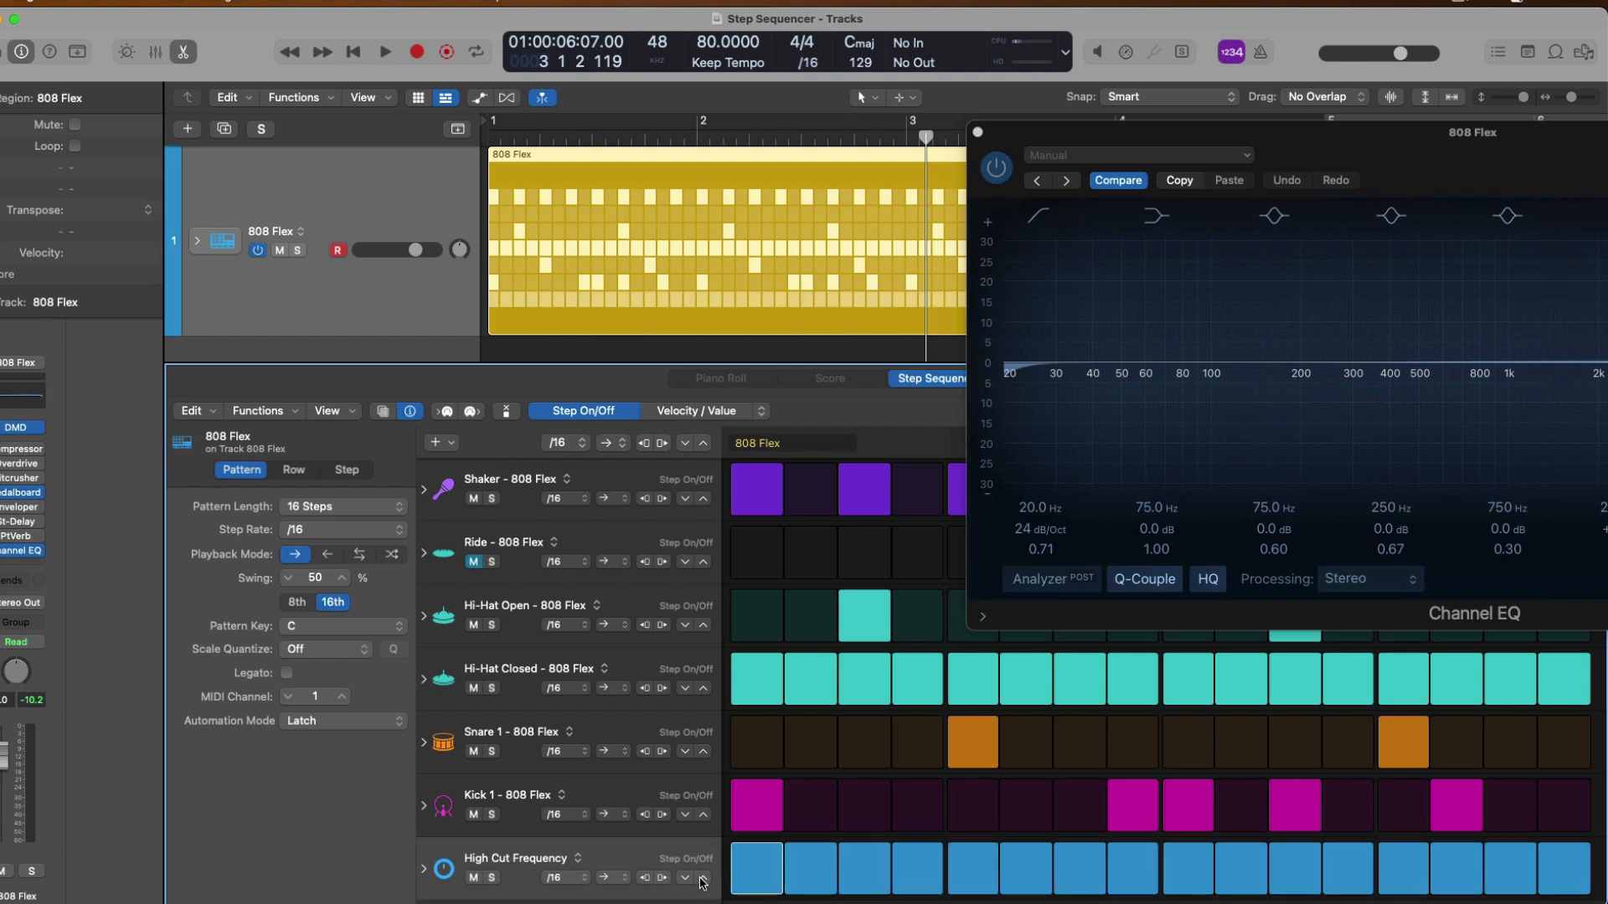
- Switch to Velocity / Value editing and draw varied High Cut Frequency values on steps 1 to 5
{"action": "left_click", "coordinate": [739, 412]}
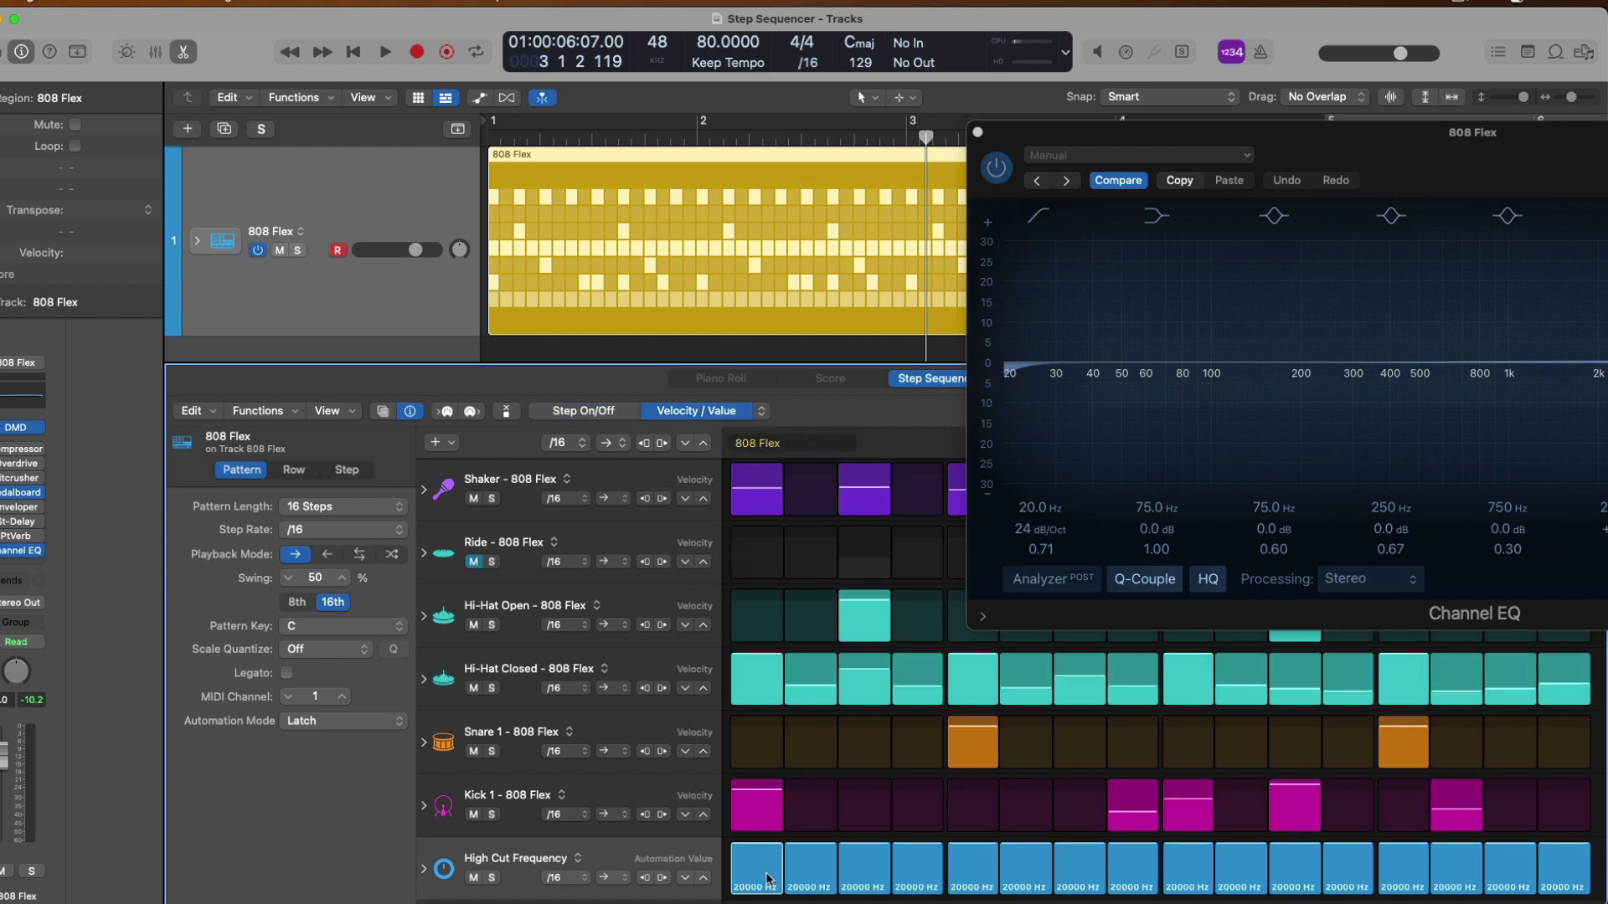
{"action": "mouse_move", "coordinate": [762, 877]}
{"action": "left_mouse_down"}
{"action": "mouse_move", "coordinate": [814, 856]}
{"action": "mouse_move", "coordinate": [911, 898]}
{"action": "mouse_move", "coordinate": [979, 869]}
{"action": "left_mouse_up"}
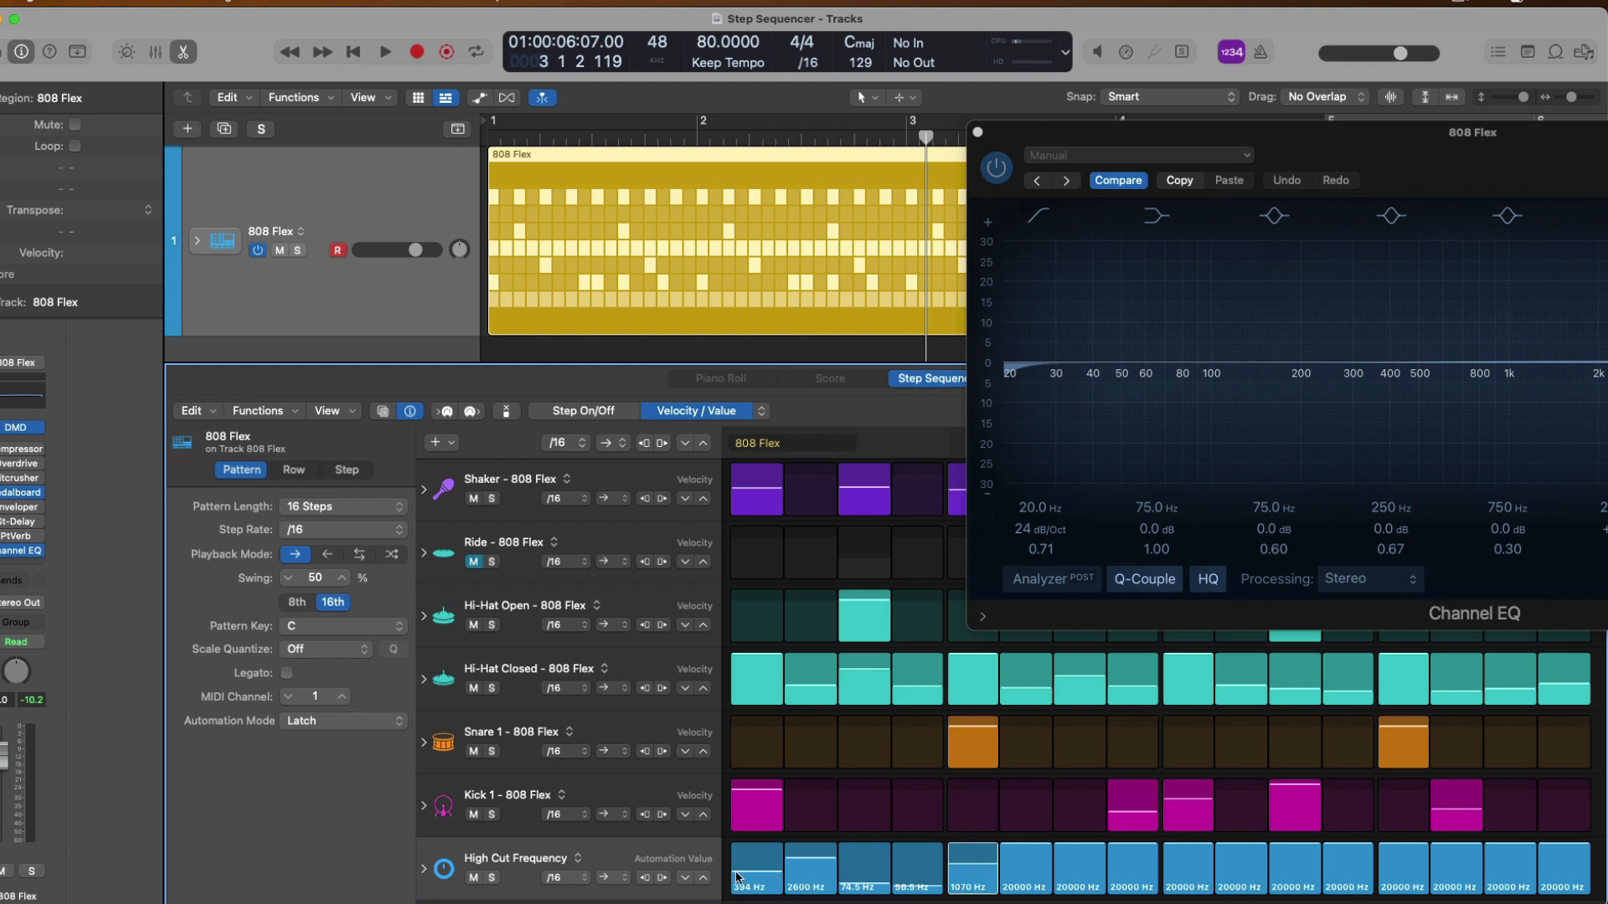
- Shift all of the High Cut Frequency row's values together, and lower the Hi-Hat Closed row's velocities
{"action": "left_click", "coordinate": [688, 879]}
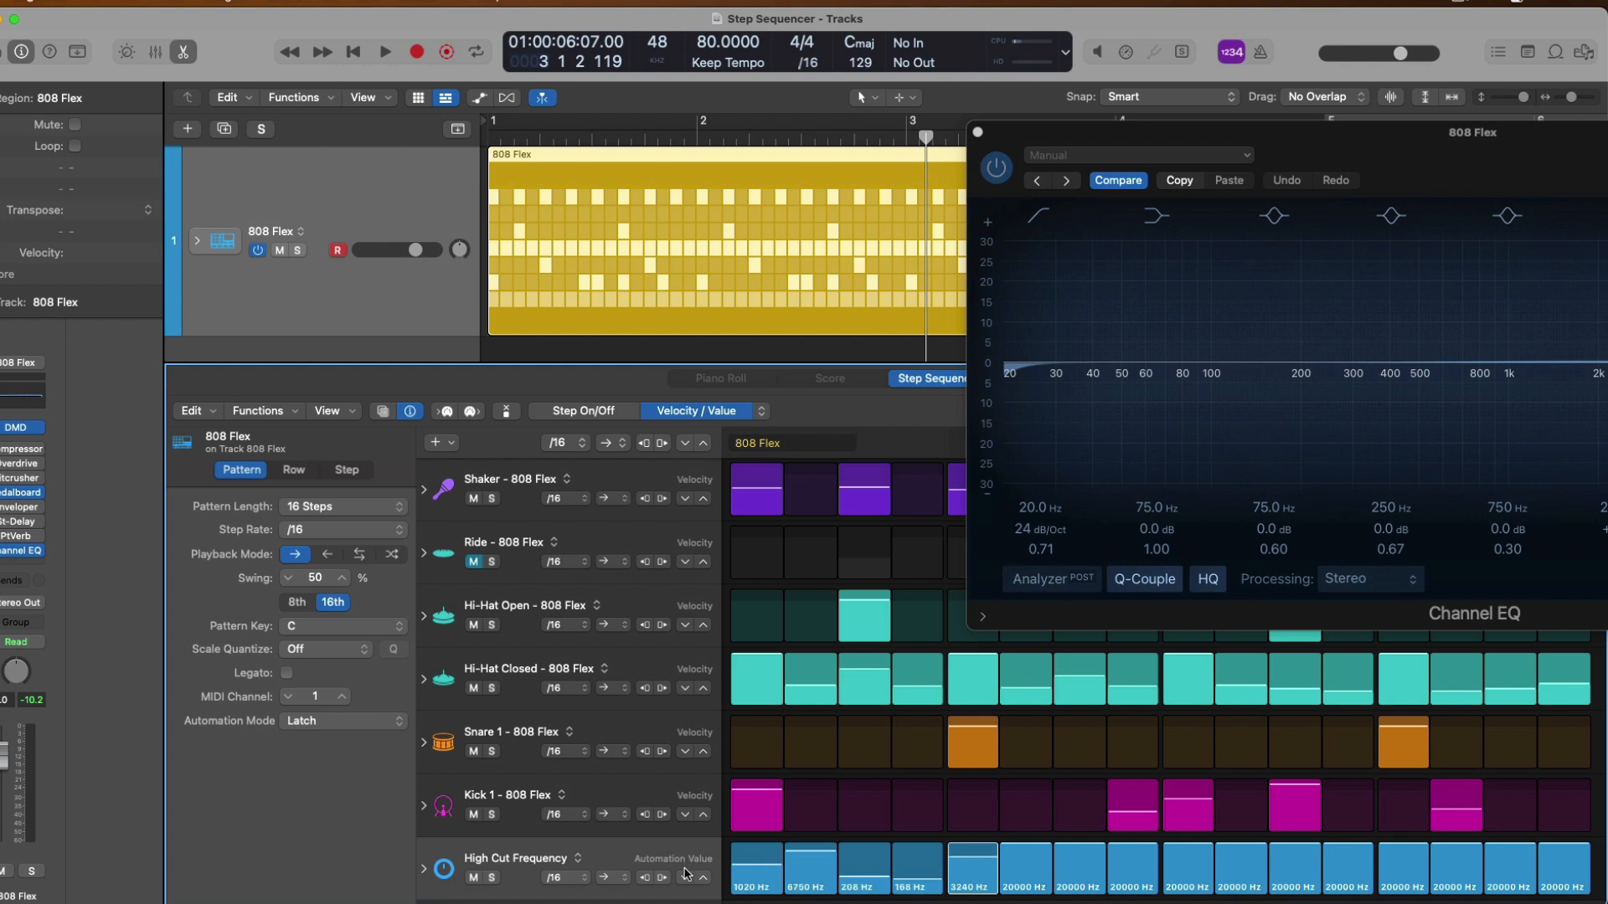
{"action": "left_click_drag", "start_coordinate": [685, 886], "coordinate": [684, 873]}
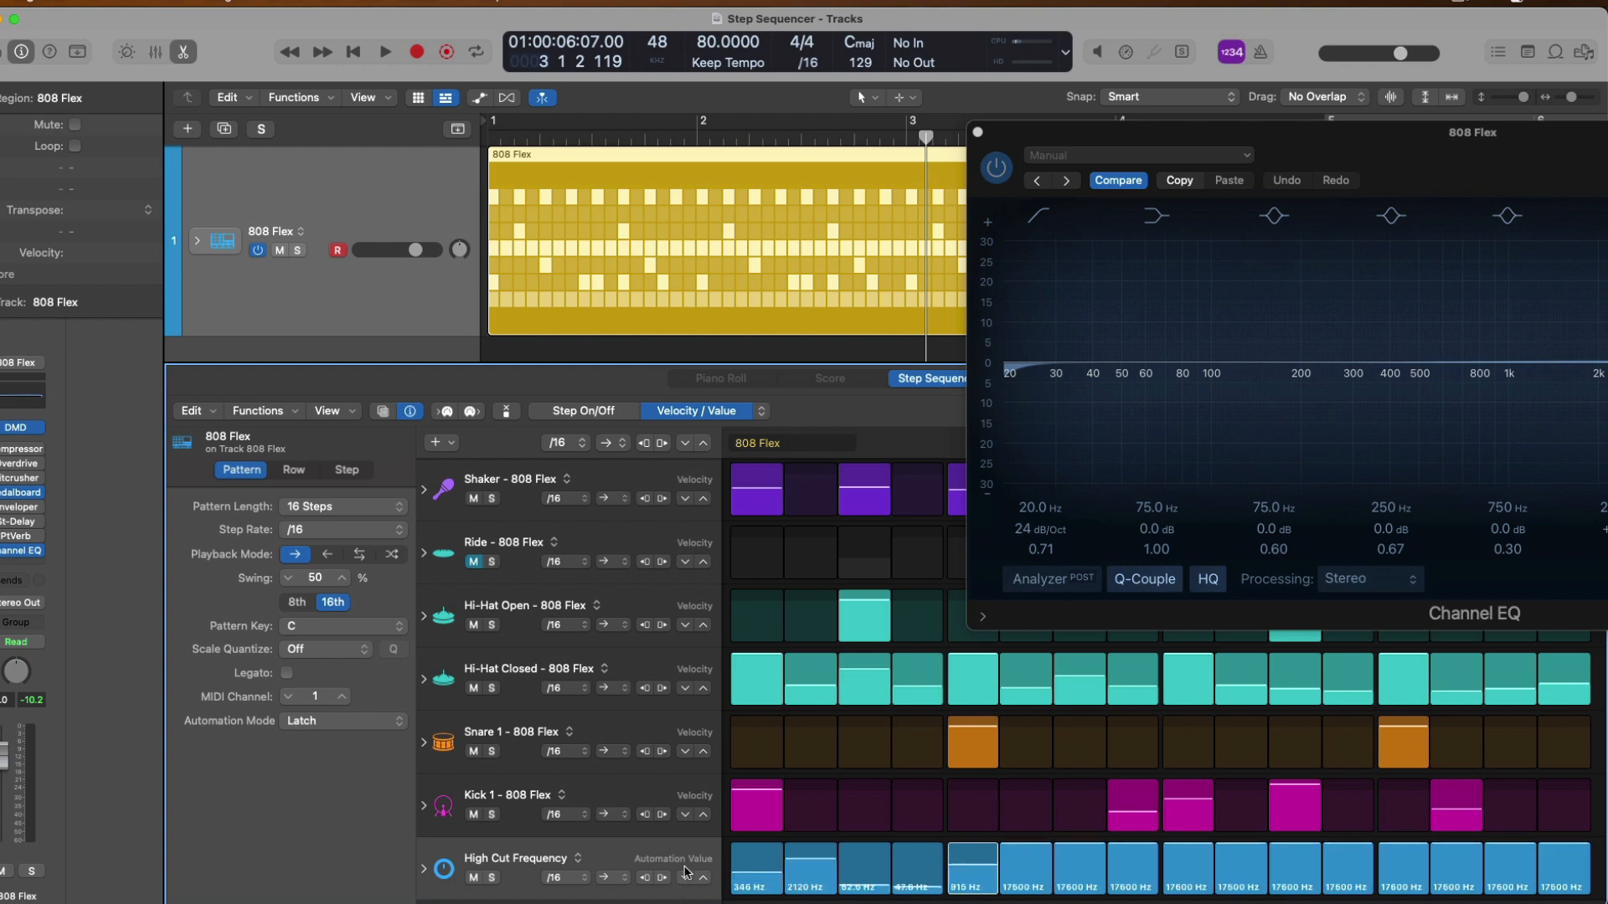
{"action": "mouse_move", "coordinate": [685, 691]}
{"action": "left_mouse_down"}
{"action": "mouse_move", "coordinate": [685, 724]}
{"action": "mouse_move", "coordinate": [682, 700]}
{"action": "left_mouse_up"}
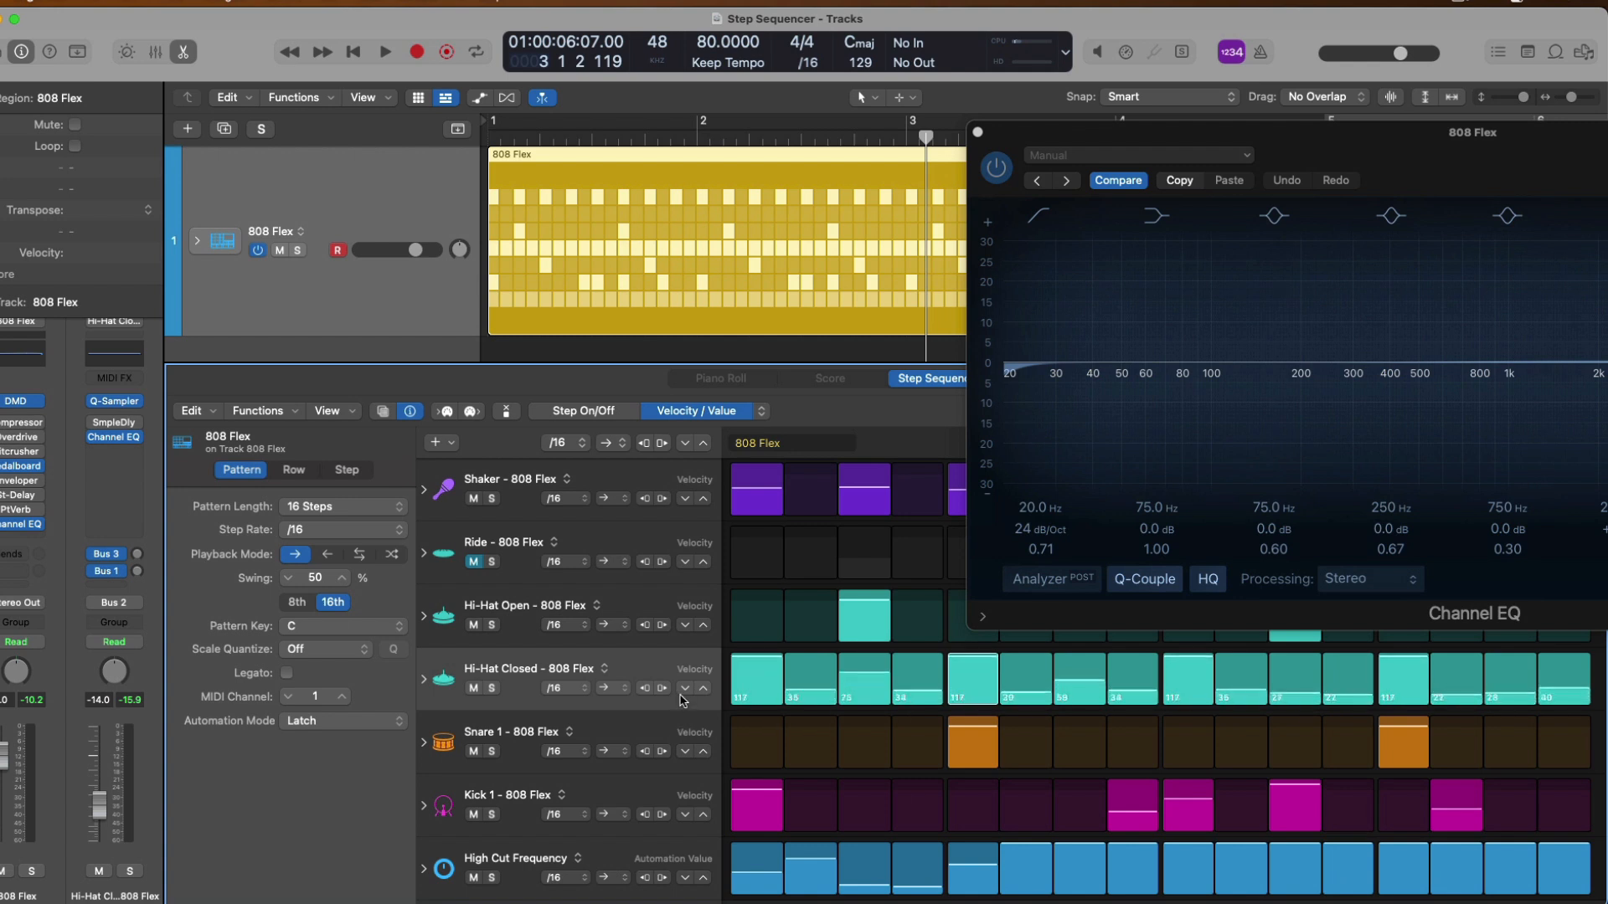
- Draw a rising High Cut Frequency ramp from about 210 Hz to 20000 Hz across all 16 steps and preview the pattern
{"action": "left_click", "coordinate": [757, 881]}
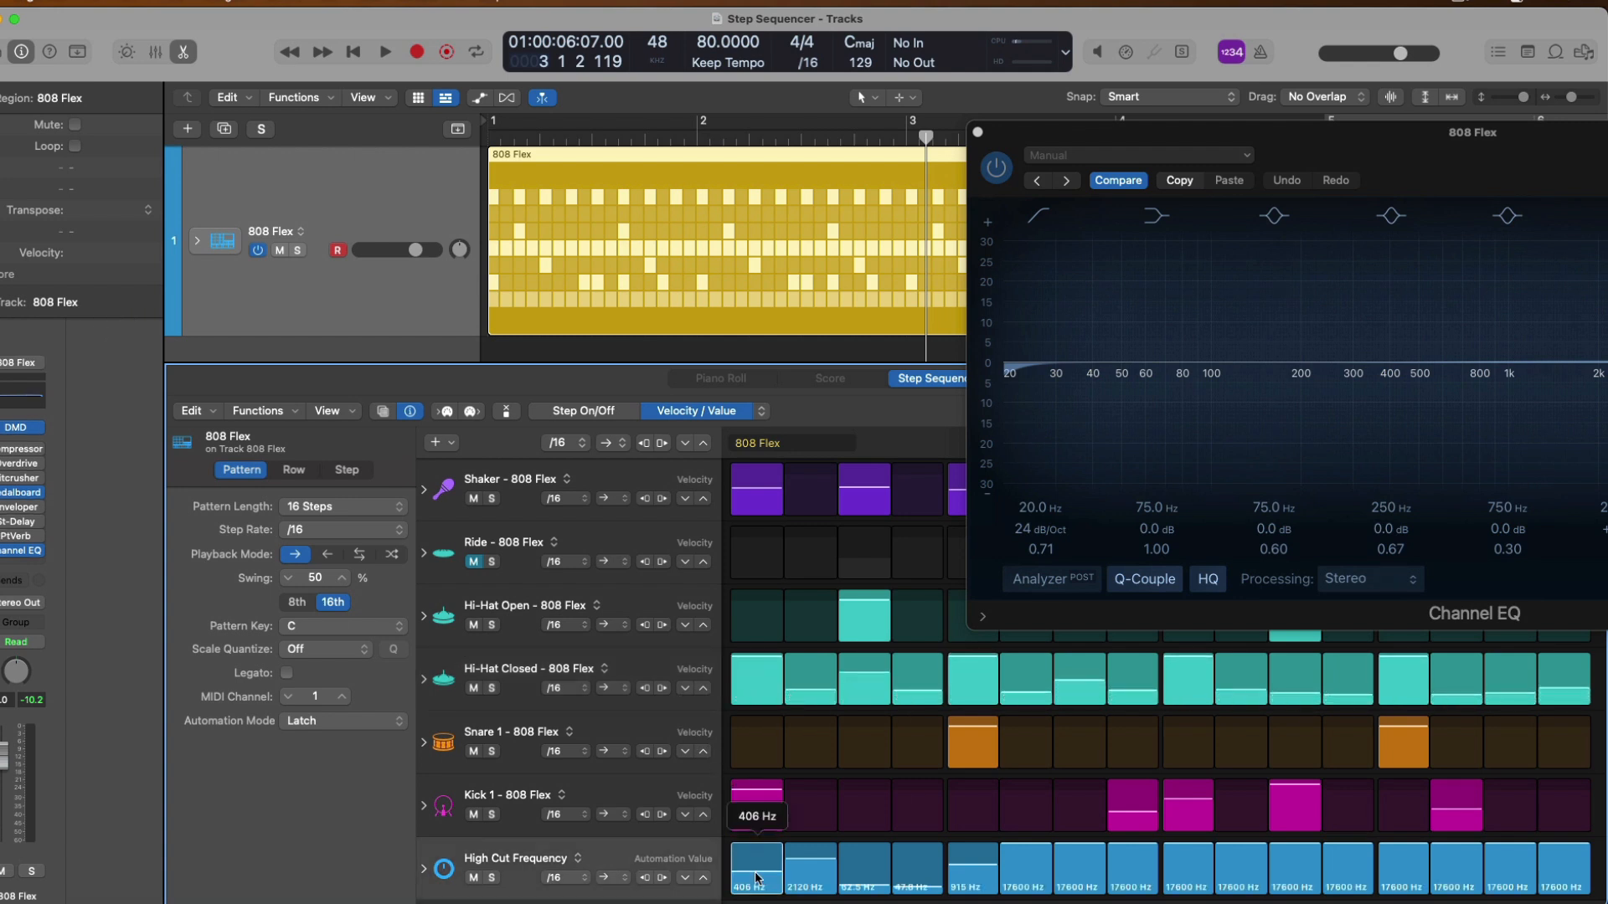
{"action": "mouse_move", "coordinate": [756, 879]}
{"action": "left_mouse_down"}
{"action": "mouse_move", "coordinate": [1573, 872]}
{"action": "mouse_move", "coordinate": [1586, 841]}
{"action": "mouse_move", "coordinate": [1583, 881]}
{"action": "mouse_move", "coordinate": [1583, 843]}
{"action": "left_mouse_up"}
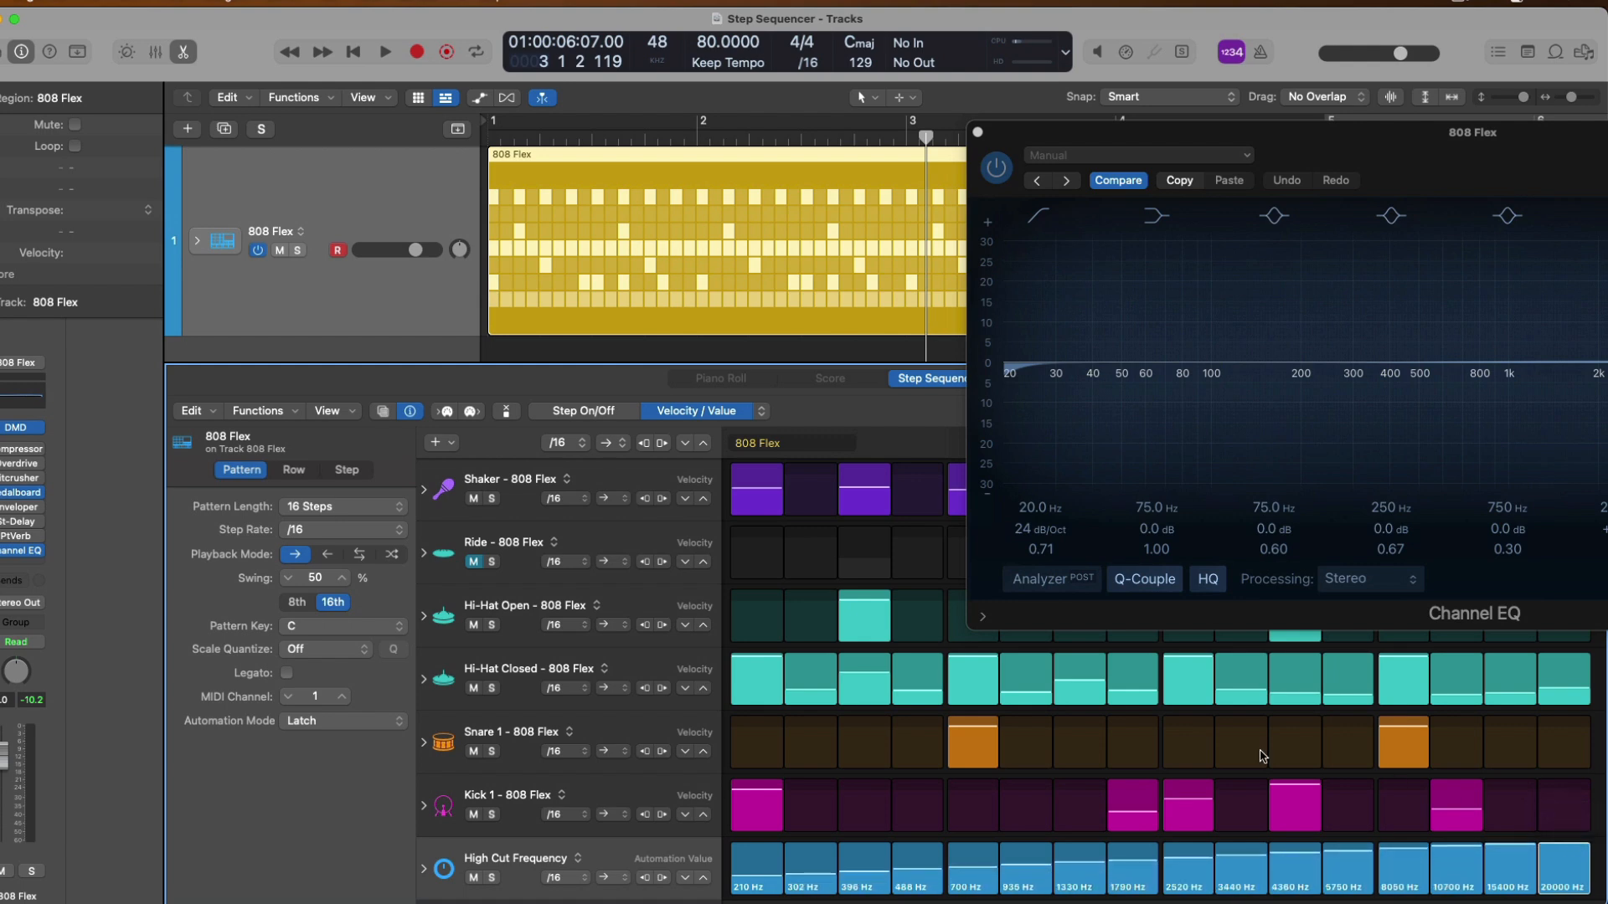
{"action": "left_click_drag", "start_coordinate": [1325, 170], "coordinate": [651, 425]}
{"action": "key", "text": "alt+space"}
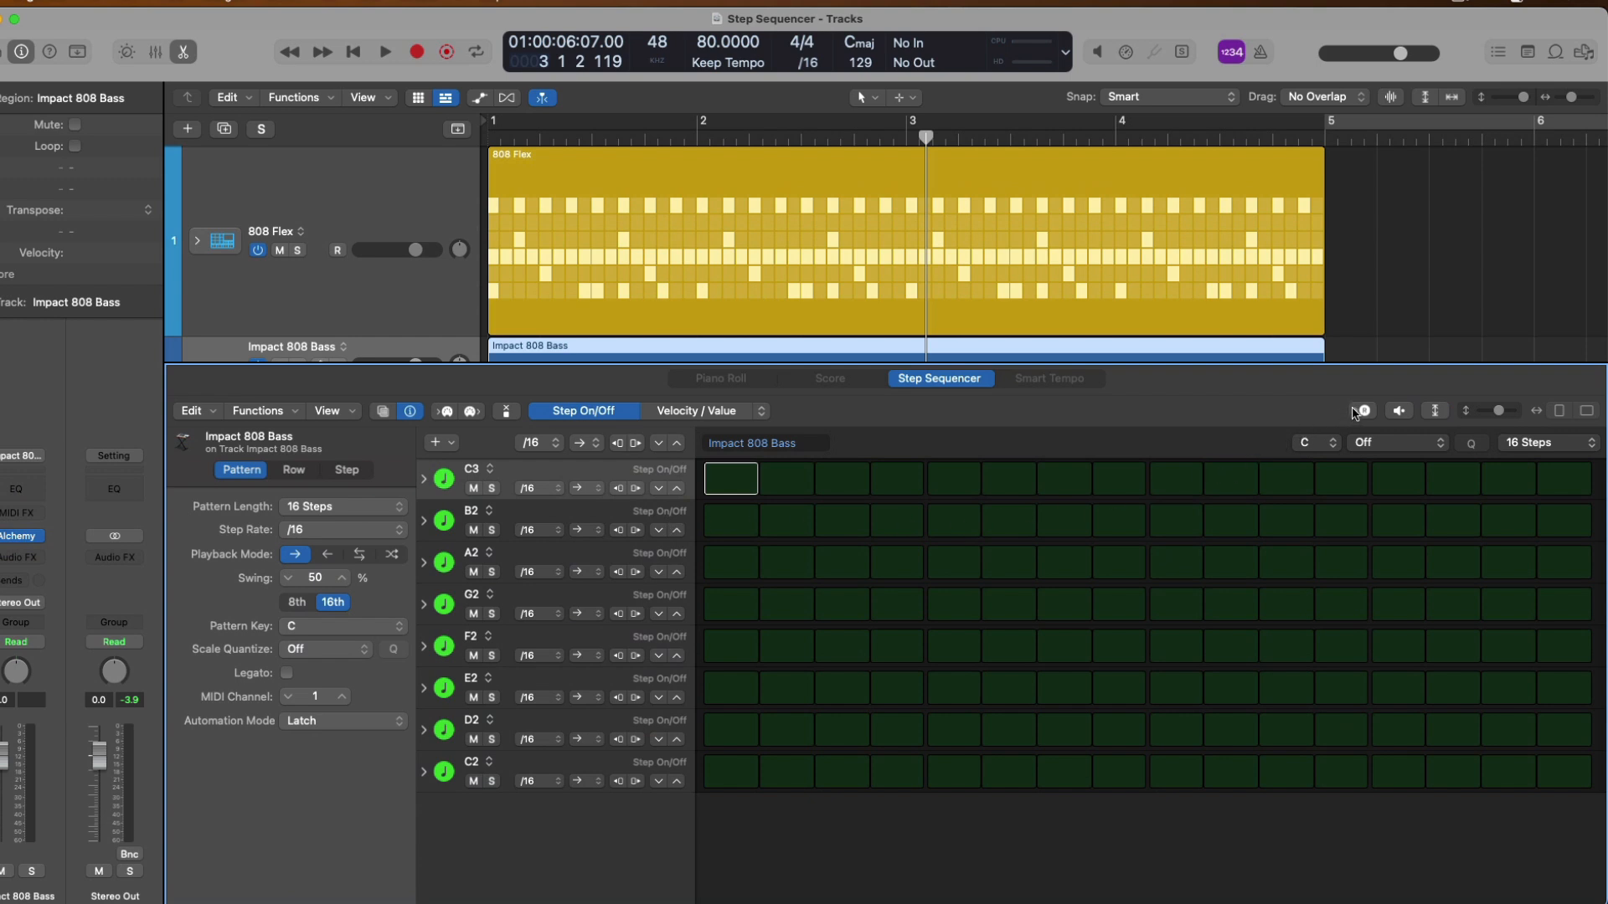
- Enable Live Record for the Impact 808 Bass pattern and place the playhead at bar 3
{"action": "left_click", "coordinate": [1360, 411]}
{"action": "left_click", "coordinate": [906, 136]}
{"action": "scroll", "coordinate": [917, 203], "scroll_direction": "down", "scroll_amount": 4}
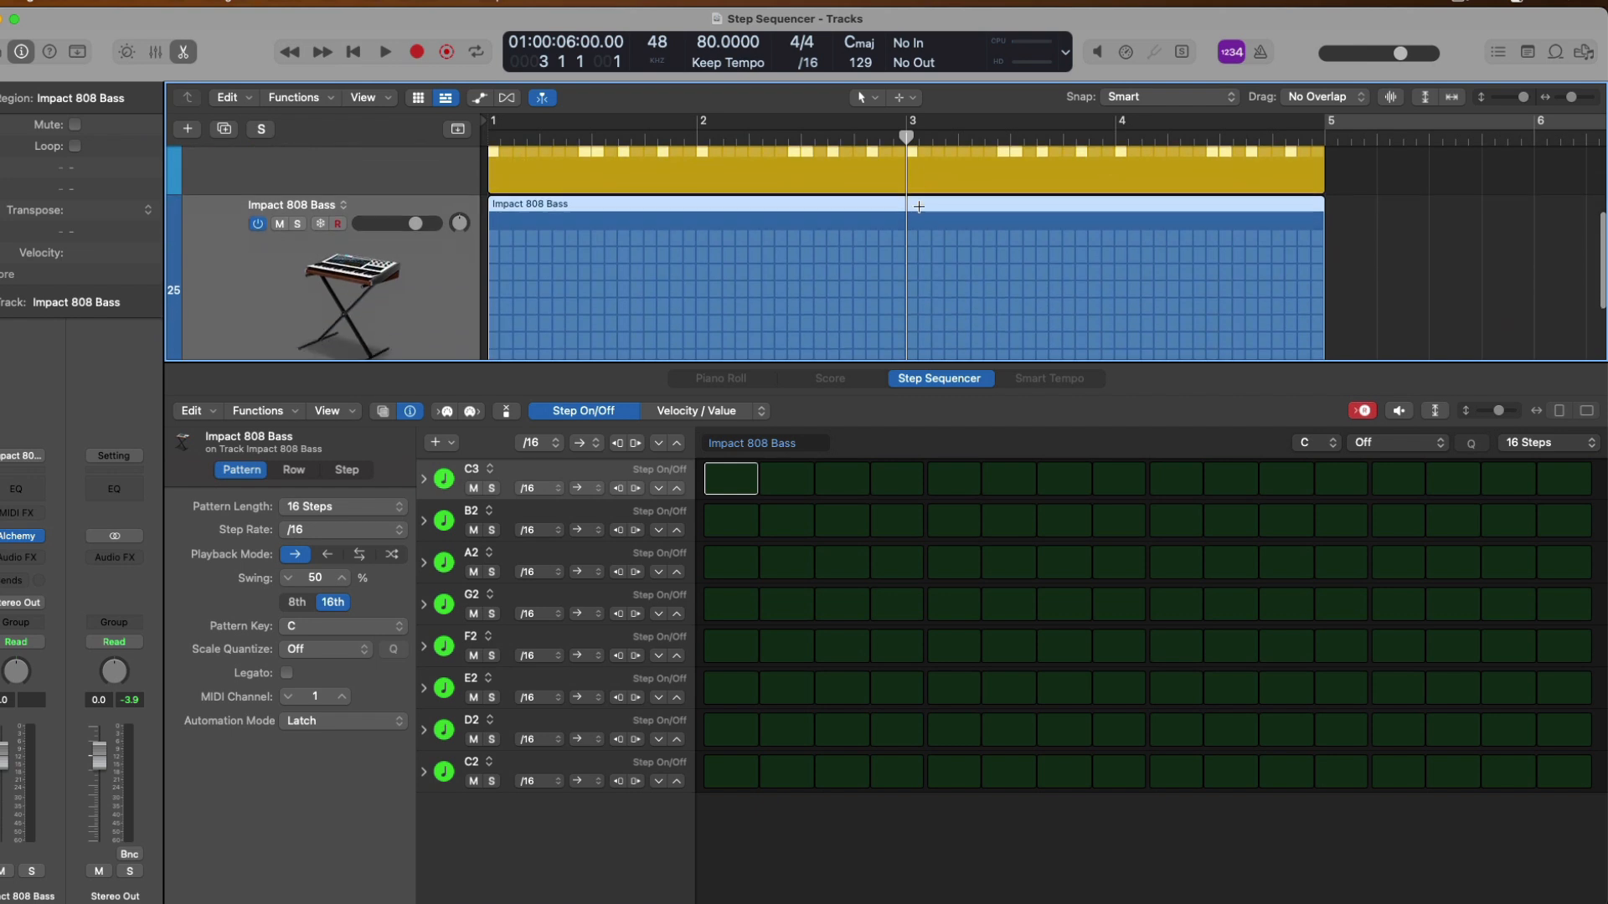
{"action": "scroll", "coordinate": [919, 206], "scroll_direction": "down", "scroll_amount": 1}
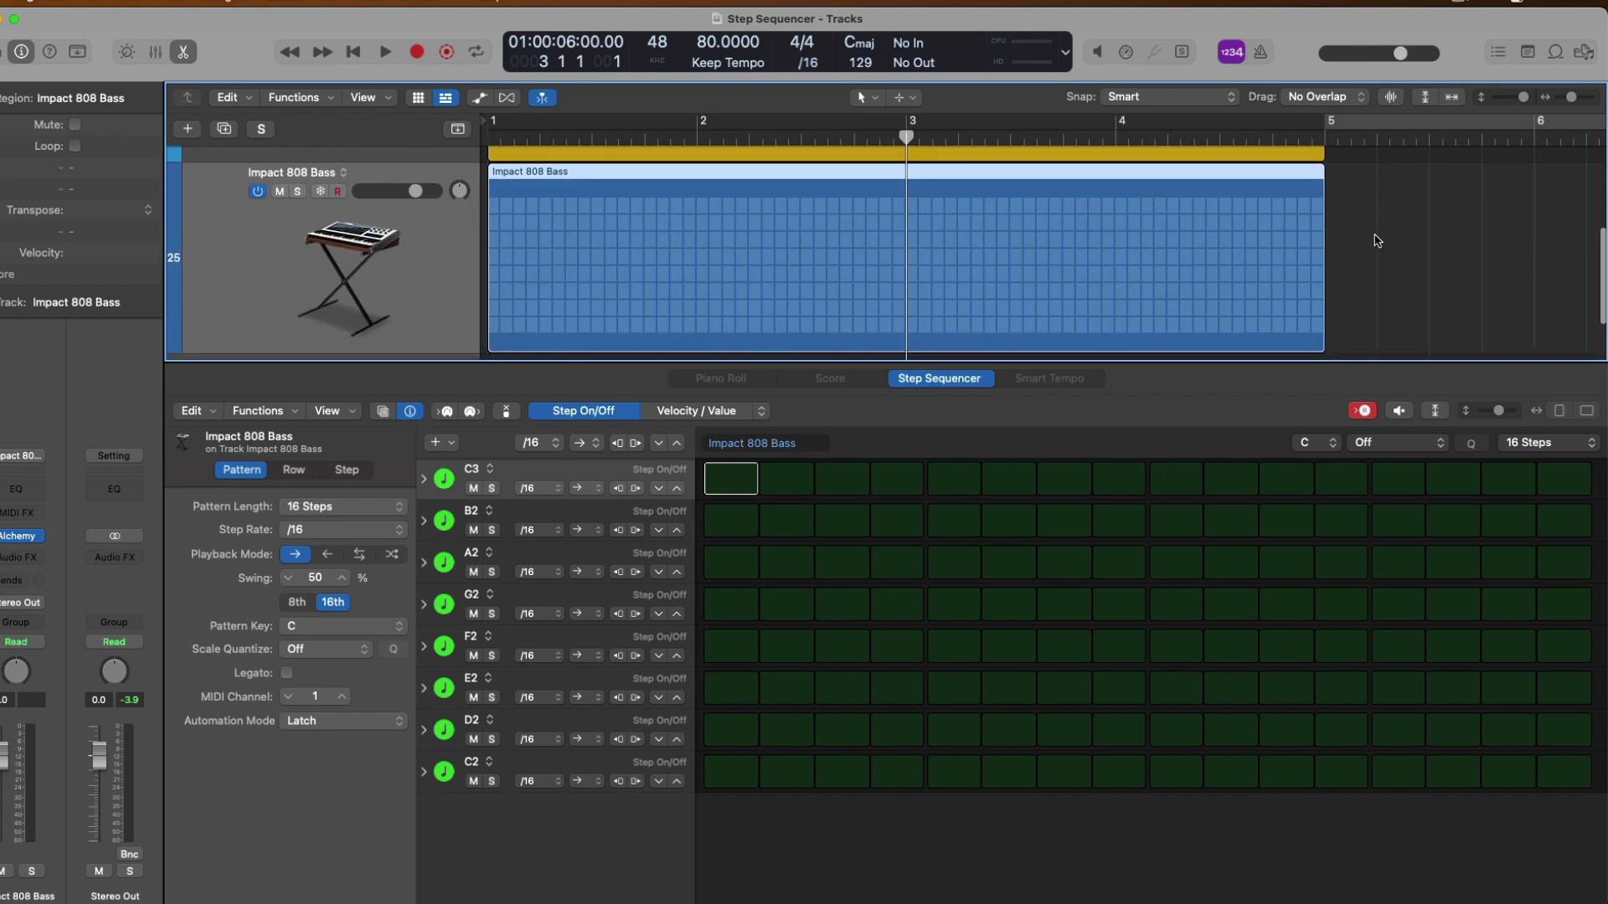
- Review the Step Sequencer's Live Record Options and open the Musical Typing keyboard
{"action": "left_click", "coordinate": [275, 412]}
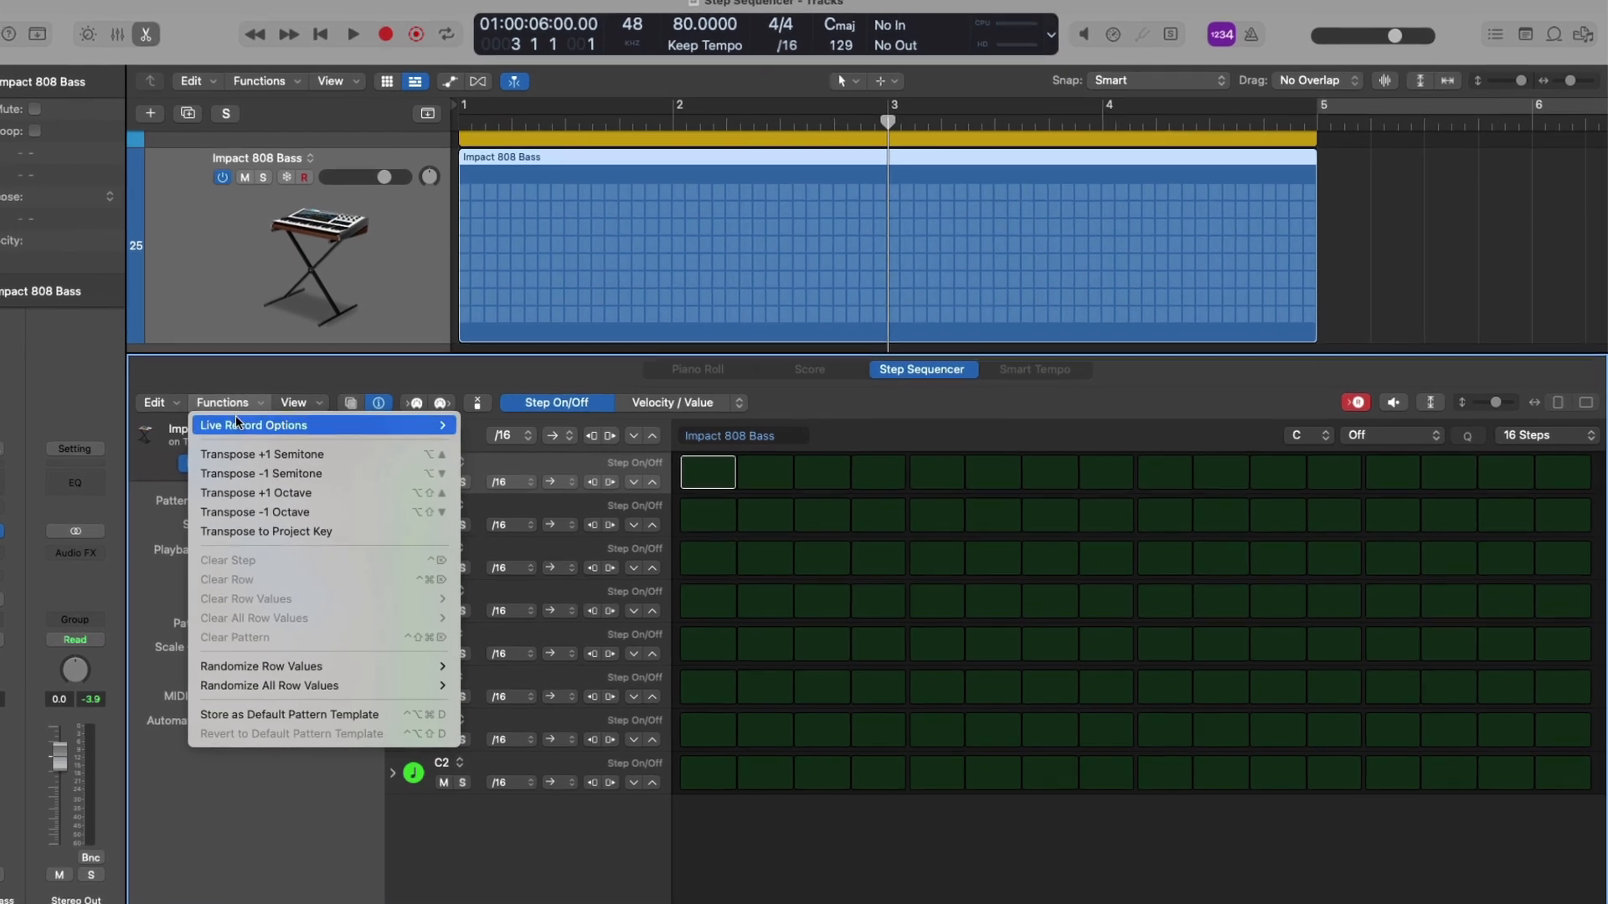
{"action": "mouse_move", "coordinate": [469, 438]}
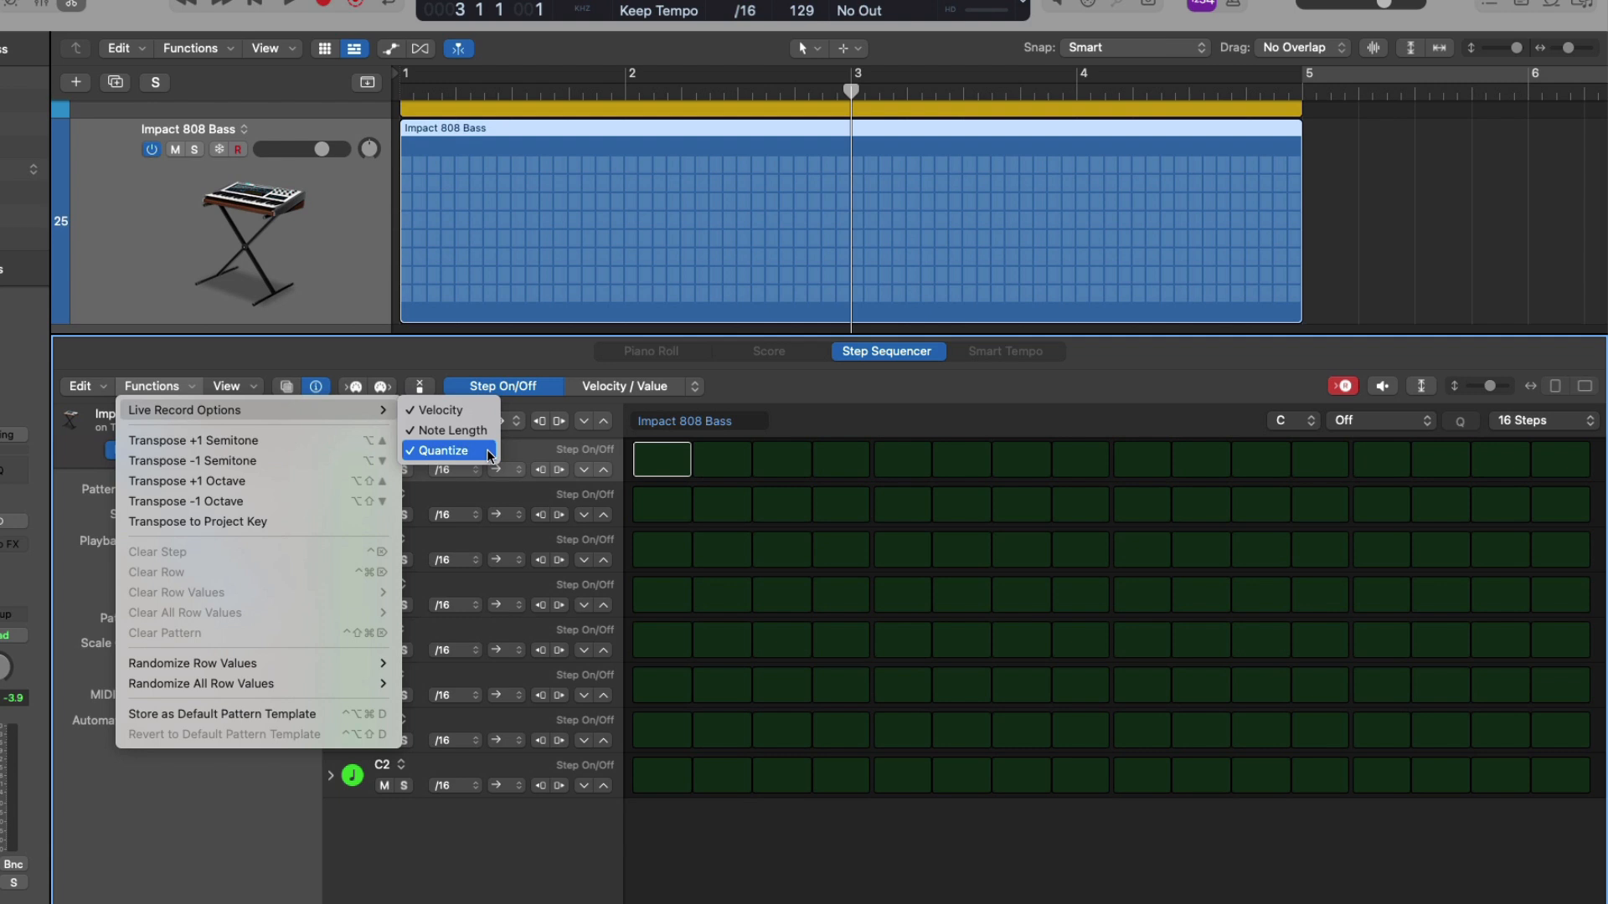
{"action": "left_click", "coordinate": [513, 362]}
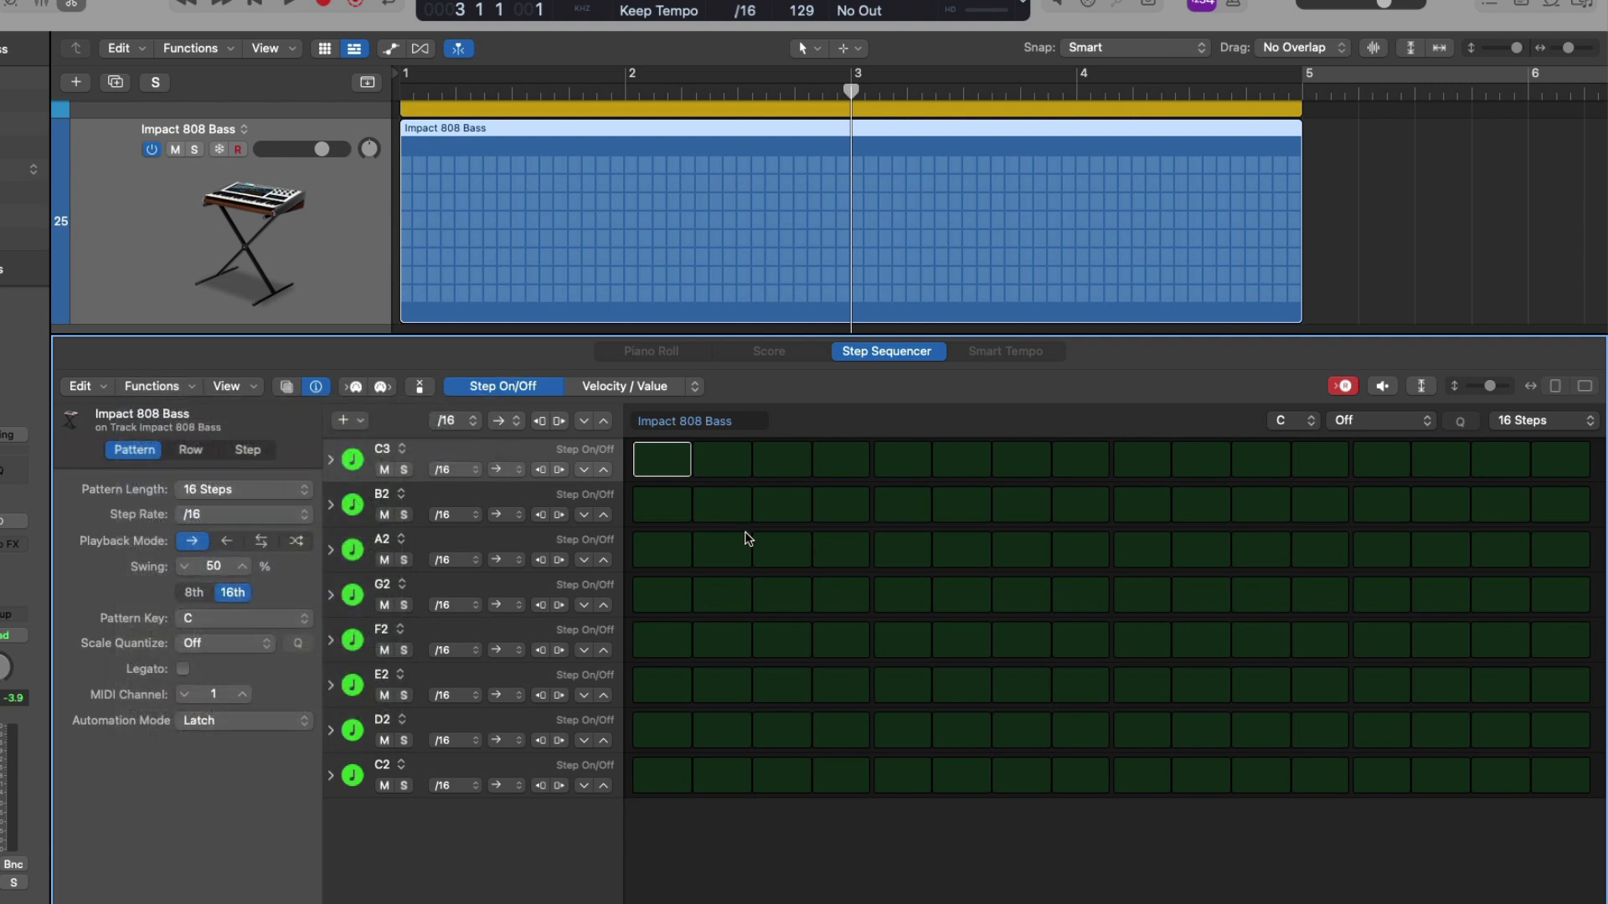
{"action": "key", "text": "super+k"}
- Play the project and record a C2 note followed by a C#2 note live into the 16-step bass pattern
{"action": "key", "text": "space"}
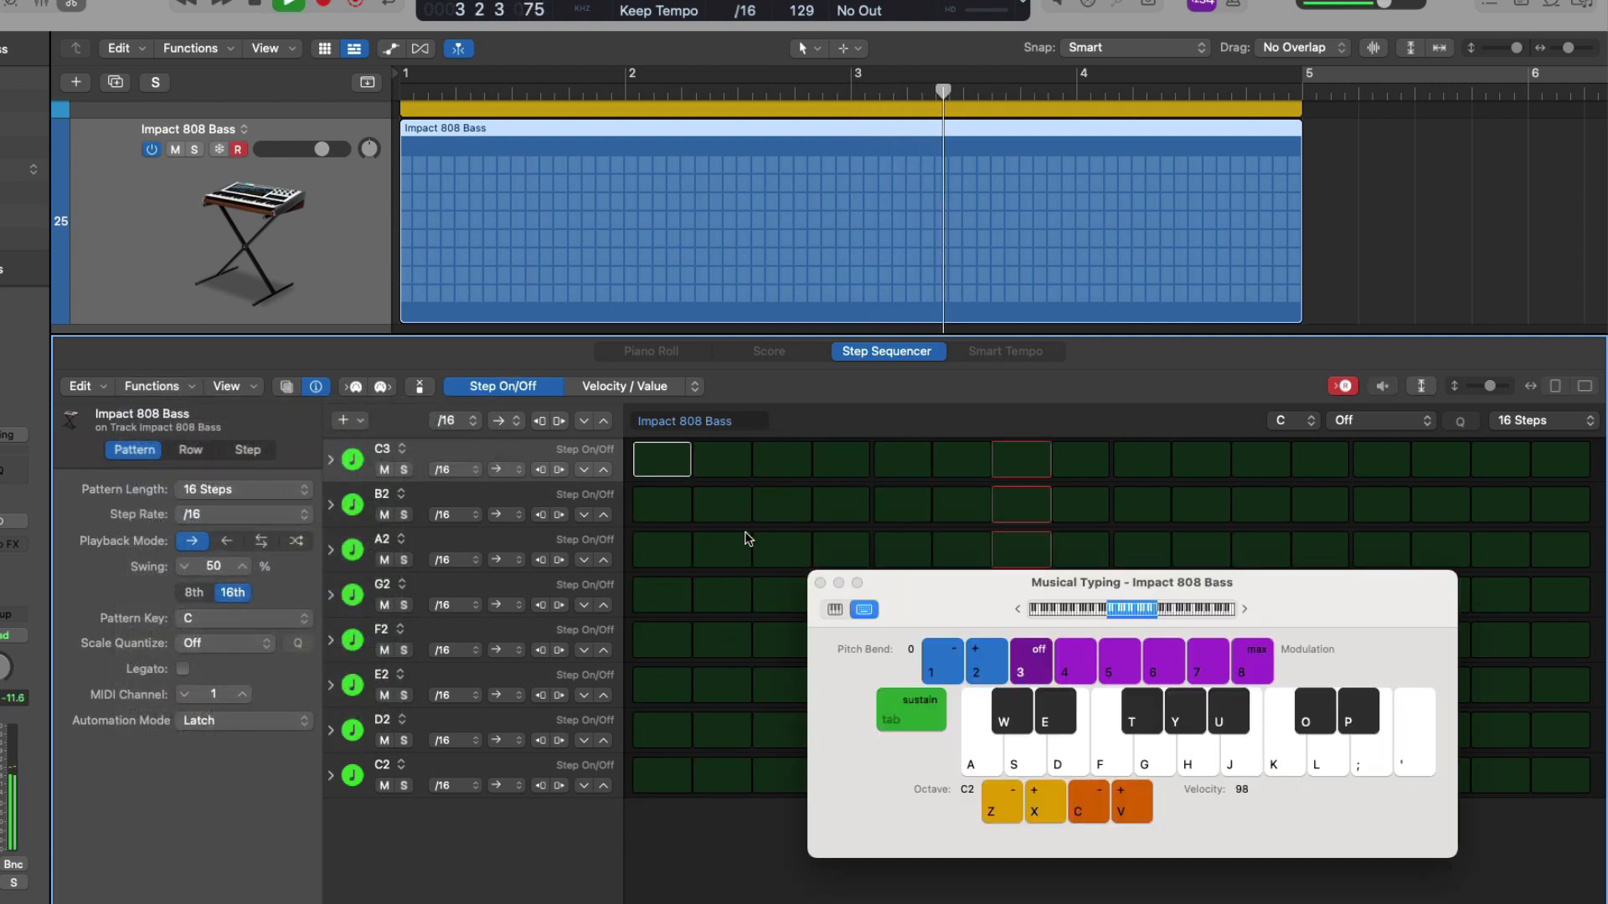
{"action": "key", "text": "a"}
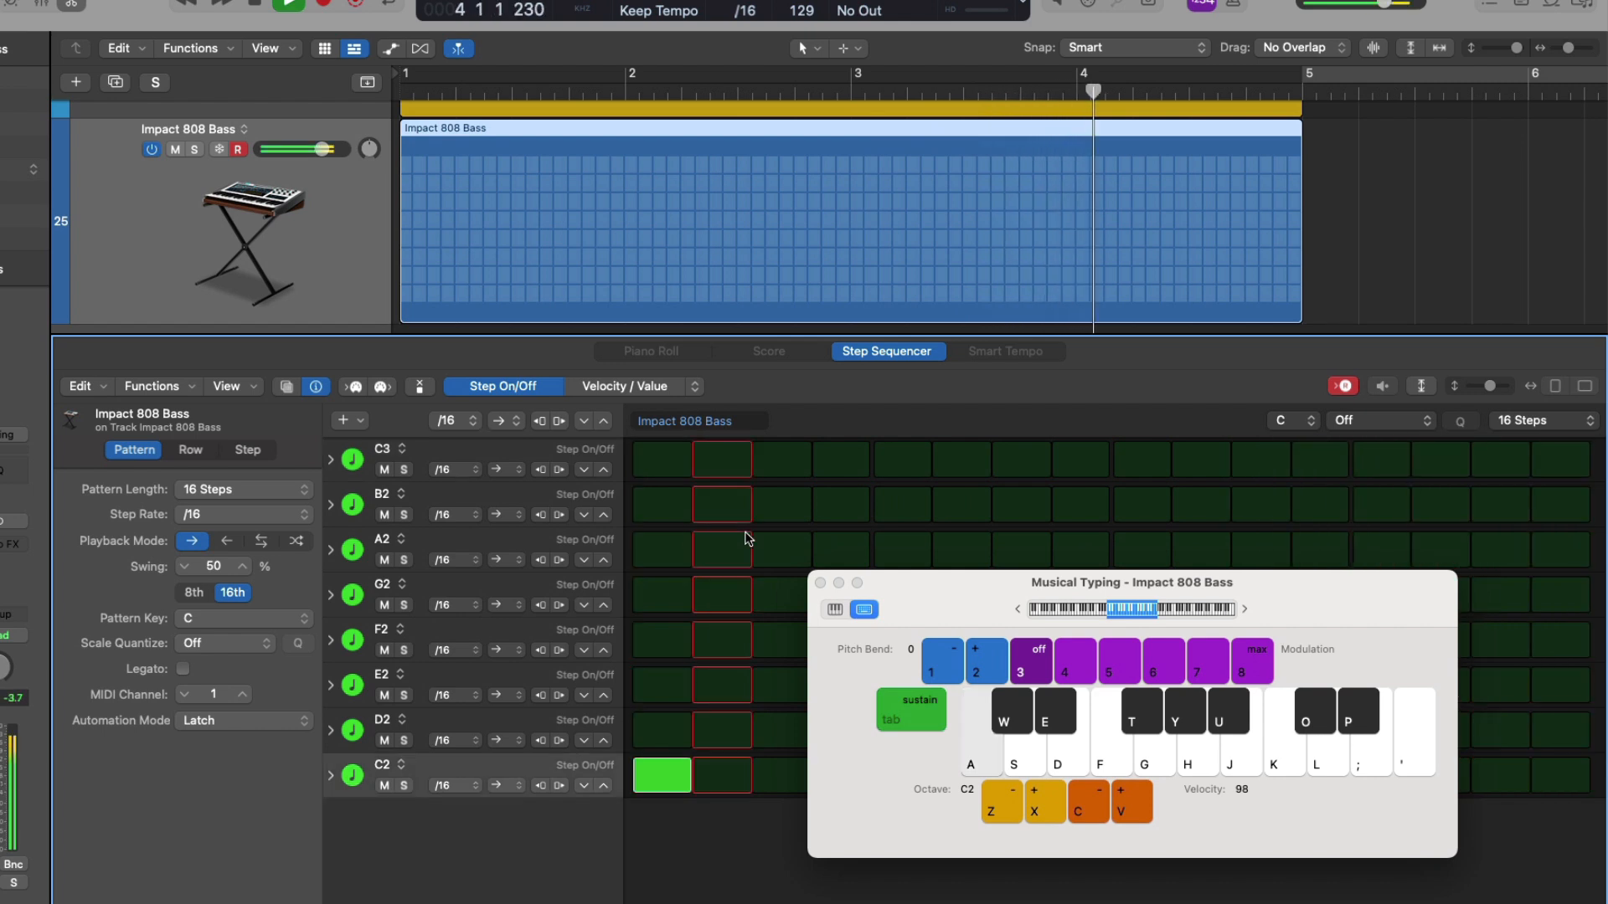
{"action": "key", "text": "w"}
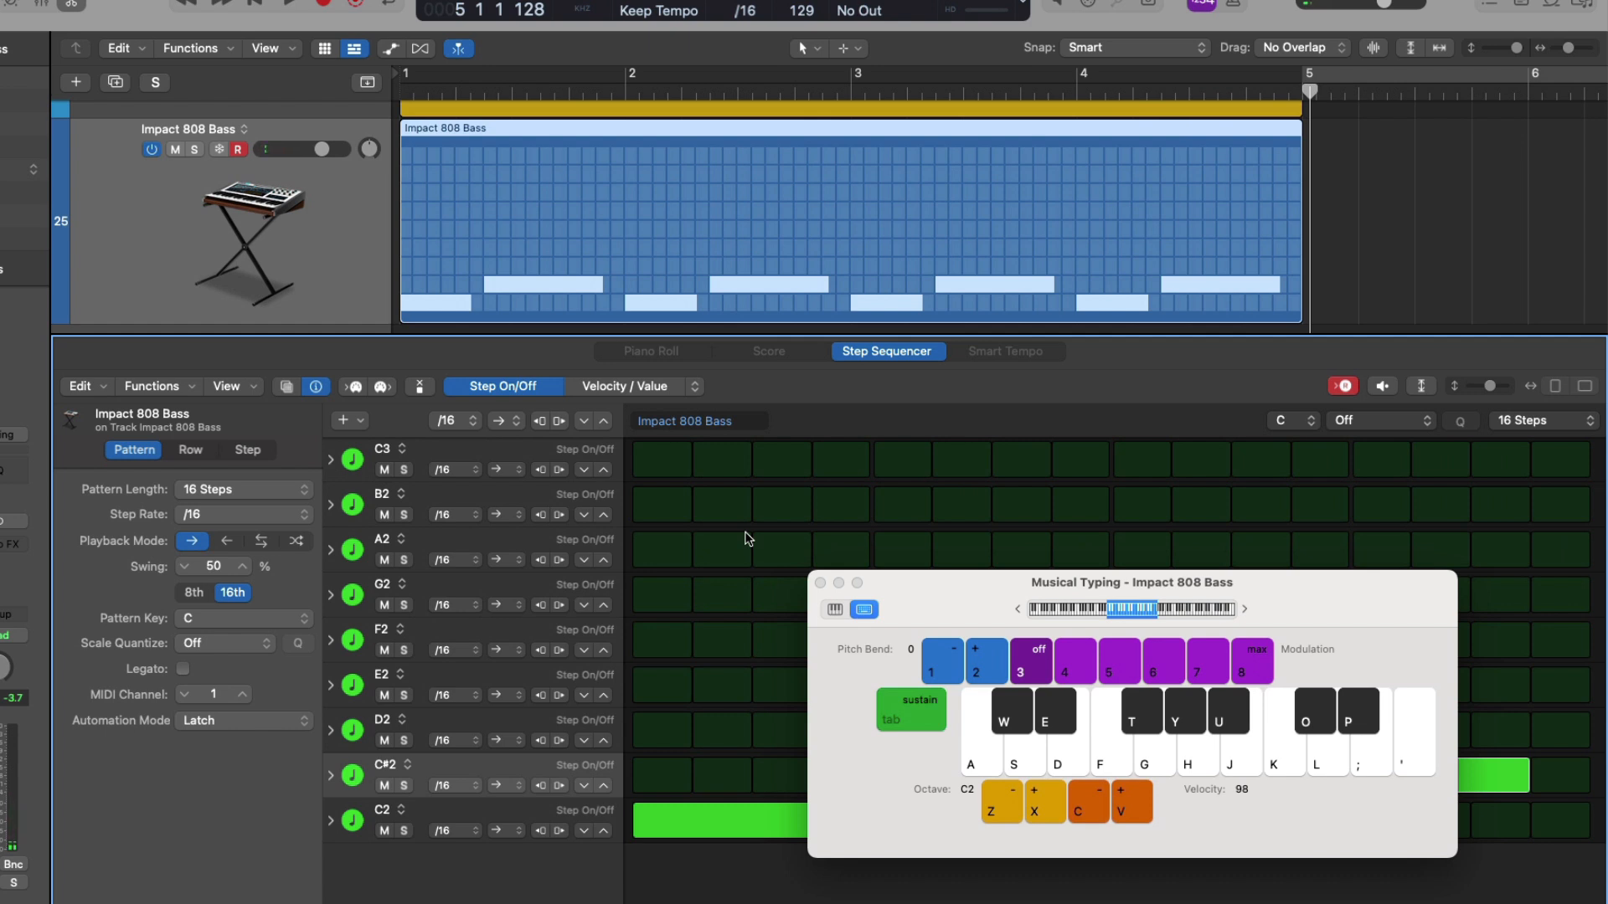
{"action": "left_click_drag", "start_coordinate": [930, 590], "coordinate": [705, 562]}
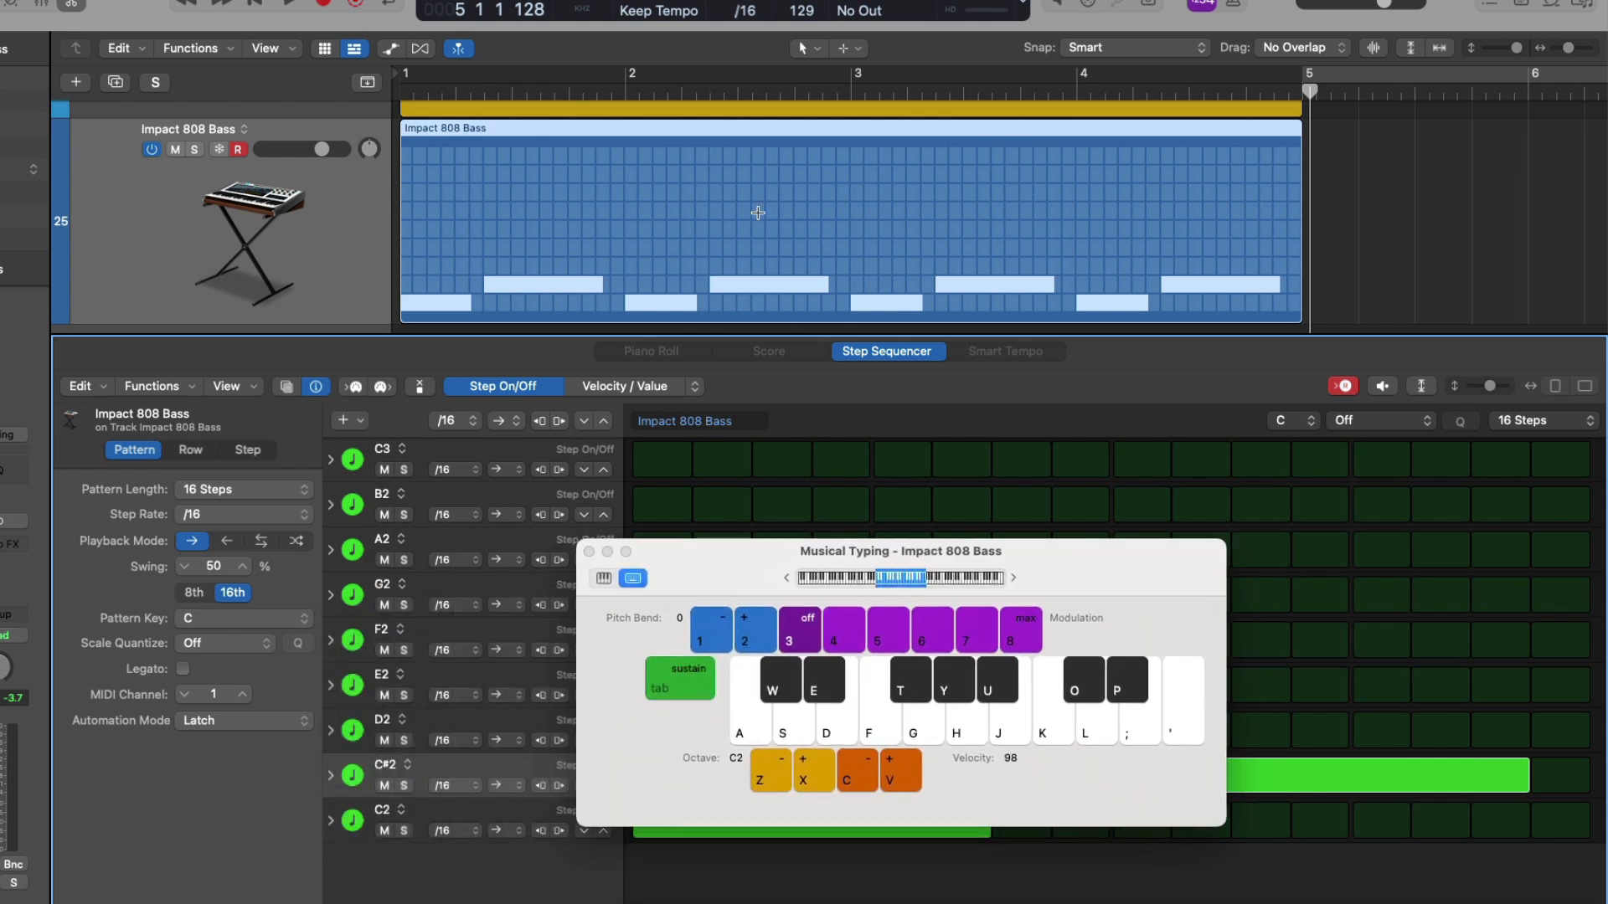
- Move the playhead to bar 2 and set the bass pattern length to 32 Steps
{"action": "left_click", "coordinate": [852, 94]}
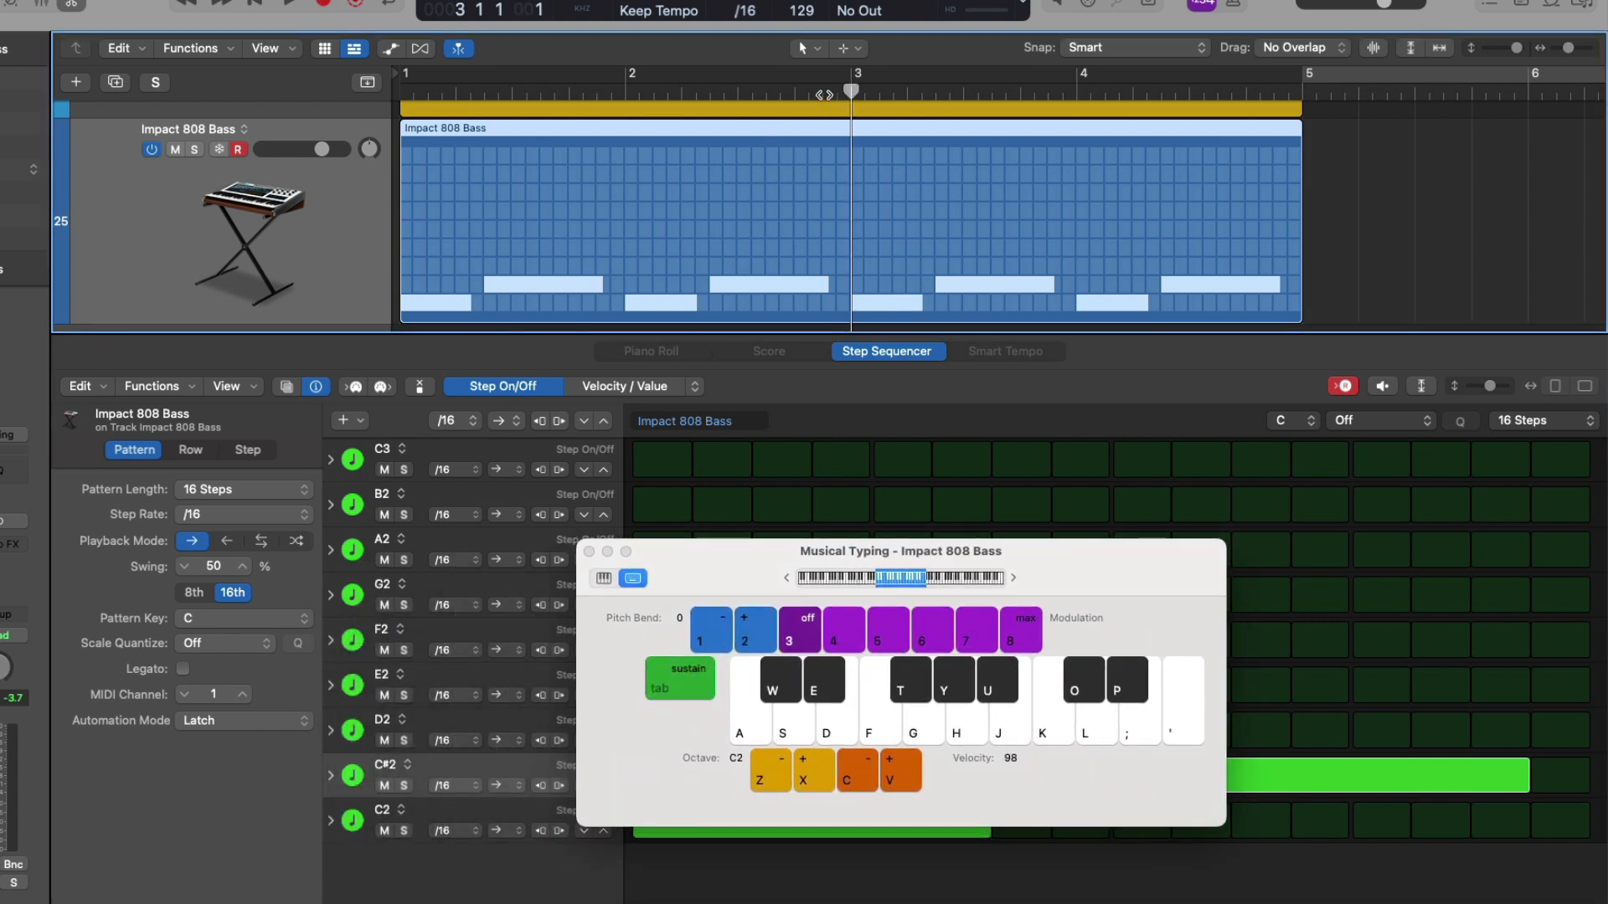
{"action": "left_click", "coordinate": [624, 93]}
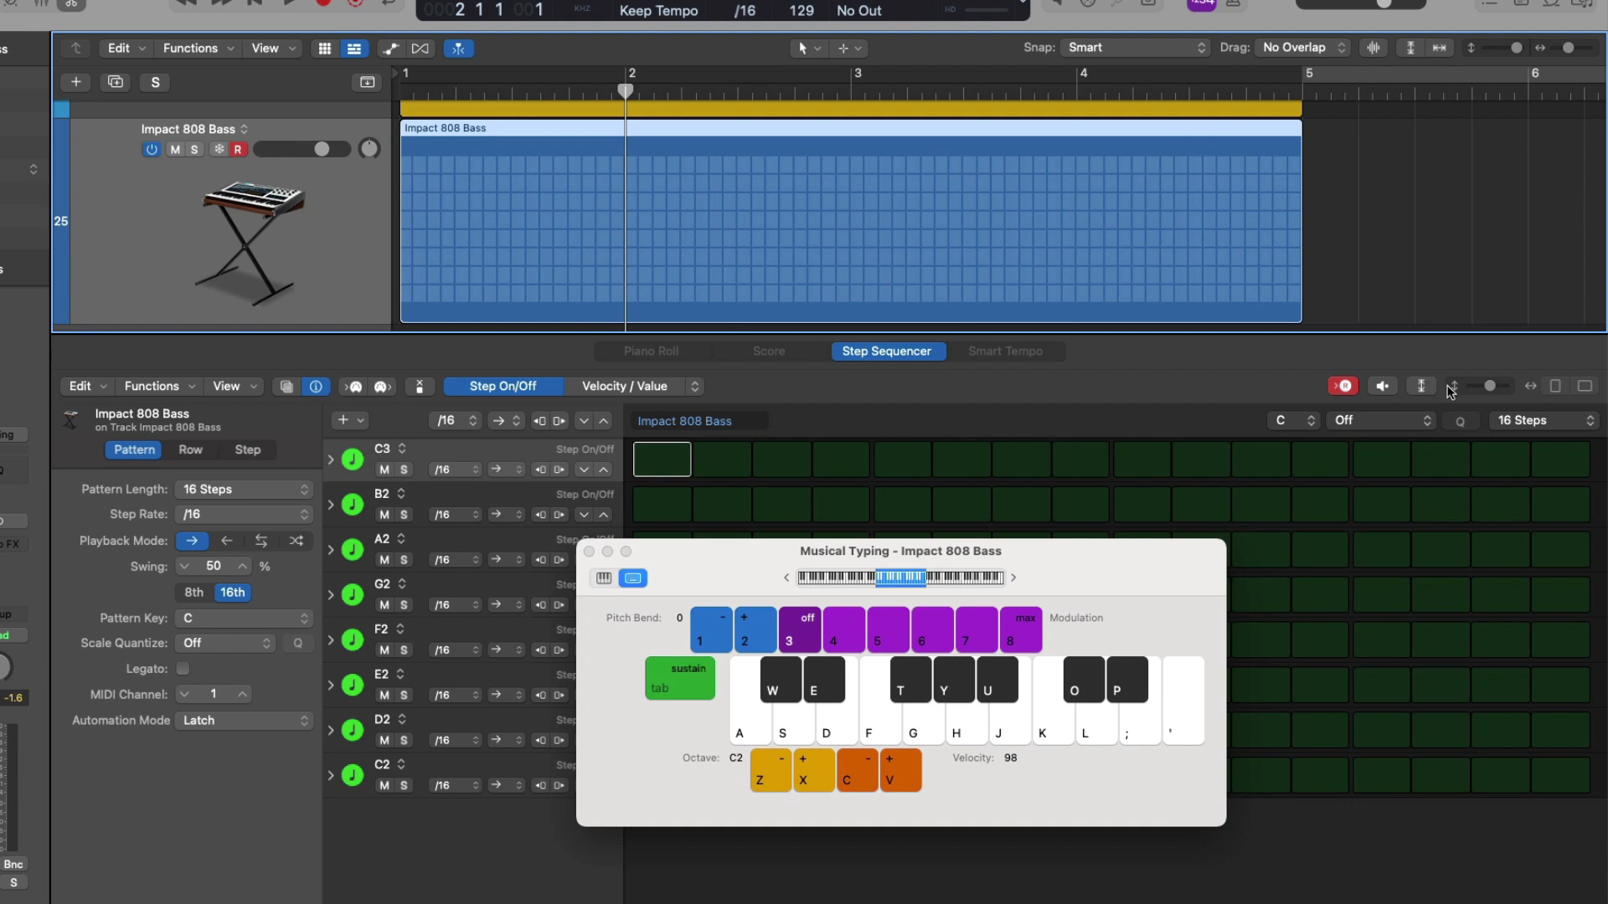
{"action": "left_click", "coordinate": [1516, 424]}
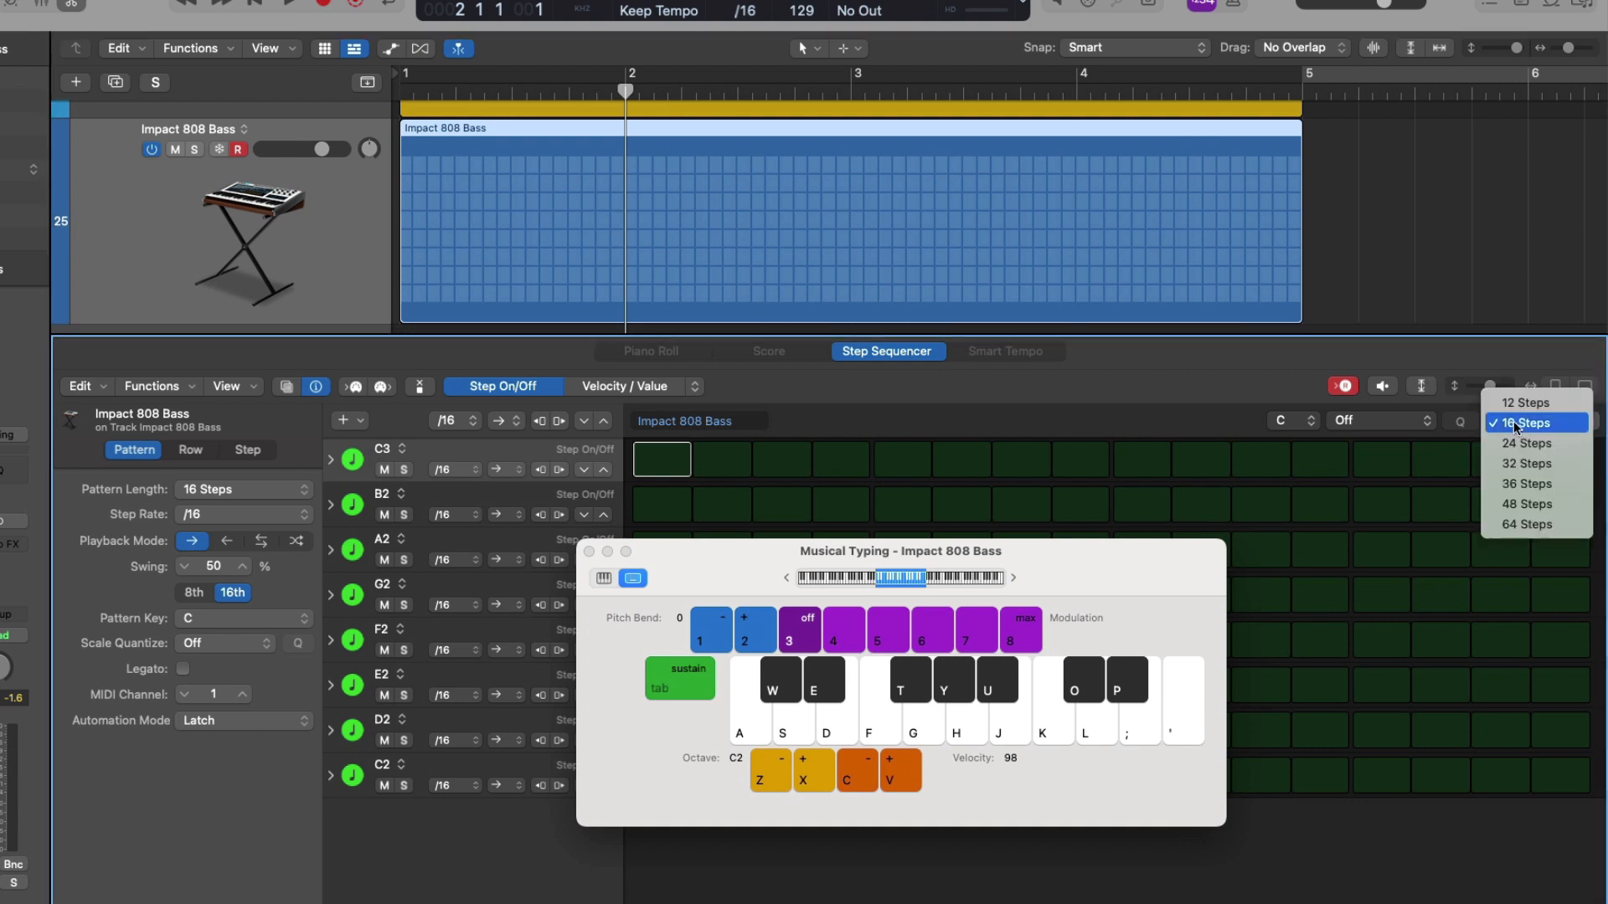
{"action": "left_click", "coordinate": [1526, 463]}
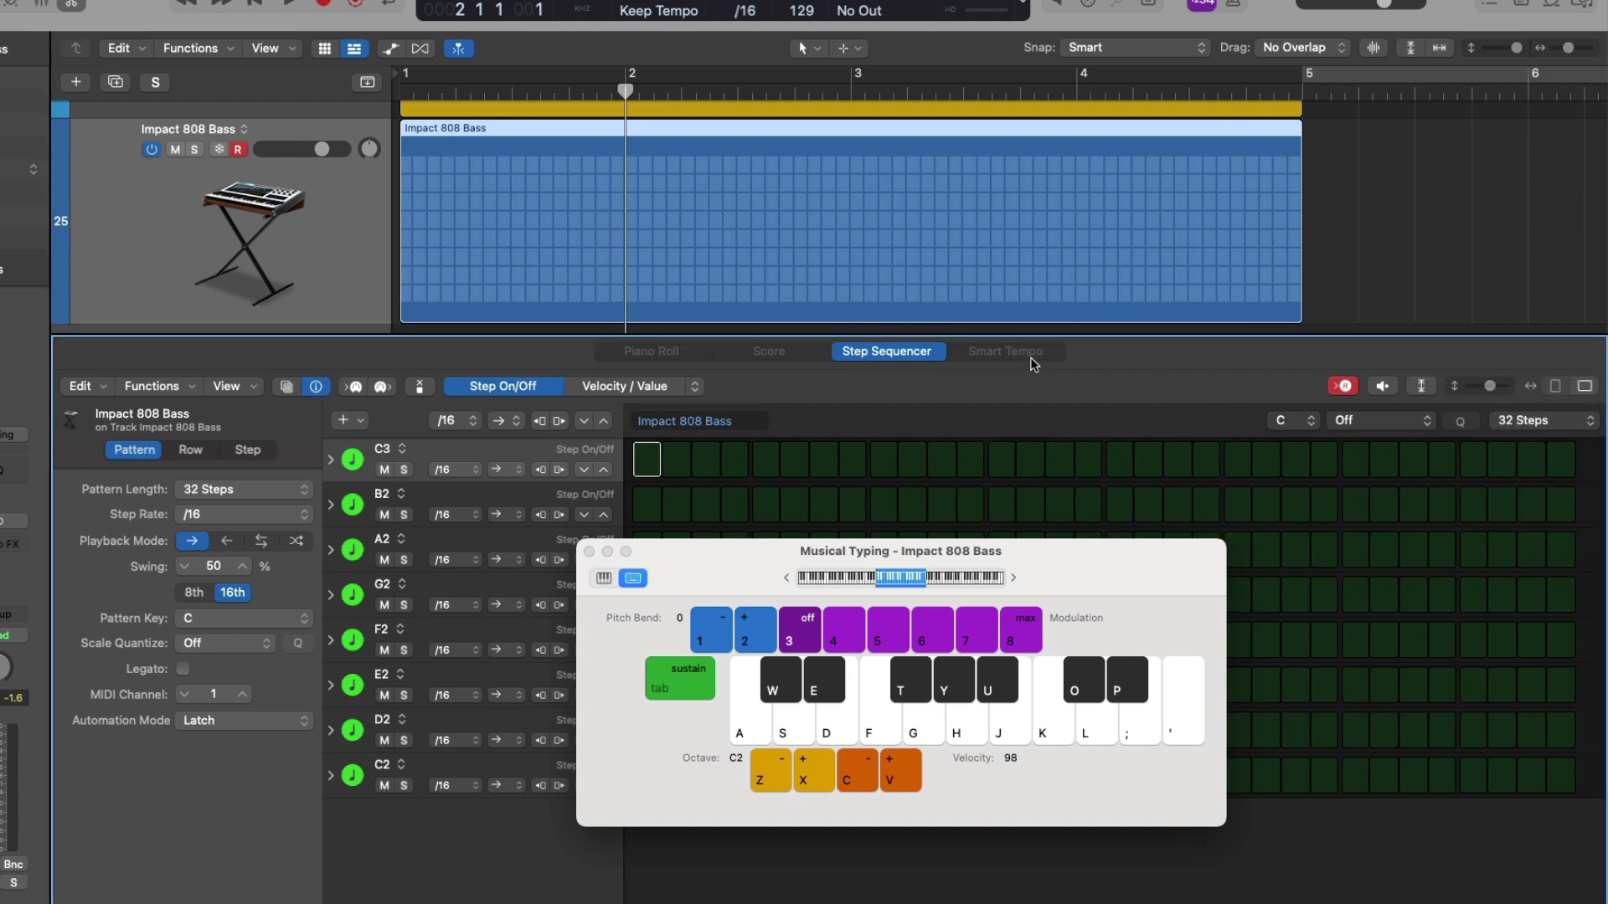
- Record long C3, C#3, C3 and G2 notes live in sequence into the 32-step bass pattern, stopping playback when done
{"action": "key", "text": "space"}
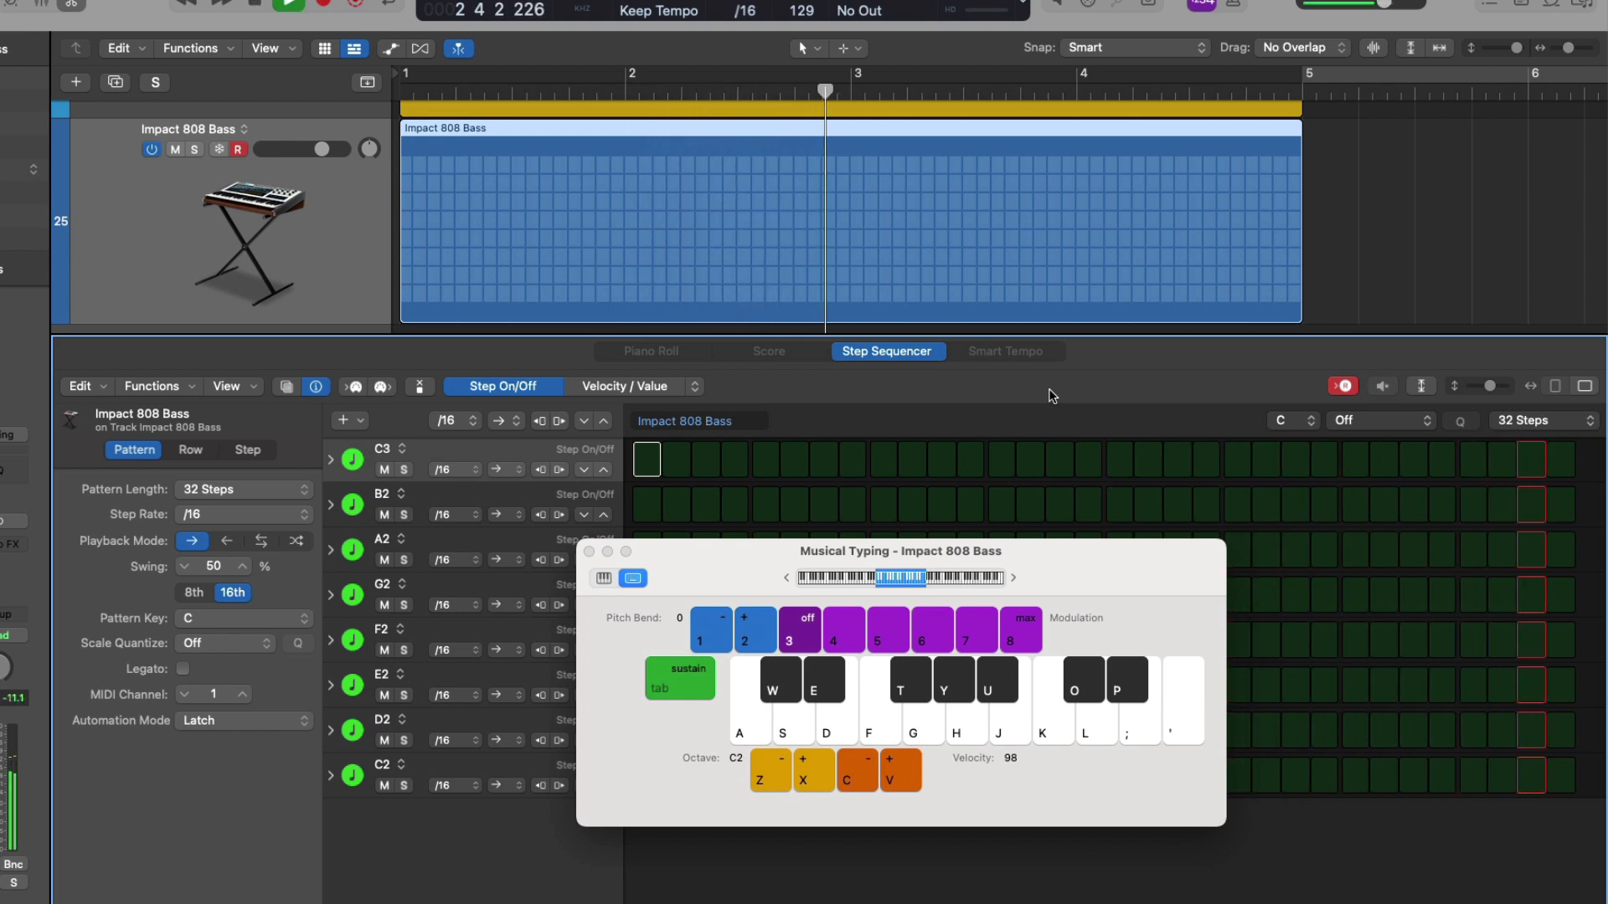
{"action": "key", "text": "k"}
{"action": "key", "text": "o"}
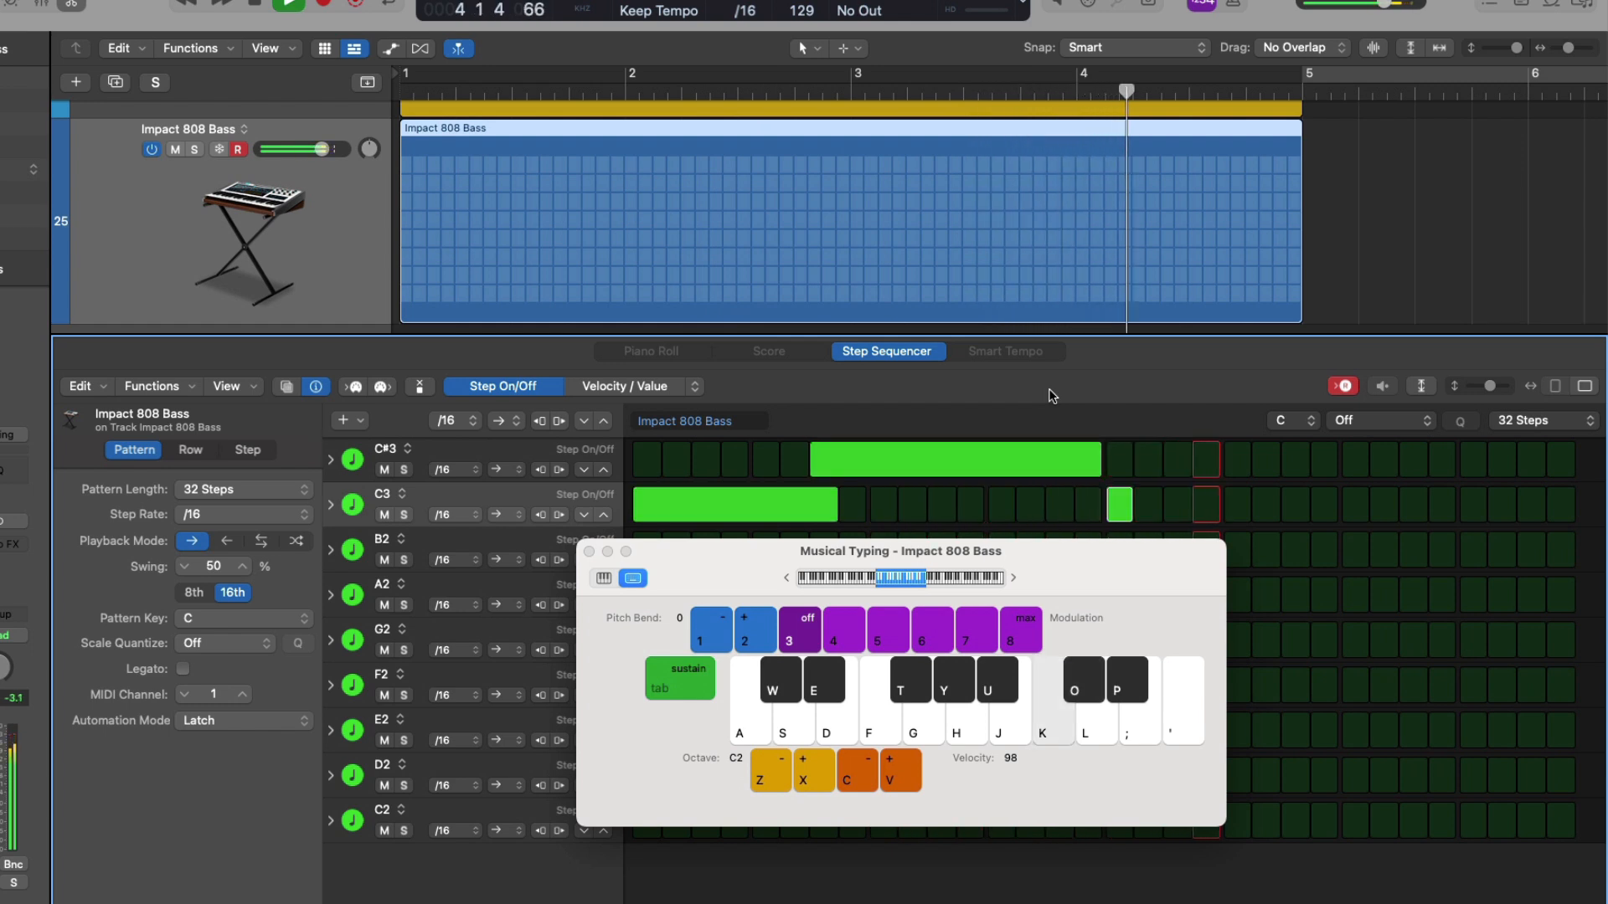
{"action": "key", "text": "k"}
{"action": "key", "text": "g"}
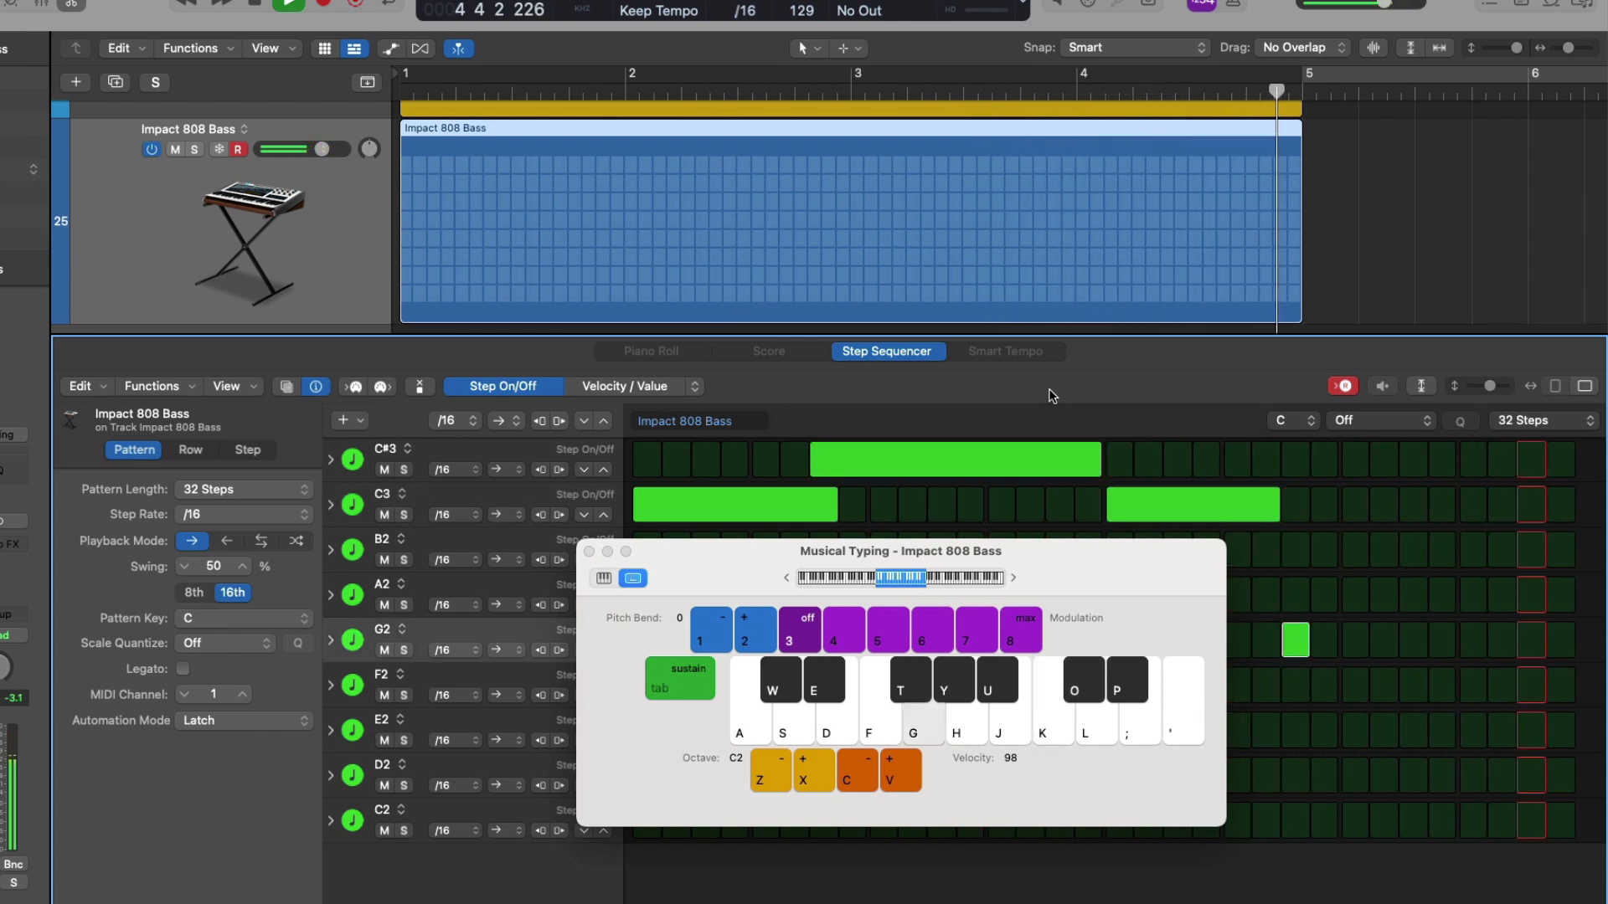
{"action": "key", "text": "space"}
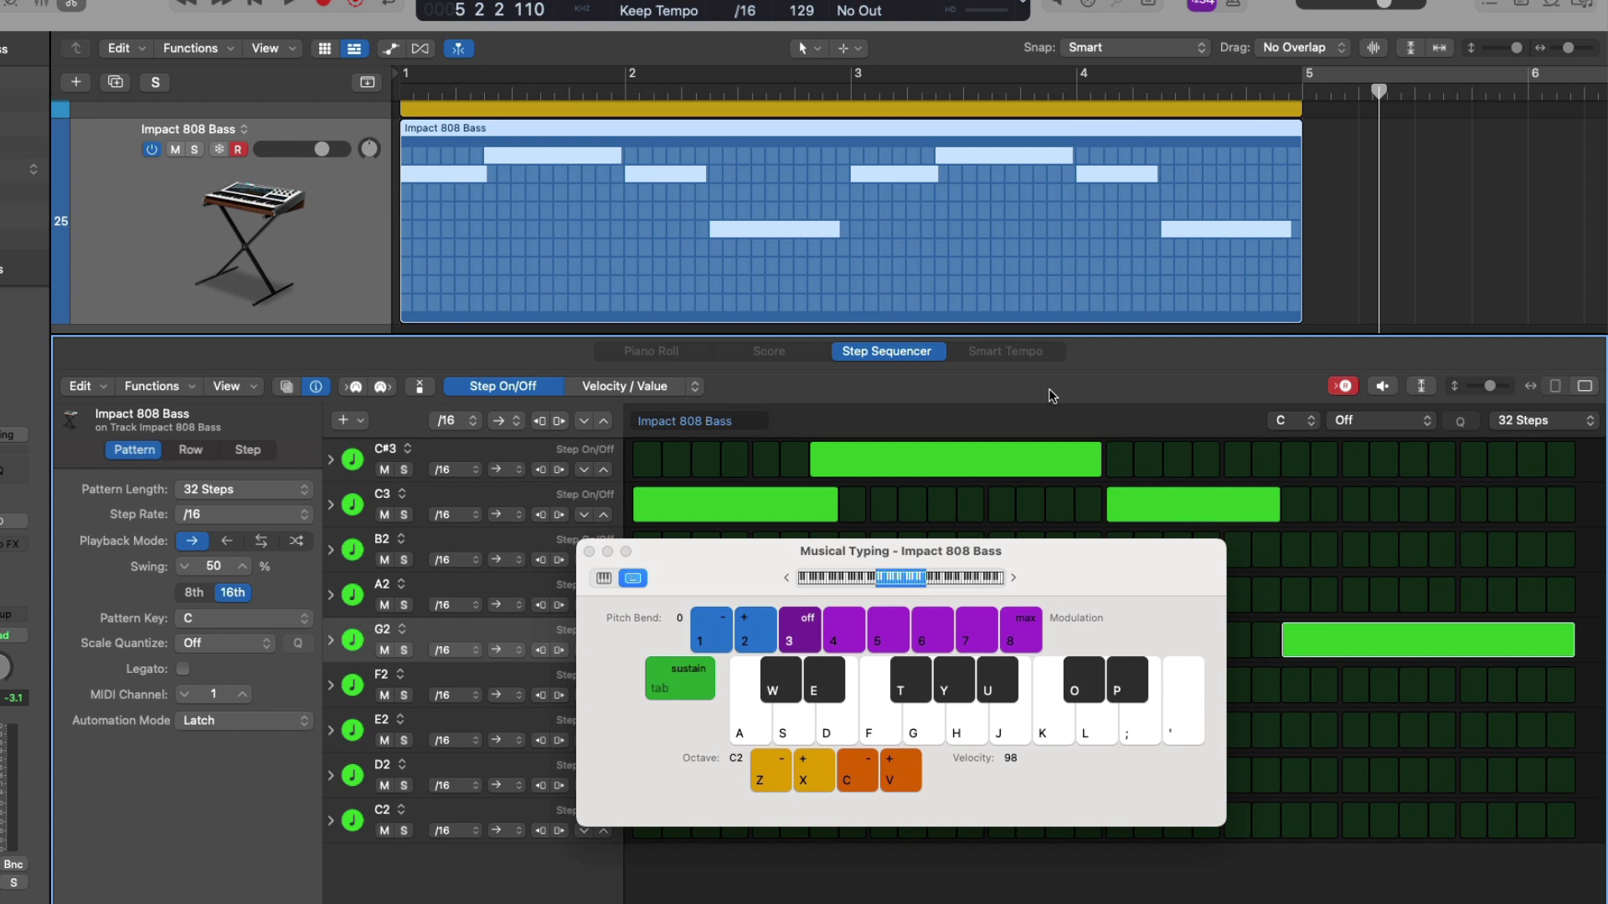
- Check the recorded notes in Velocity / Value editing and return to Step On/Off editing
{"action": "left_click", "coordinate": [654, 393]}
{"action": "left_click_drag", "start_coordinate": [716, 561], "coordinate": [749, 567]}
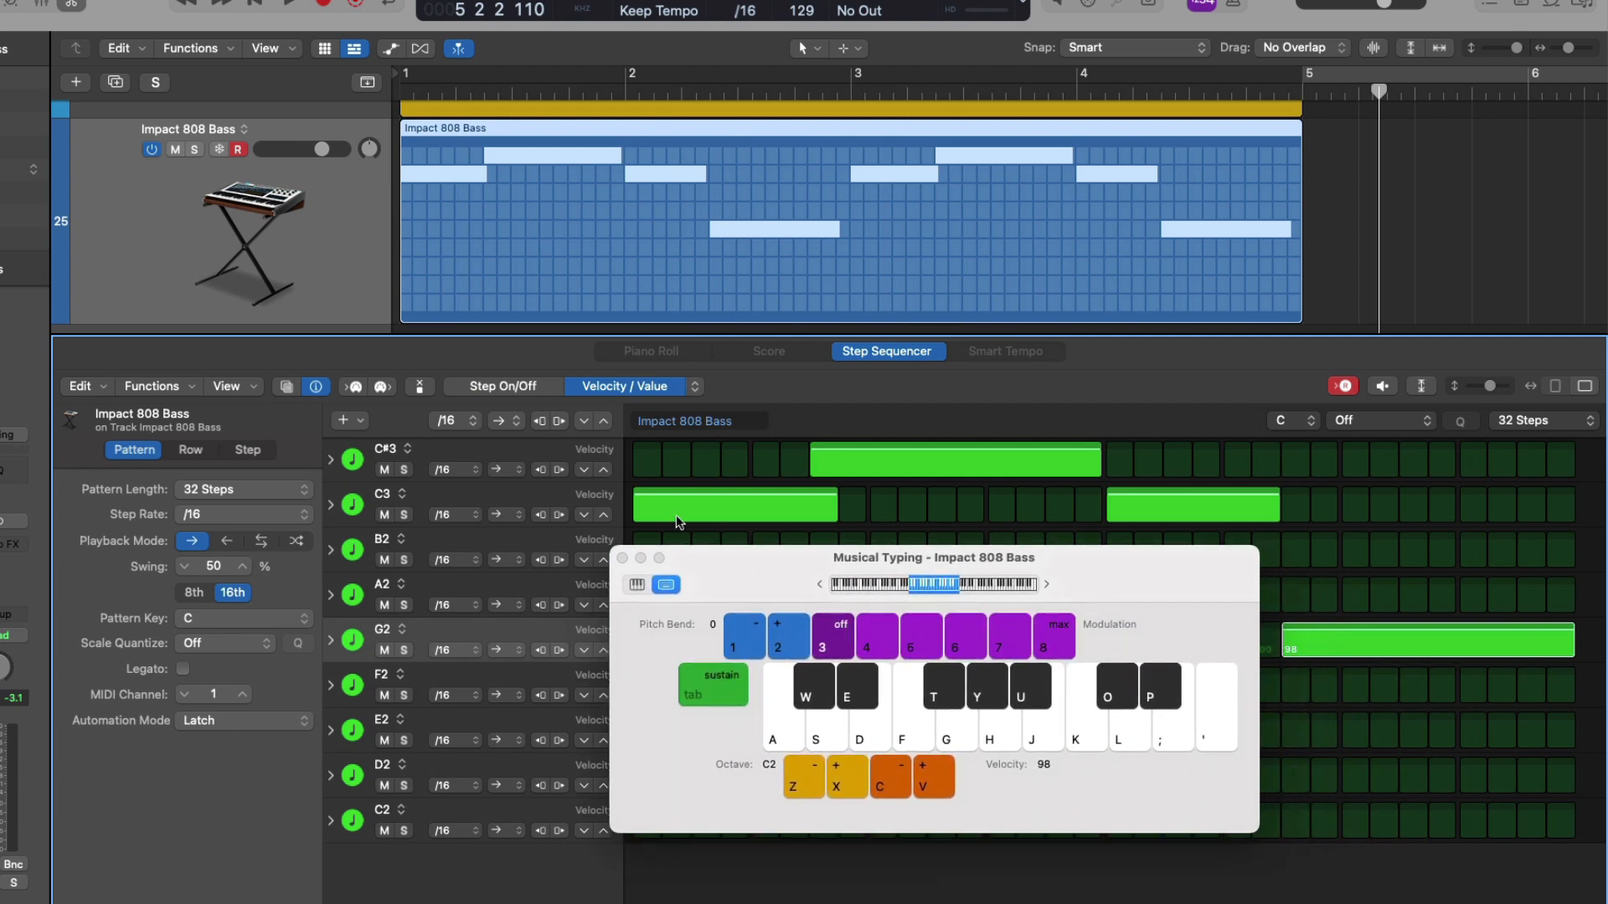
{"action": "left_click", "coordinate": [546, 390]}
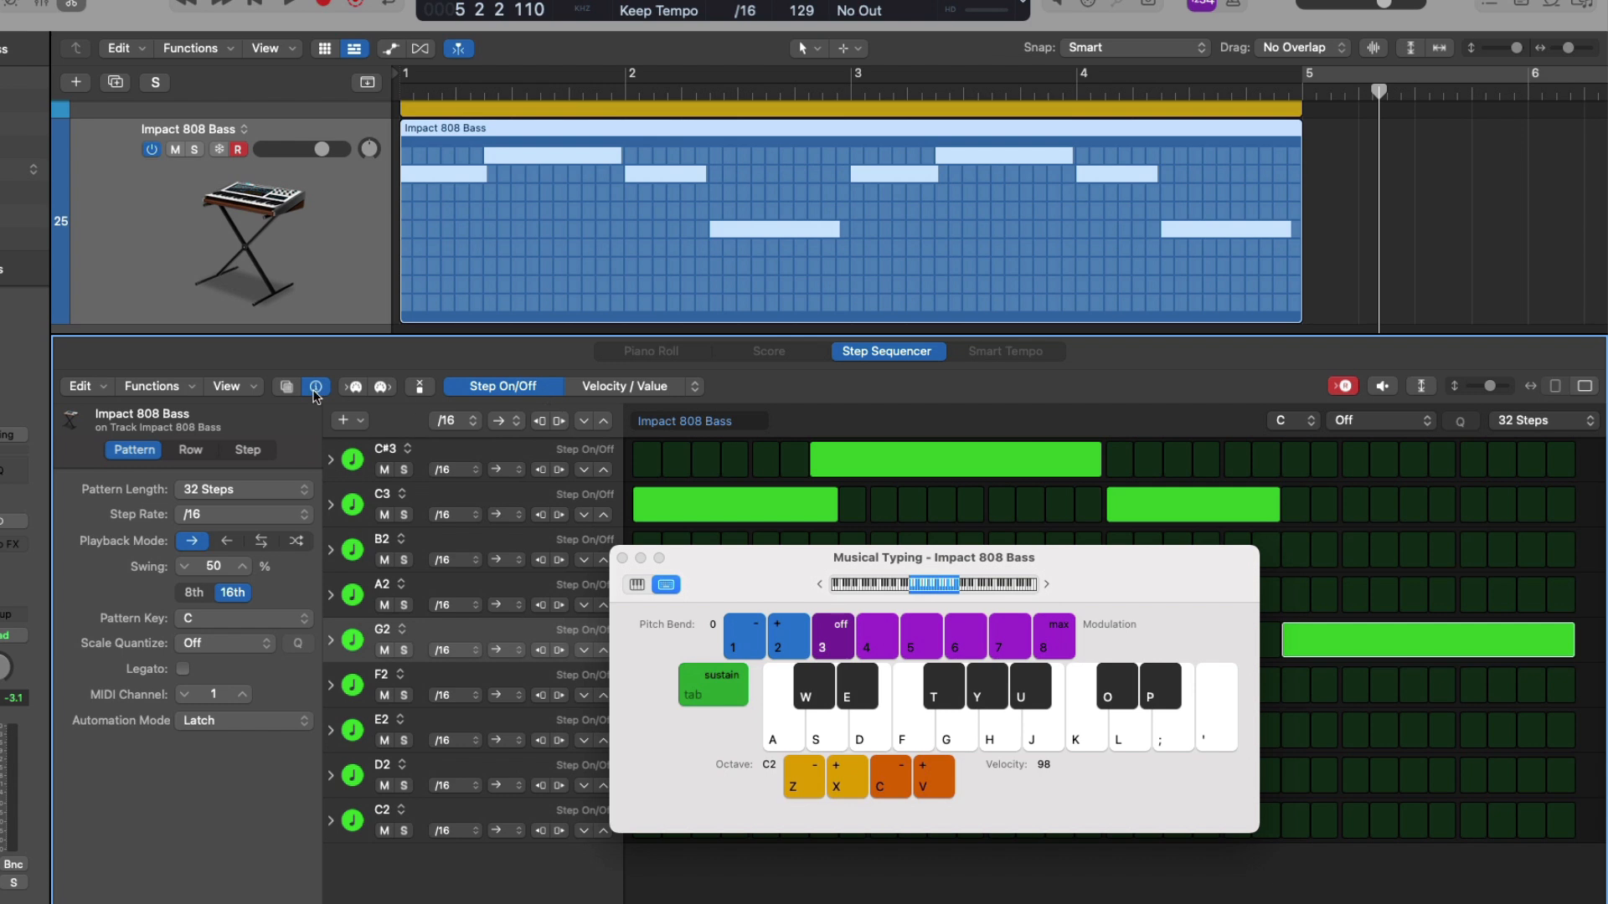
- Turn off Quantize in the Step Sequencer's Live Record Options
{"action": "left_click", "coordinate": [184, 388]}
{"action": "mouse_move", "coordinate": [251, 411]}
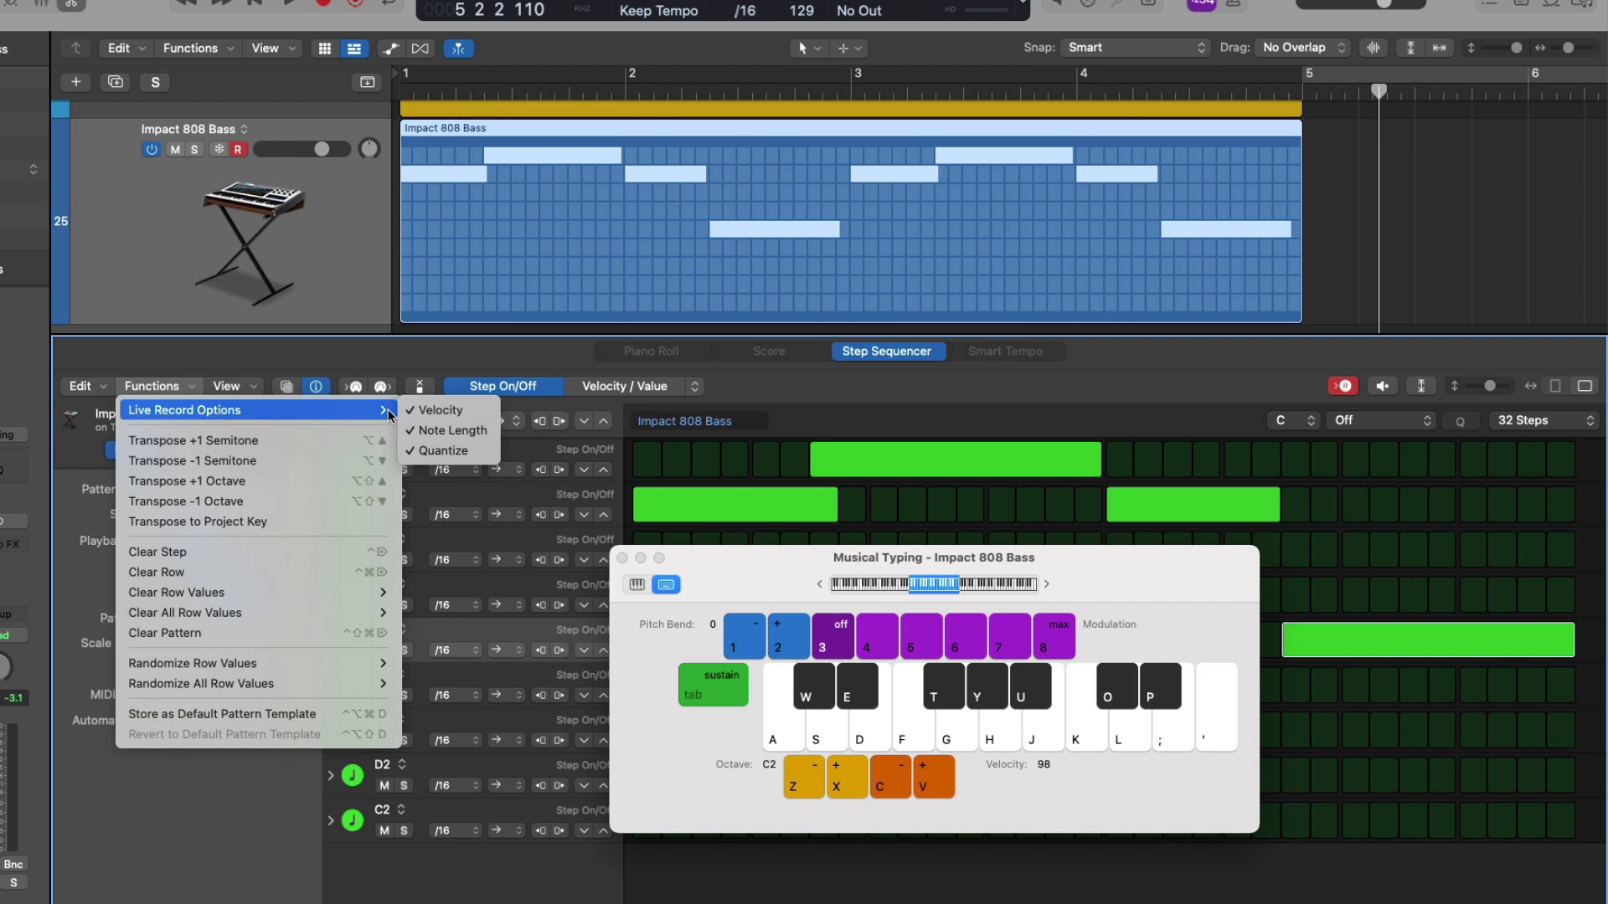
{"action": "left_click", "coordinate": [415, 453]}
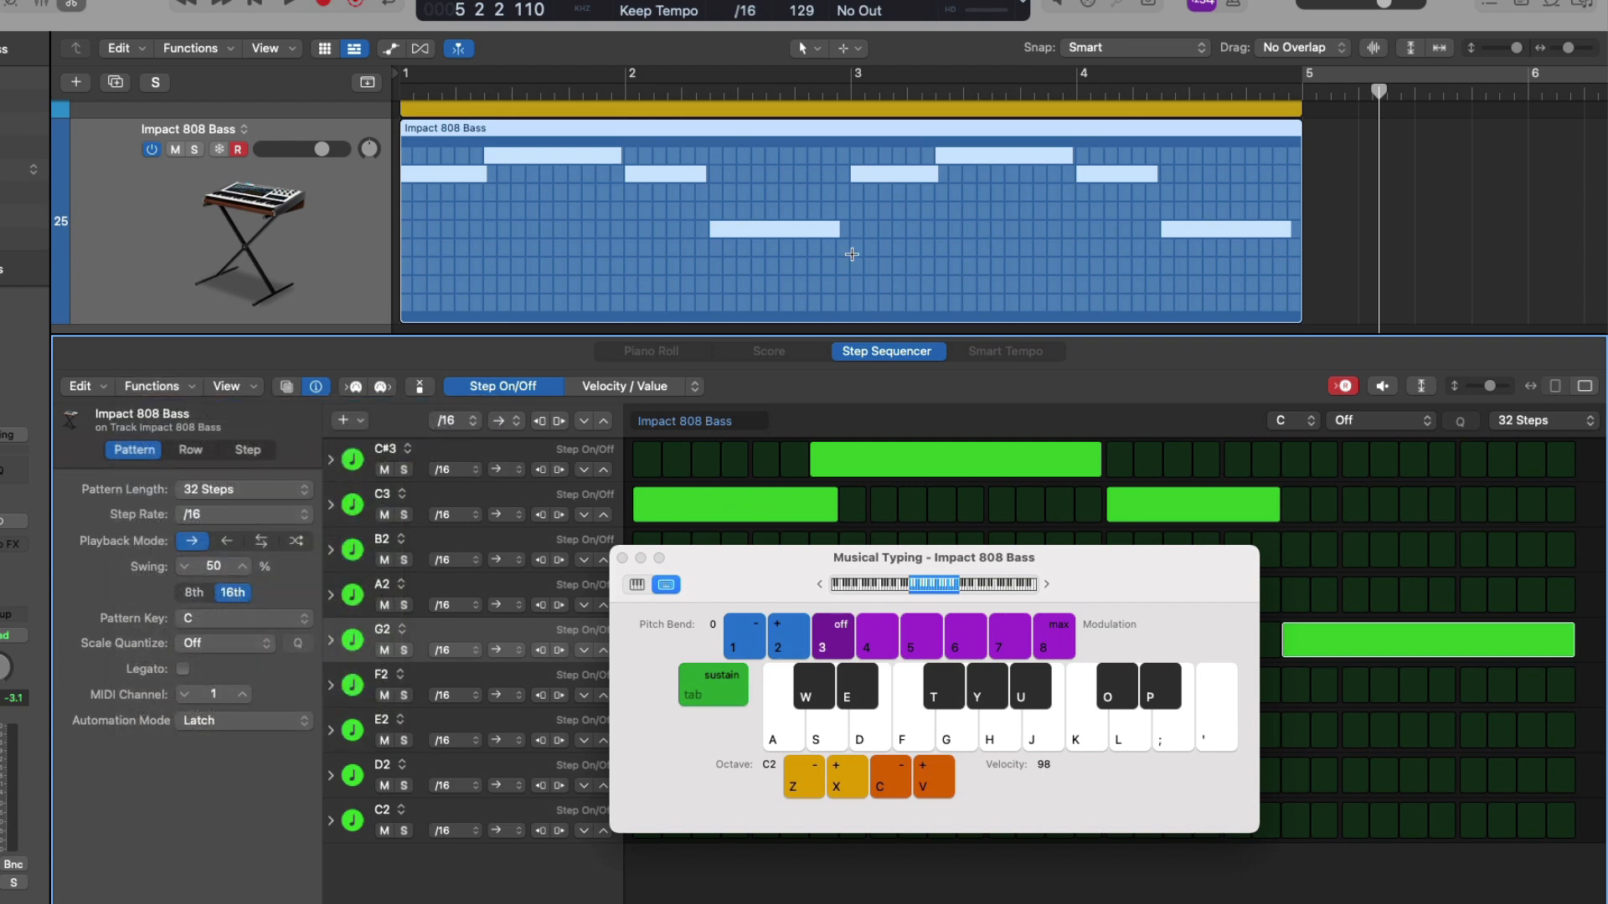
- Record additional G2 and A2 notes live over the bass pattern, starting playback from bar 2
{"action": "left_click", "coordinate": [850, 90]}
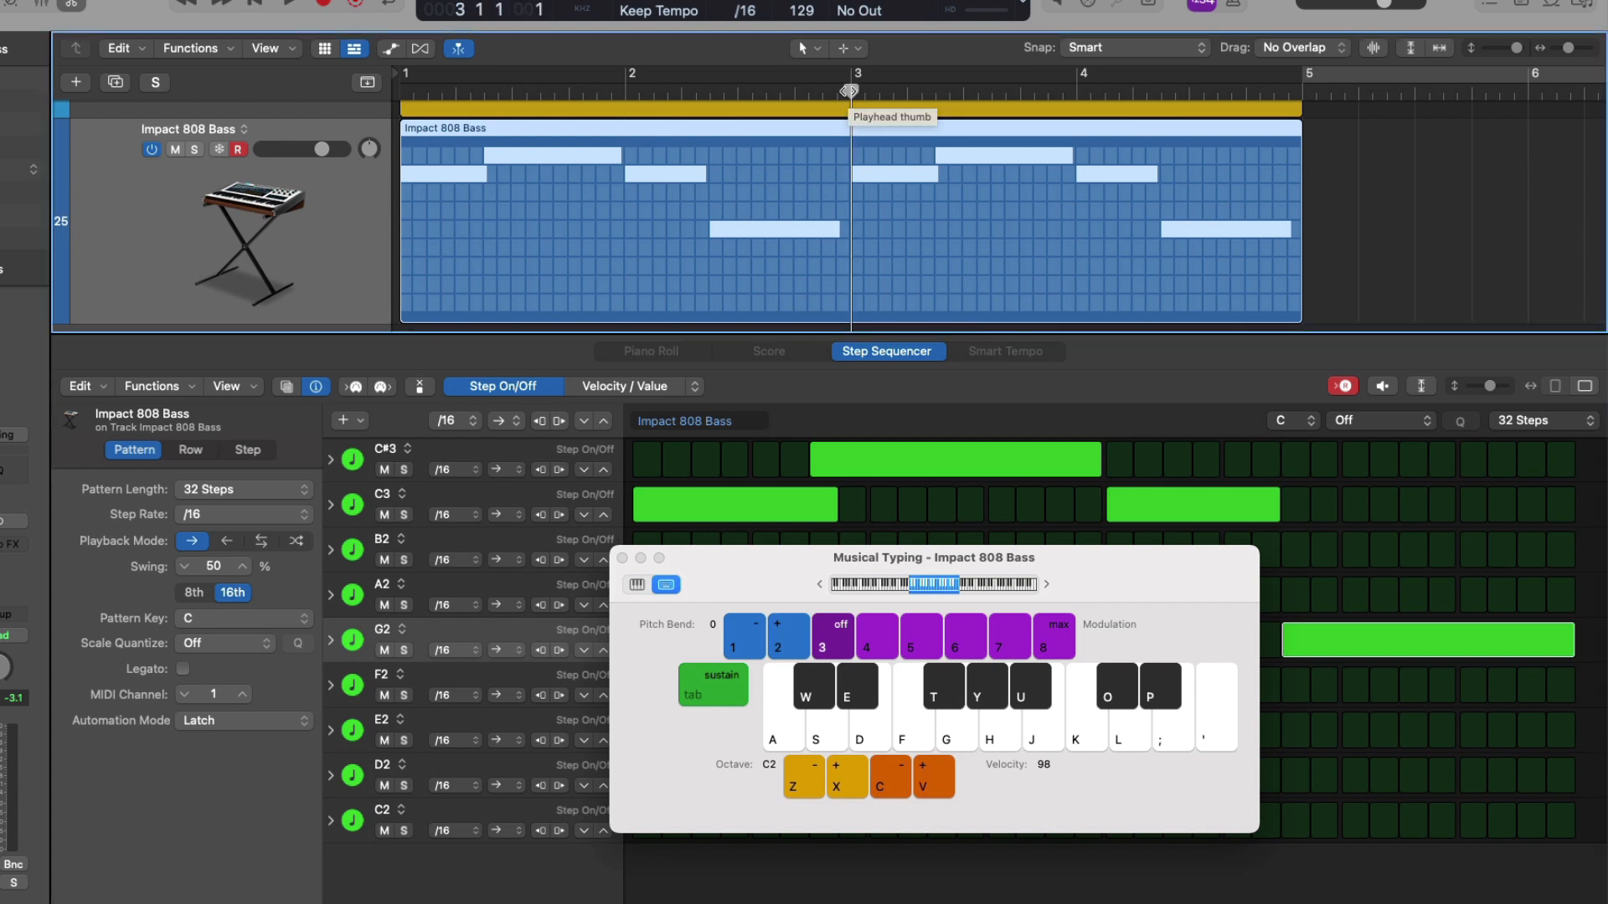
{"action": "left_click", "coordinate": [628, 91]}
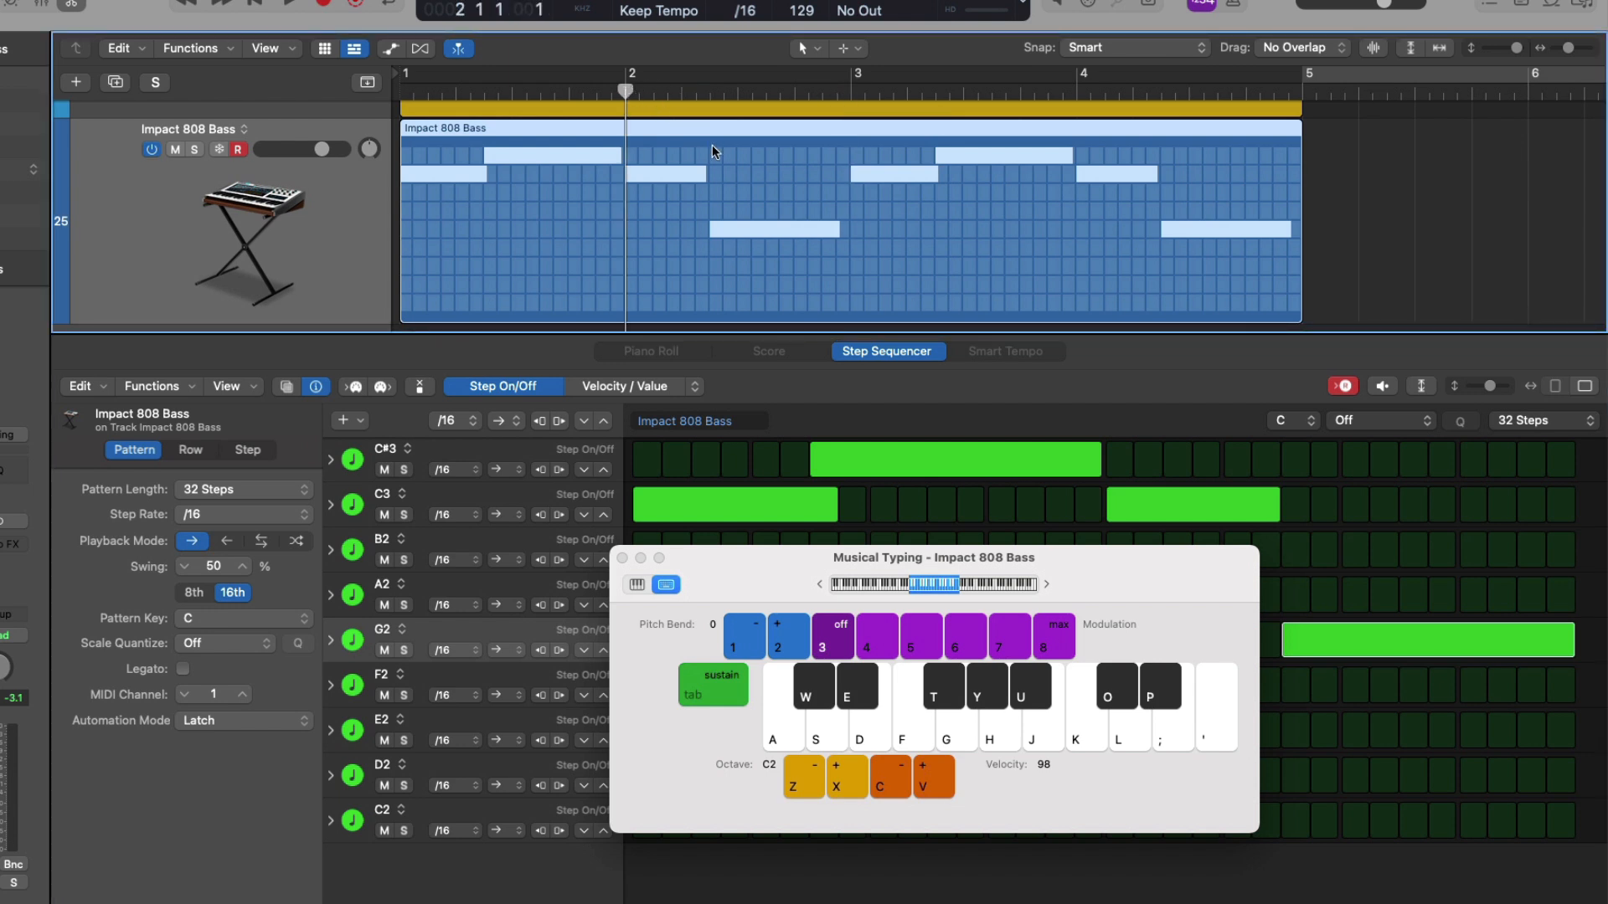
{"action": "key", "text": "space"}
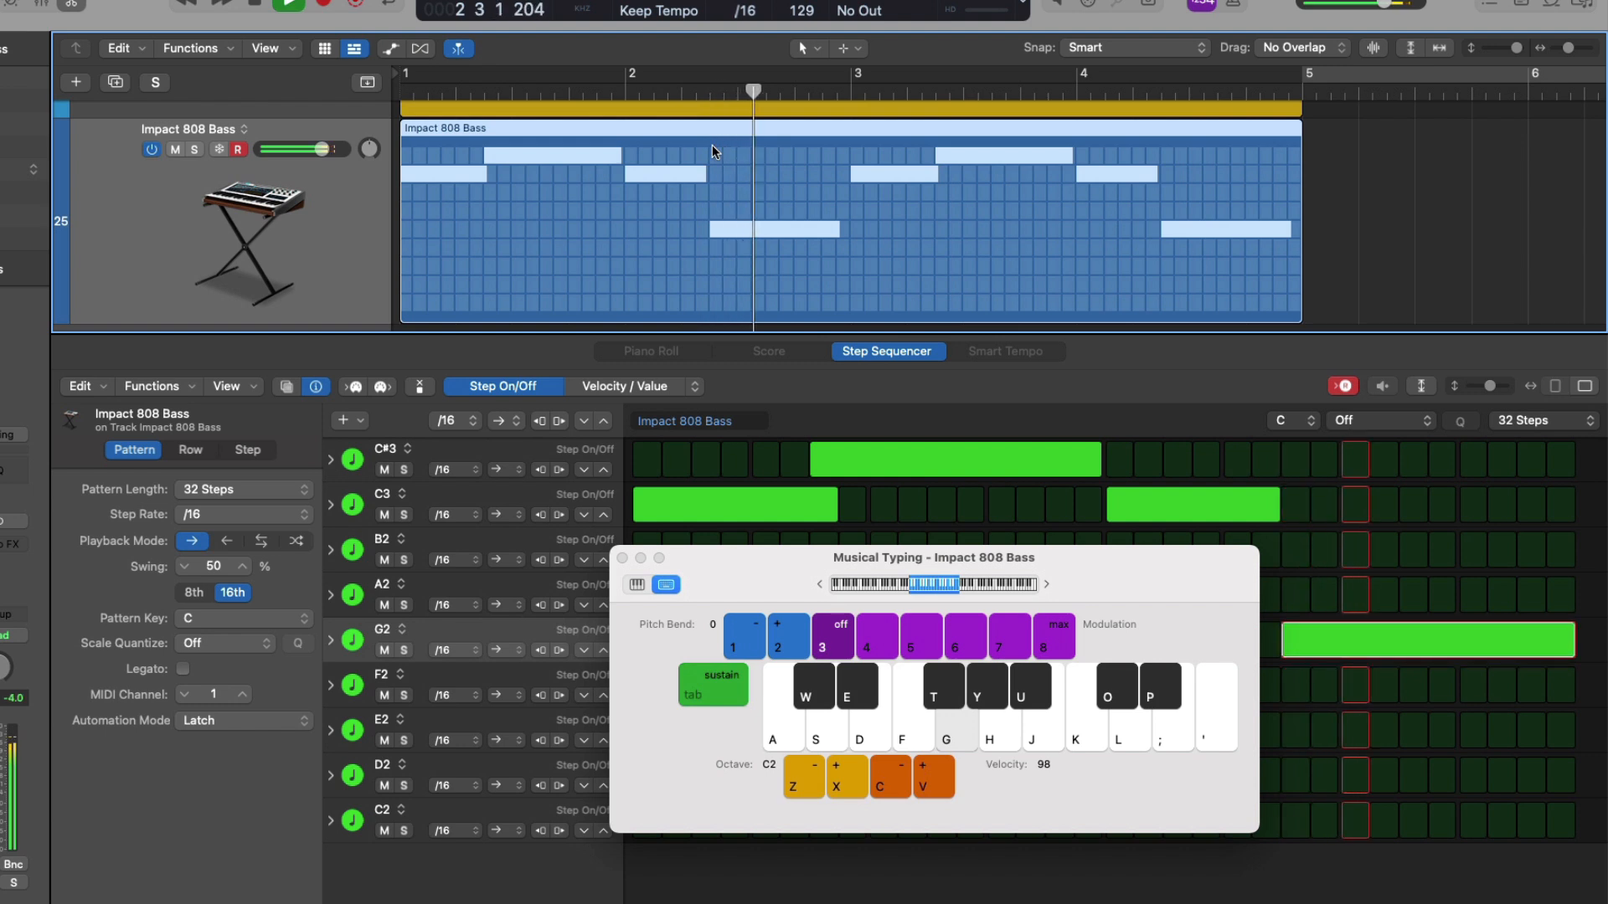
{"action": "key", "text": "g"}
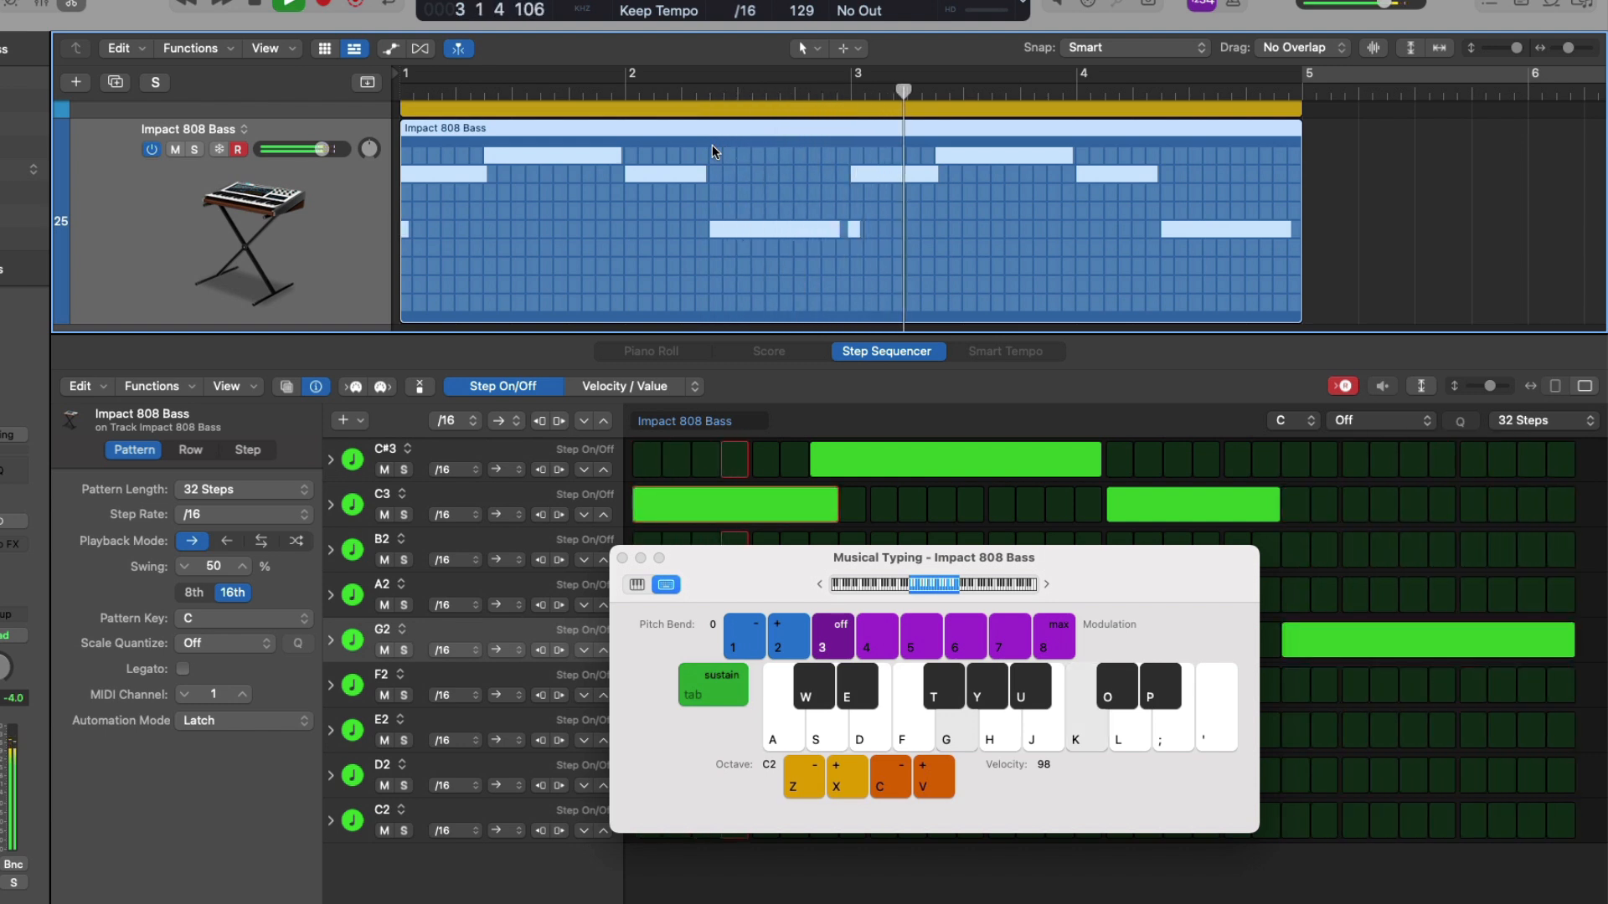
{"action": "key", "text": "h"}
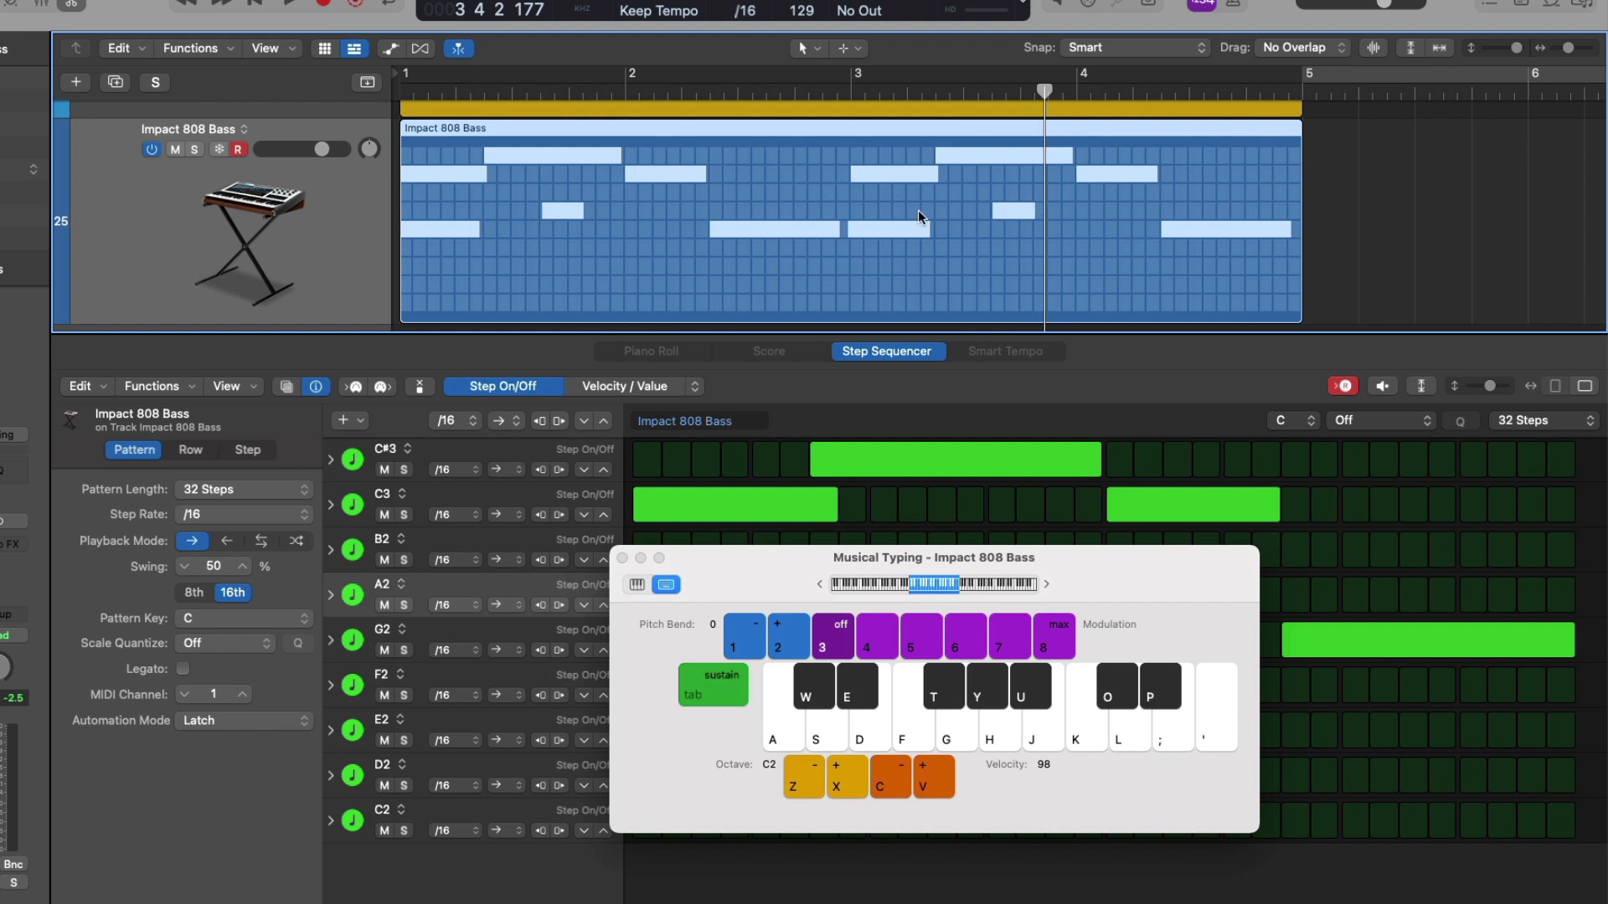
- Turn on Mono Mode for the bass pattern and activate step 1 of the E2 row
{"action": "left_click", "coordinate": [421, 385]}
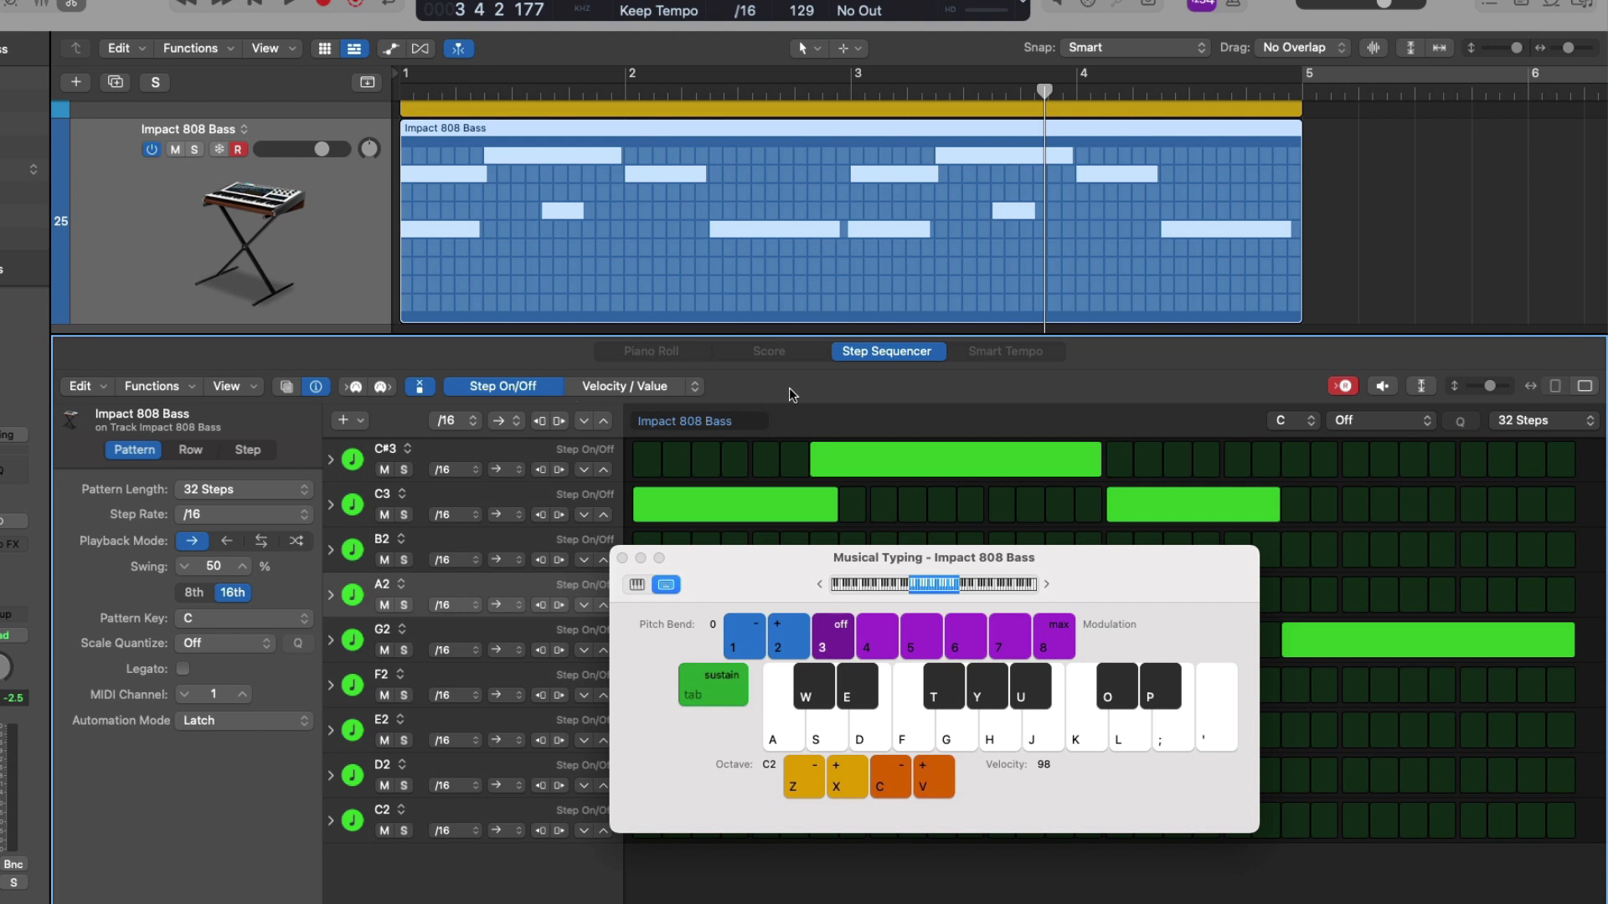
{"action": "left_click_drag", "start_coordinate": [783, 578], "coordinate": [560, 105]}
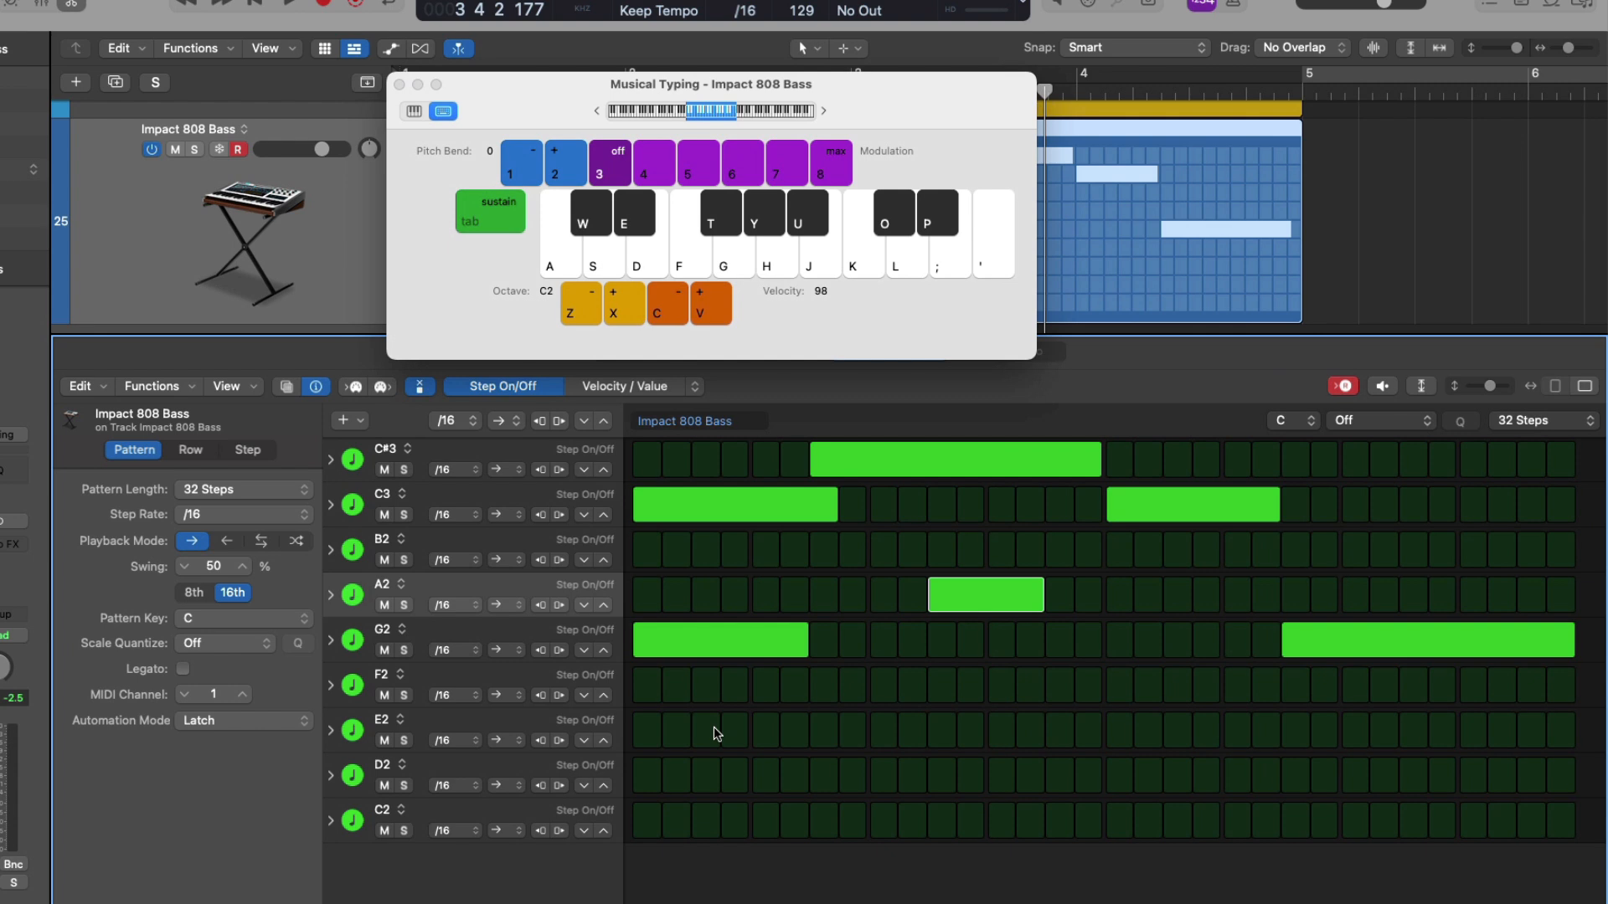
{"action": "left_click", "coordinate": [649, 731]}
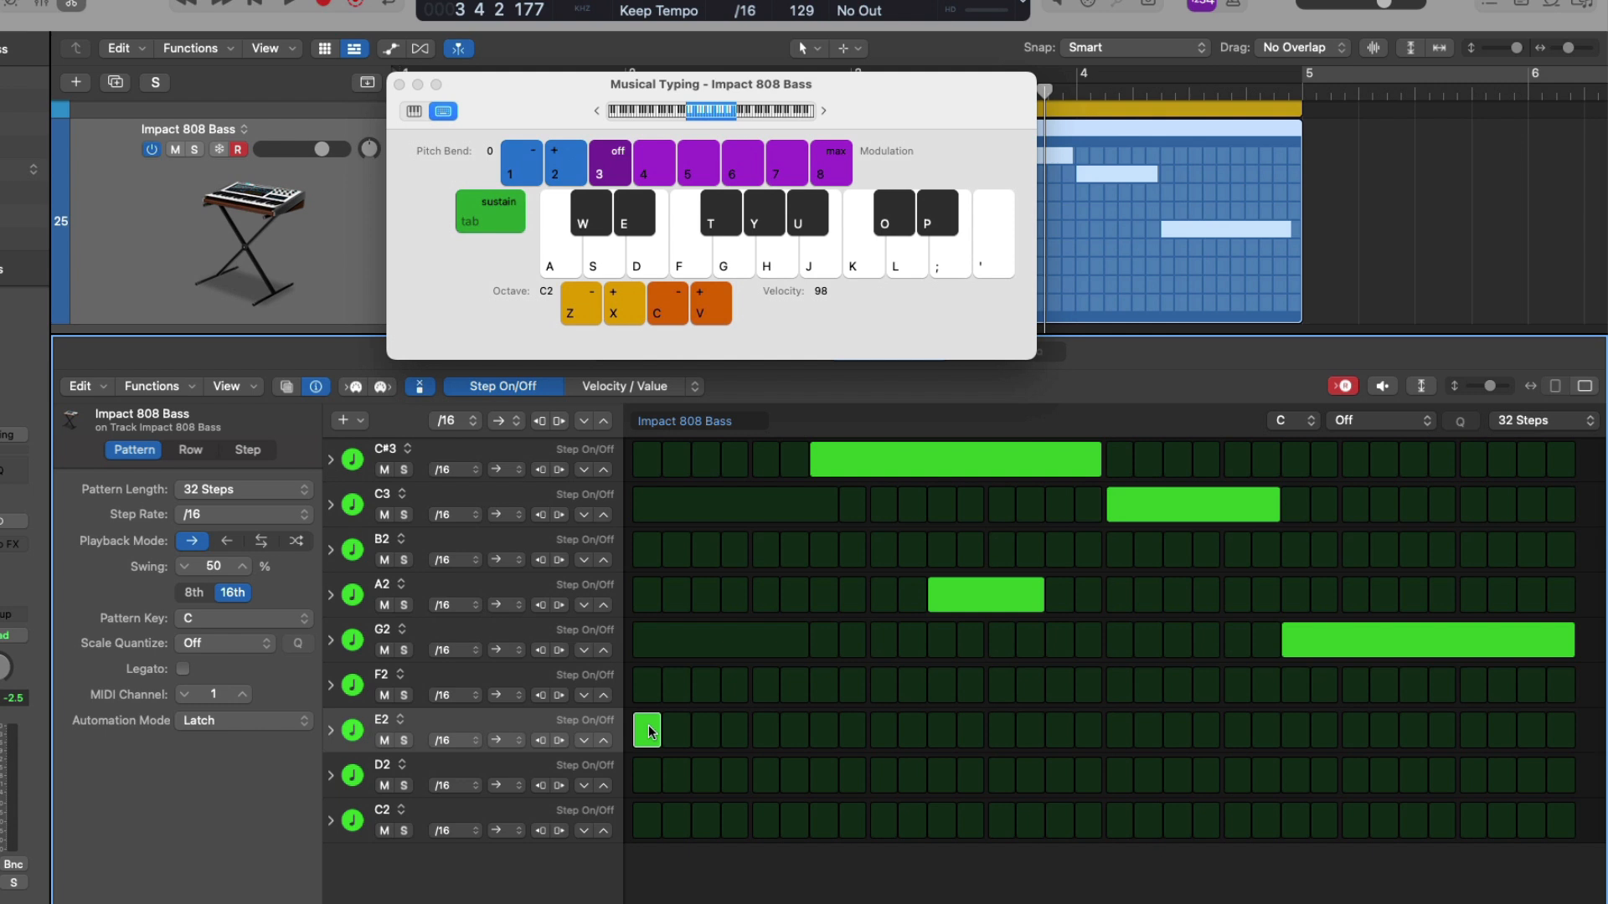
{"action": "left_click_drag", "start_coordinate": [866, 118], "coordinate": [880, 520]}
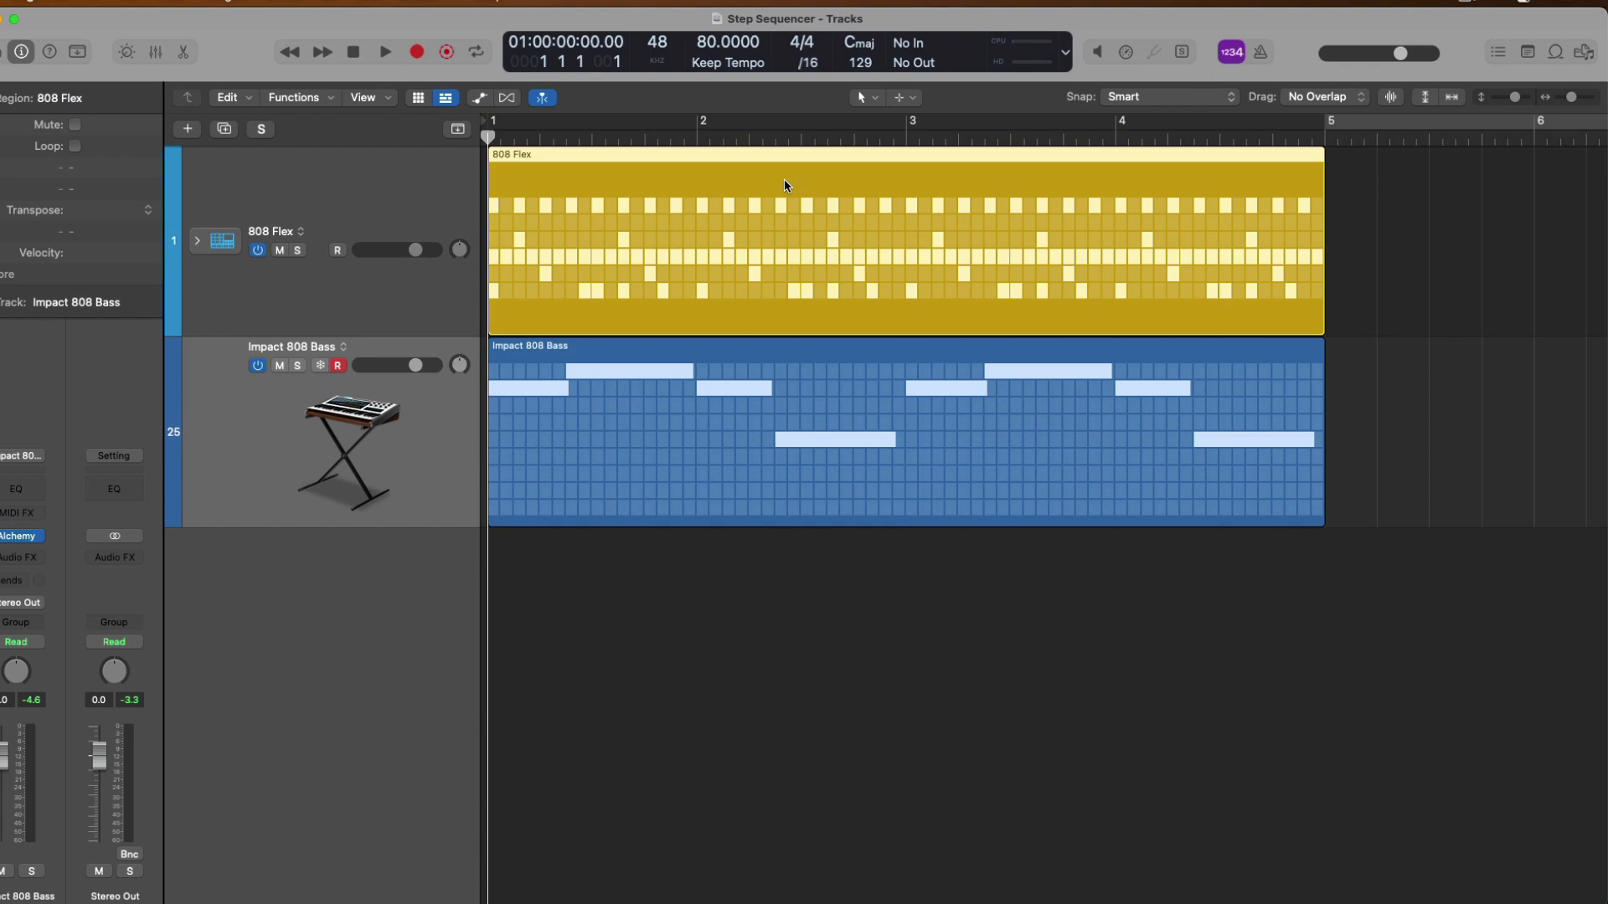
- Convert the 808 Flex pattern region to a MIDI region
{"action": "right_click", "coordinate": [785, 185]}
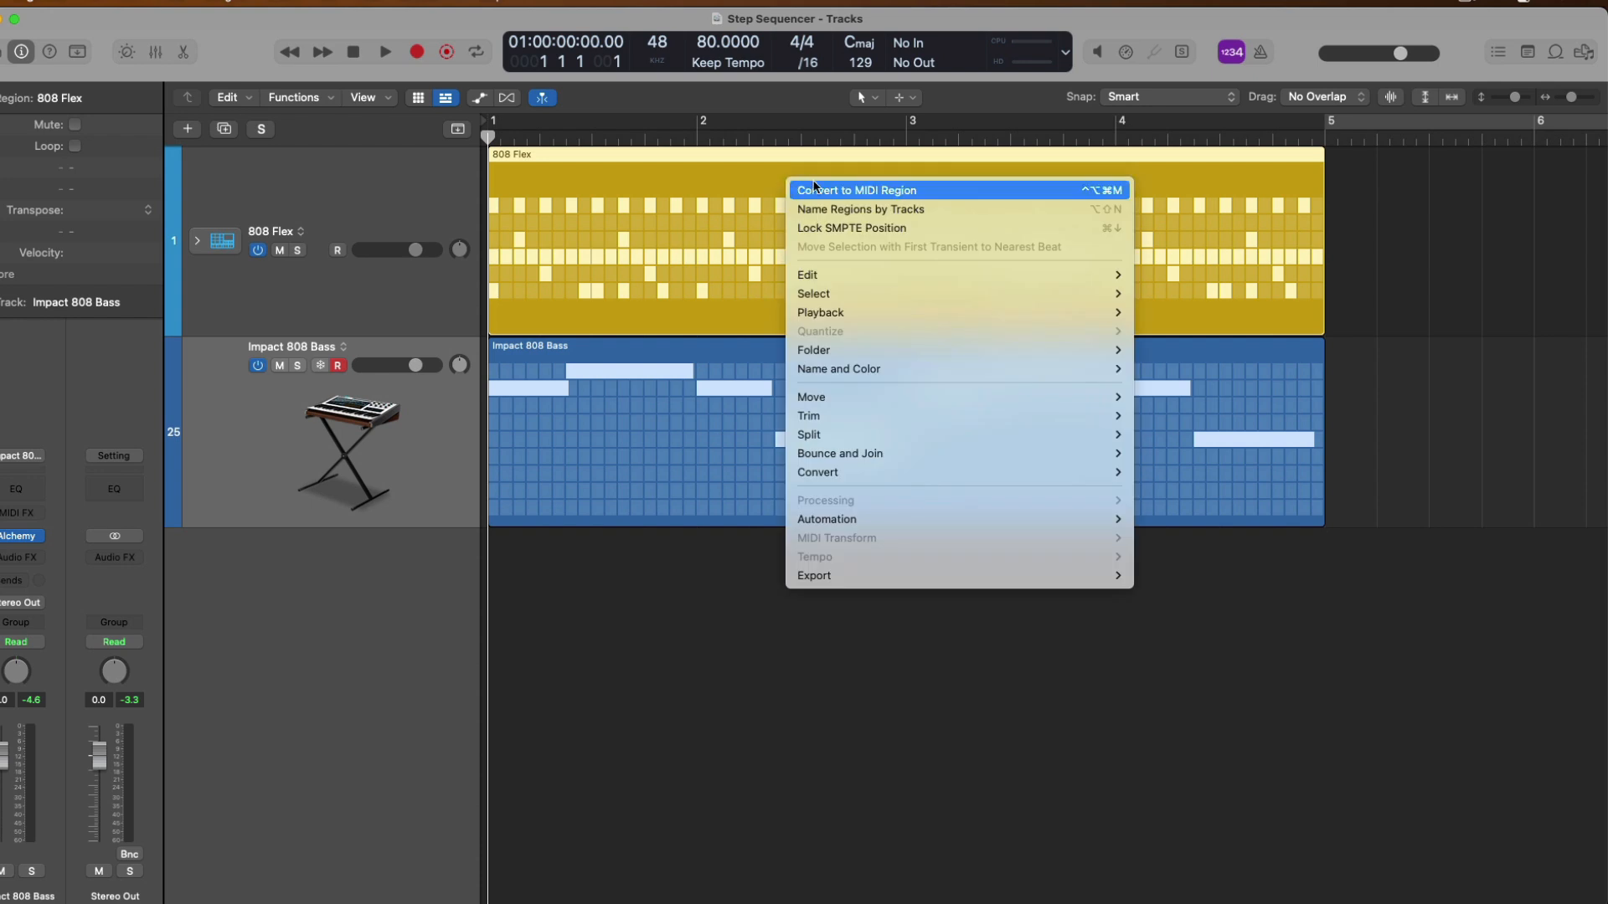
{"action": "mouse_move", "coordinate": [935, 471]}
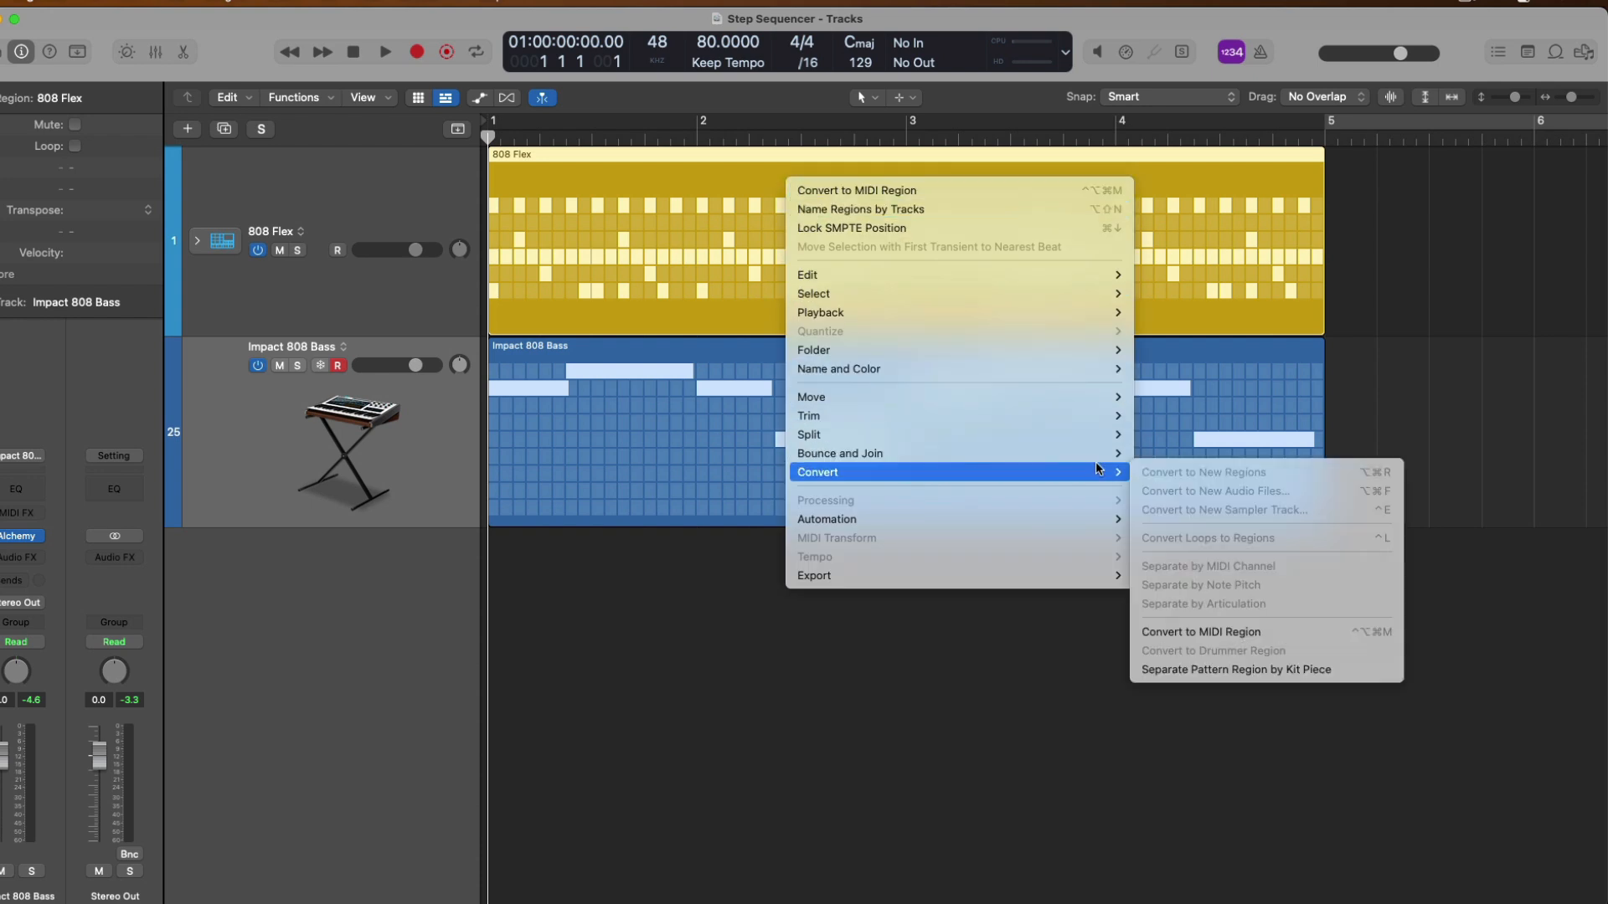
{"action": "left_click", "coordinate": [1157, 638]}
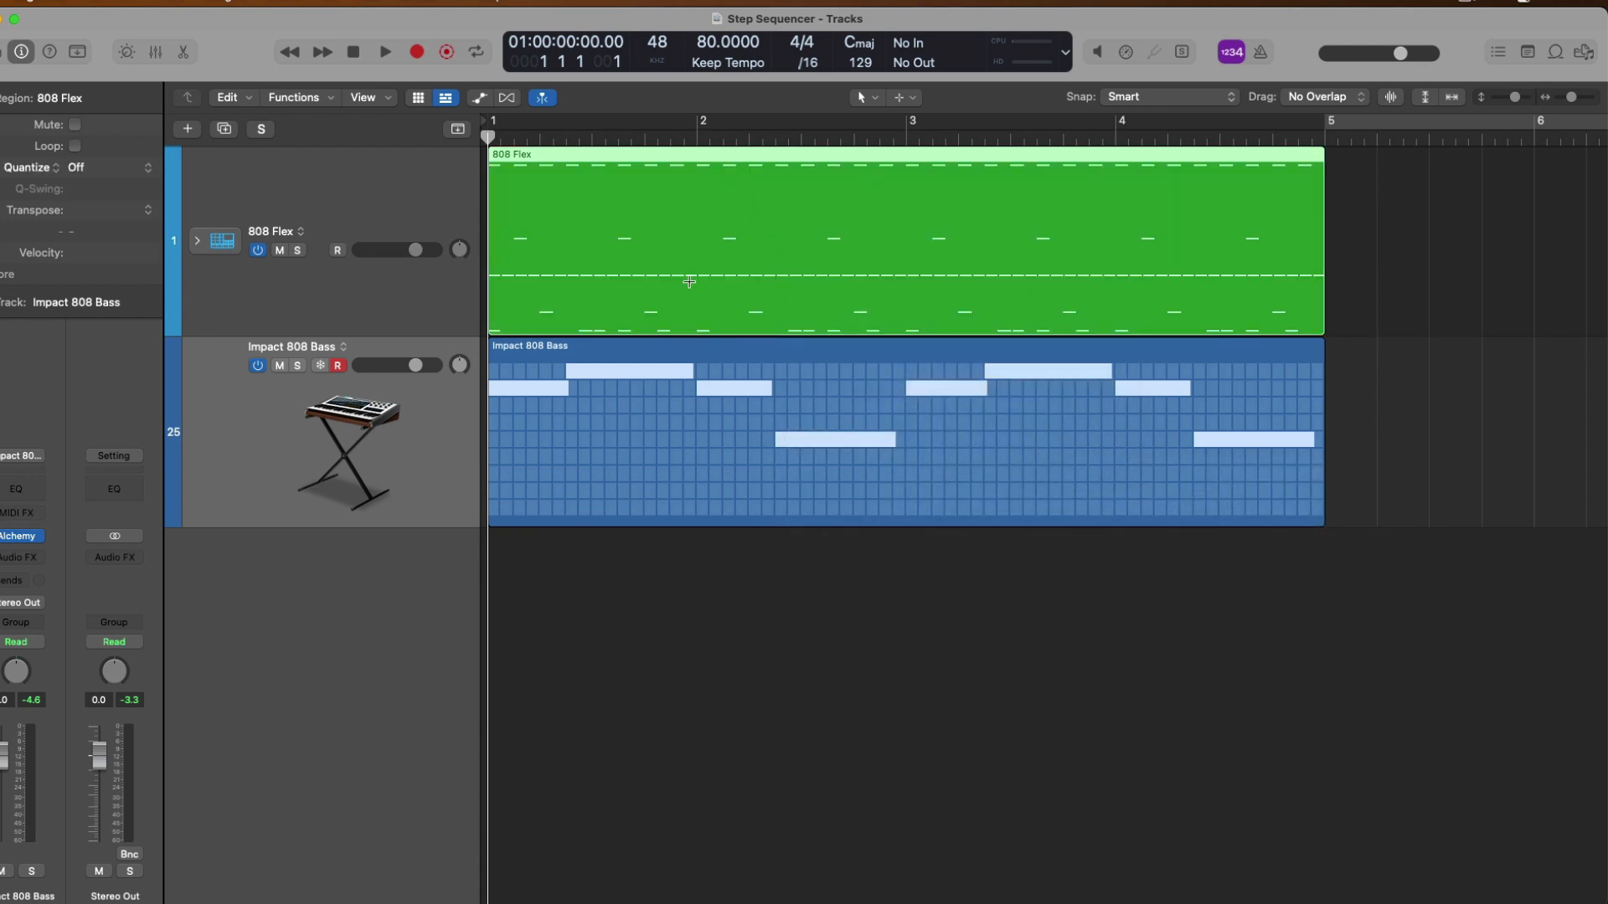
- Open the converted 808 Flex region in the Piano Roll and preview it with its track soloed
{"action": "double_click", "coordinate": [747, 247]}
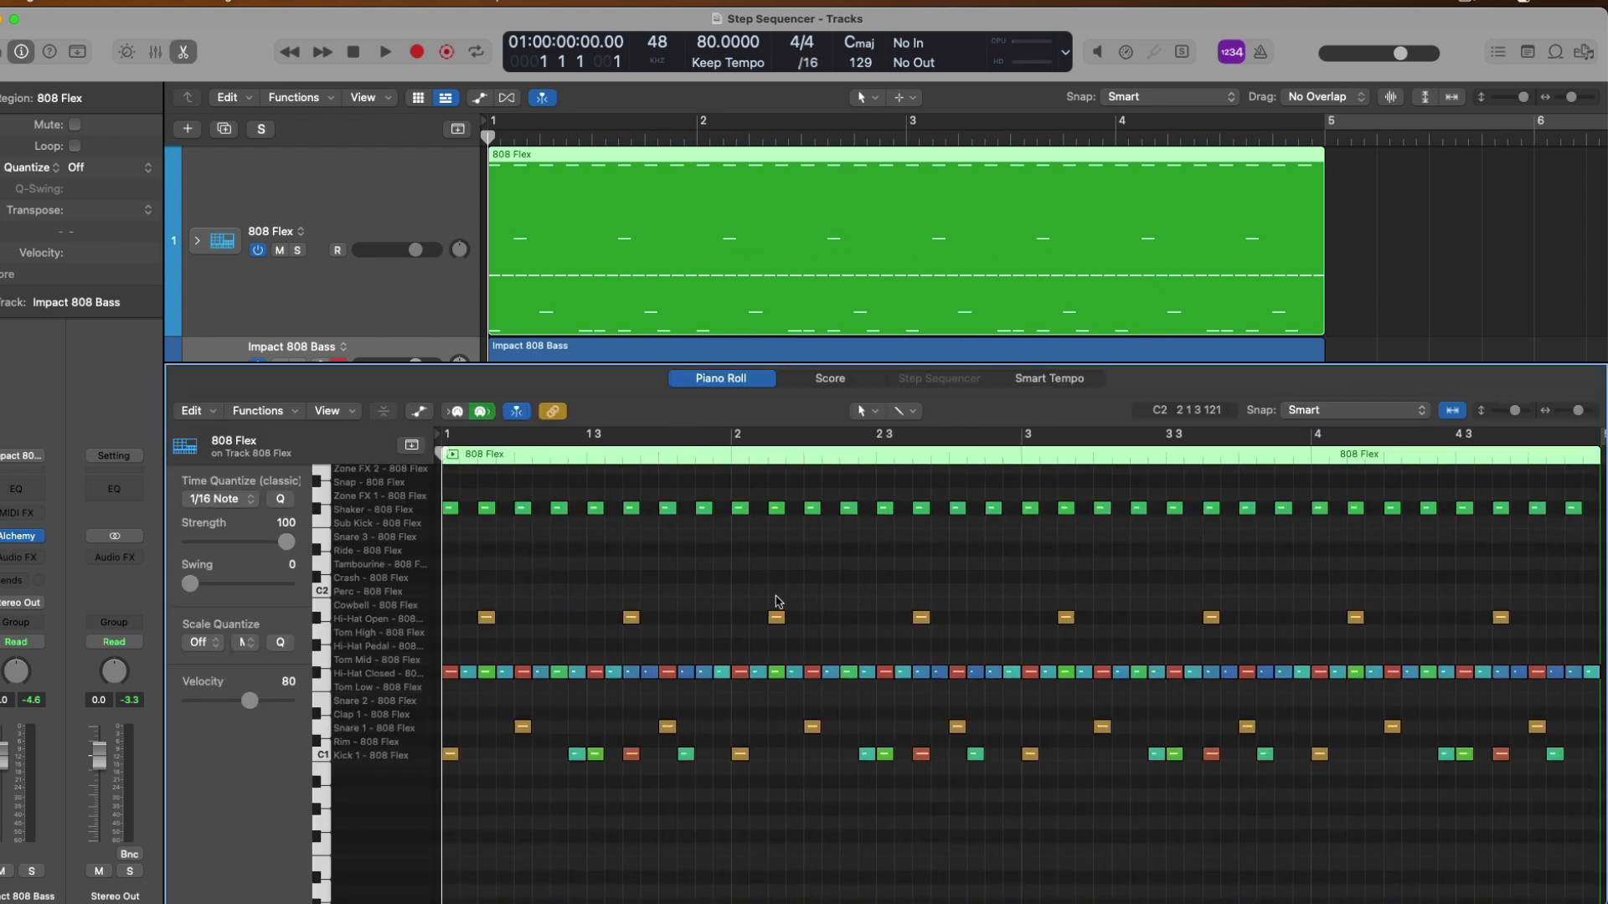
{"action": "left_click", "coordinate": [297, 249]}
{"action": "key", "text": "space"}
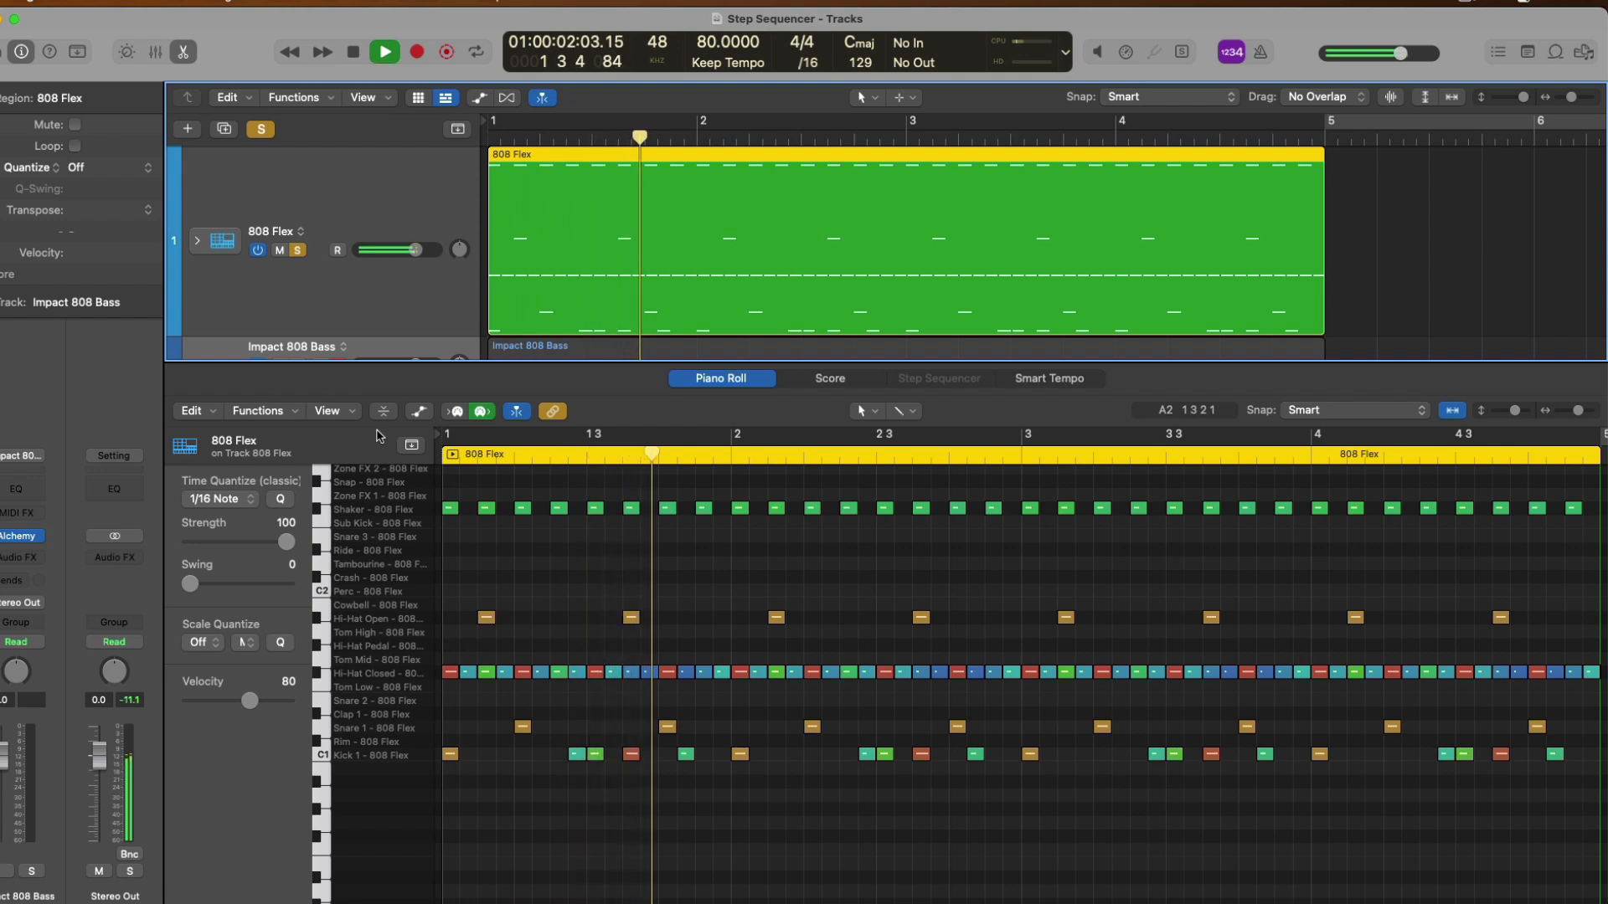
{"action": "key", "text": "space"}
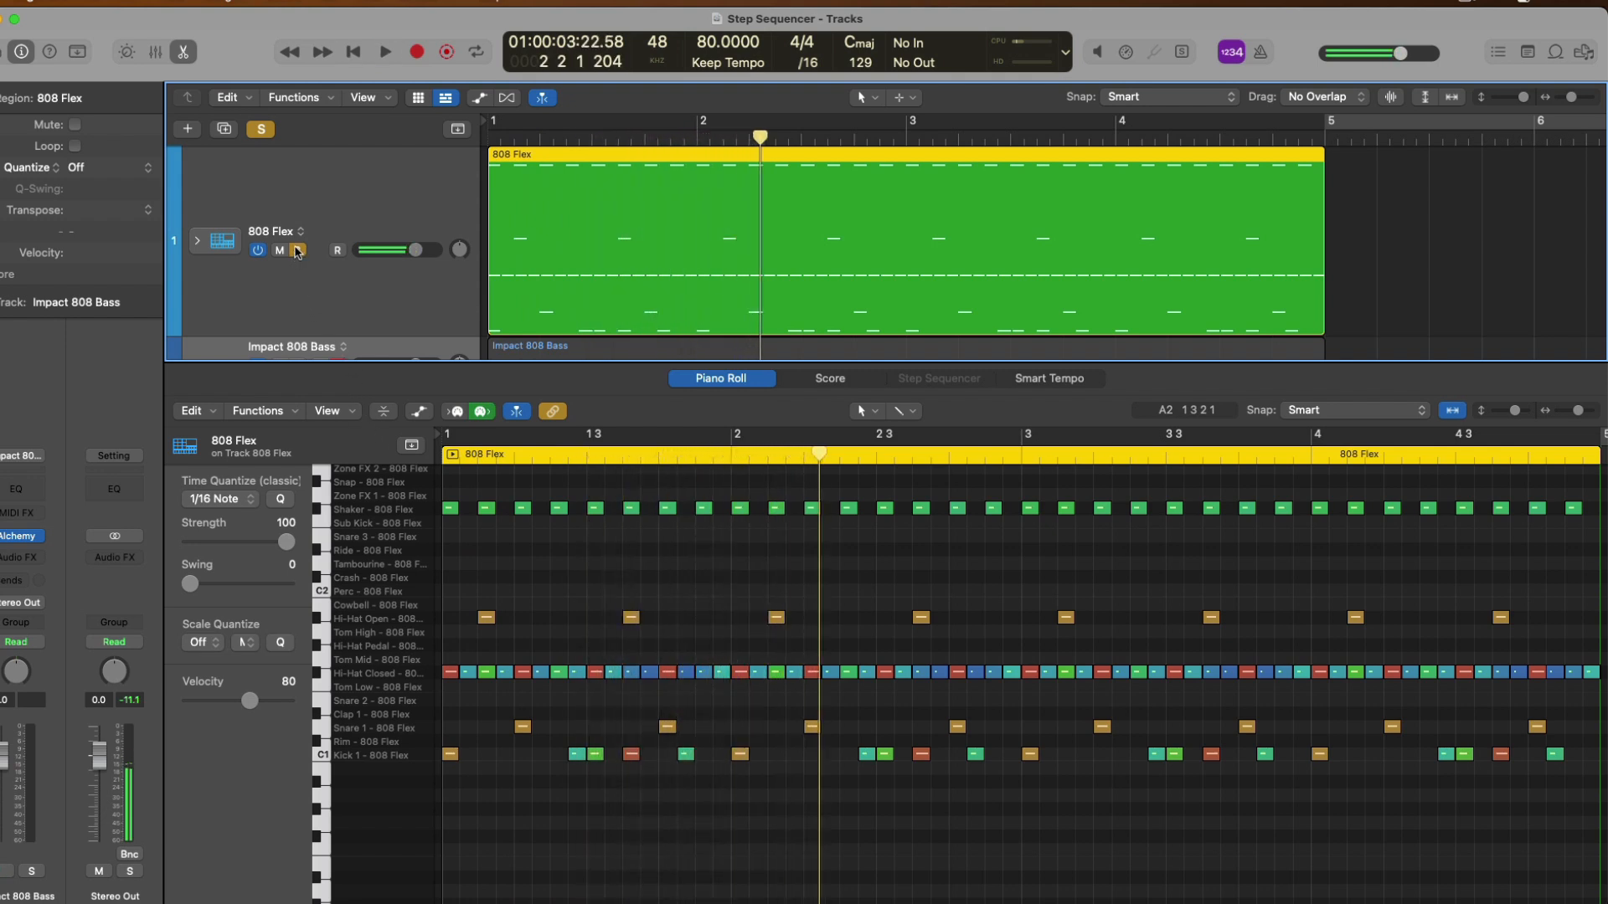
{"action": "left_click", "coordinate": [297, 250]}
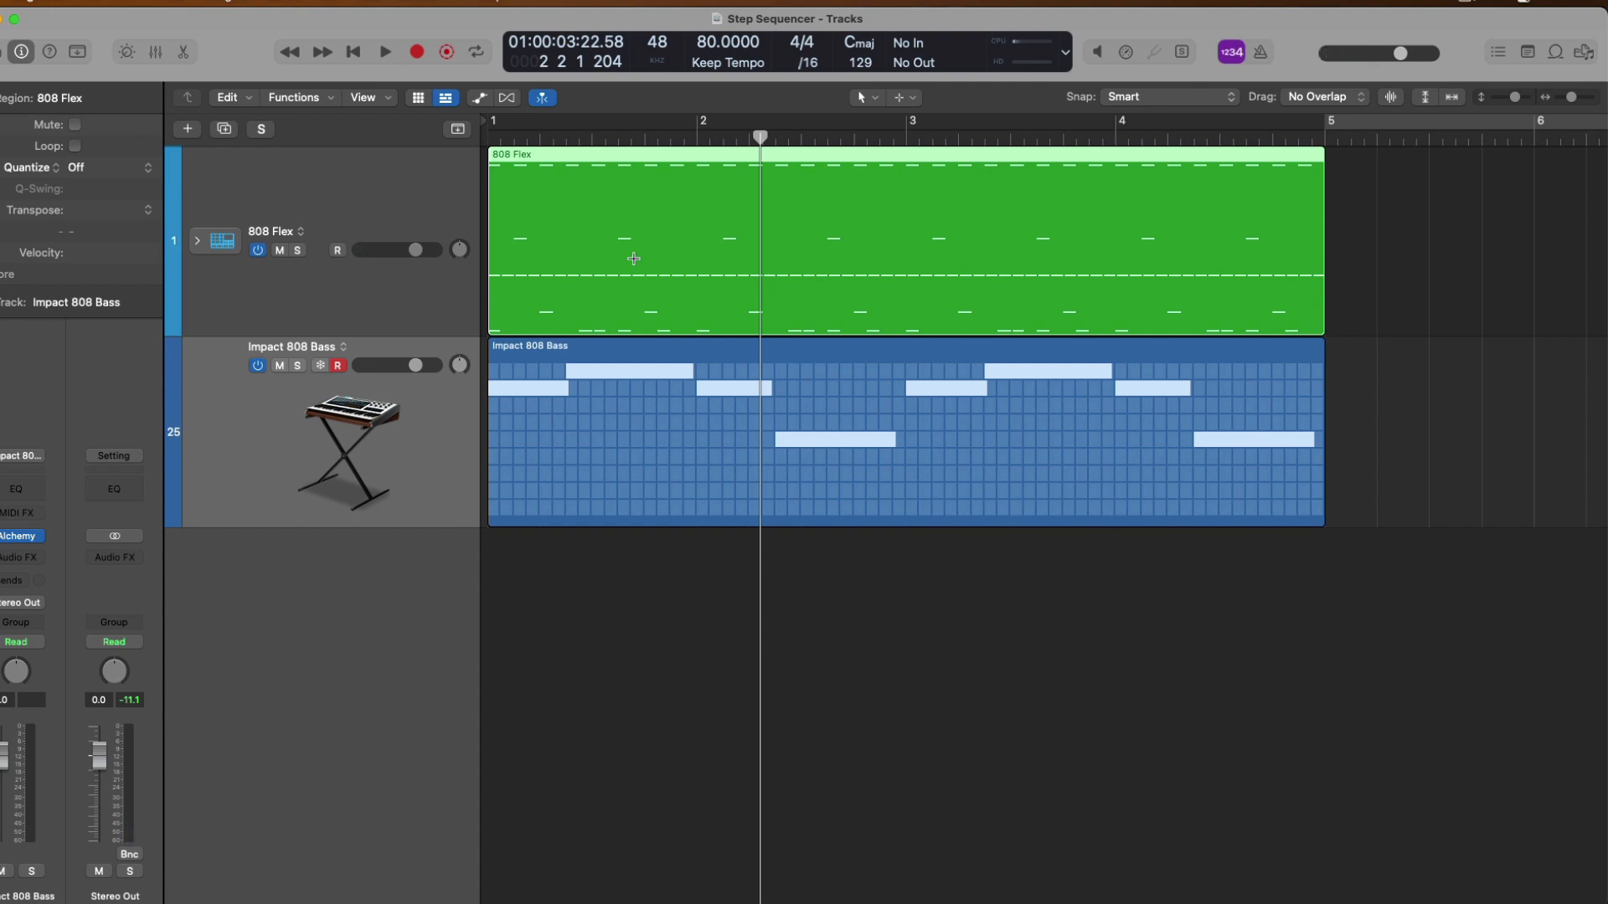
- Convert the 808 Flex MIDI region back to a pattern region
{"action": "right_click", "coordinate": [634, 259]}
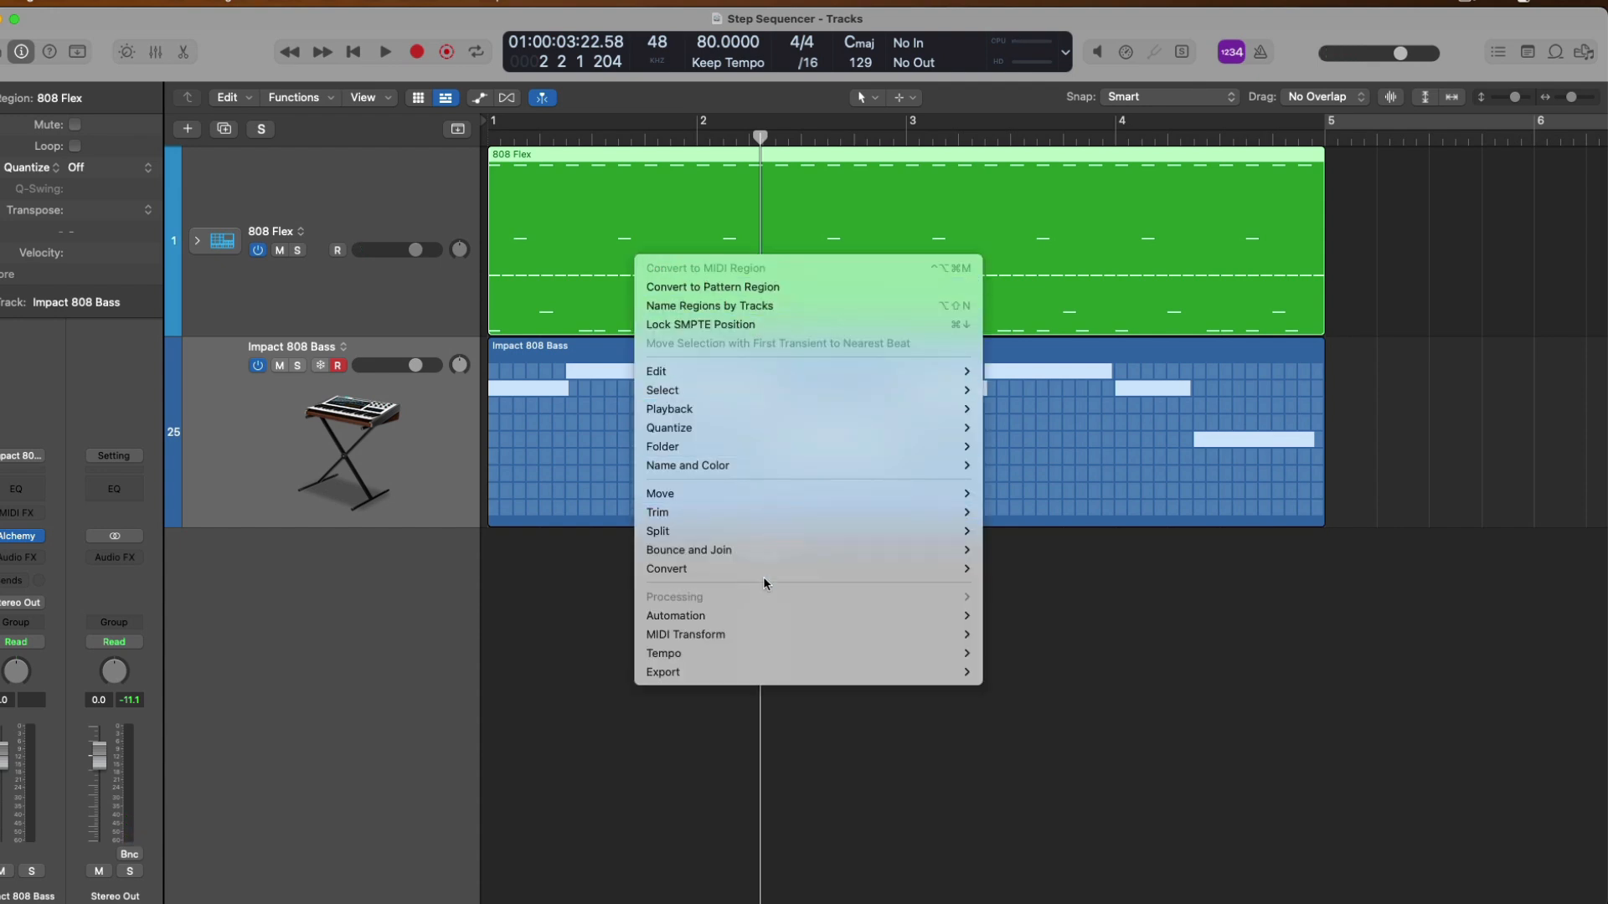
{"action": "mouse_move", "coordinate": [767, 573]}
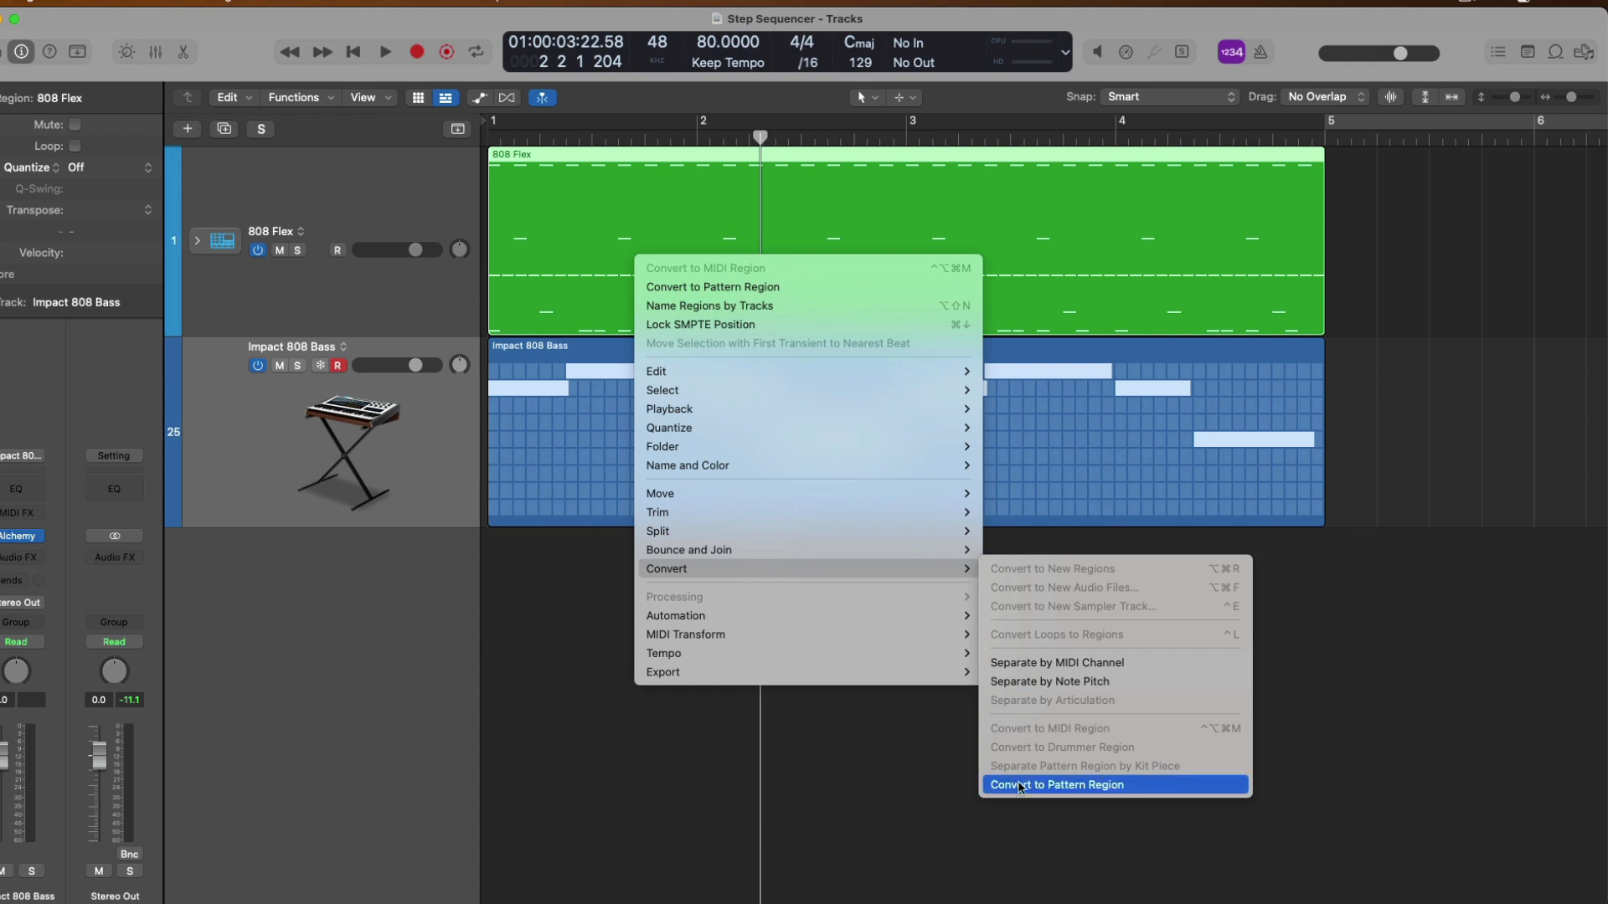
{"action": "left_click", "coordinate": [1141, 785]}
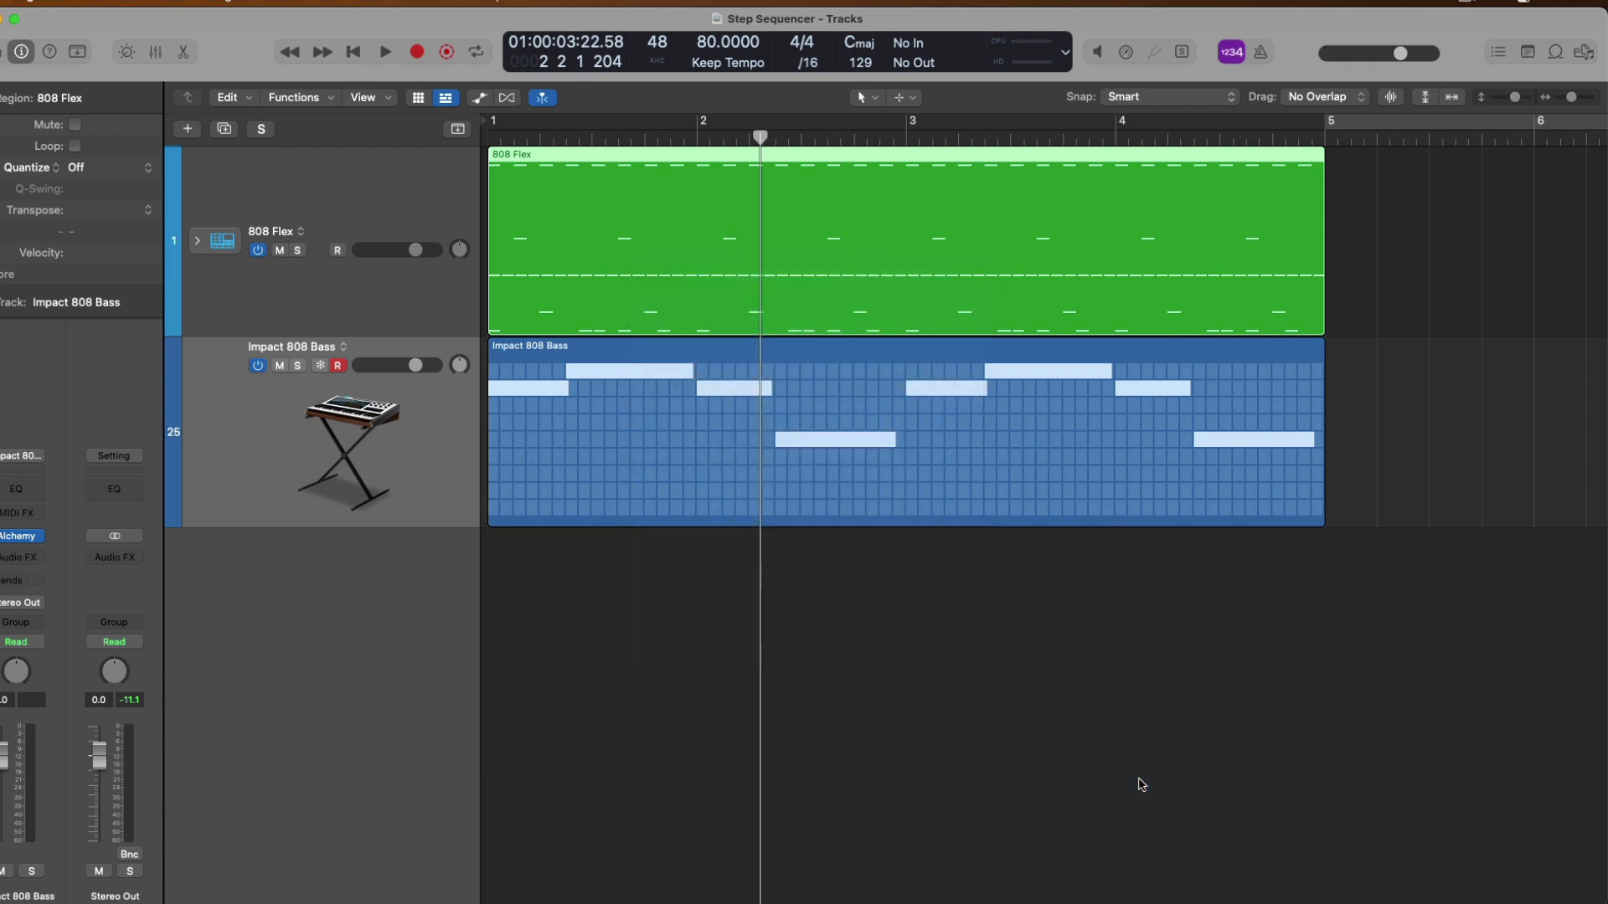